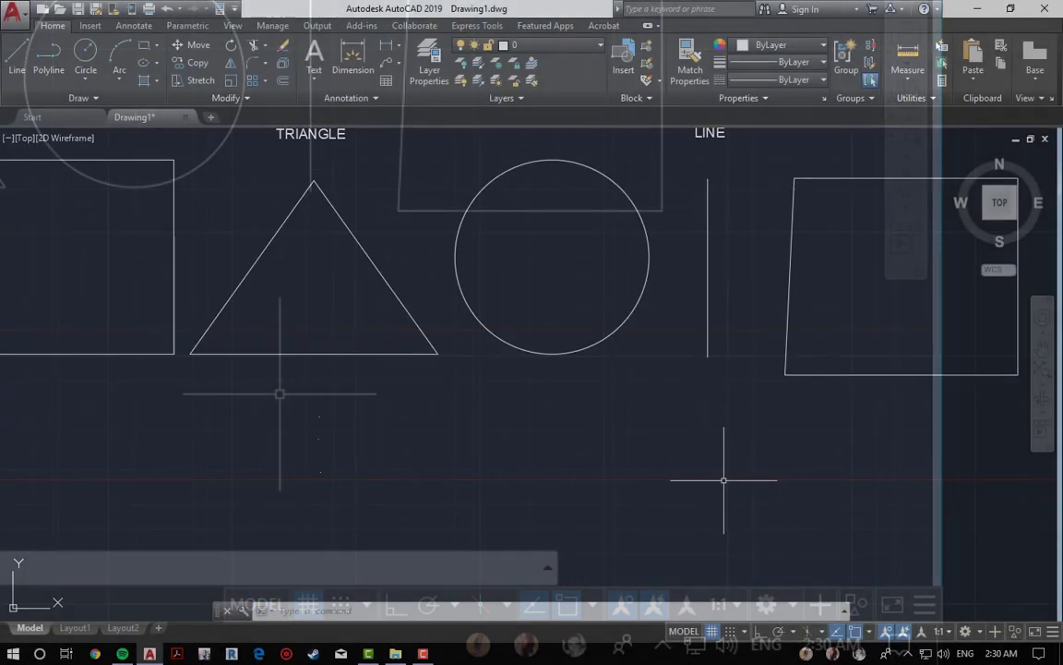
{"action": "scroll", "coordinate": [723, 480], "scroll_direction": "down", "scroll_amount": 2}
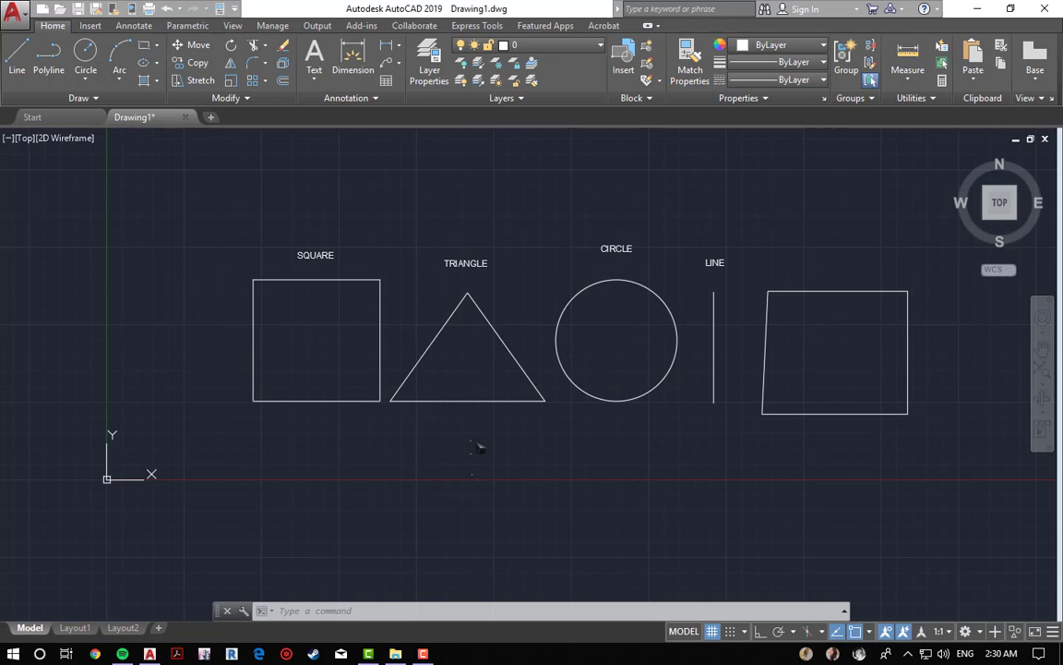
{"action": "scroll", "coordinate": [269, 412], "scroll_direction": "up", "scroll_amount": 2}
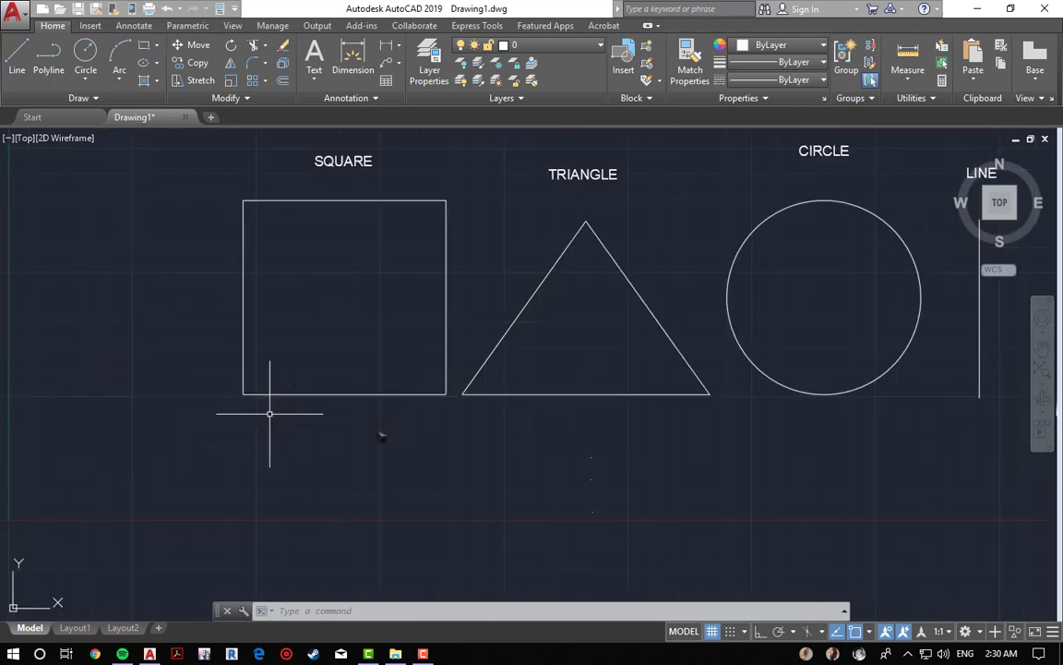
{"action": "scroll", "coordinate": [371, 431], "scroll_direction": "down", "scroll_amount": 2}
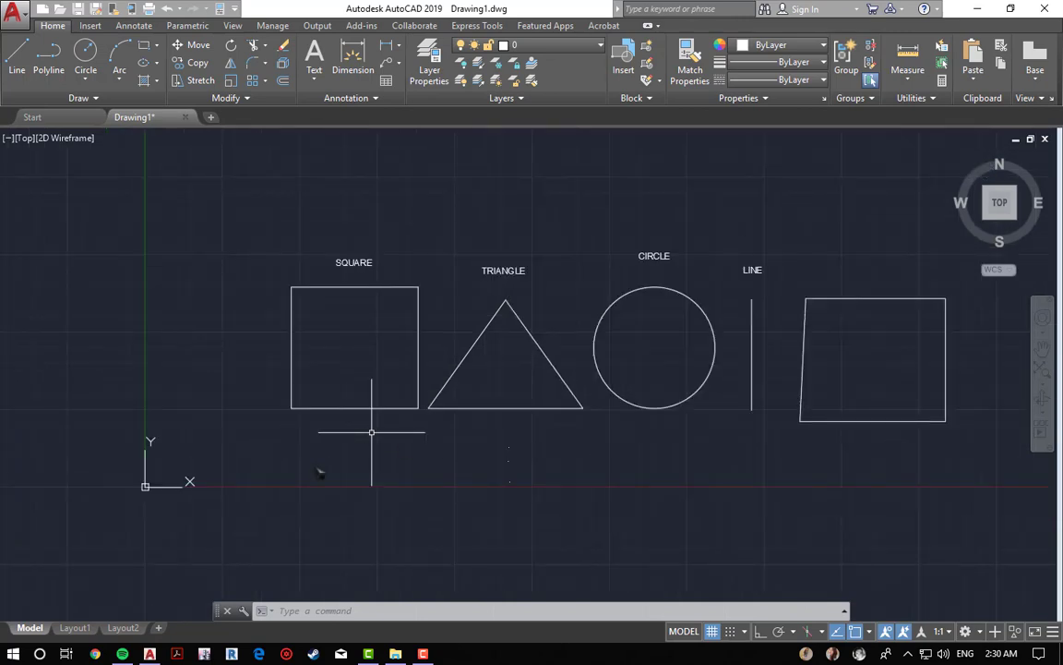
Step: Window-select the square with its label, add the right quadrilateral by crossing selection, and clear the selection
{"action": "left_click", "coordinate": [238, 250]}
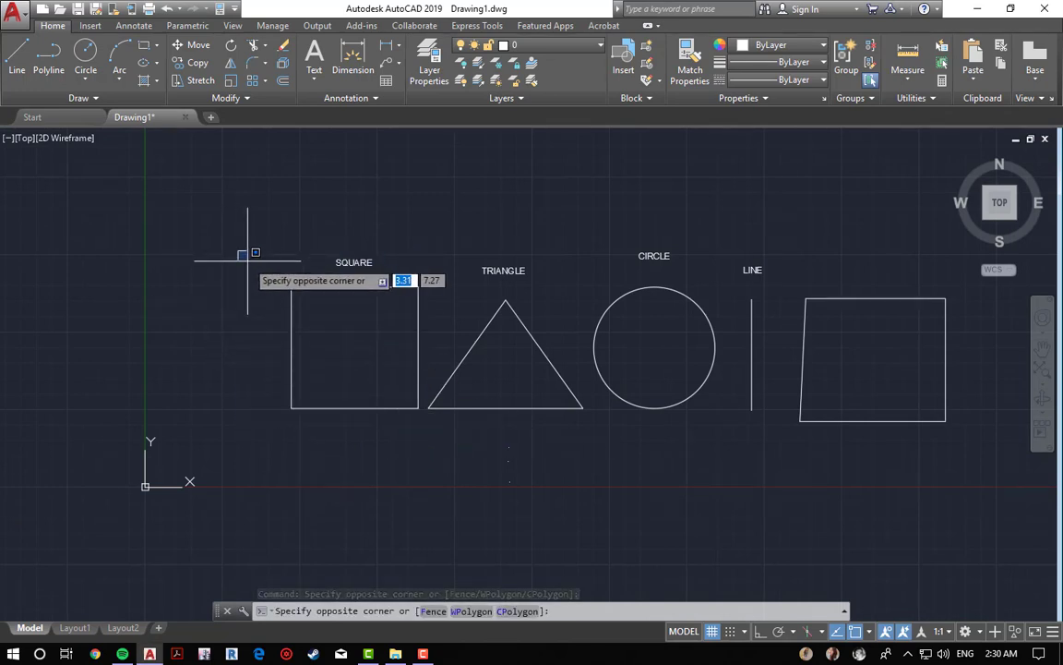
{"action": "left_click", "coordinate": [433, 423]}
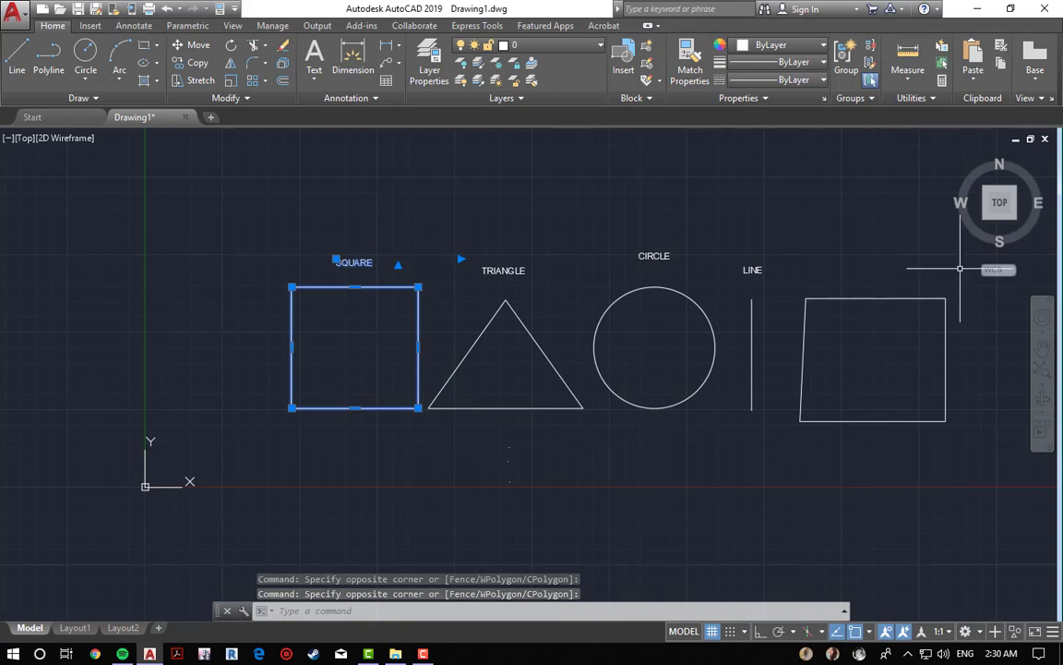
{"action": "left_click", "coordinate": [960, 269]}
{"action": "left_click", "coordinate": [787, 472]}
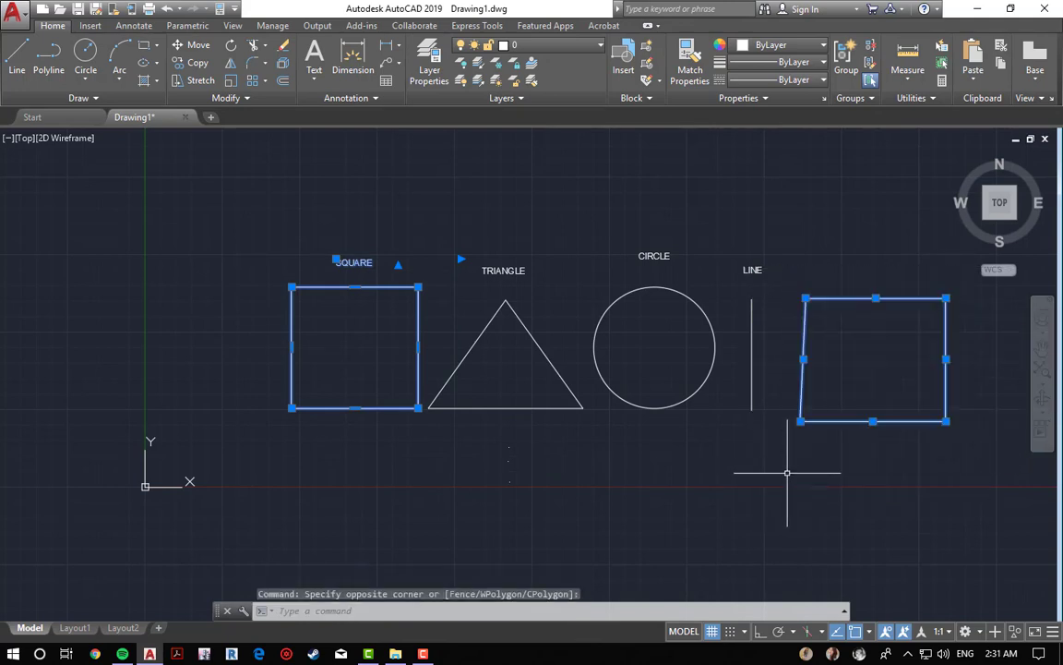
{"action": "key", "text": "Escape"}
{"action": "key", "text": "Escape"}
{"action": "key", "text": "Escape"}
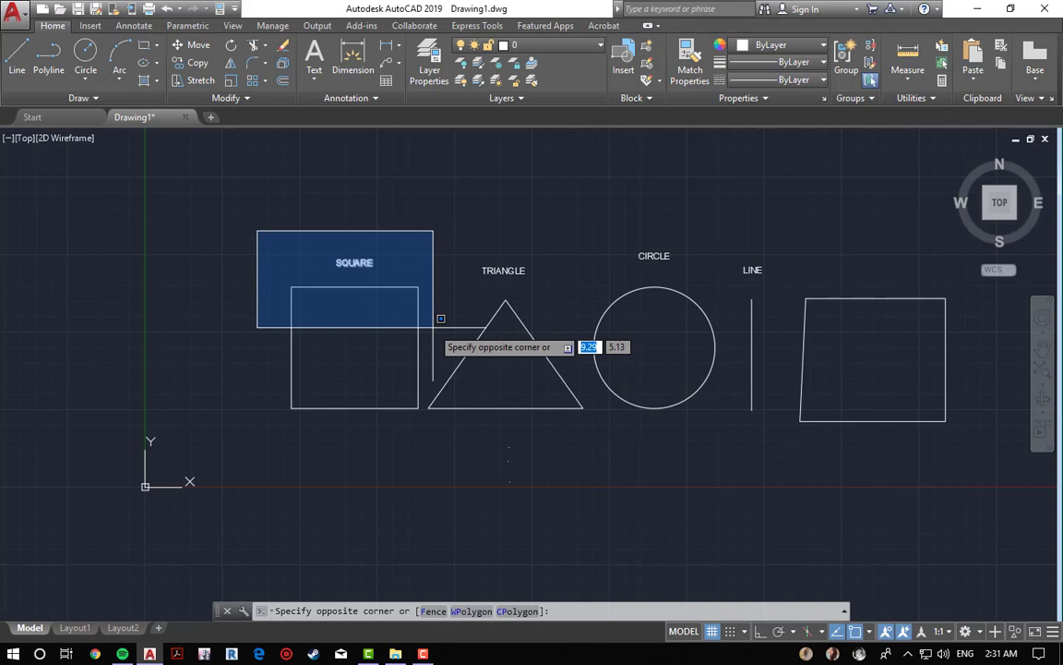
Step: Window-select the SQUARE label and clear the selection
{"action": "left_click", "coordinate": [434, 328]}
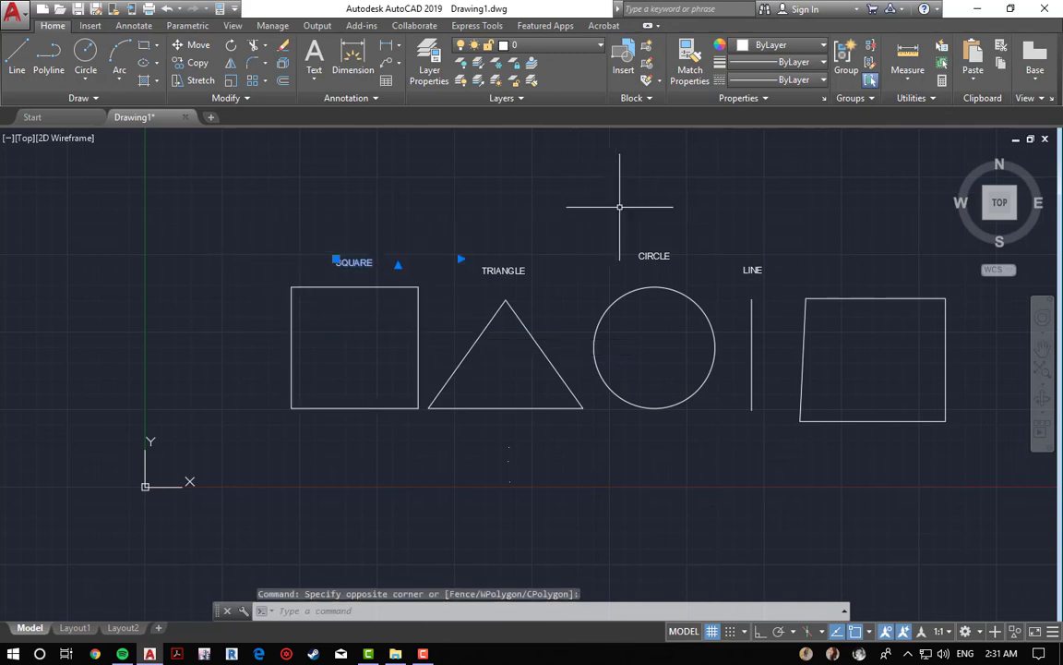
{"action": "key", "text": "Escape"}
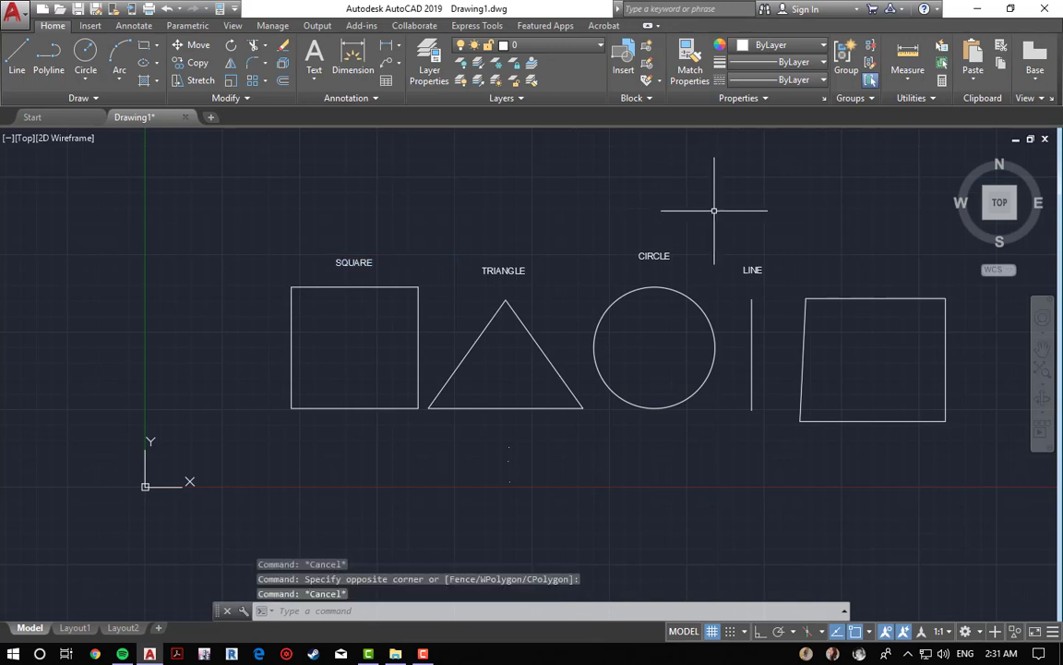
Step: Crossing-select the circle together with its CIRCLE label, then clear the selection
{"action": "left_click", "coordinate": [727, 198]}
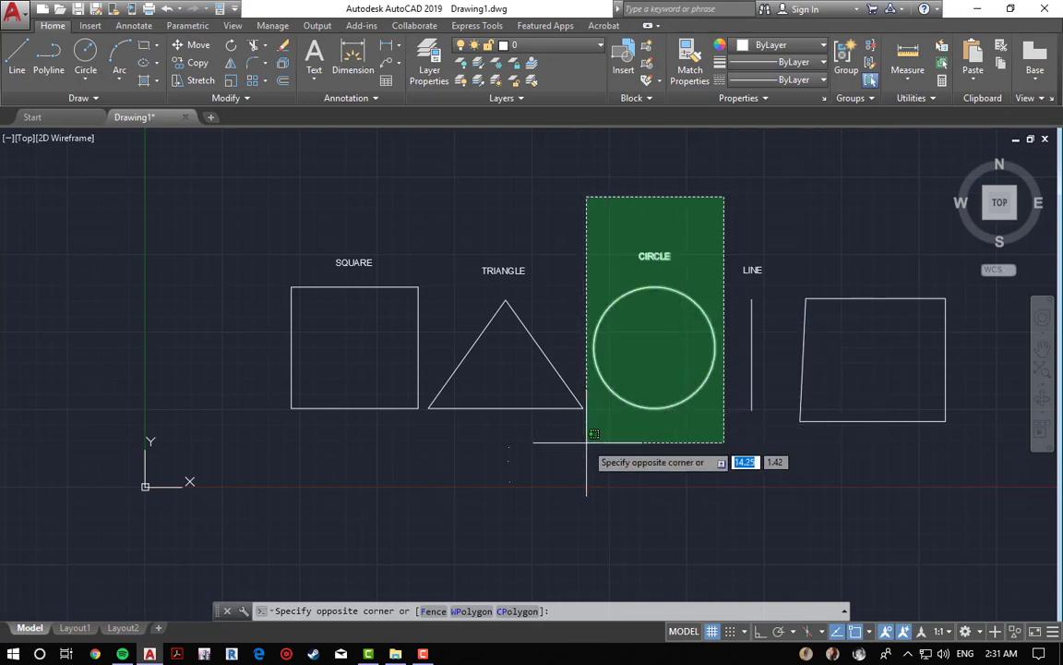
{"action": "left_click", "coordinate": [589, 295]}
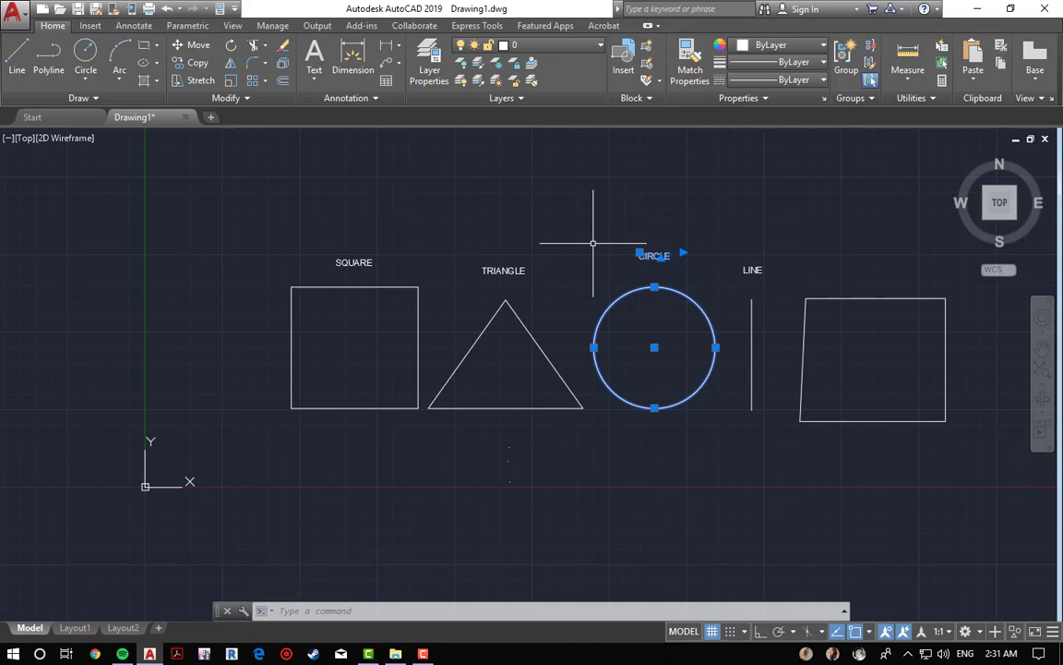
{"action": "key", "text": "Escape"}
{"action": "key", "text": "Escape"}
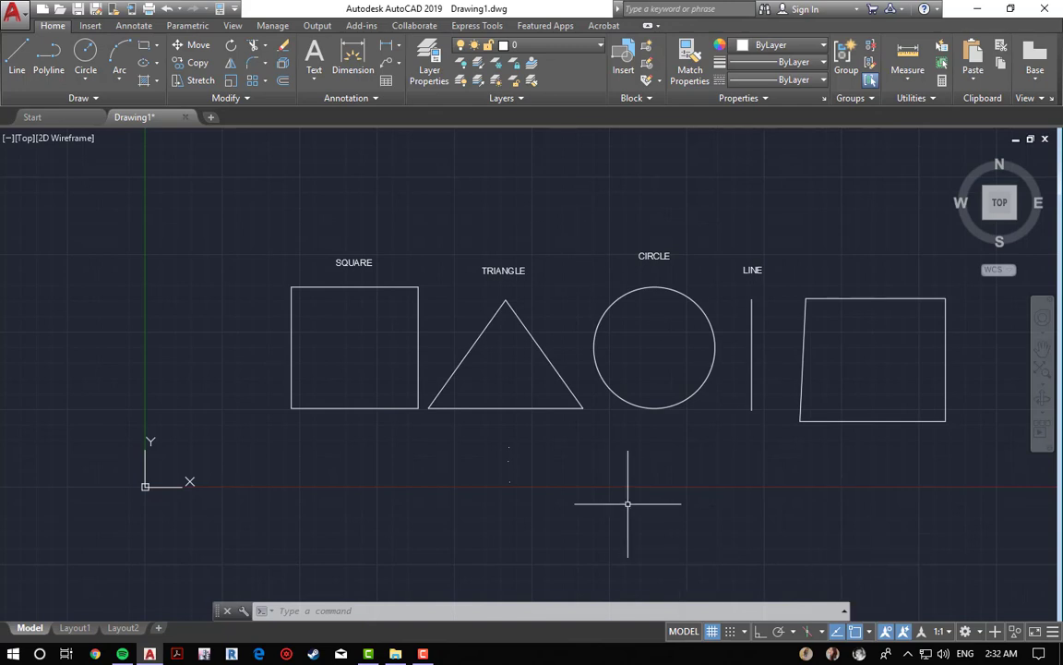
{"action": "middle_click", "coordinate": [577, 287]}
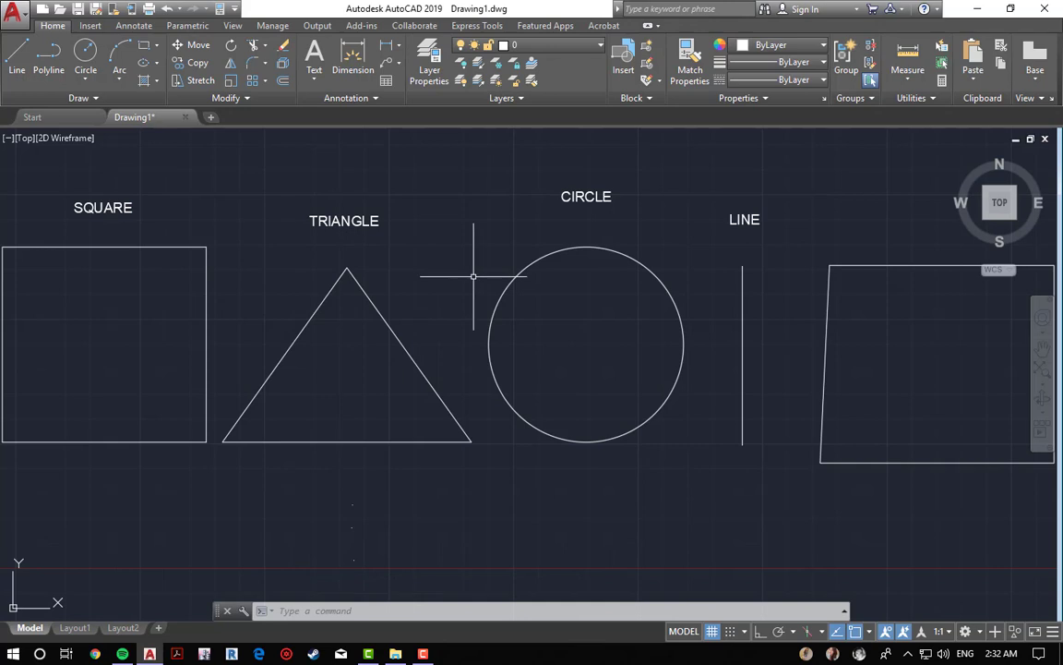
{"action": "scroll", "coordinate": [535, 300], "scroll_direction": "down", "scroll_amount": 5}
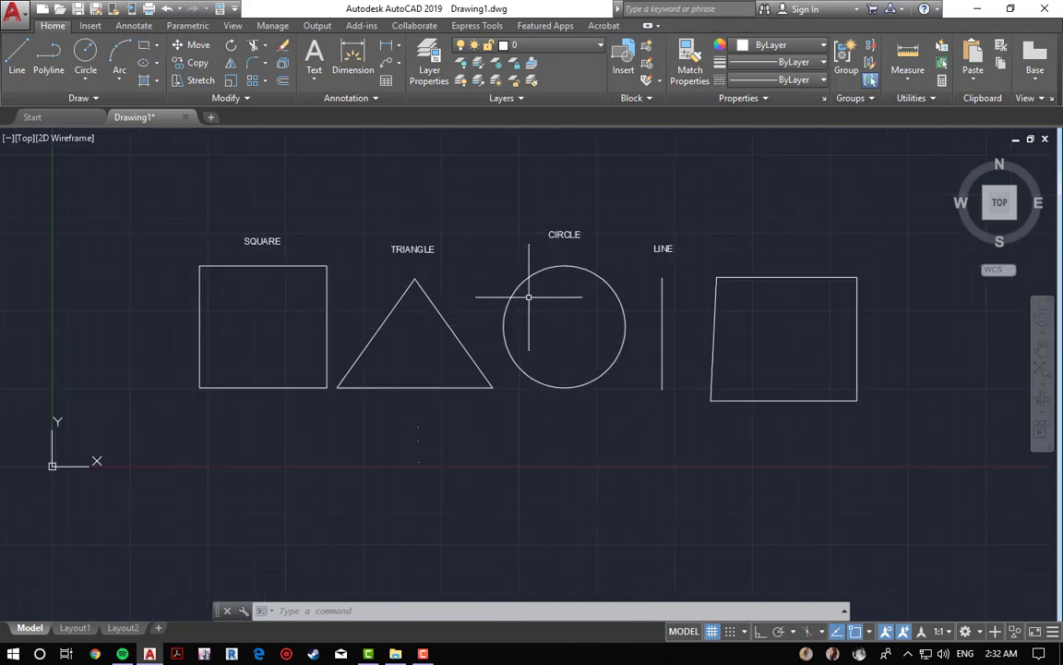
{"action": "middle_click_drag", "start_coordinate": [677, 306], "coordinate": [551, 357]}
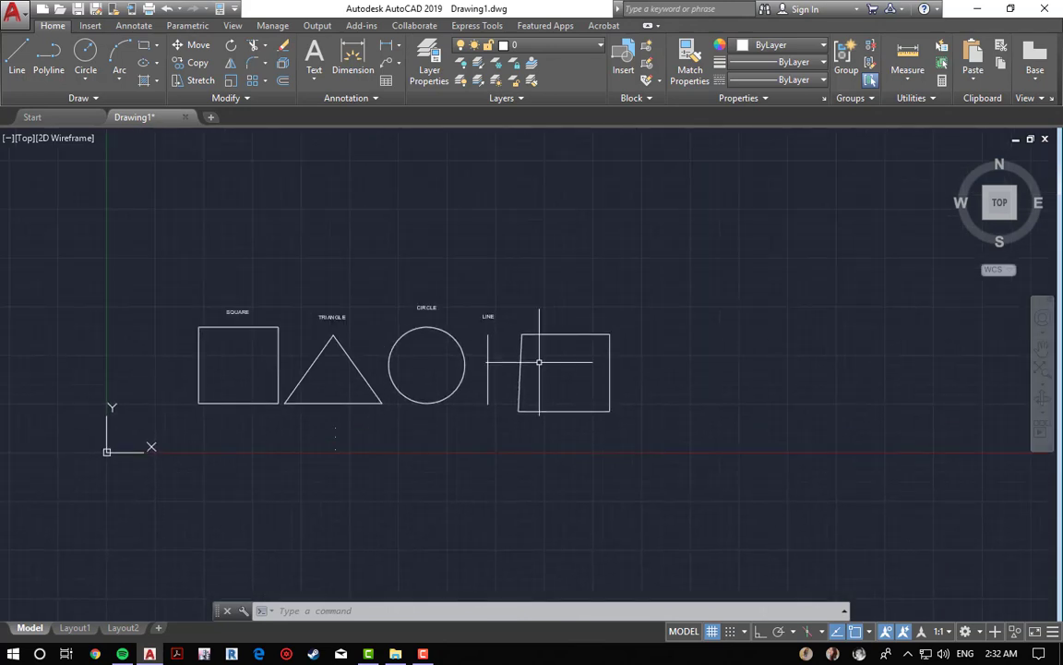
Step: Draw a single line segment about 12.65 units long to the right of the shapes
{"action": "type", "text": "l"}
{"action": "key", "text": "Return"}
{"action": "left_click", "coordinate": [940, 233]}
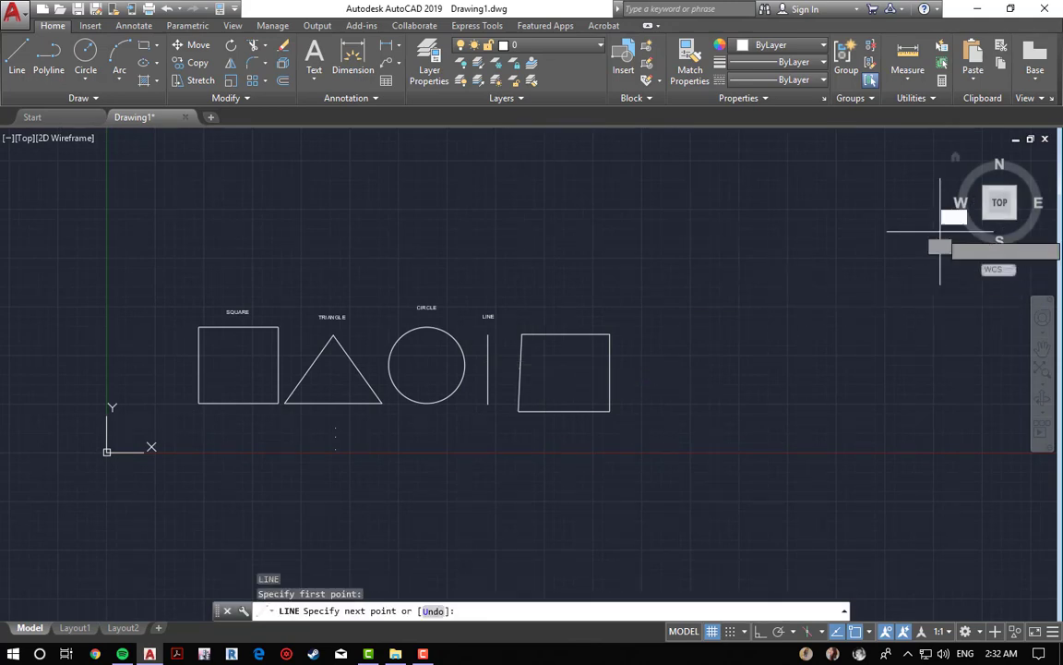
{"action": "left_click", "coordinate": [982, 477]}
{"action": "key", "text": "Escape"}
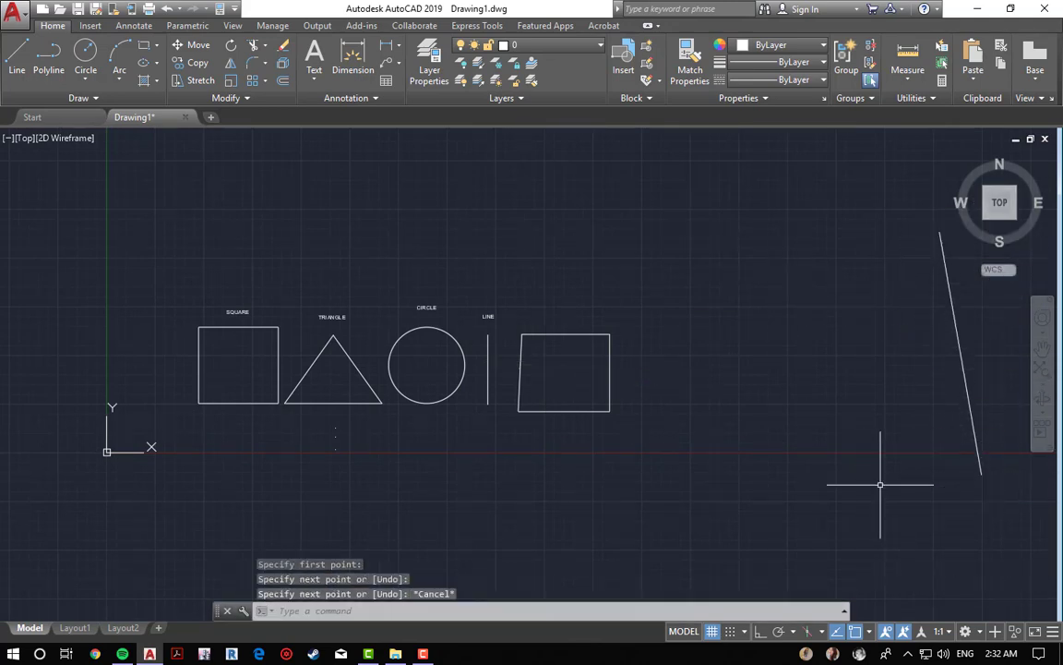
Step: Erase the newly drawn line using a crossing selection
{"action": "middle_click", "coordinate": [767, 328]}
{"action": "middle_click", "coordinate": [767, 327]}
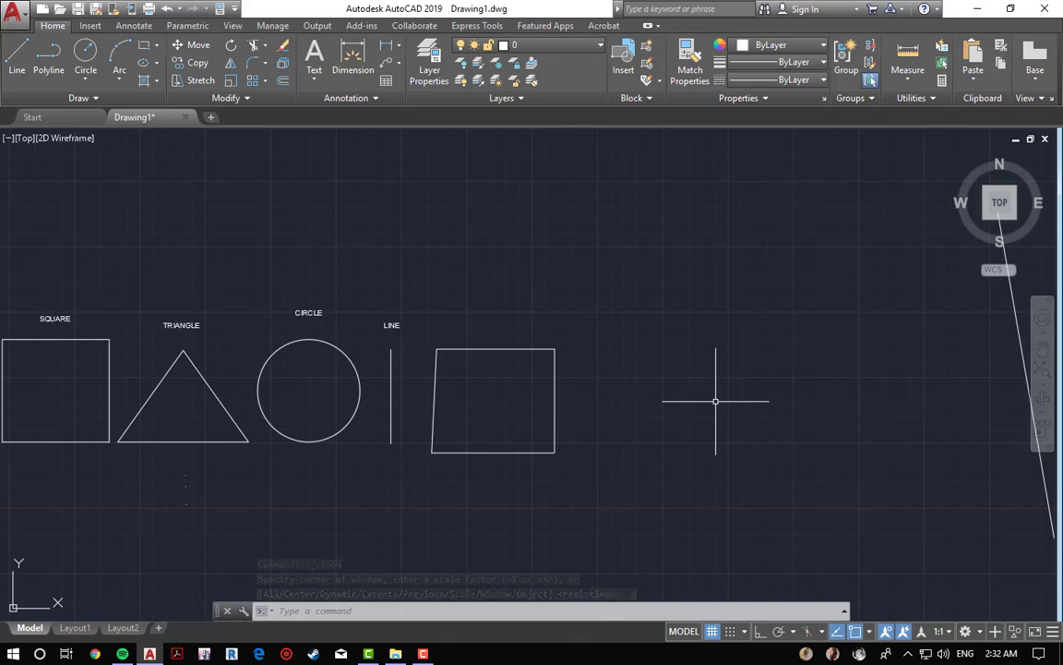
{"action": "scroll", "coordinate": [737, 381], "scroll_direction": "down", "scroll_amount": 2}
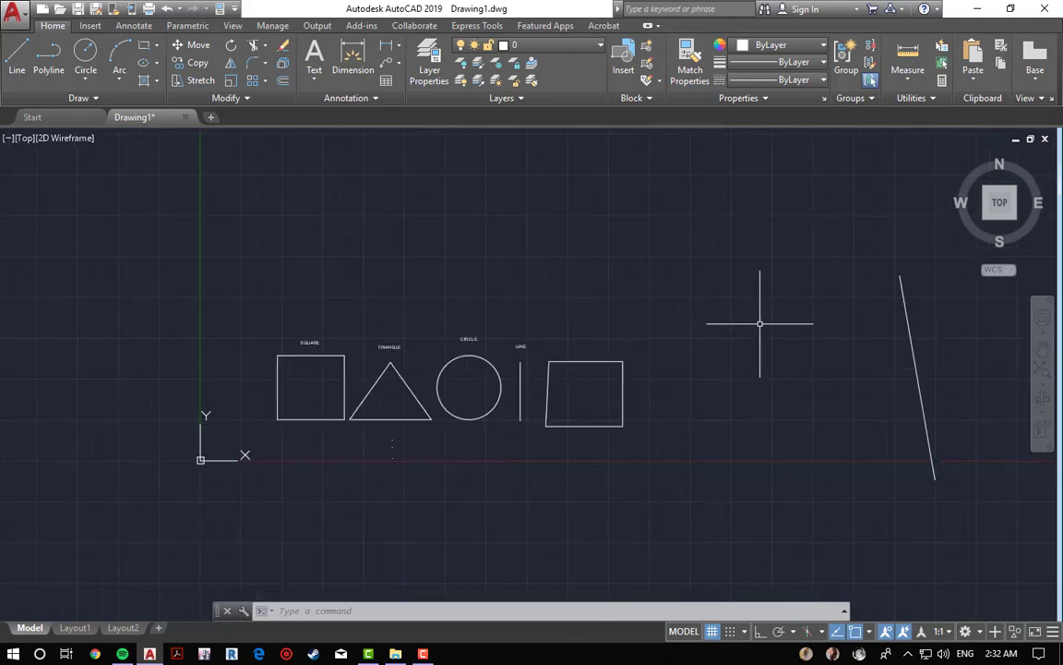
{"action": "type", "text": "e"}
{"action": "key", "text": "Return"}
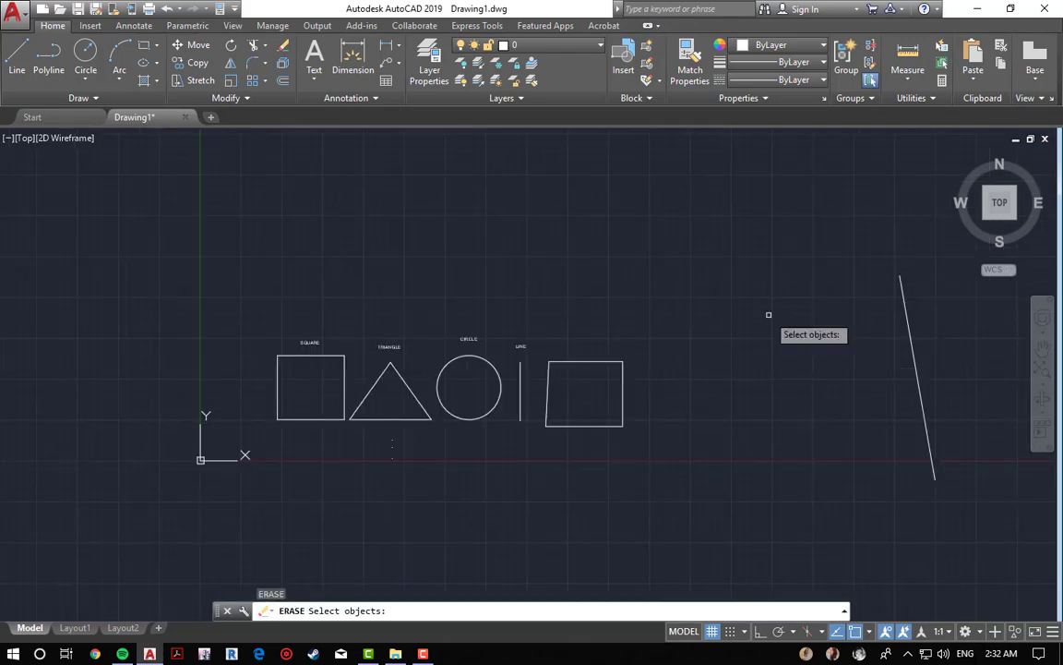
{"action": "left_click", "coordinate": [829, 241]}
{"action": "left_click", "coordinate": [951, 487]}
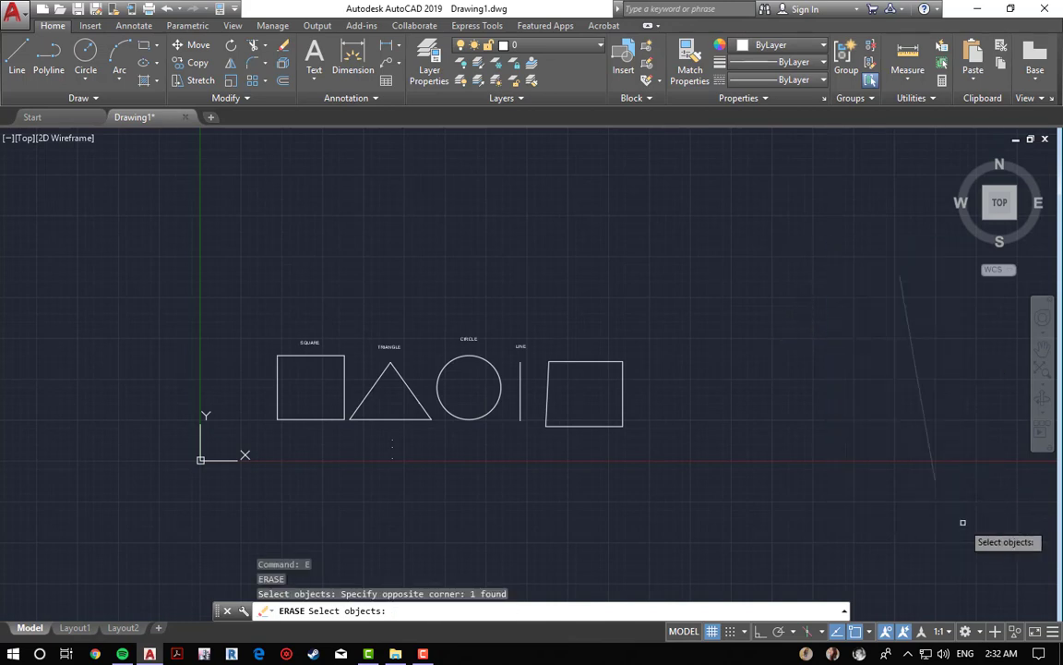
{"action": "key", "text": "Return"}
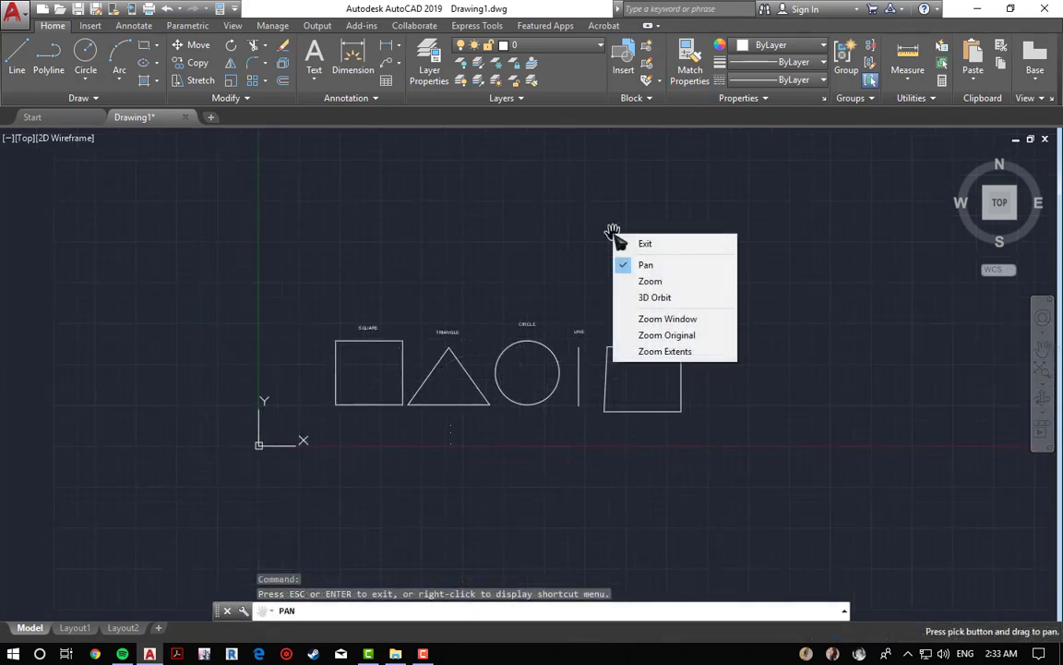
{"action": "key", "text": "Escape"}
{"action": "key", "text": "Escape"}
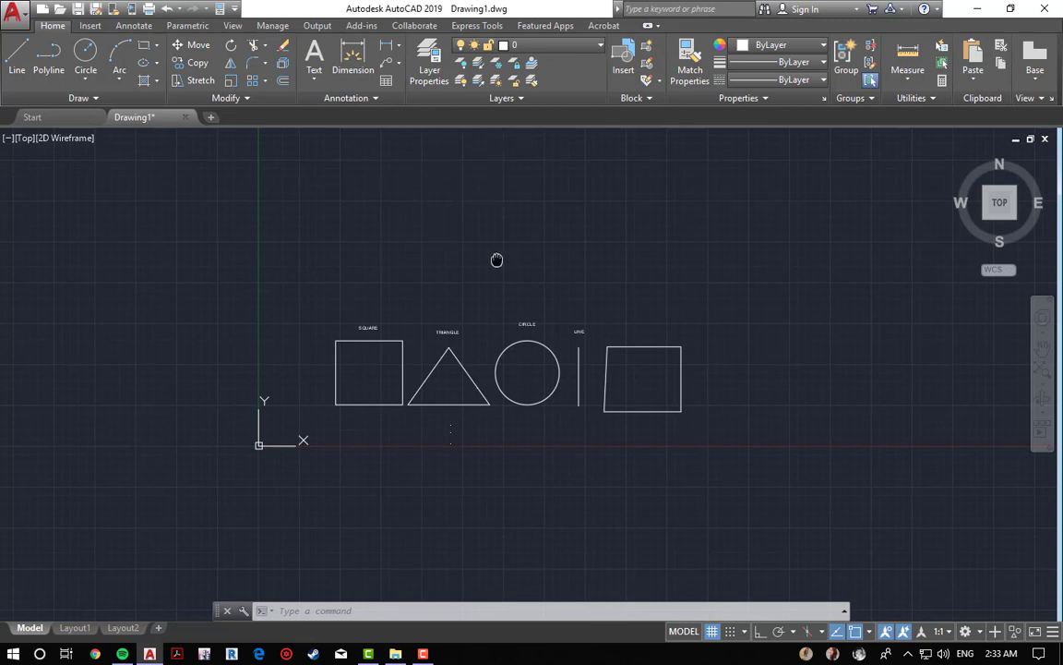
{"action": "scroll", "coordinate": [494, 261], "scroll_direction": "up", "scroll_amount": 1}
{"action": "scroll", "coordinate": [496, 386], "scroll_direction": "up", "scroll_amount": 4}
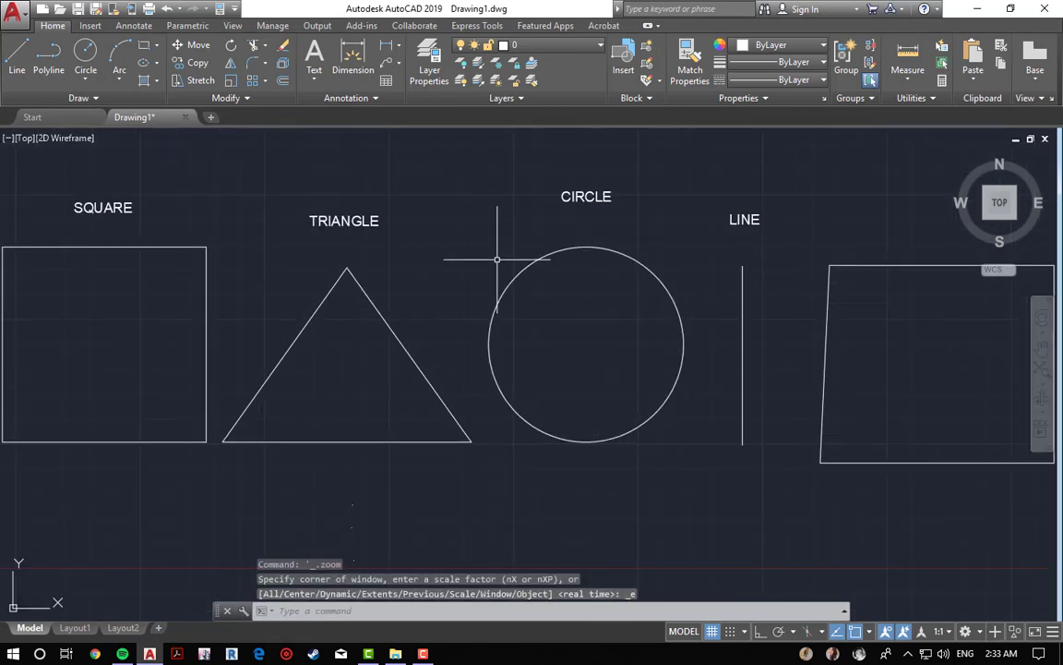
{"action": "scroll", "coordinate": [496, 259], "scroll_direction": "down", "scroll_amount": 2}
{"action": "middle_click_drag", "start_coordinate": [481, 200], "coordinate": [515, 263]}
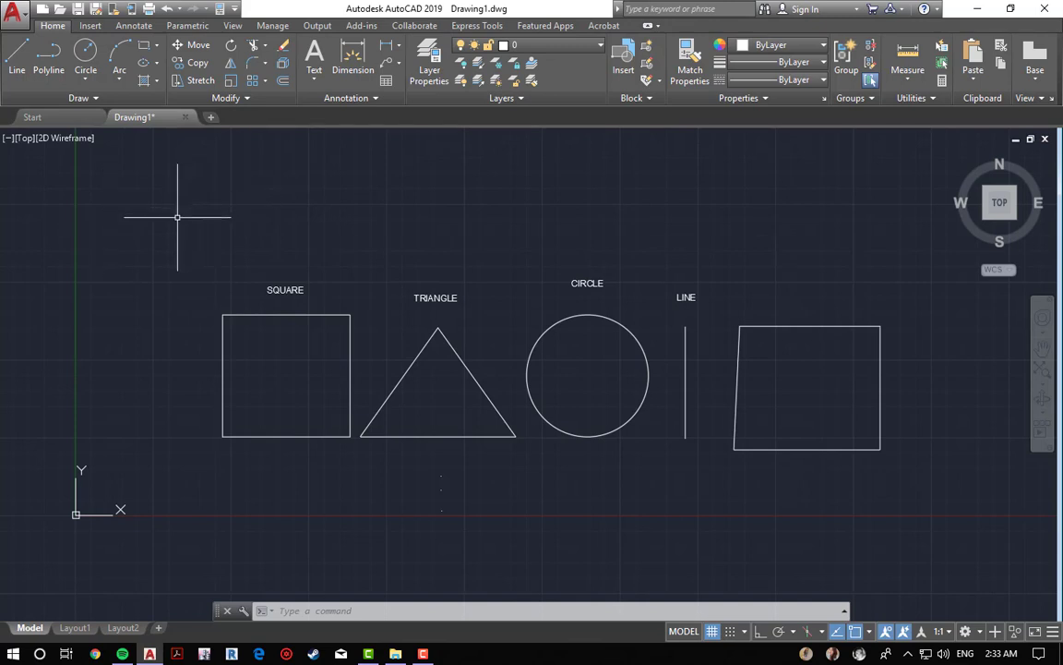
Step: Switch the workspace to 3D Modeling and browse its Solid and Home ribbon tabs
{"action": "left_click", "coordinate": [969, 633]}
{"action": "left_click", "coordinate": [966, 633]}
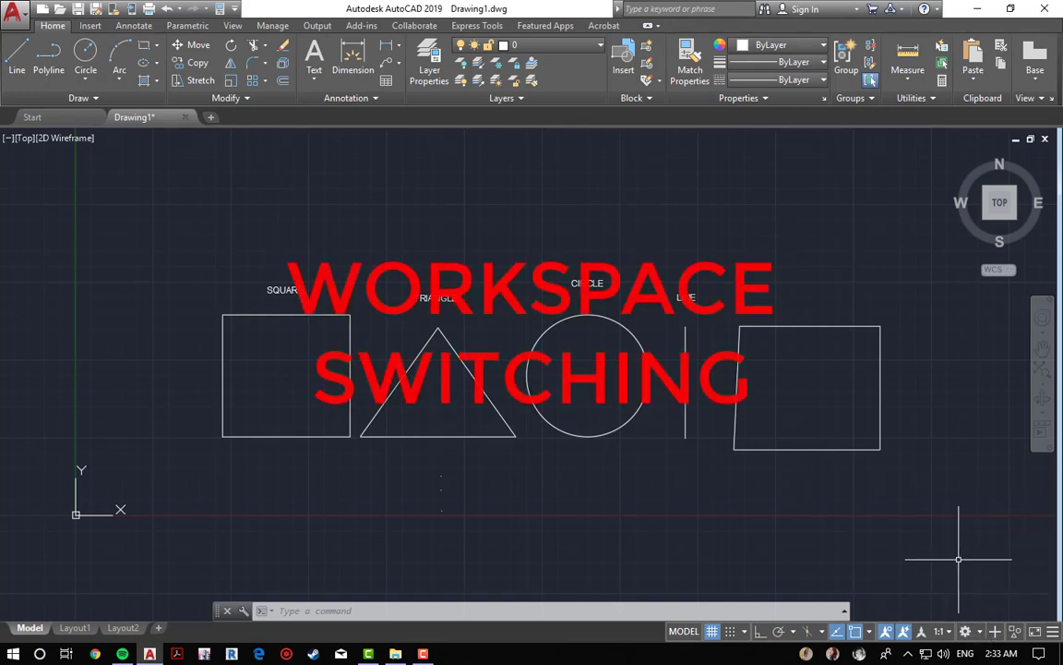
{"action": "left_click", "coordinate": [966, 632]}
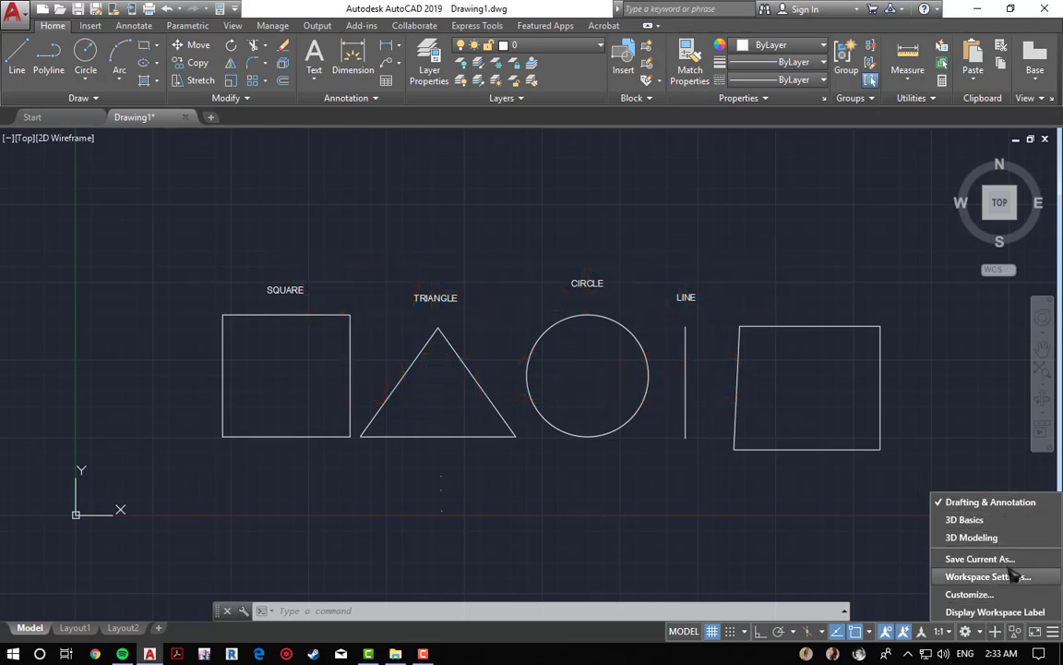
{"action": "left_click", "coordinate": [999, 542]}
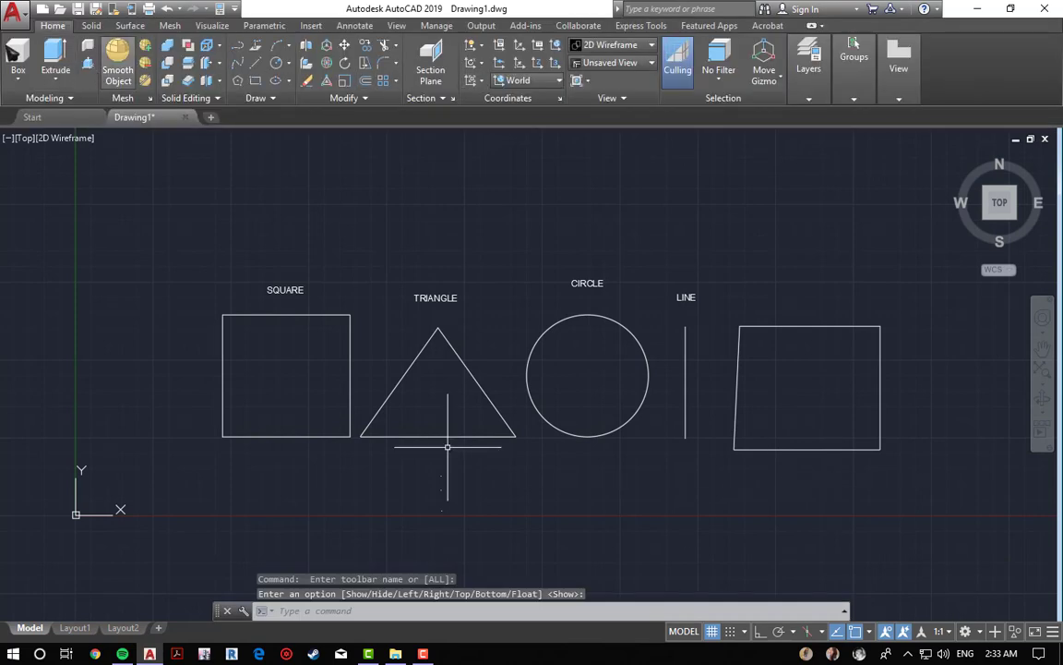
{"action": "left_click", "coordinate": [92, 26]}
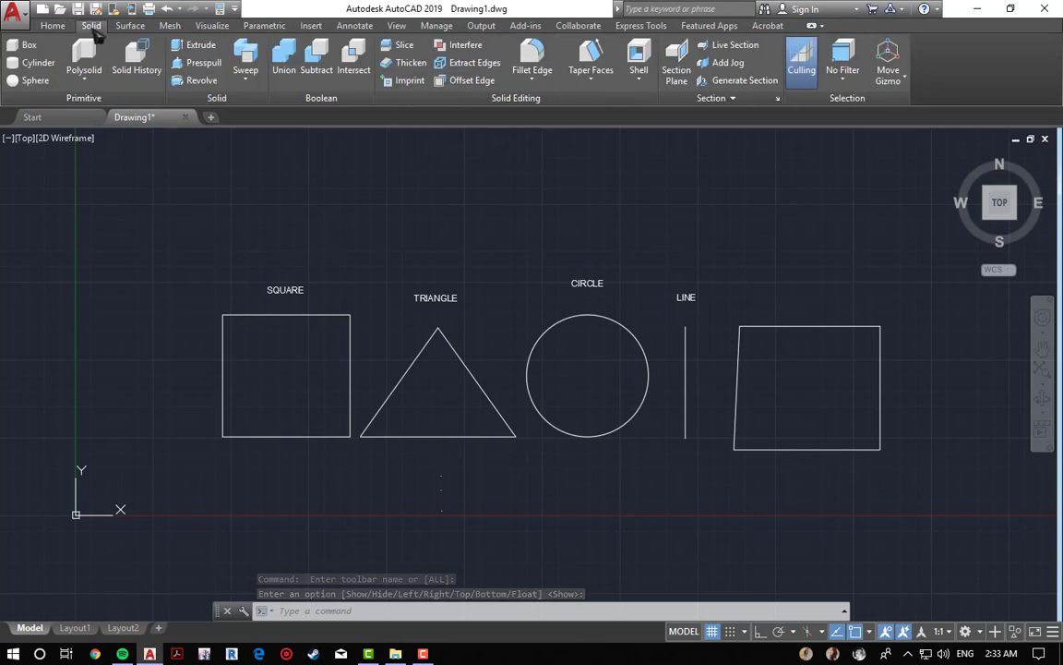
{"action": "left_click", "coordinate": [51, 26]}
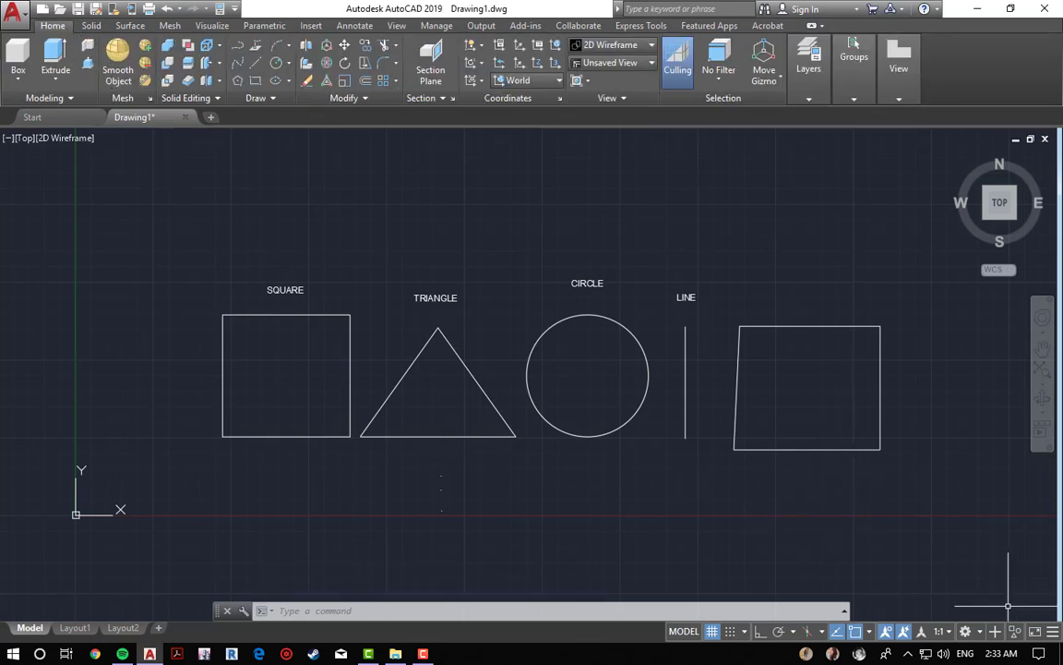
Step: Switch the workspace to 3D Basics
{"action": "left_click", "coordinate": [966, 631]}
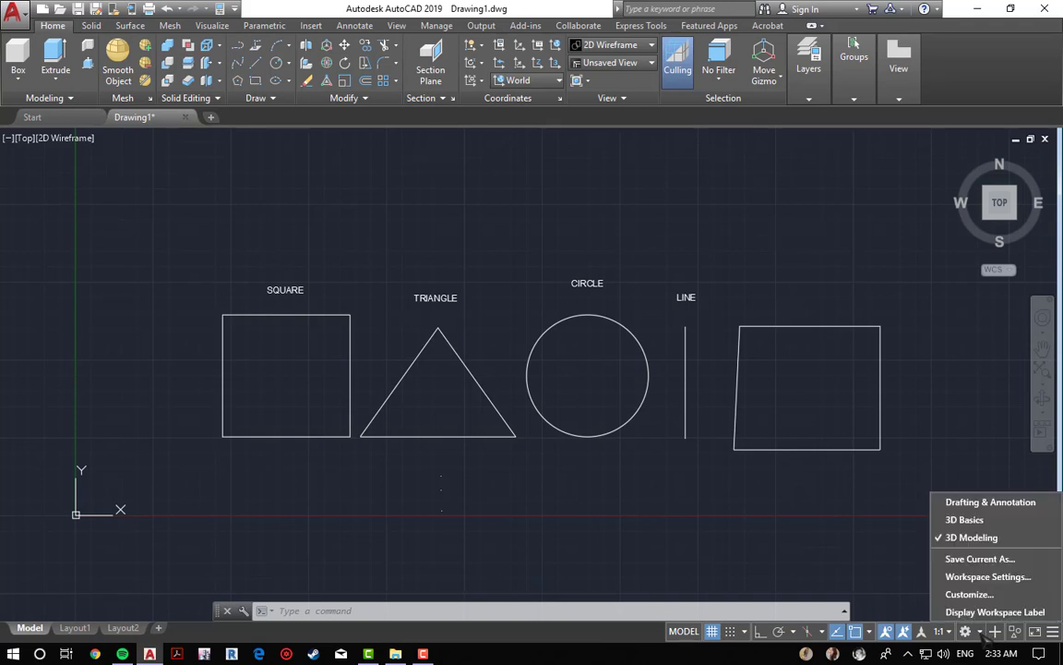
{"action": "left_click", "coordinate": [969, 517]}
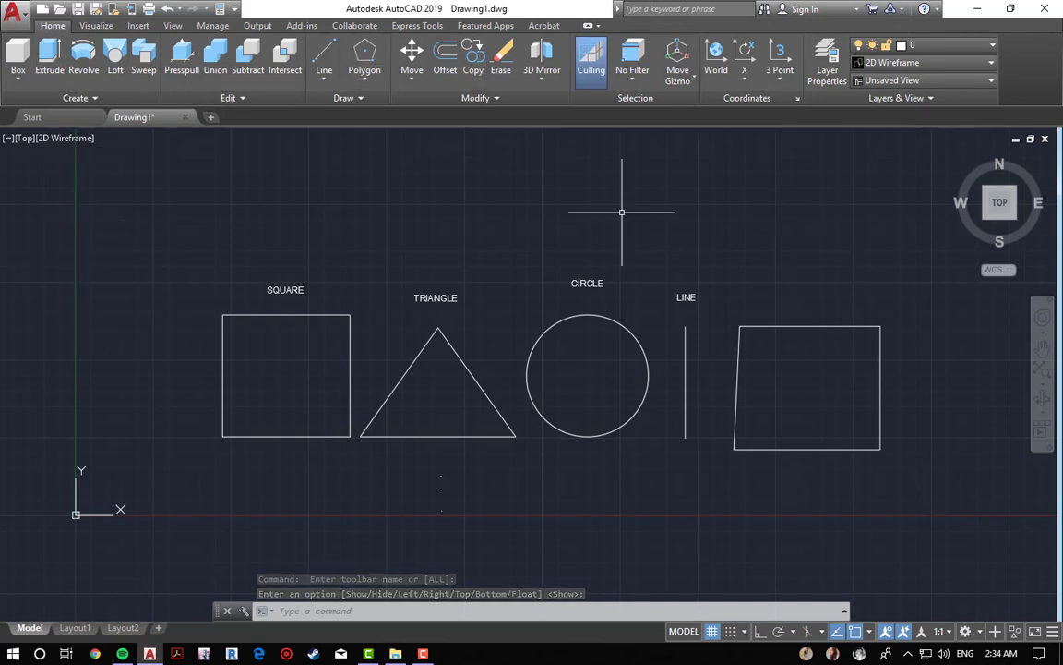
{"action": "mouse_move", "coordinate": [728, 279]}
{"action": "middle_mouse_down"}
{"action": "mouse_move", "coordinate": [694, 264]}
{"action": "mouse_move", "coordinate": [697, 316]}
{"action": "middle_mouse_up"}
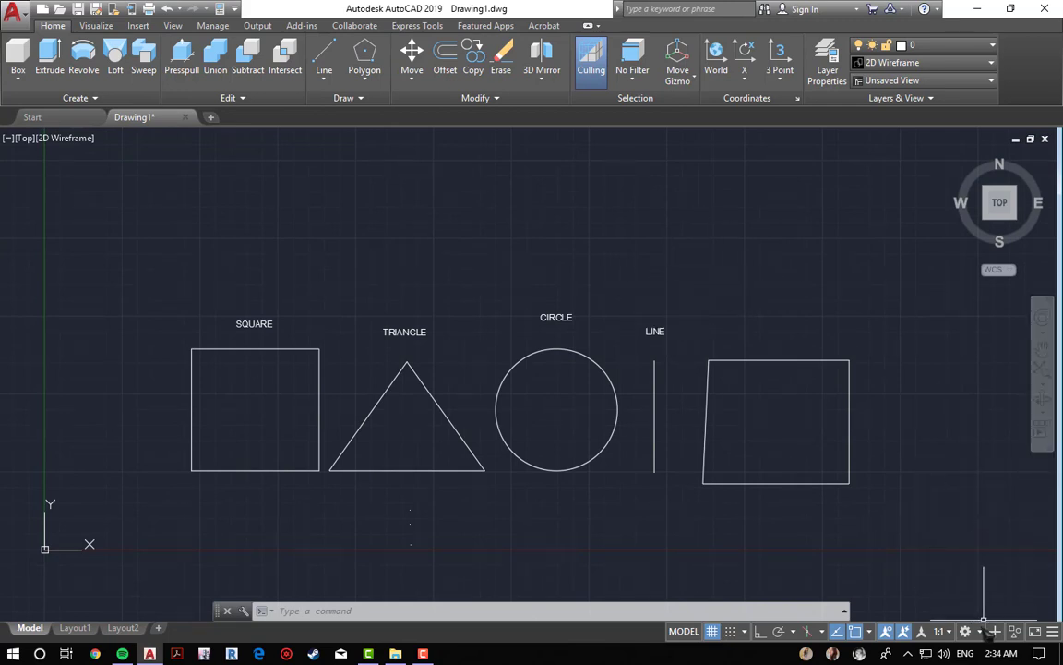
Step: Switch the workspace back to Drafting & Annotation
{"action": "left_click", "coordinate": [966, 630]}
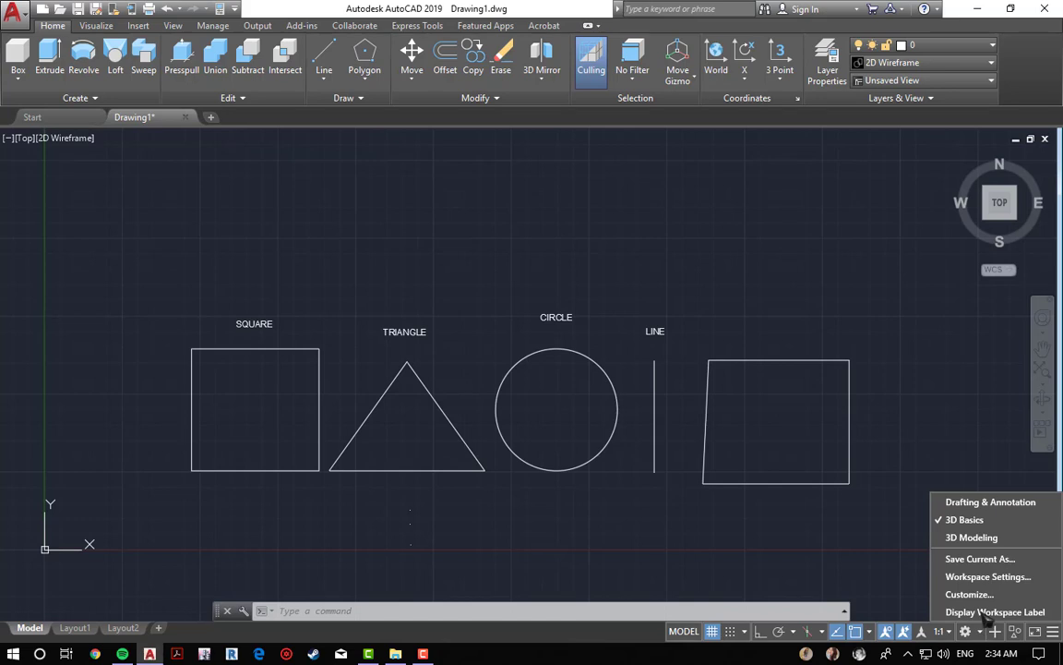
{"action": "left_click", "coordinate": [957, 508]}
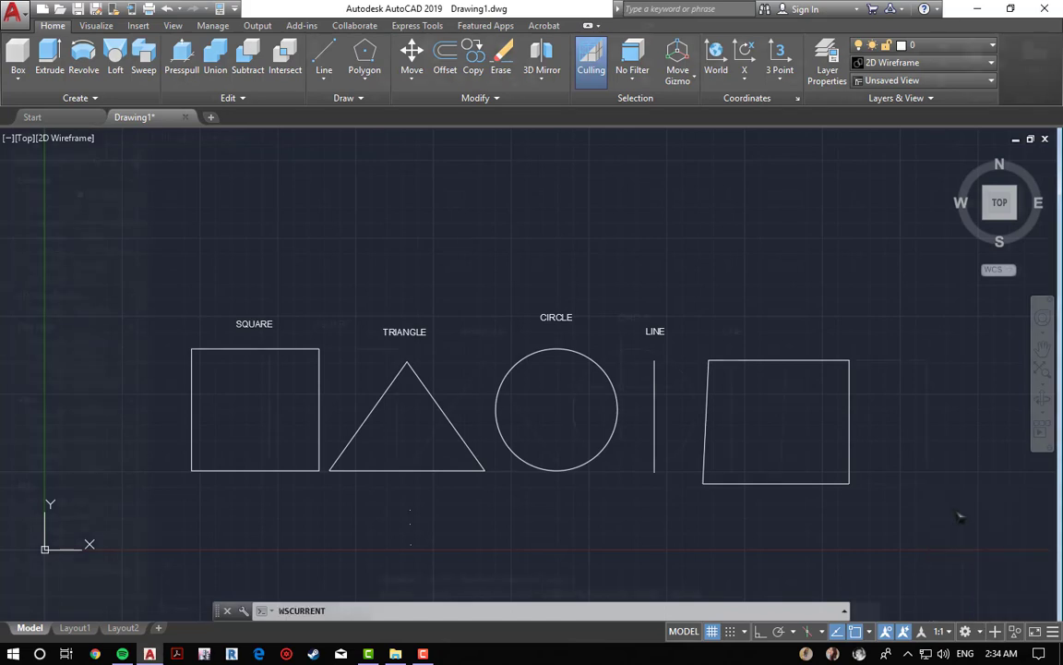
Step: Pan and zoom the drawing view around the labelled shapes to practise navigation
{"action": "left_click", "coordinate": [221, 11]}
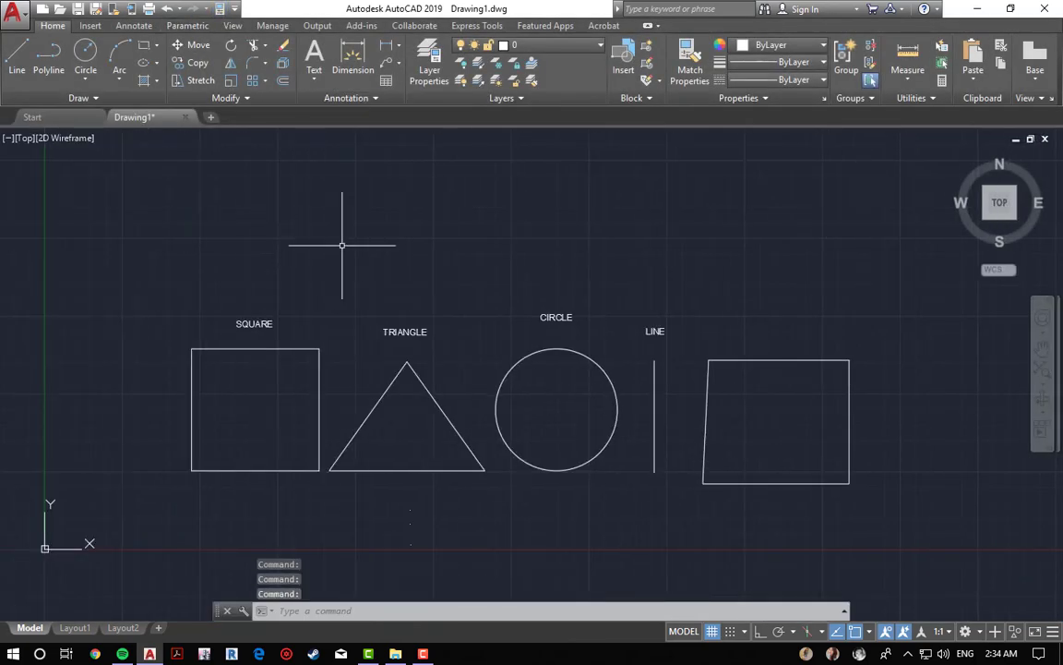
{"action": "middle_click_drag", "start_coordinate": [342, 245], "coordinate": [320, 245]}
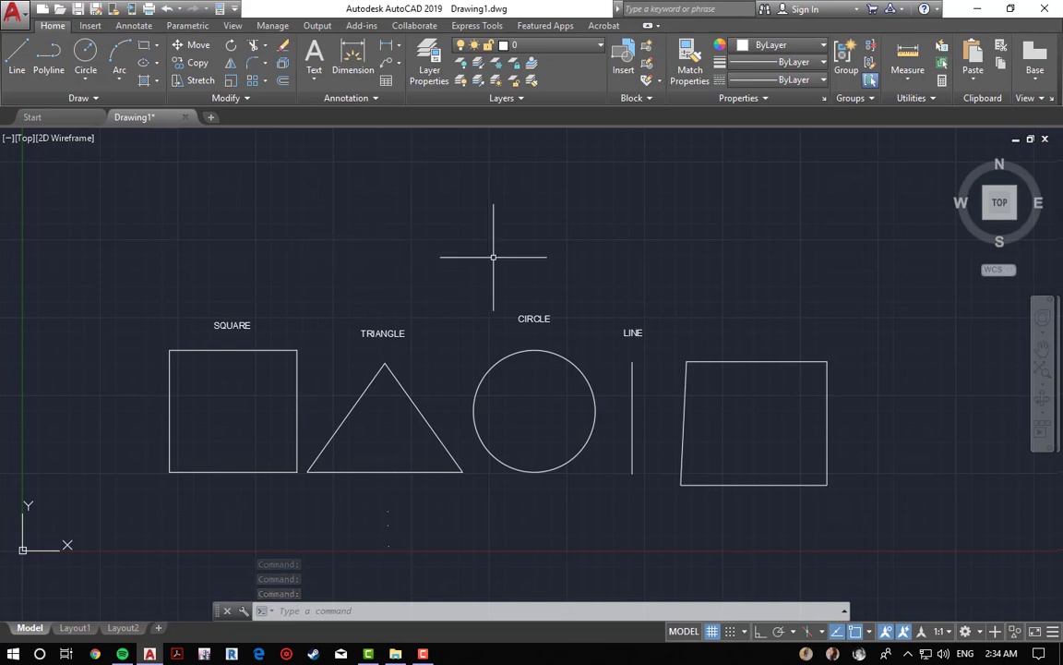
{"action": "middle_click_drag", "start_coordinate": [465, 287], "coordinate": [462, 288]}
{"action": "scroll", "coordinate": [462, 286], "scroll_direction": "up", "scroll_amount": 2}
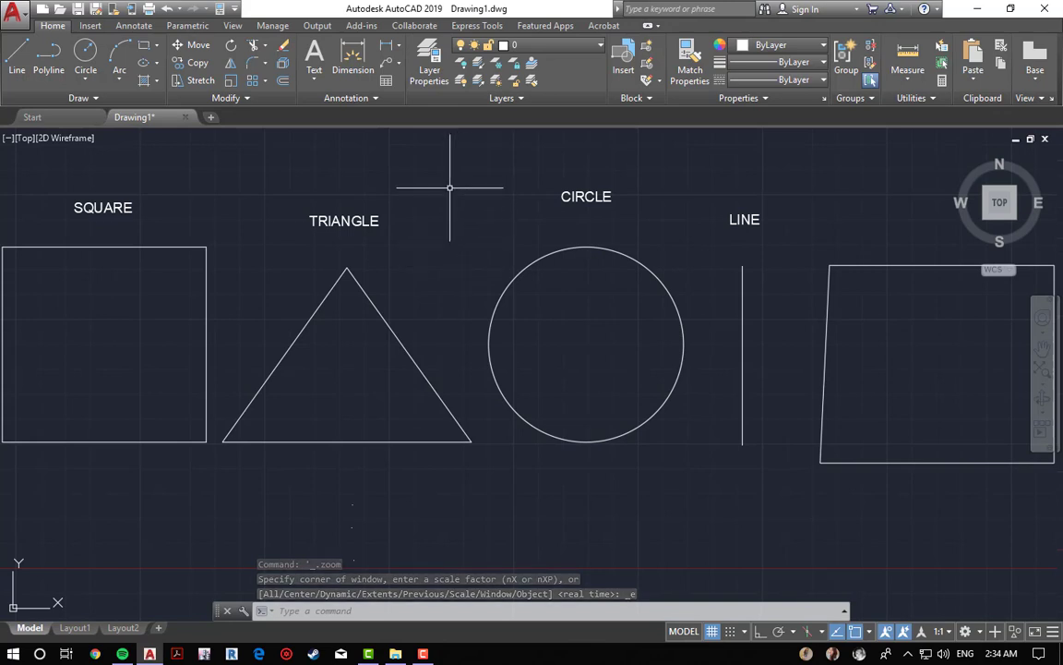
{"action": "mouse_move", "coordinate": [454, 201]}
{"action": "middle_mouse_down"}
{"action": "mouse_move", "coordinate": [457, 211]}
{"action": "mouse_move", "coordinate": [620, 230]}
{"action": "mouse_move", "coordinate": [394, 220]}
{"action": "mouse_move", "coordinate": [299, 237]}
{"action": "mouse_move", "coordinate": [323, 308]}
{"action": "mouse_move", "coordinate": [419, 340]}
{"action": "mouse_move", "coordinate": [489, 245]}
{"action": "mouse_move", "coordinate": [484, 218]}
{"action": "mouse_move", "coordinate": [432, 212]}
{"action": "mouse_move", "coordinate": [371, 301]}
{"action": "mouse_move", "coordinate": [437, 476]}
{"action": "mouse_move", "coordinate": [333, 213]}
{"action": "mouse_move", "coordinate": [373, 241]}
{"action": "mouse_move", "coordinate": [385, 232]}
{"action": "middle_mouse_up"}
{"action": "scroll", "coordinate": [386, 235], "scroll_direction": "down", "scroll_amount": 2}
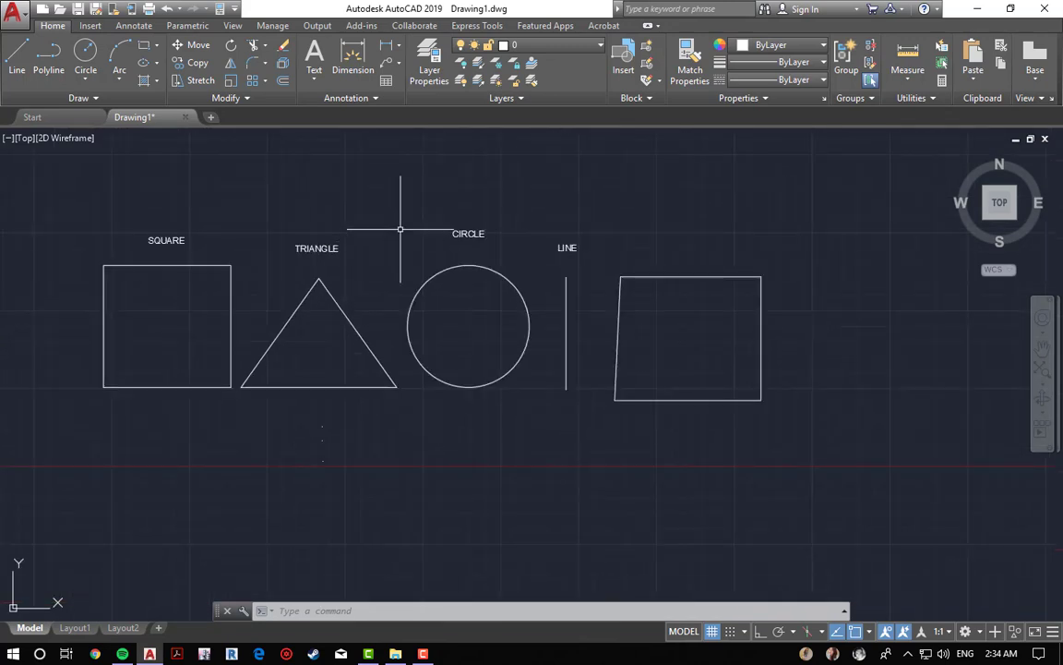
{"action": "left_click", "coordinate": [352, 183]}
{"action": "left_click", "coordinate": [470, 228]}
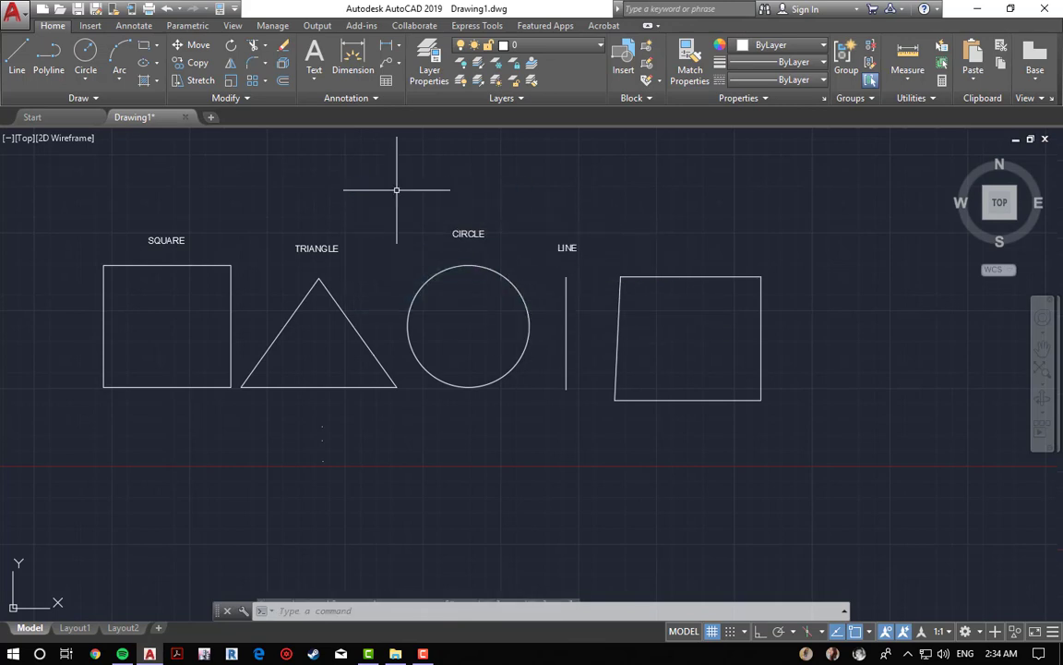
{"action": "right_click", "coordinate": [474, 169]}
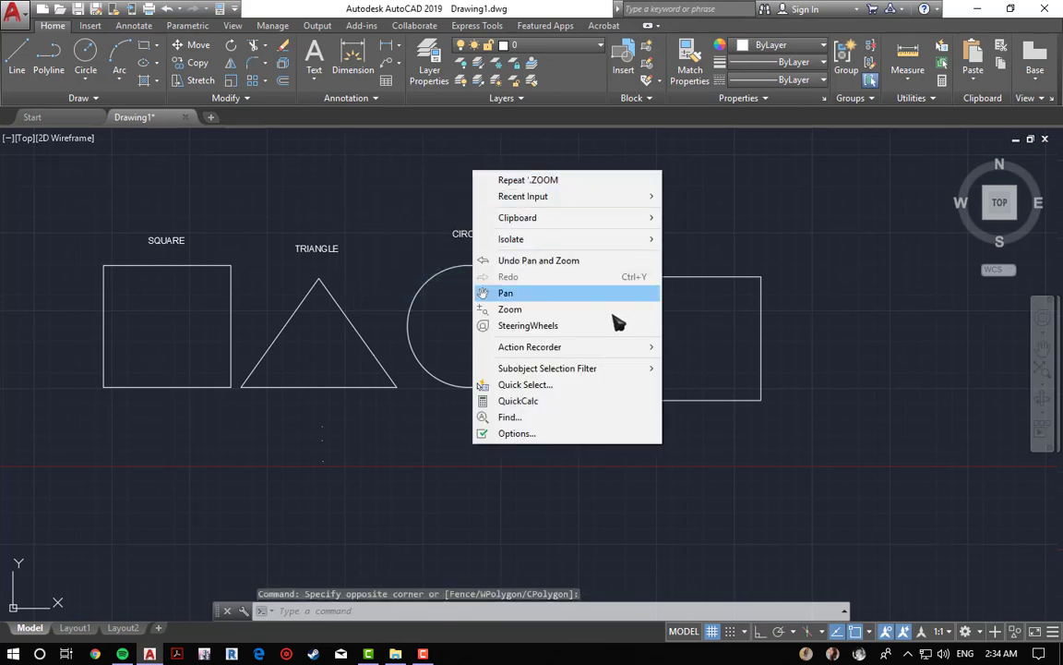
{"action": "left_click", "coordinate": [589, 466]}
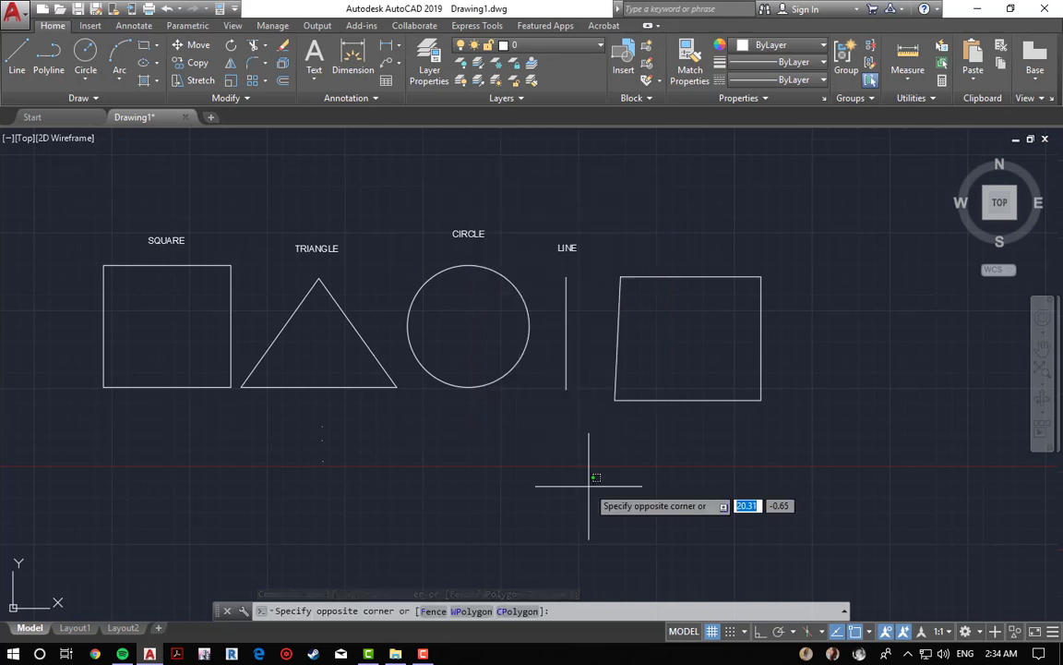
{"action": "right_click", "coordinate": [501, 475]}
{"action": "key", "text": "Escape"}
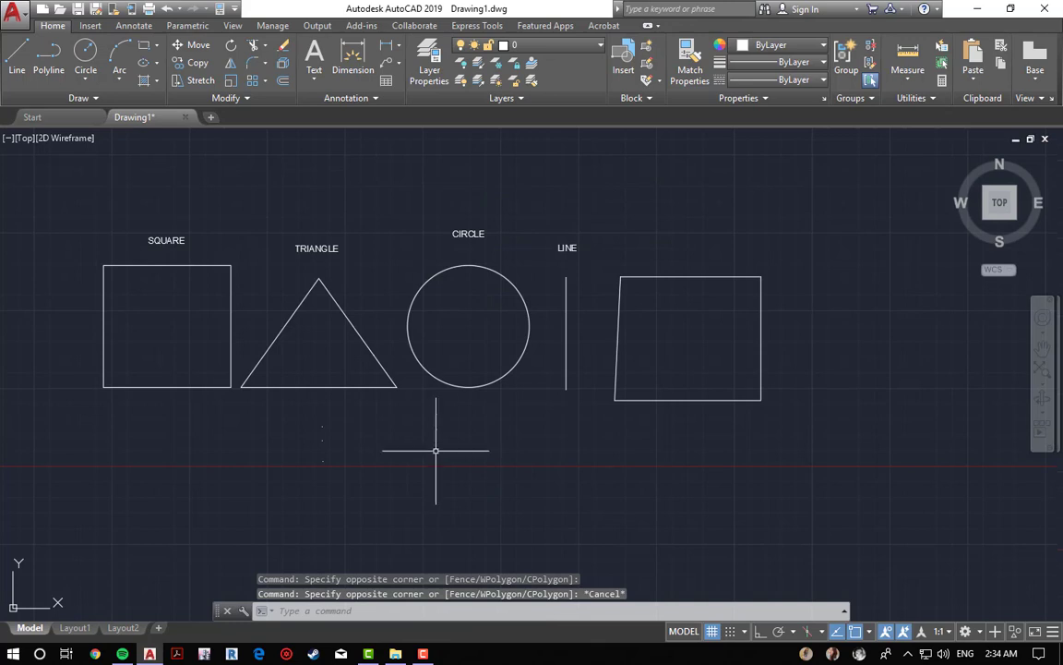
Step: Zoom in and out and pan the view to frame all the shapes again
{"action": "scroll", "coordinate": [461, 436], "scroll_direction": "down", "scroll_amount": 2}
{"action": "scroll", "coordinate": [593, 453], "scroll_direction": "up", "scroll_amount": 2}
{"action": "middle_click", "coordinate": [595, 453]}
{"action": "middle_click", "coordinate": [595, 454]}
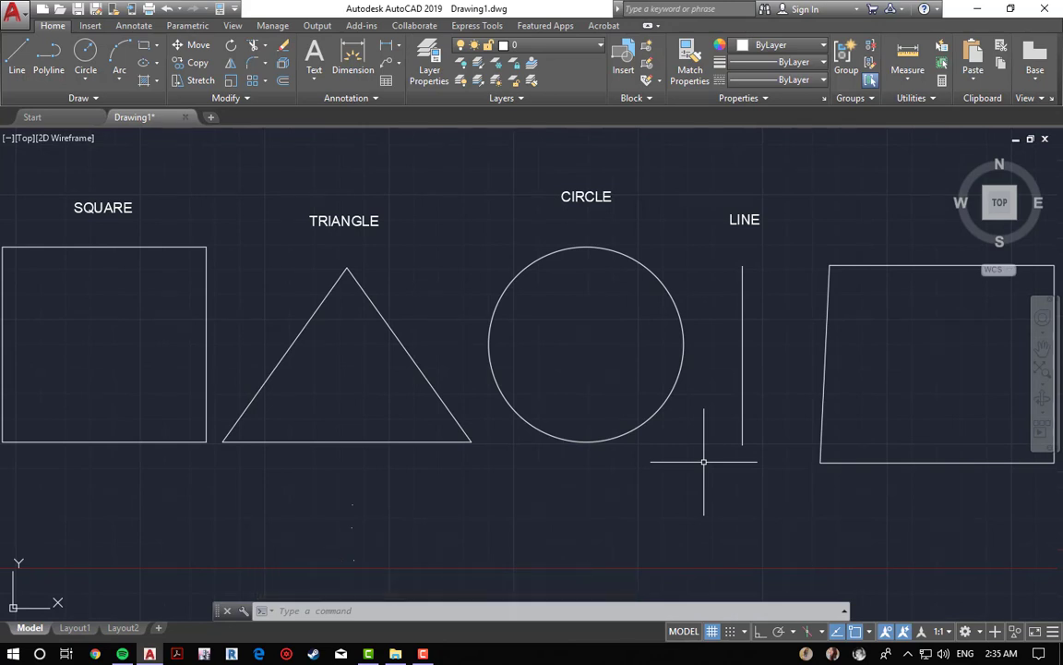
{"action": "scroll", "coordinate": [568, 360], "scroll_direction": "down", "scroll_amount": 2}
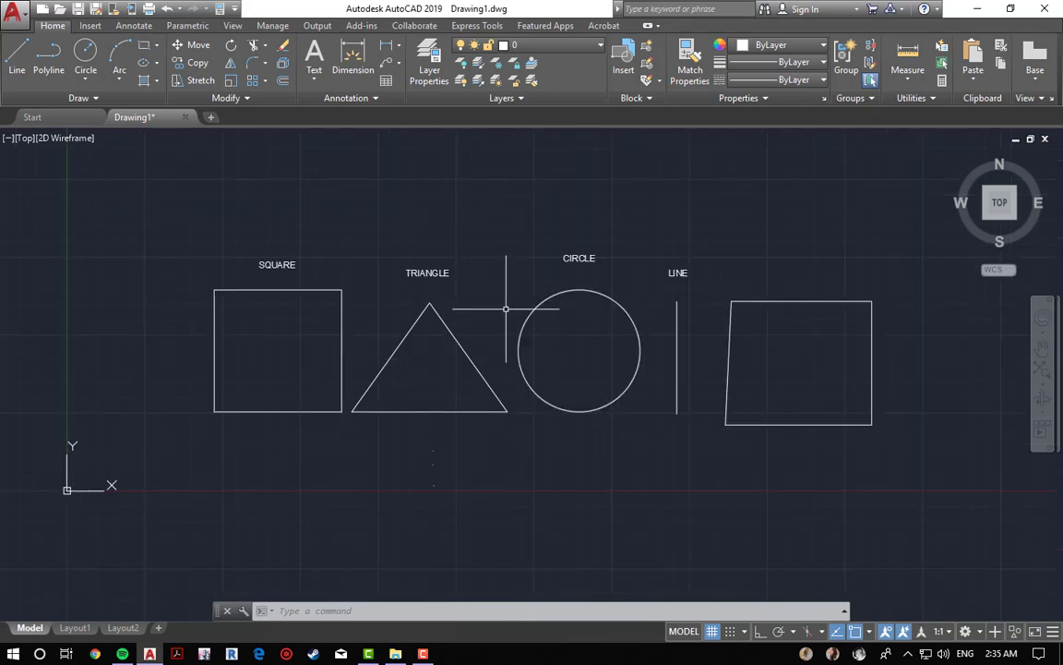
{"action": "middle_click_drag", "start_coordinate": [499, 229], "coordinate": [476, 247]}
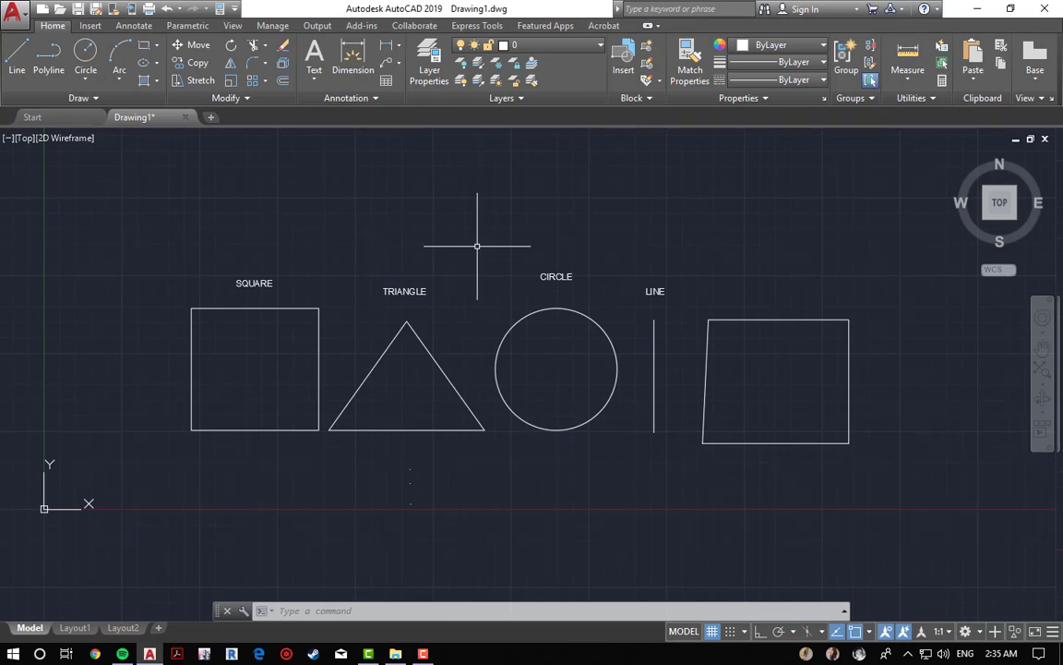
Step: Open the Drawing Units dialog with the UNITS command and set the insertion scale units to Meters
{"action": "type", "text": "un"}
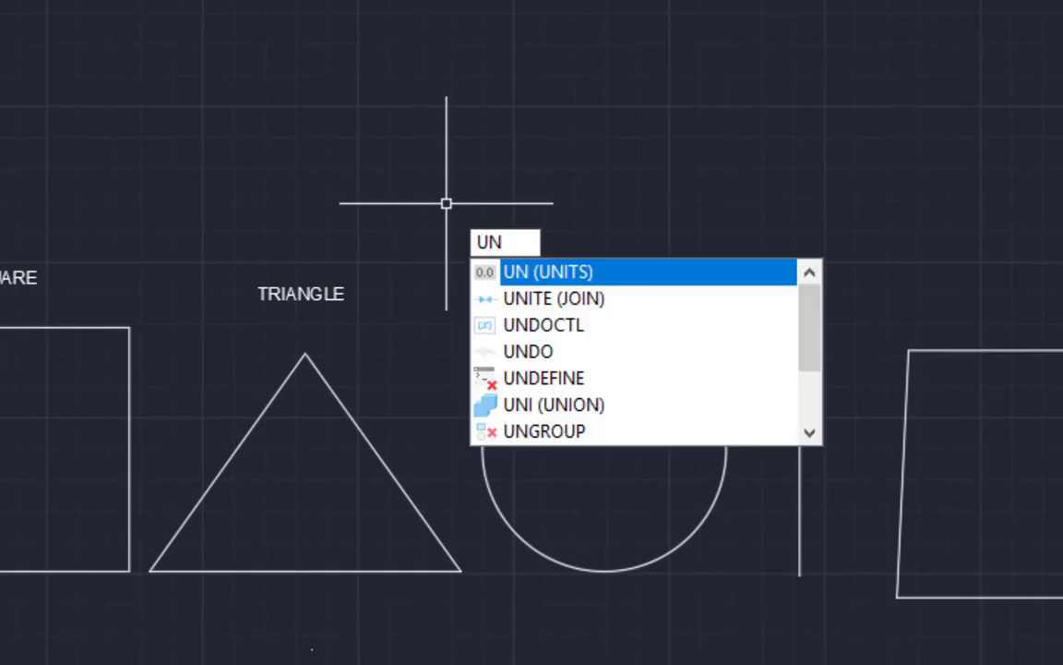
{"action": "key", "text": "Return"}
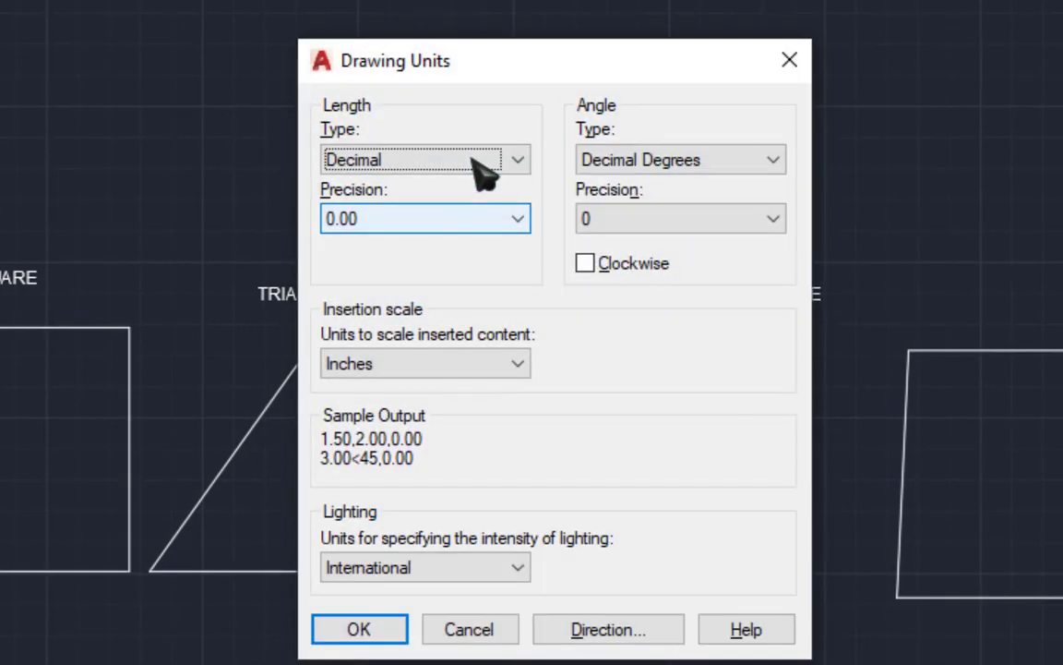
{"action": "left_click", "coordinate": [507, 224]}
{"action": "left_click", "coordinate": [507, 227]}
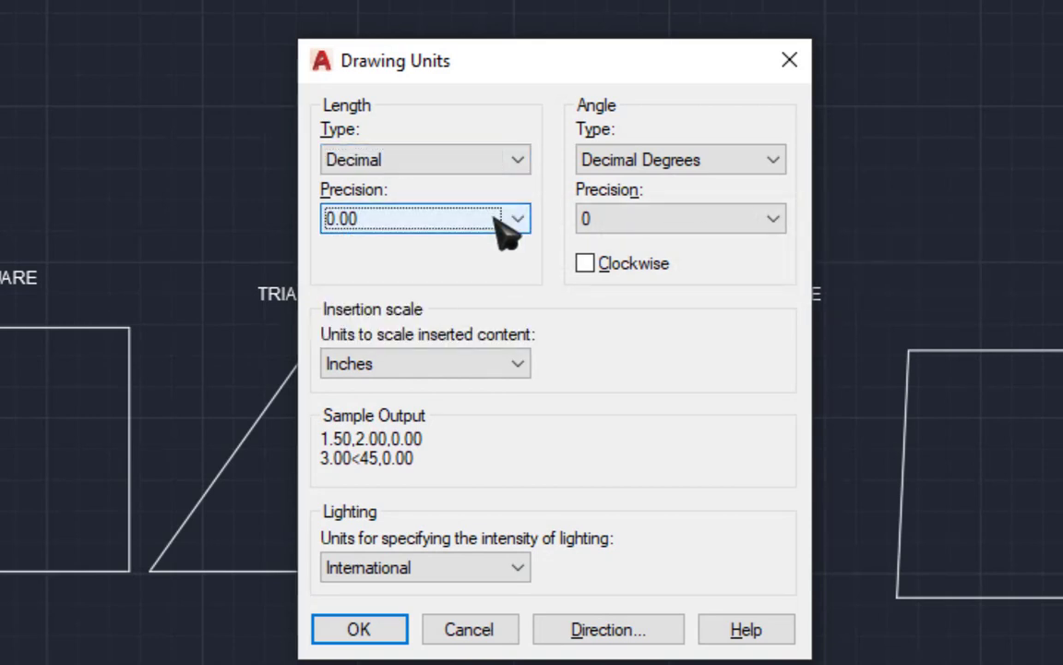
{"action": "left_click", "coordinate": [505, 227]}
{"action": "left_click", "coordinate": [506, 227]}
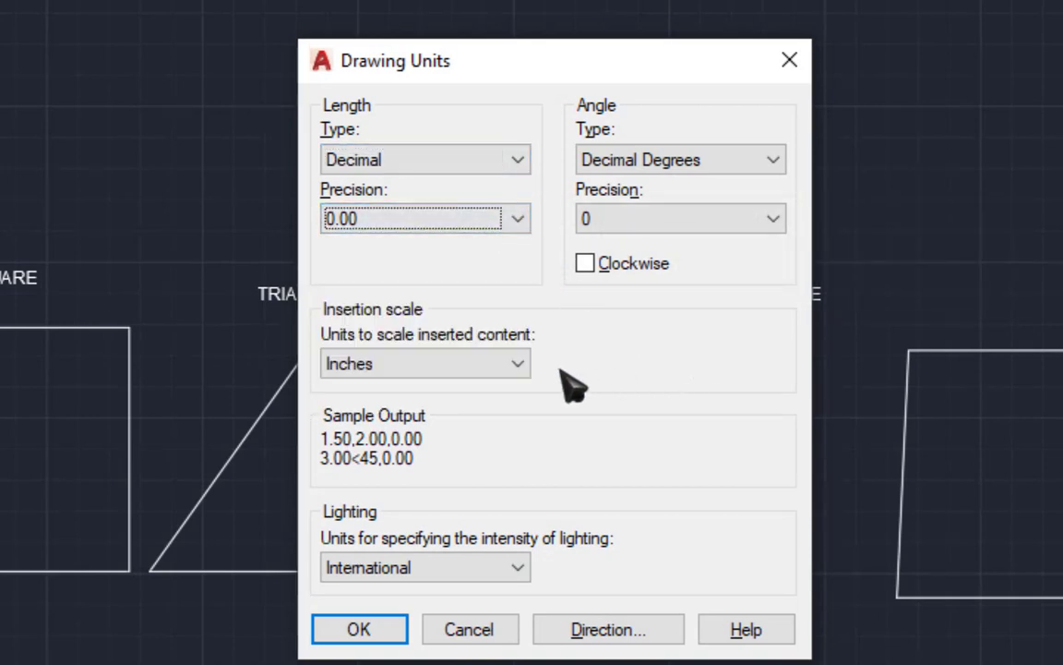
{"action": "left_click", "coordinate": [515, 366]}
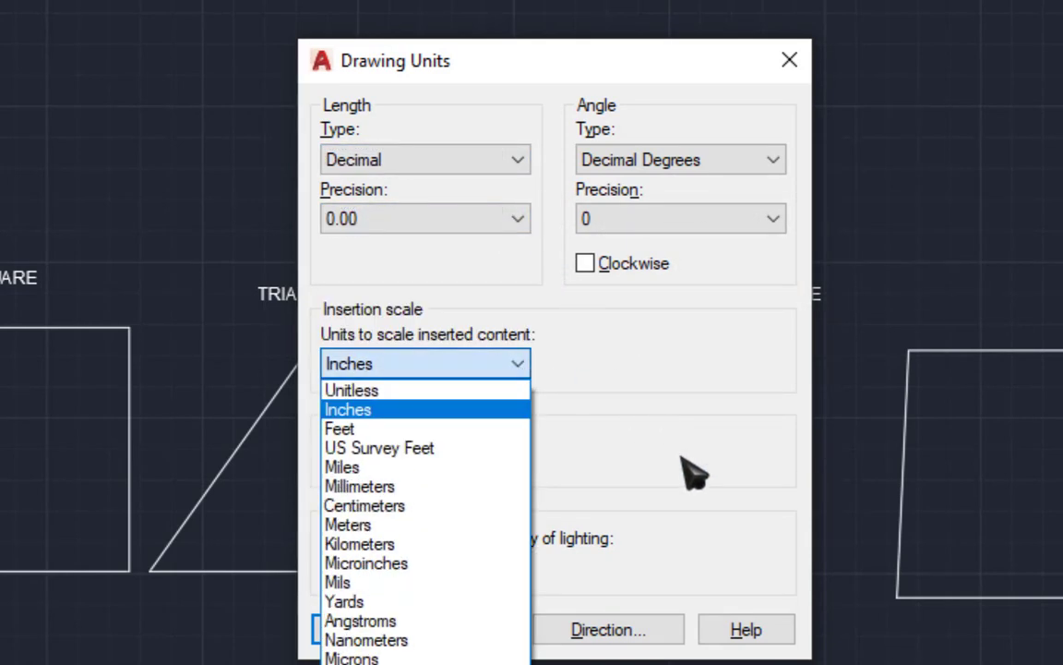
{"action": "left_click", "coordinate": [446, 524]}
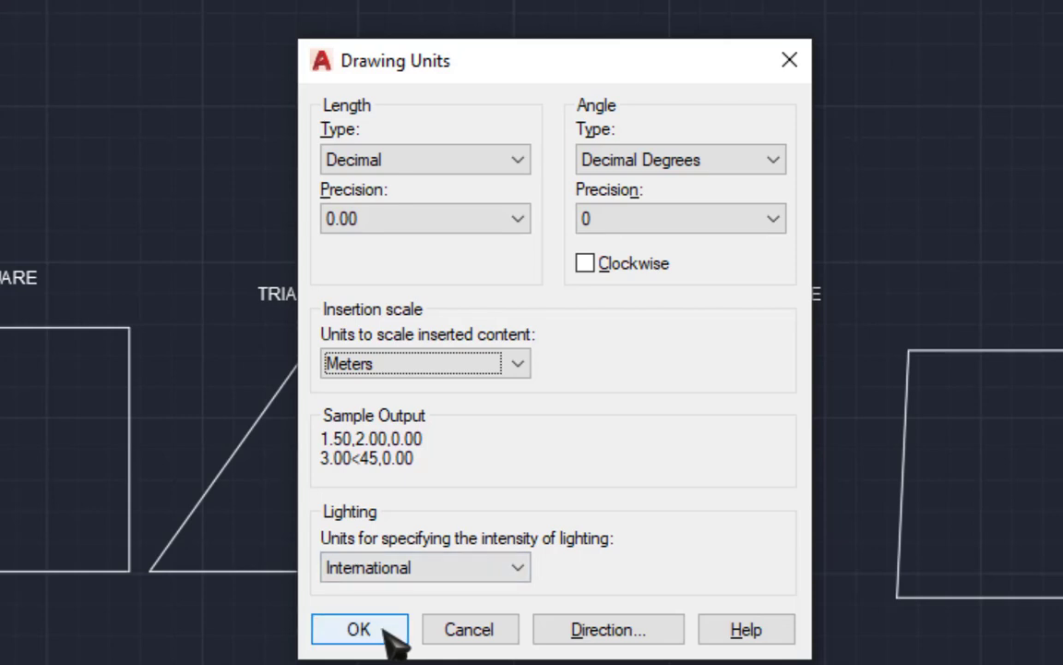
Step: Browse the length precision options in the Drawing Units dialog
{"action": "left_click", "coordinate": [489, 218]}
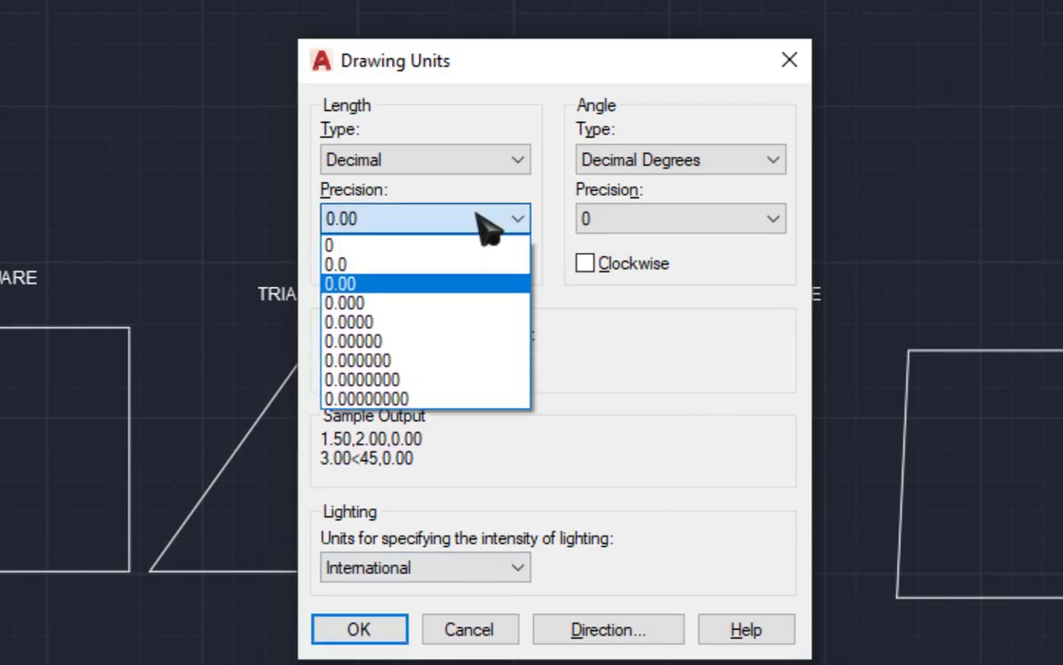
{"action": "left_click", "coordinate": [427, 283]}
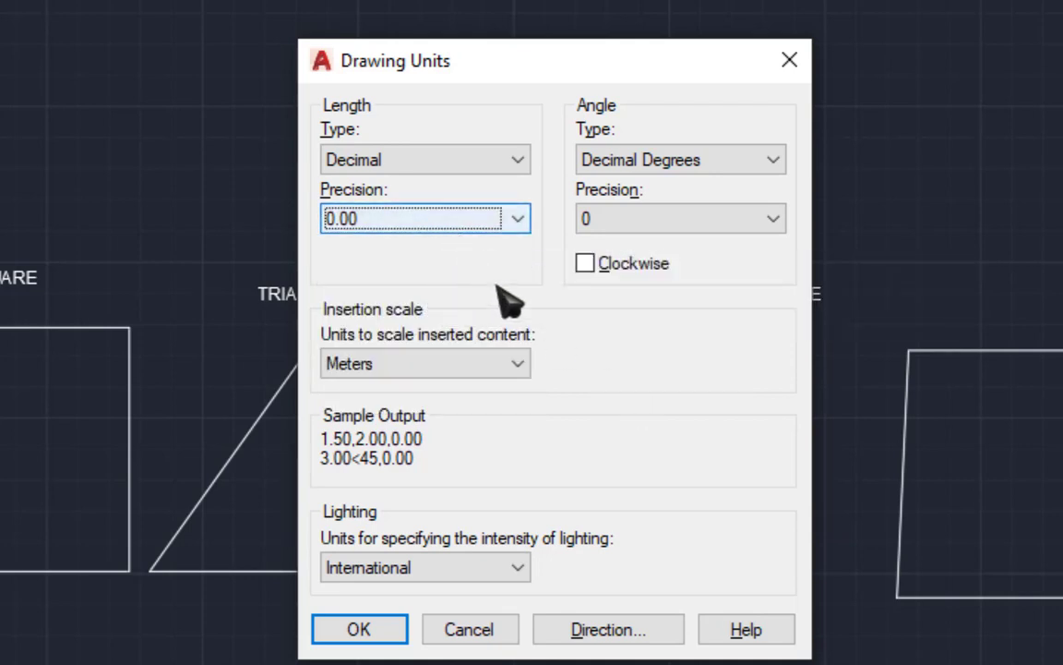
{"action": "left_click", "coordinate": [671, 219]}
{"action": "left_click", "coordinate": [673, 221]}
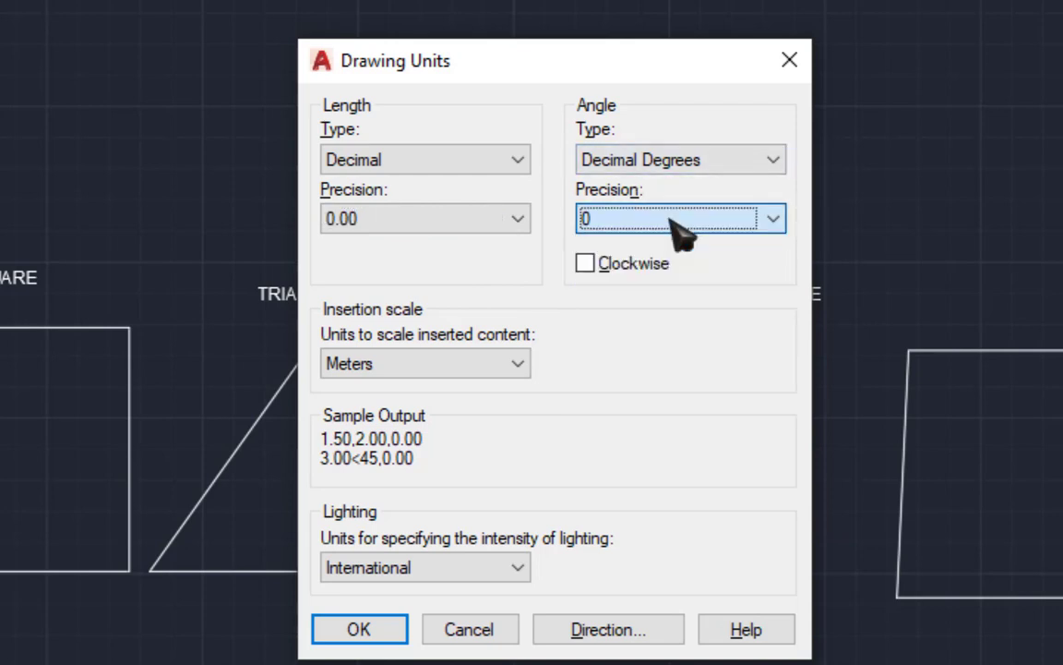
{"action": "left_click", "coordinate": [471, 218]}
{"action": "left_click", "coordinate": [471, 217]}
{"action": "left_click", "coordinate": [475, 221]}
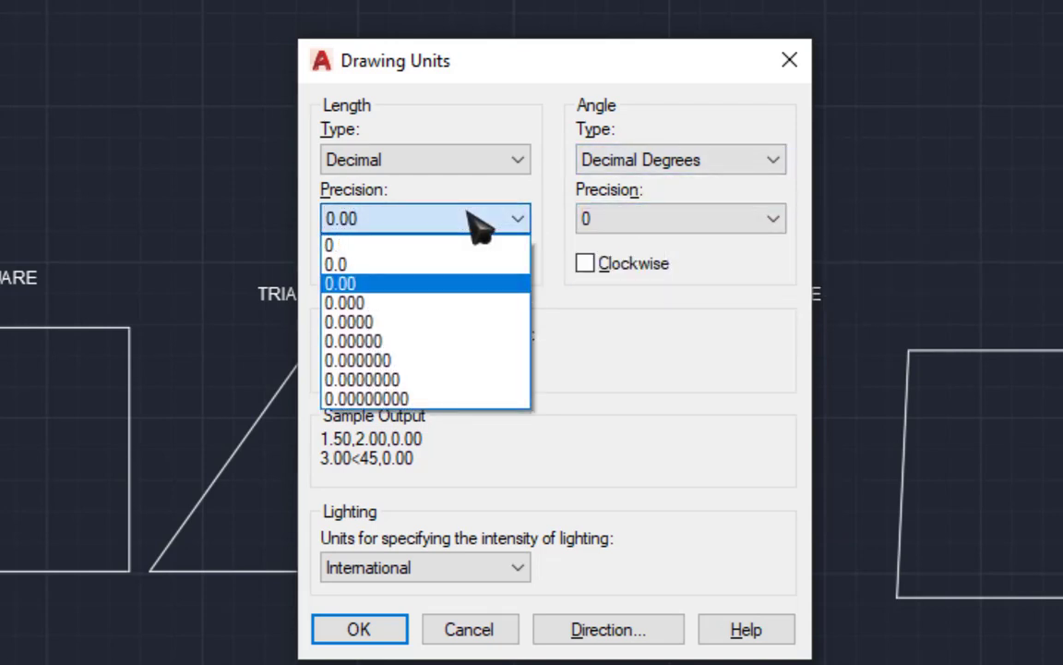
{"action": "left_click", "coordinate": [467, 283]}
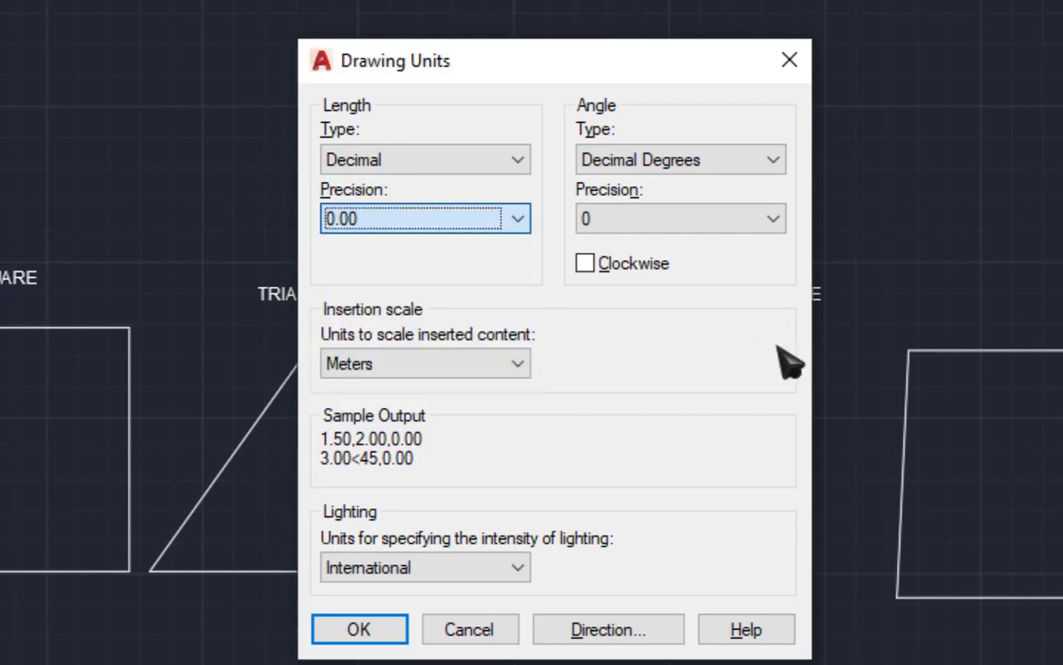
Step: Set the angle precision to 0.00 and change the angle type to Deg/Min/Sec
{"action": "left_click", "coordinate": [705, 221]}
{"action": "left_click", "coordinate": [704, 222]}
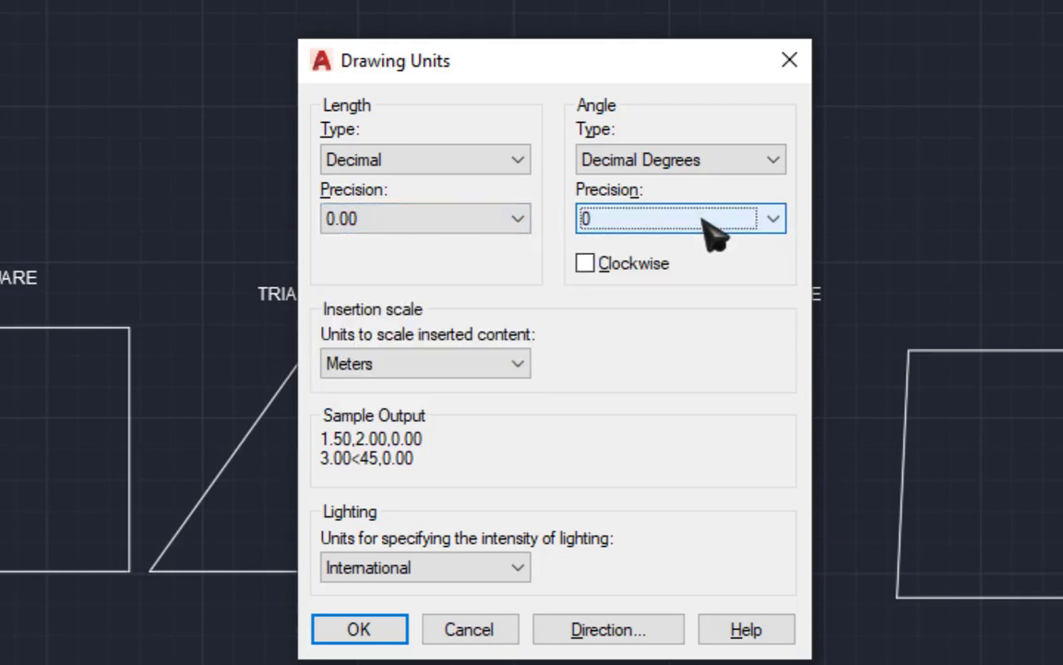
{"action": "left_click", "coordinate": [688, 162]}
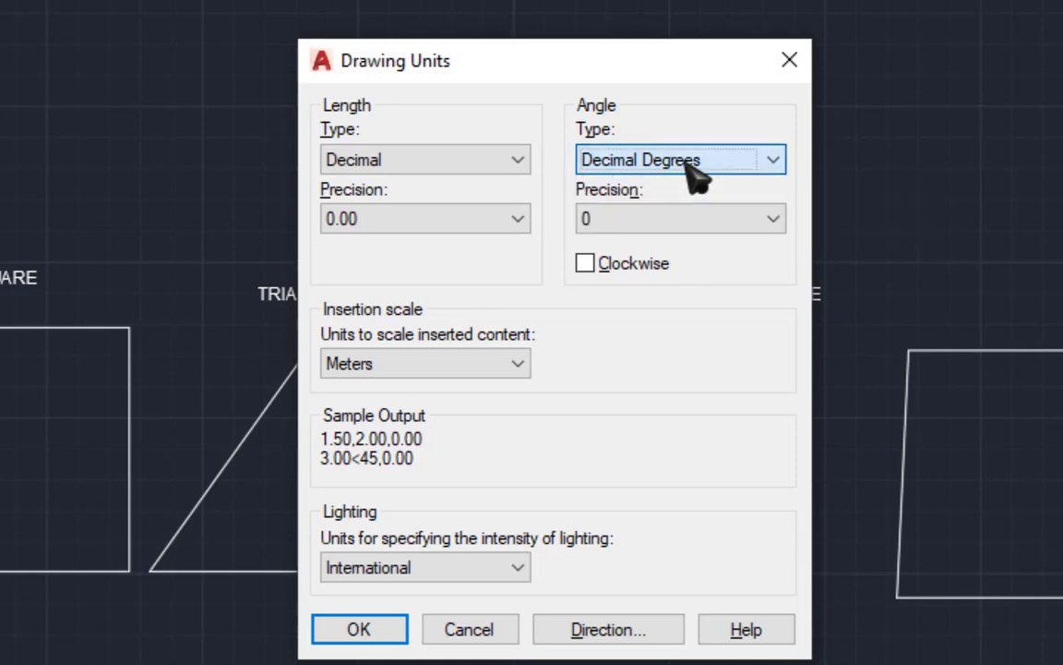
{"action": "left_click", "coordinate": [716, 191]}
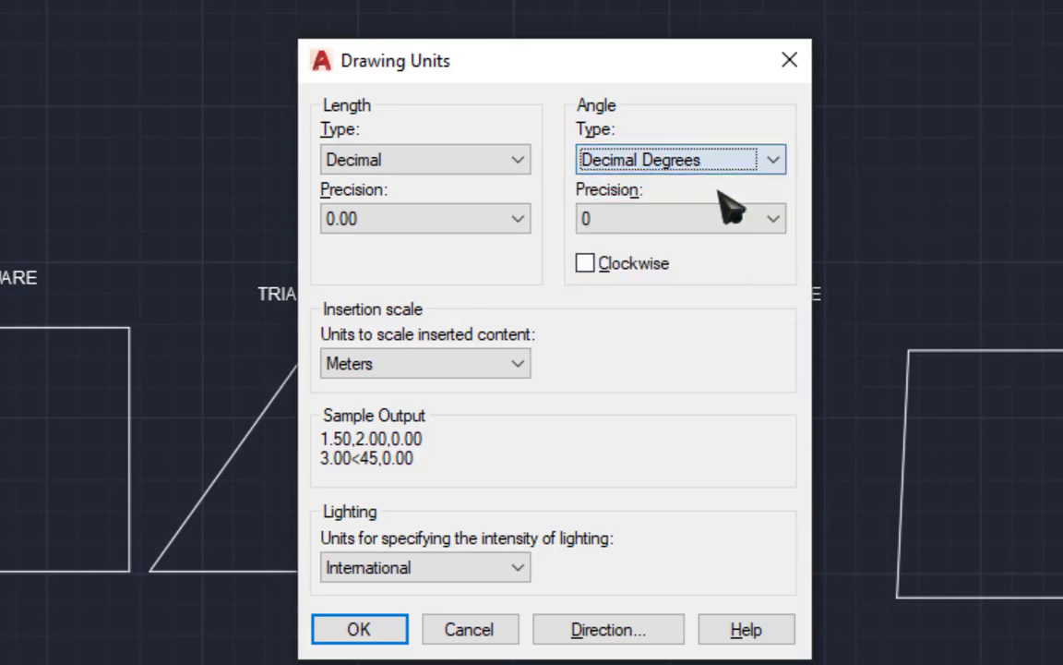
{"action": "left_click", "coordinate": [711, 219]}
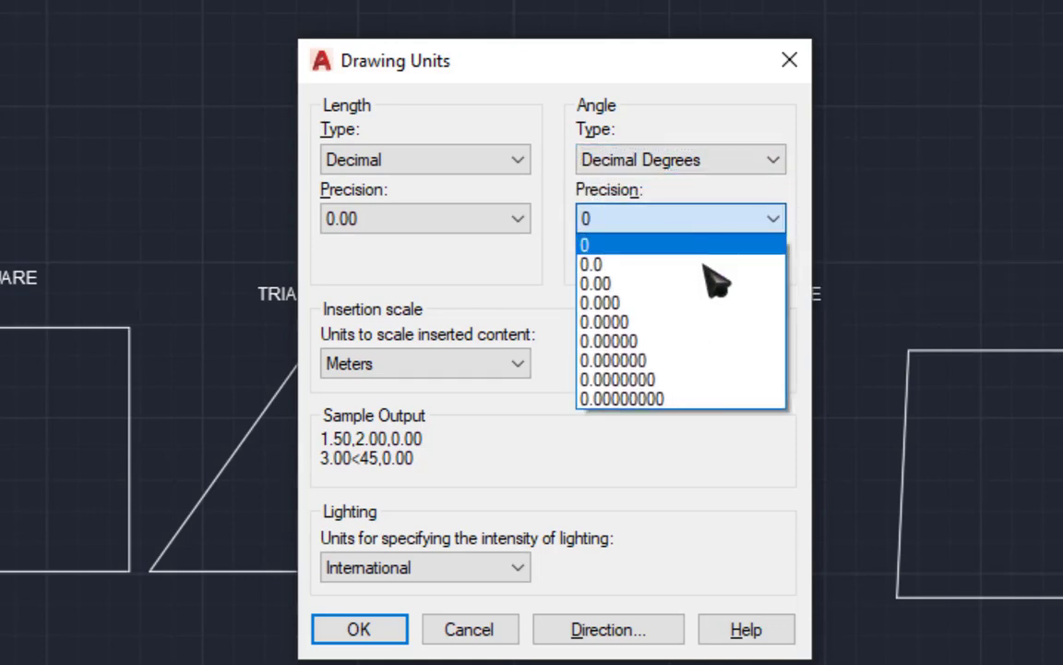
{"action": "left_click", "coordinate": [707, 281]}
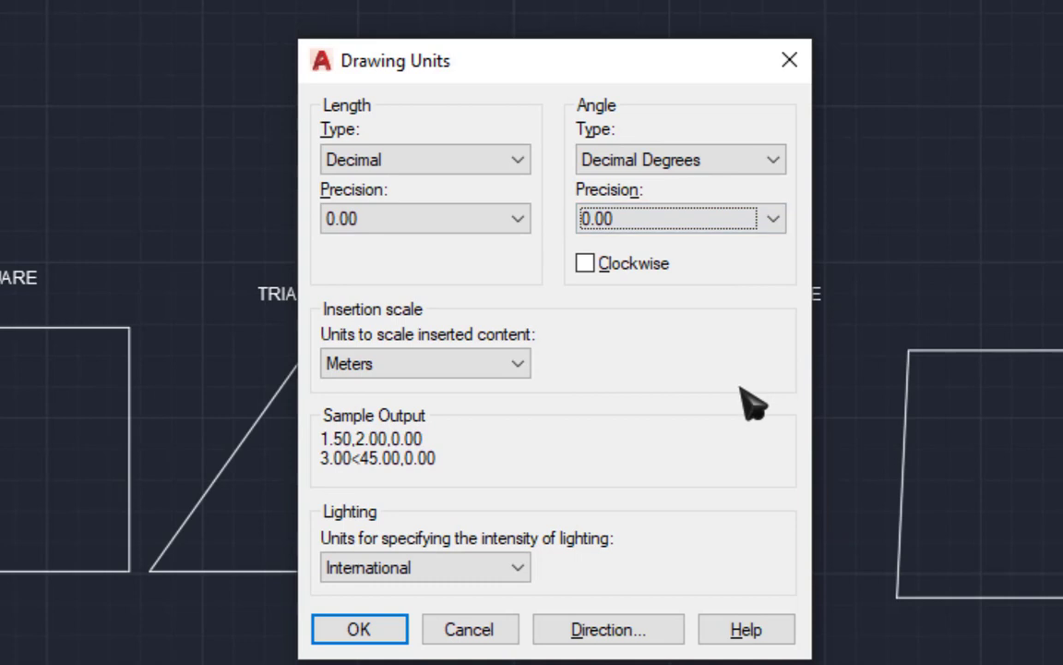
{"action": "left_click", "coordinate": [672, 166]}
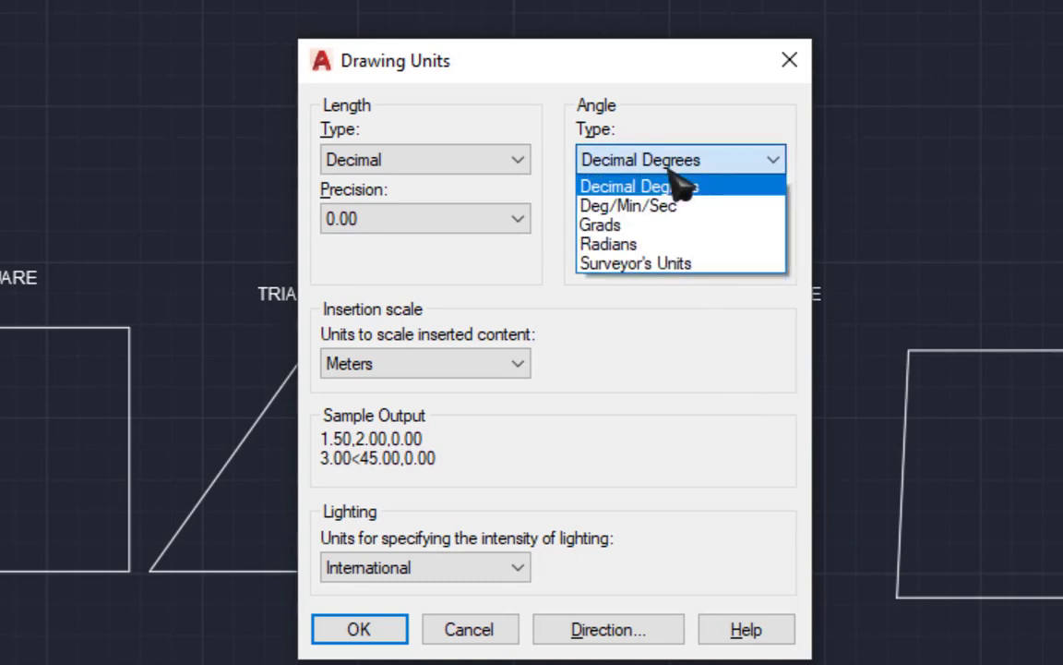
{"action": "left_click", "coordinate": [632, 206]}
Step: Review the Deg/Min/Sec precision and angle type options and confirm the drawing units settings
{"action": "left_click", "coordinate": [700, 226]}
{"action": "left_click", "coordinate": [704, 226]}
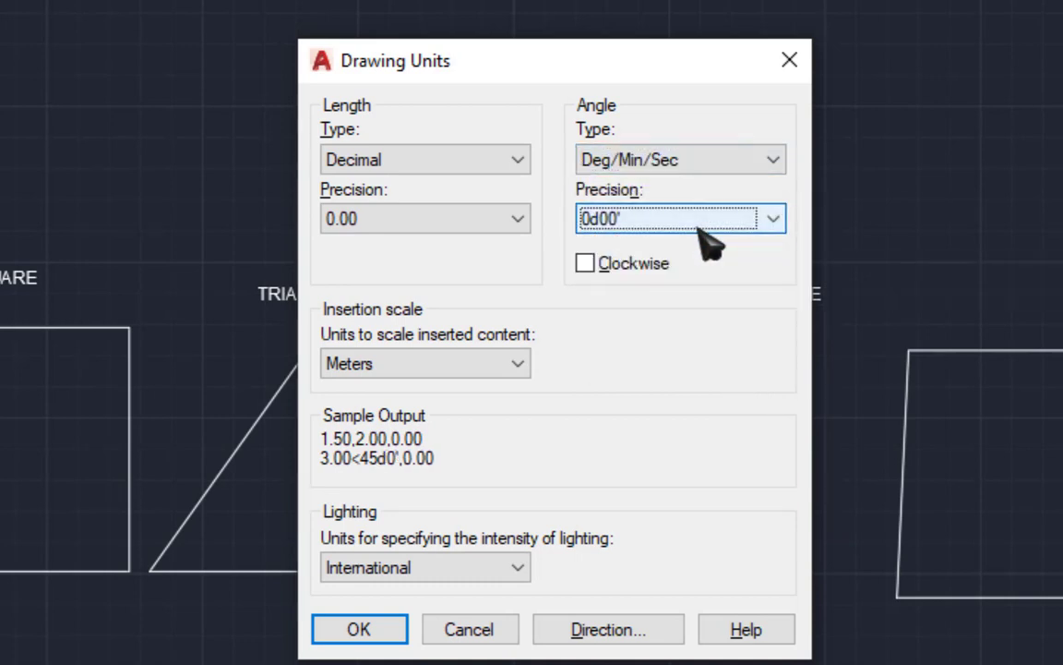
{"action": "left_click", "coordinate": [704, 226]}
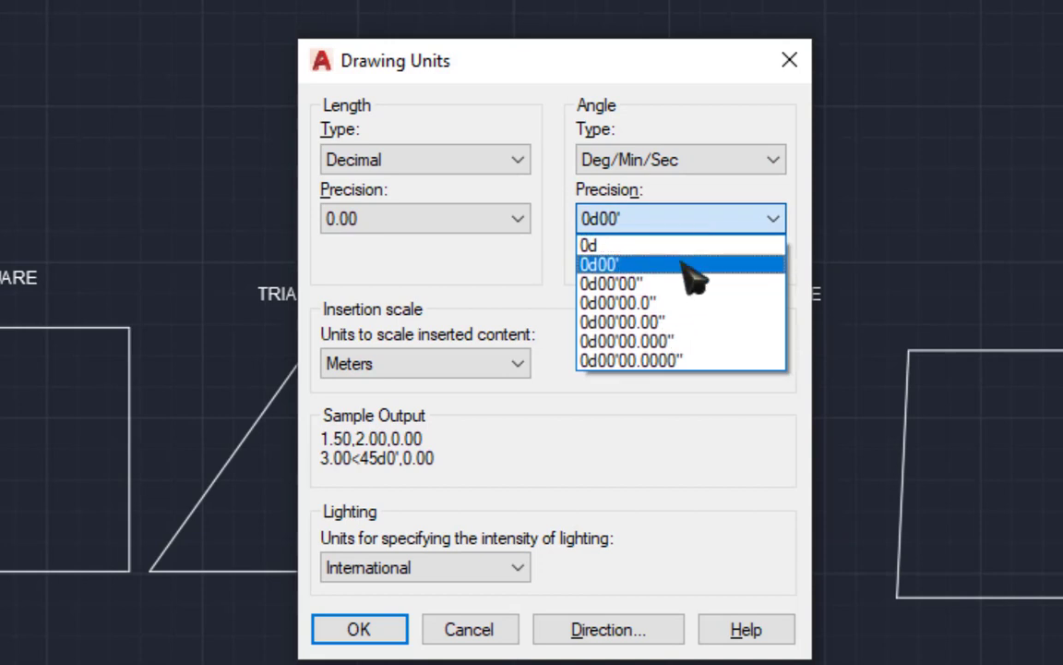
{"action": "left_click", "coordinate": [689, 434]}
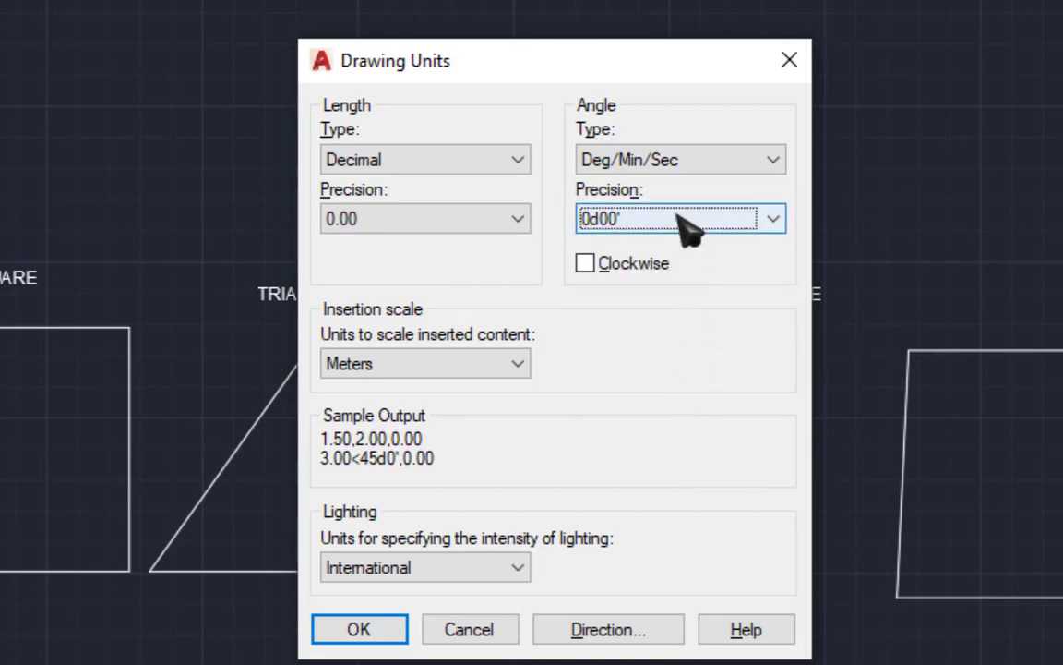
{"action": "left_click", "coordinate": [688, 159]}
{"action": "left_click", "coordinate": [690, 167]}
{"action": "left_click", "coordinate": [690, 166]}
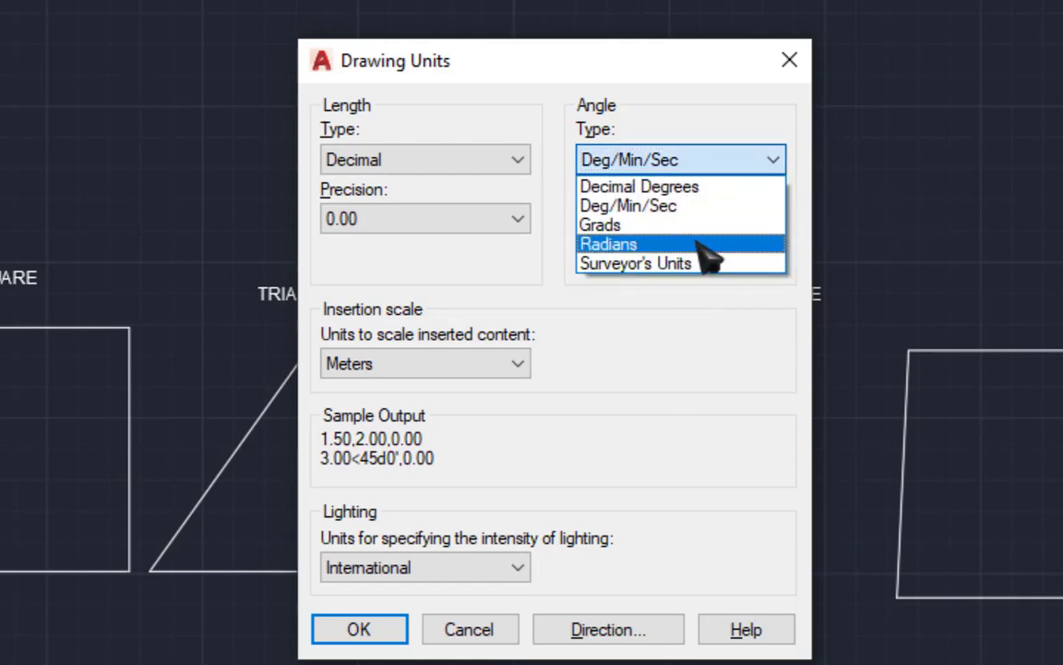
{"action": "left_click", "coordinate": [755, 392]}
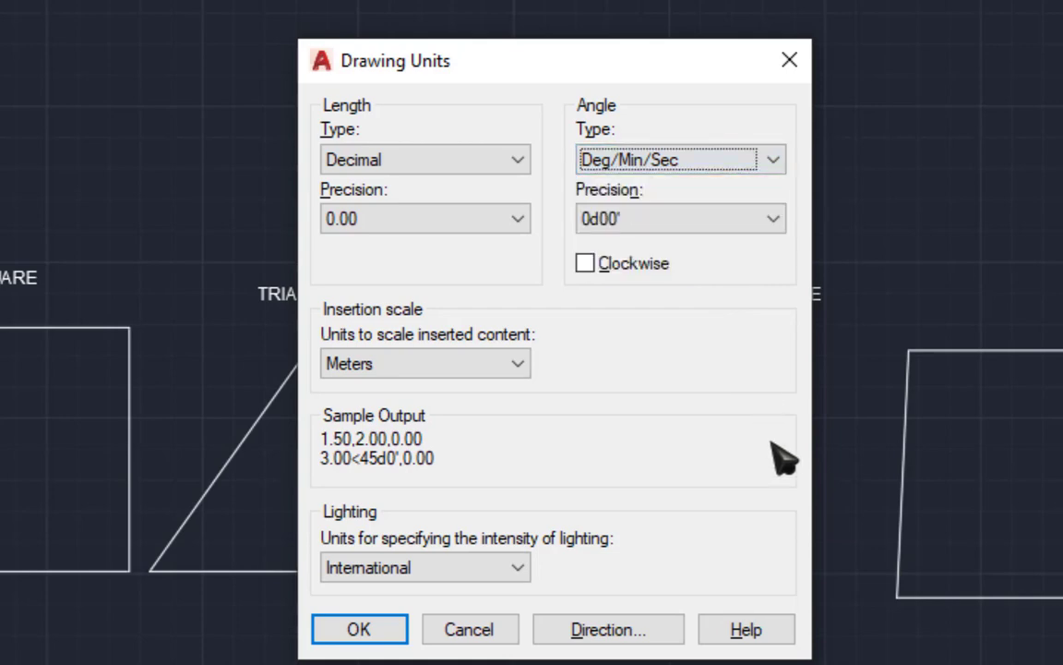
{"action": "left_click", "coordinate": [360, 637]}
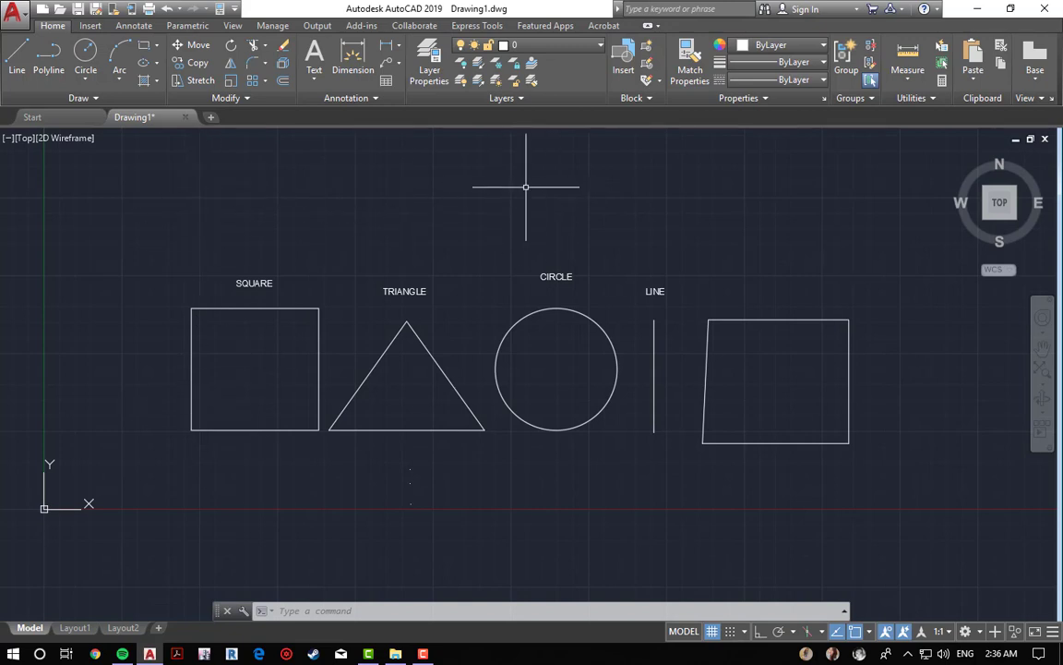
{"action": "scroll", "coordinate": [553, 215], "scroll_direction": "up", "scroll_amount": 4}
{"action": "scroll", "coordinate": [501, 238], "scroll_direction": "down", "scroll_amount": 4}
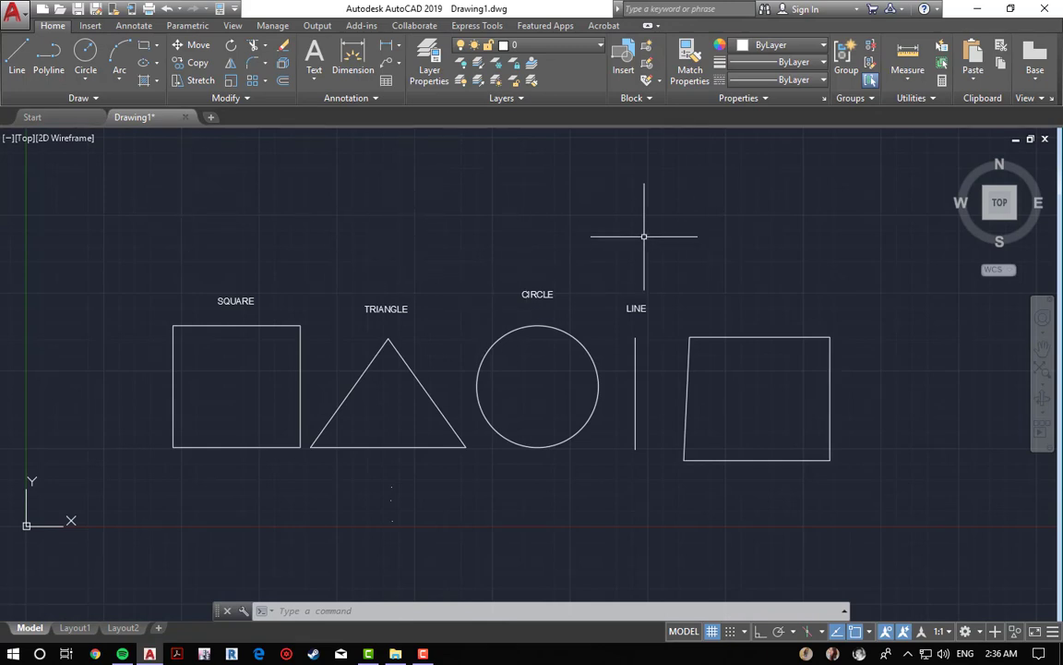
Step: Toggle the grid display off and back on
{"action": "left_click", "coordinate": [717, 629]}
{"action": "left_click", "coordinate": [717, 630]}
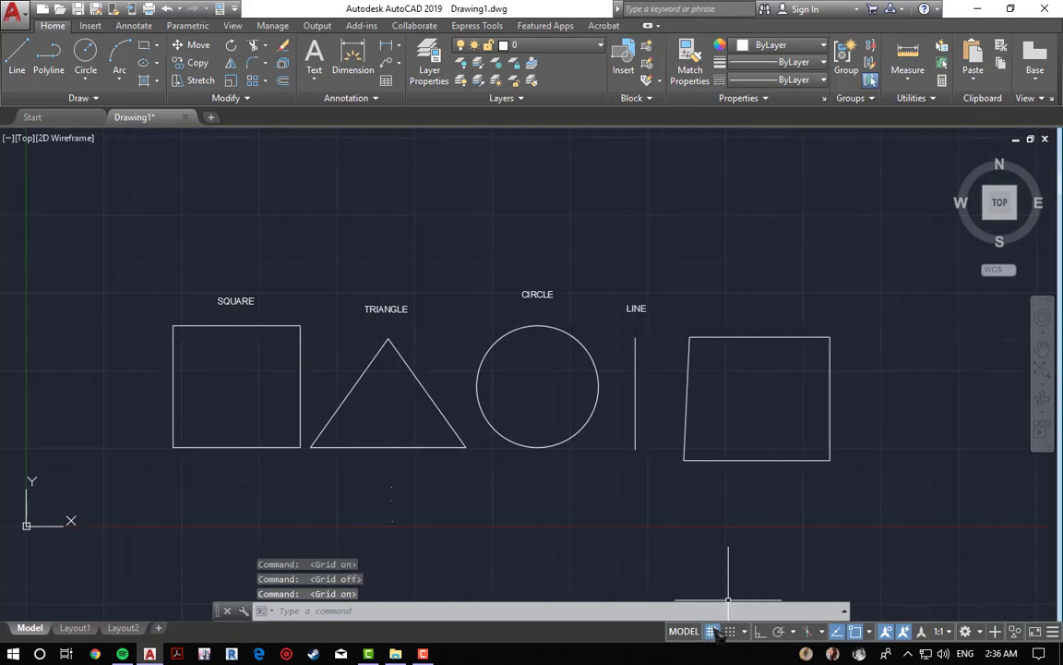
{"action": "left_click", "coordinate": [720, 634]}
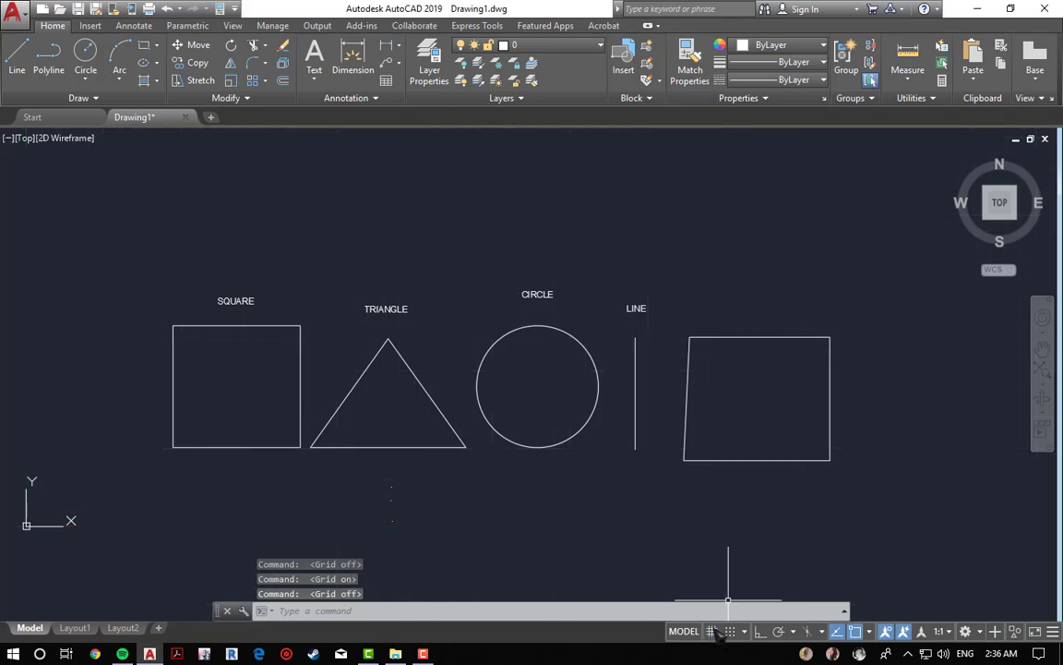
{"action": "left_click", "coordinate": [712, 631]}
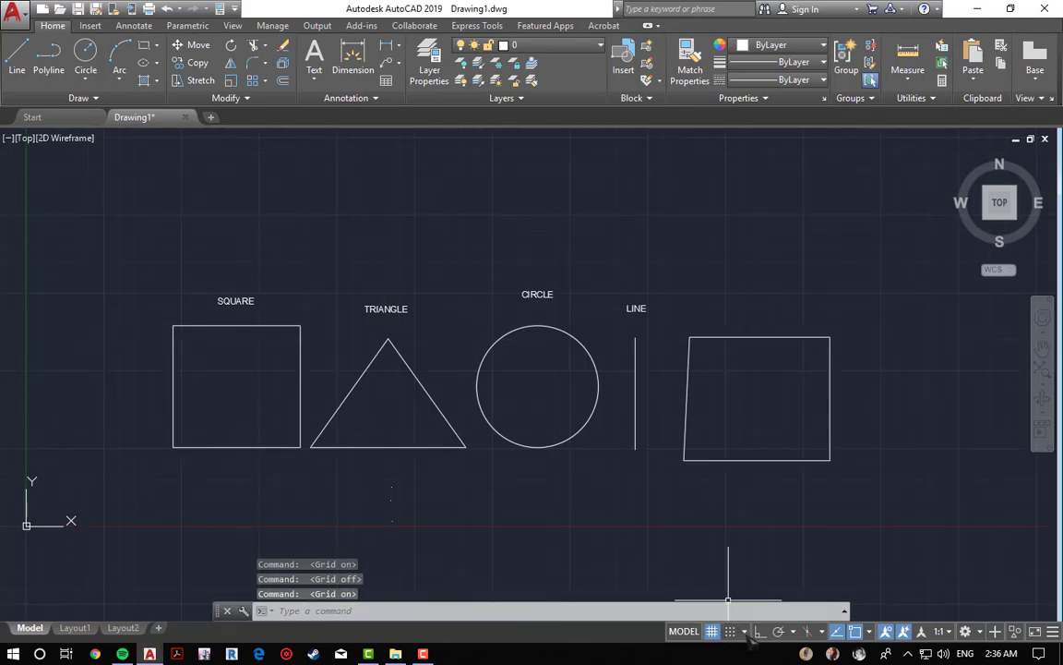
Step: Open the snap settings in Drafting Settings and switch the snap type to Grid snap
{"action": "left_click", "coordinate": [744, 632]}
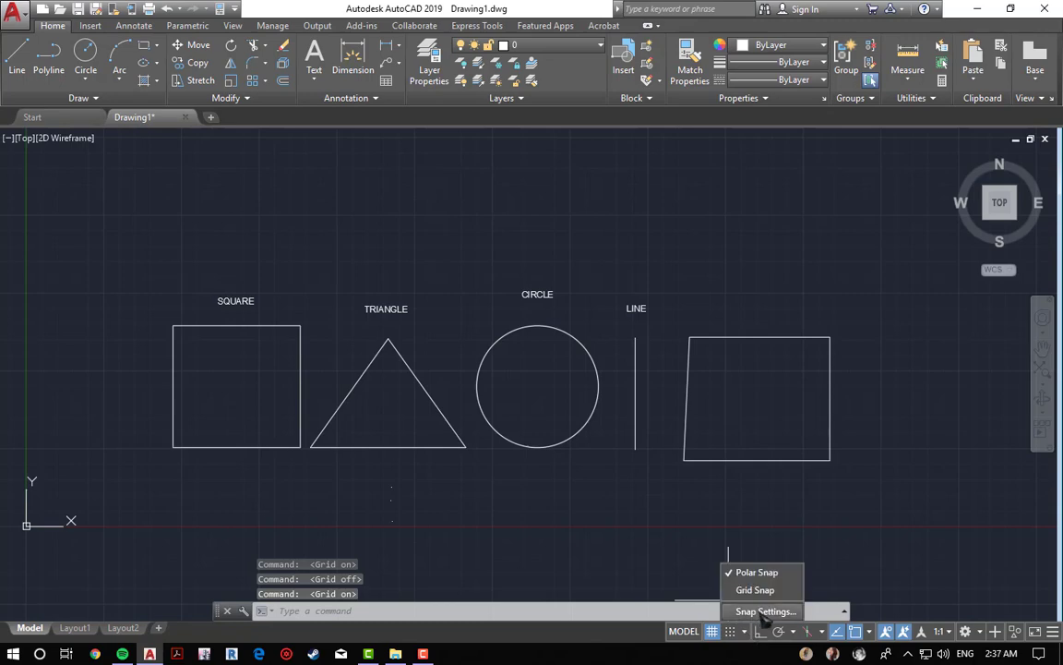
{"action": "left_click", "coordinate": [764, 612]}
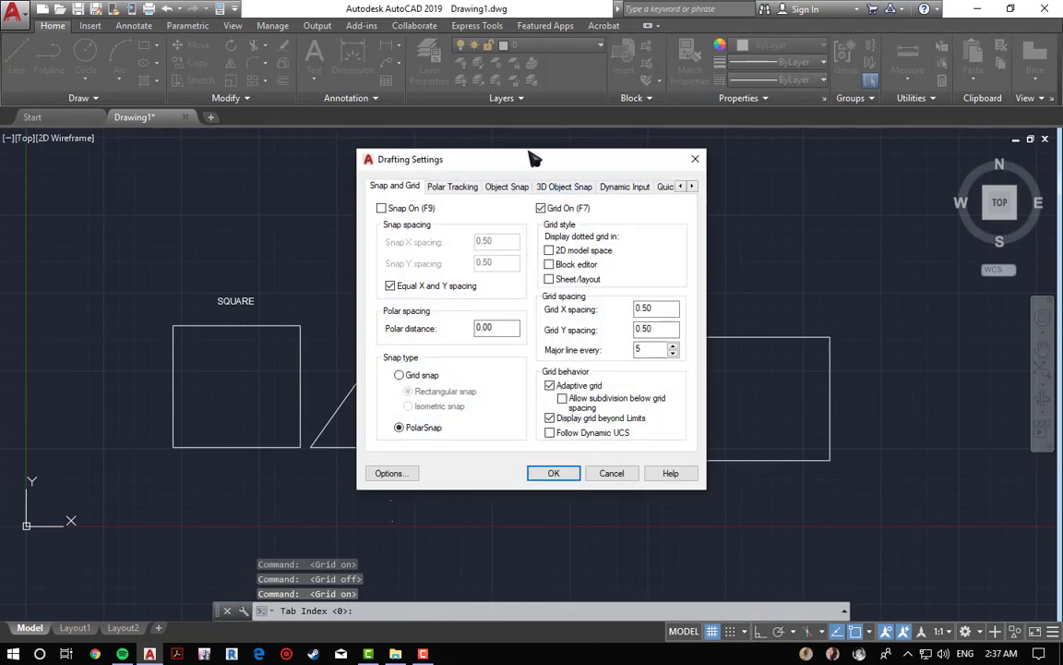
{"action": "left_click_drag", "start_coordinate": [519, 163], "coordinate": [459, 159]}
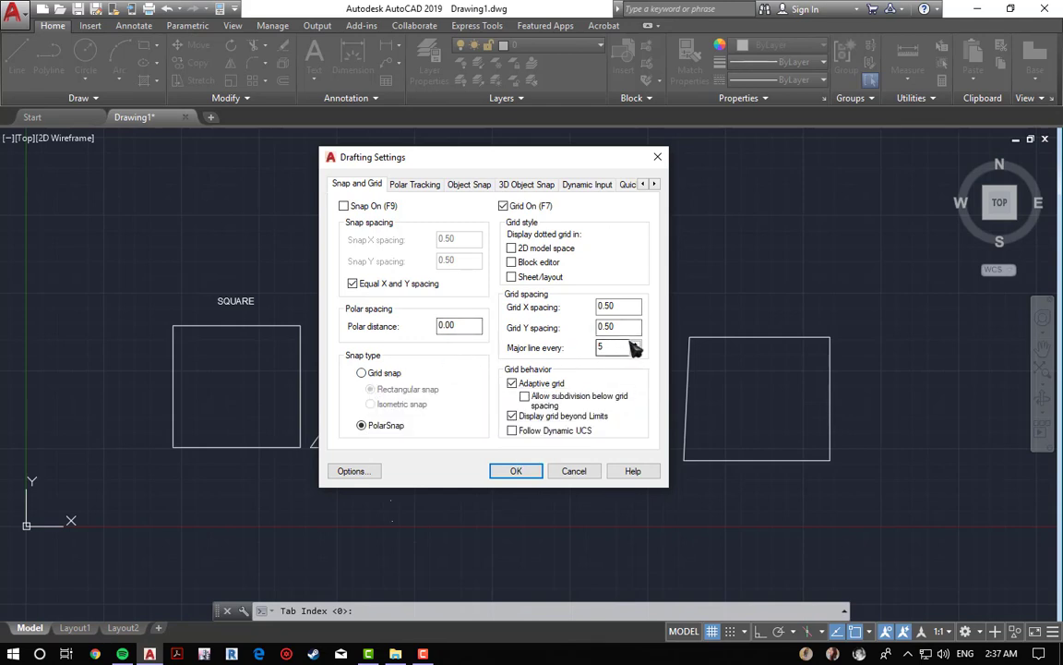
{"action": "left_click", "coordinate": [361, 373]}
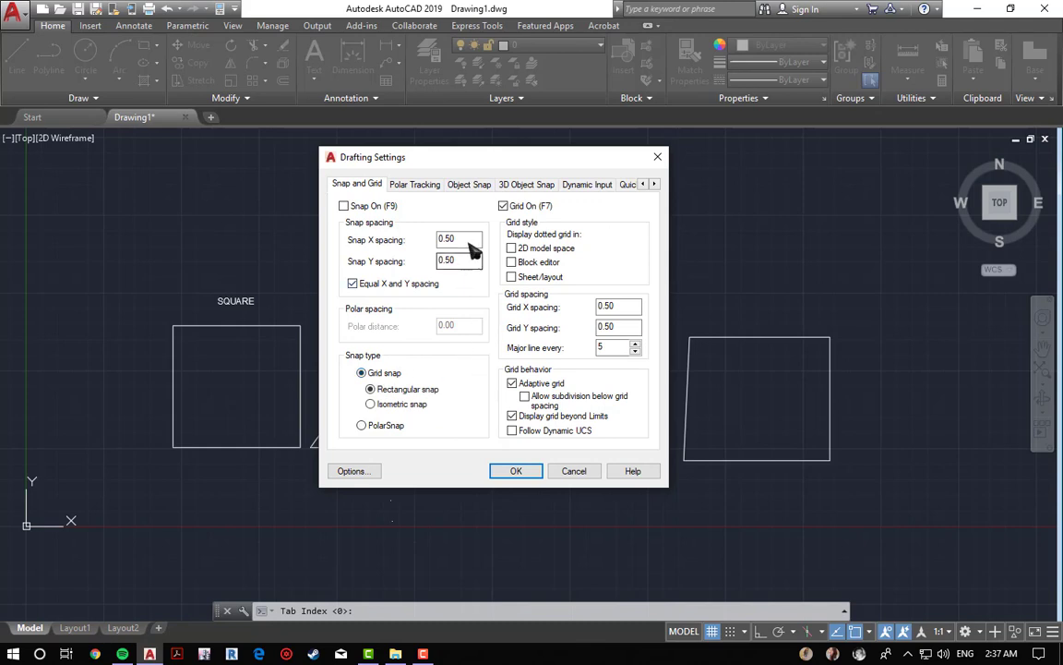
Step: Set the grid spacing to 1.00 with a major line every 10 and confirm the drafting settings
{"action": "double_click", "coordinate": [637, 314]}
{"action": "type", "text": "1."}
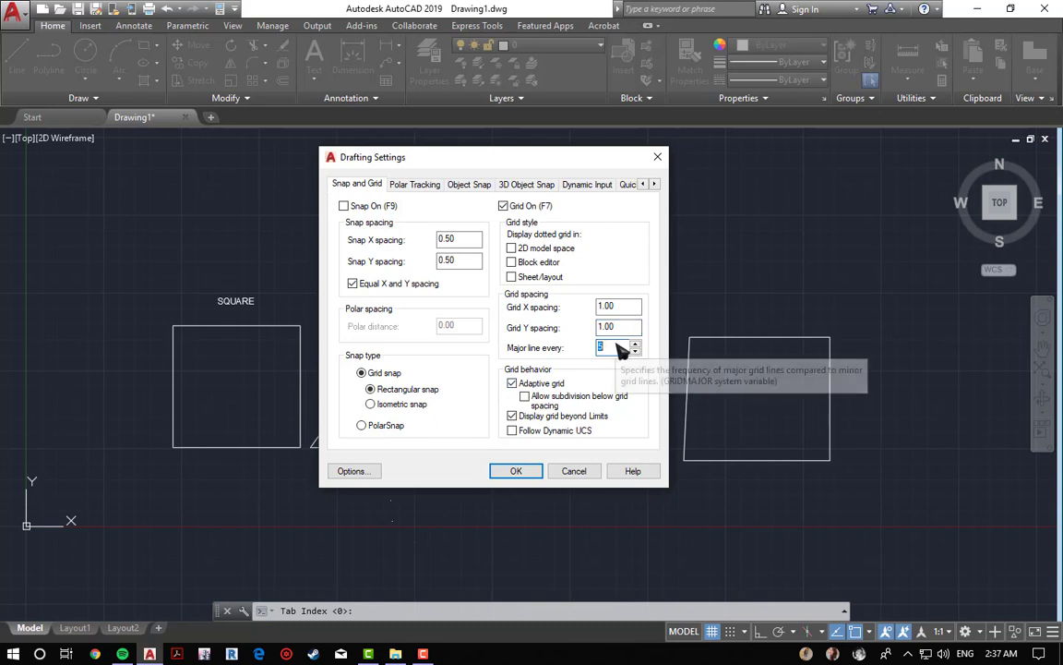
{"action": "type", "text": "10"}
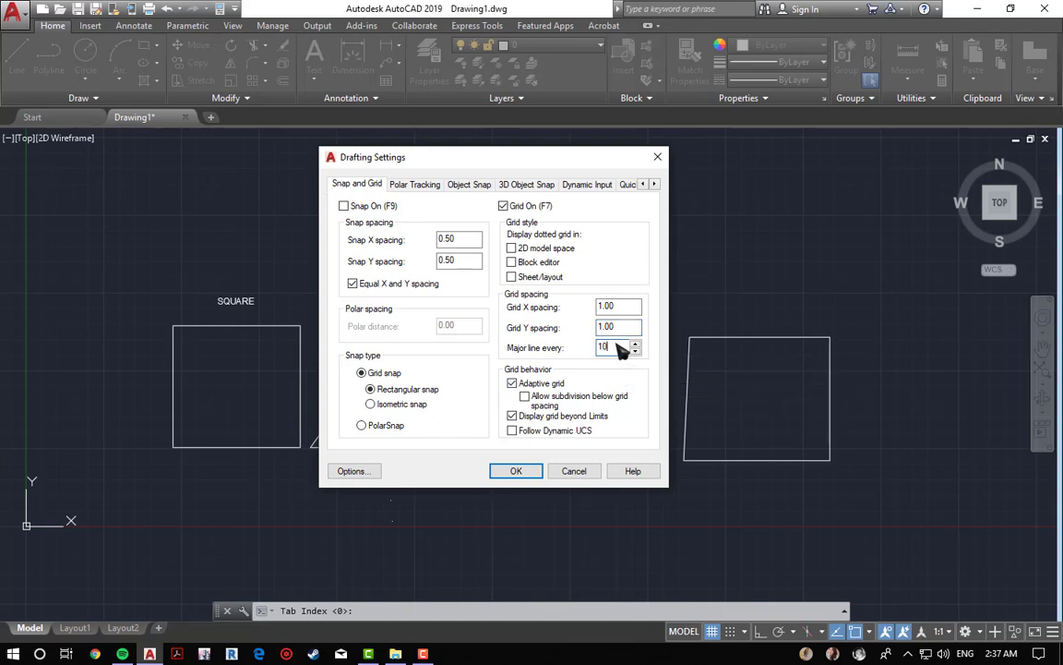
{"action": "left_click", "coordinate": [516, 471]}
{"action": "left_click", "coordinate": [514, 472]}
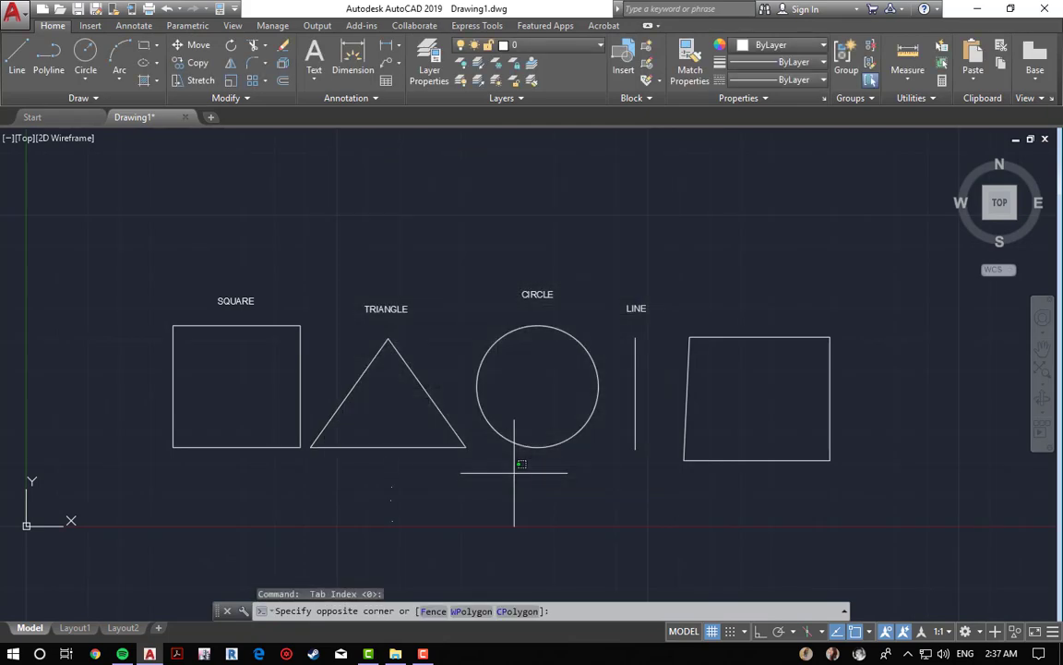
Step: Examine the adjusted grid around the shapes
{"action": "left_click", "coordinate": [489, 287]}
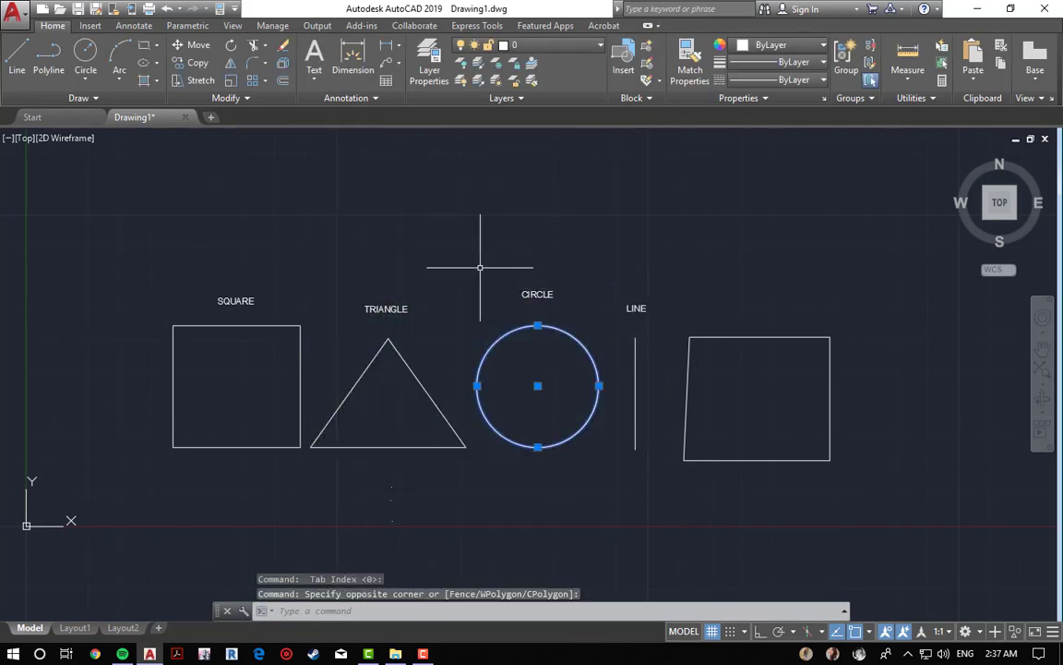
{"action": "middle_click_drag", "start_coordinate": [605, 216], "coordinate": [641, 354]}
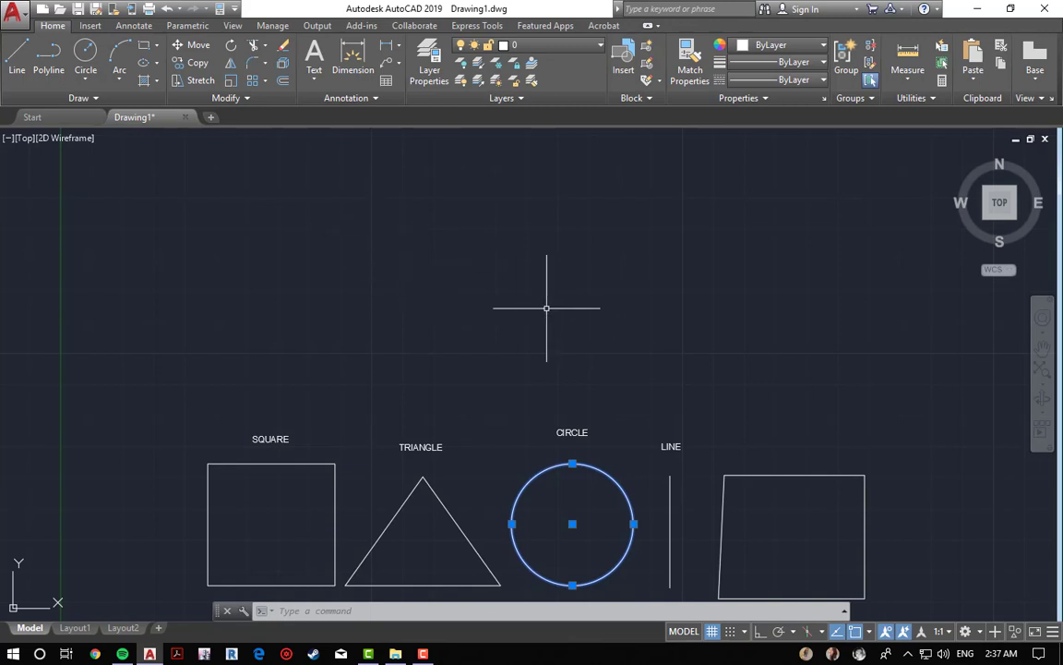
{"action": "scroll", "coordinate": [553, 332], "scroll_direction": "down", "scroll_amount": 2}
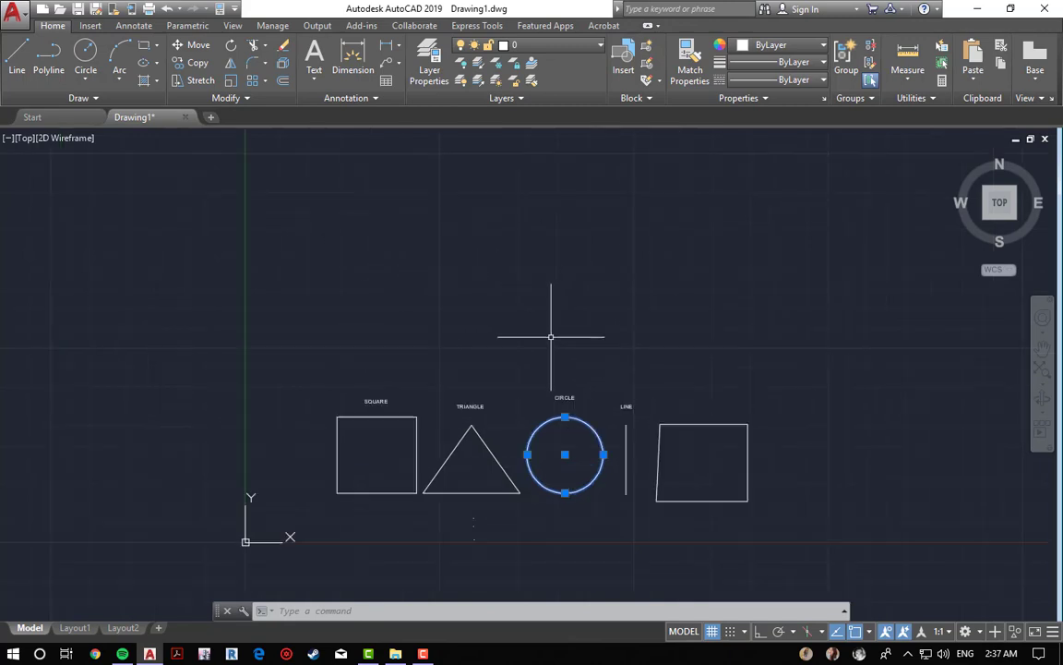
{"action": "key", "text": "Escape"}
{"action": "key", "text": "Escape"}
{"action": "key", "text": "Escape"}
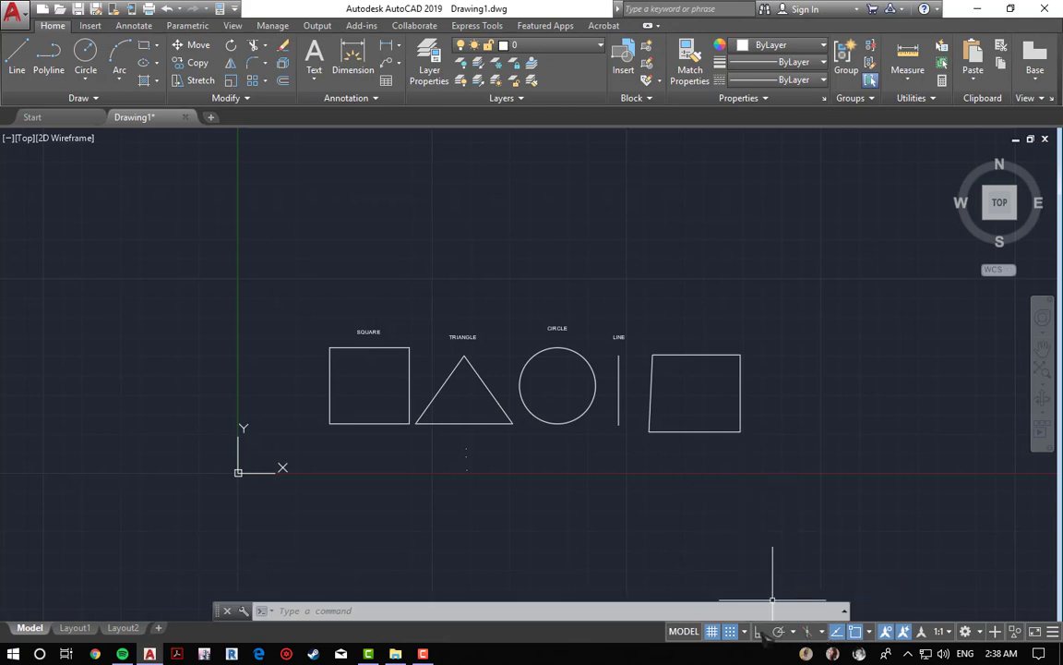
{"action": "middle_click_drag", "start_coordinate": [764, 504], "coordinate": [681, 469]}
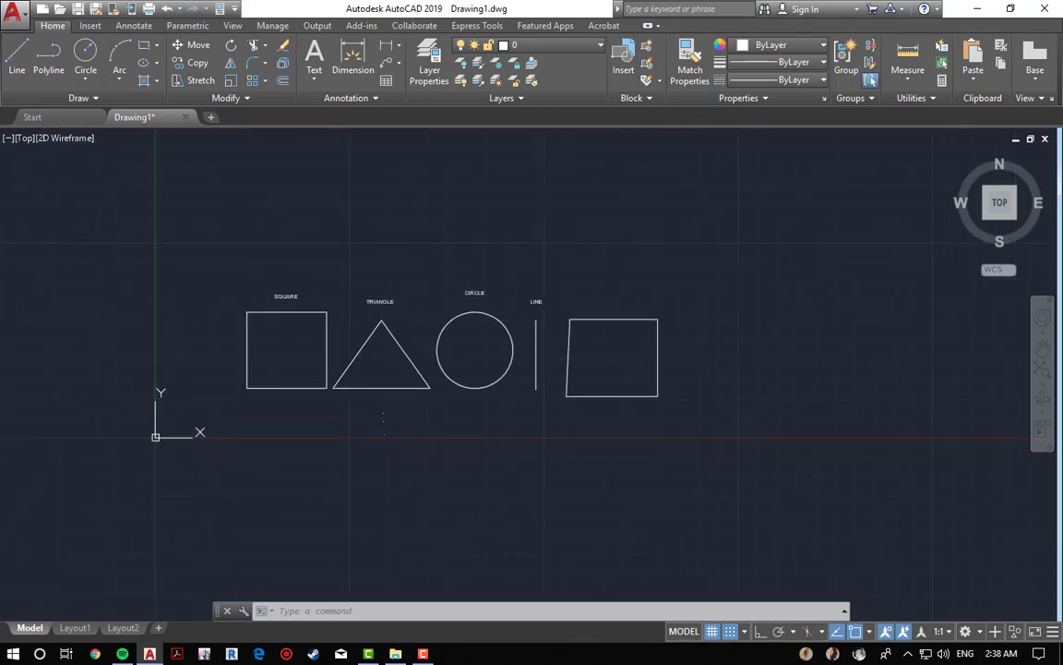
{"action": "key", "text": "Escape"}
{"action": "key", "text": "Escape"}
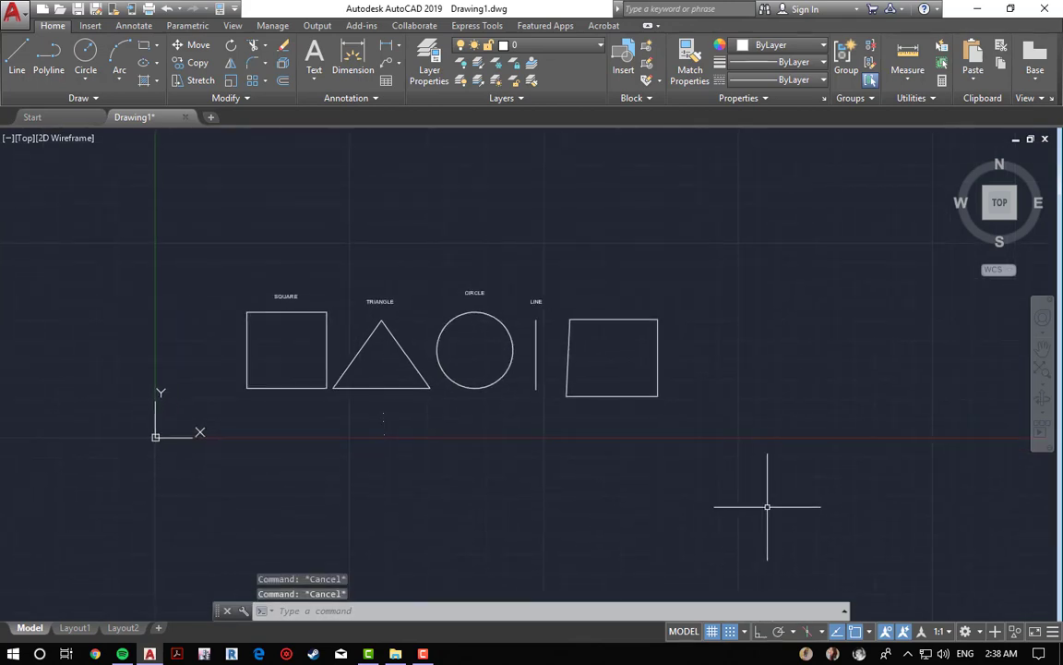
Step: Turn on polar tracking and review its preset angle increments
{"action": "left_click", "coordinate": [794, 633]}
{"action": "left_click", "coordinate": [794, 633]}
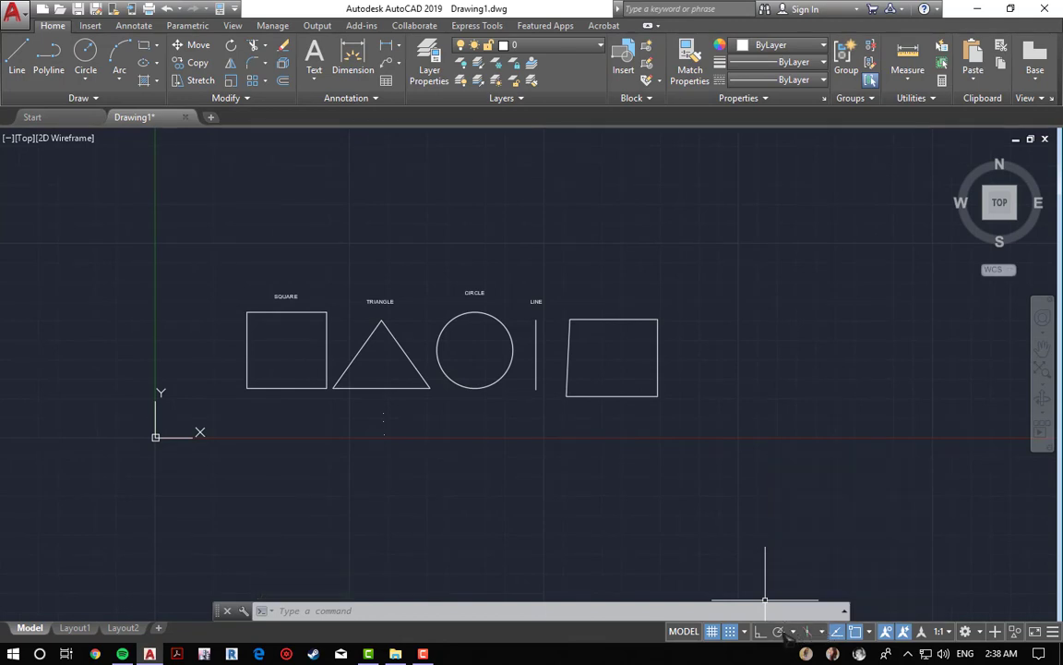
{"action": "left_click", "coordinate": [778, 631]}
{"action": "left_click", "coordinate": [794, 634]}
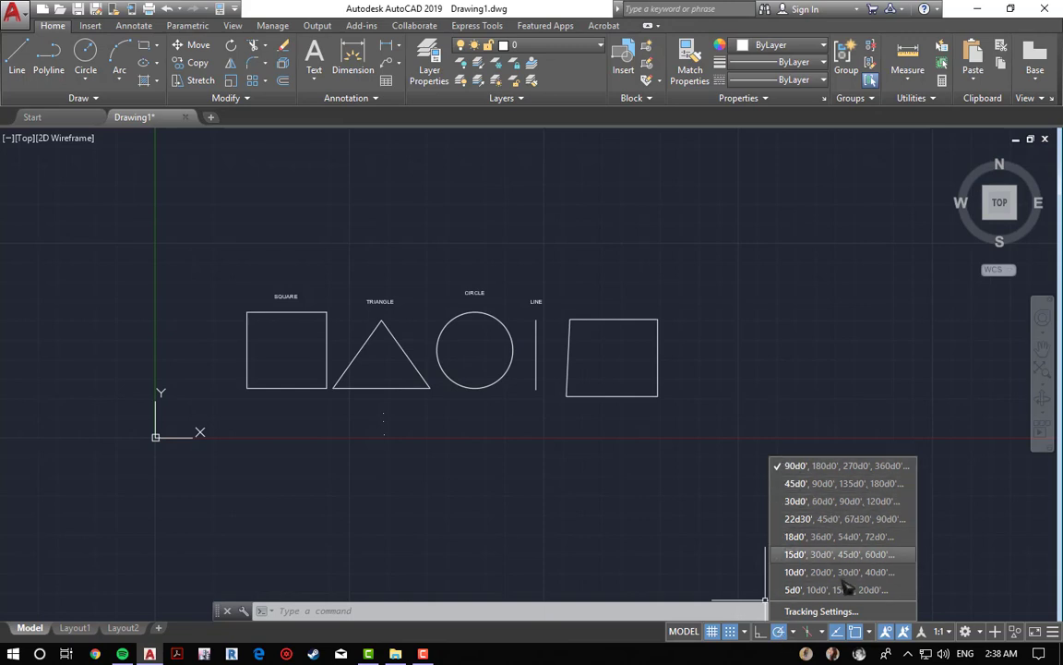
{"action": "left_click", "coordinate": [795, 638]}
{"action": "left_click", "coordinate": [794, 635]}
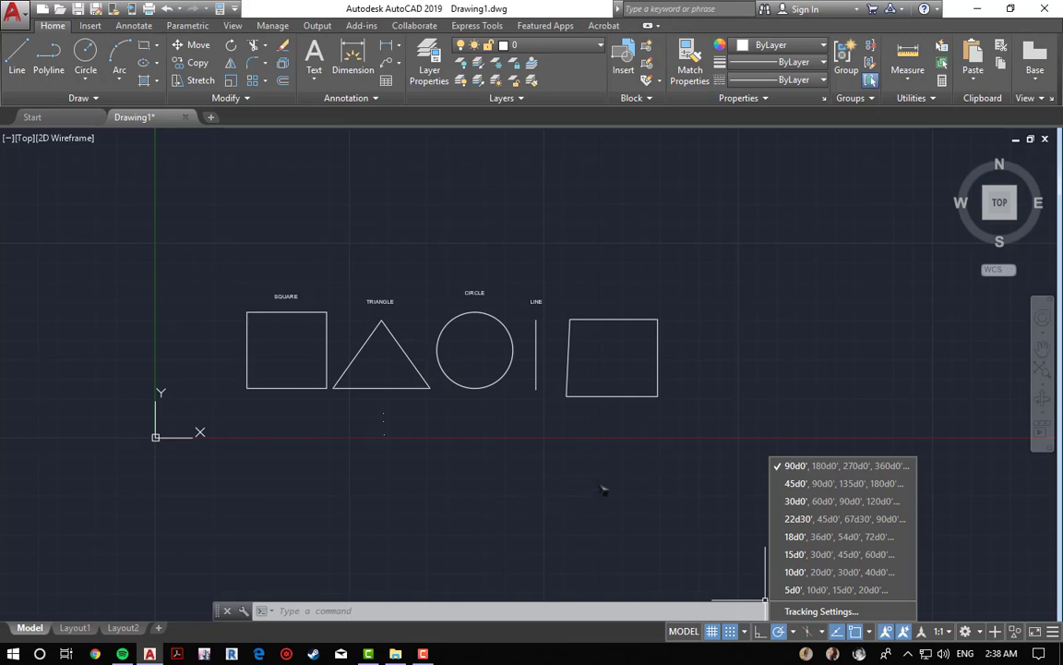
{"action": "left_click", "coordinate": [519, 471]}
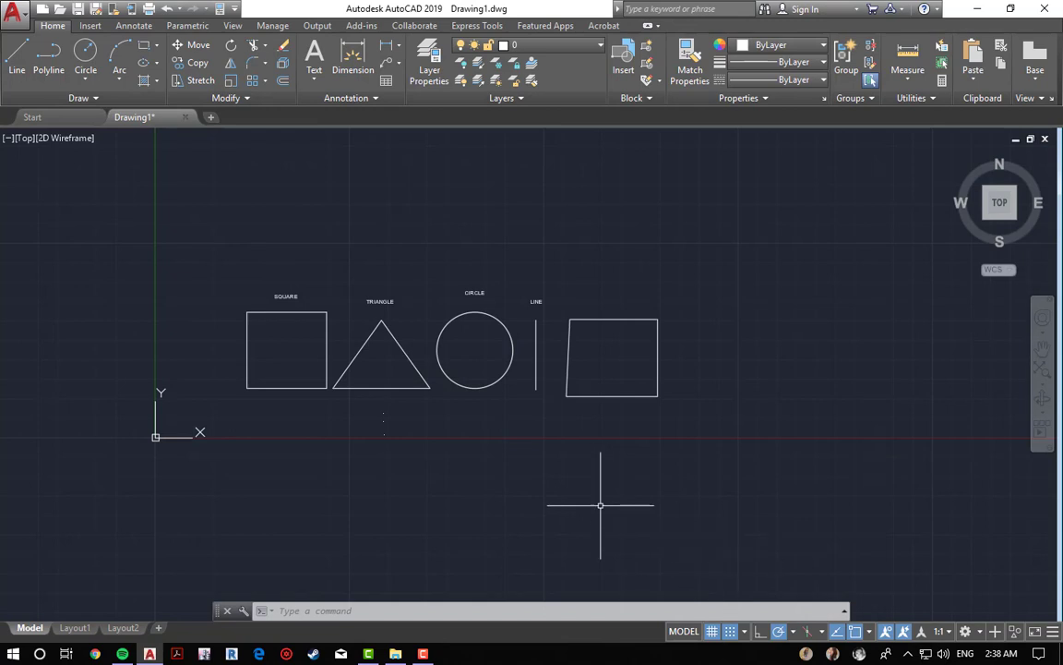
Step: Start a line below the shapes and review the object snap options
{"action": "type", "text": "l"}
{"action": "key", "text": "Return"}
{"action": "left_click", "coordinate": [564, 504]}
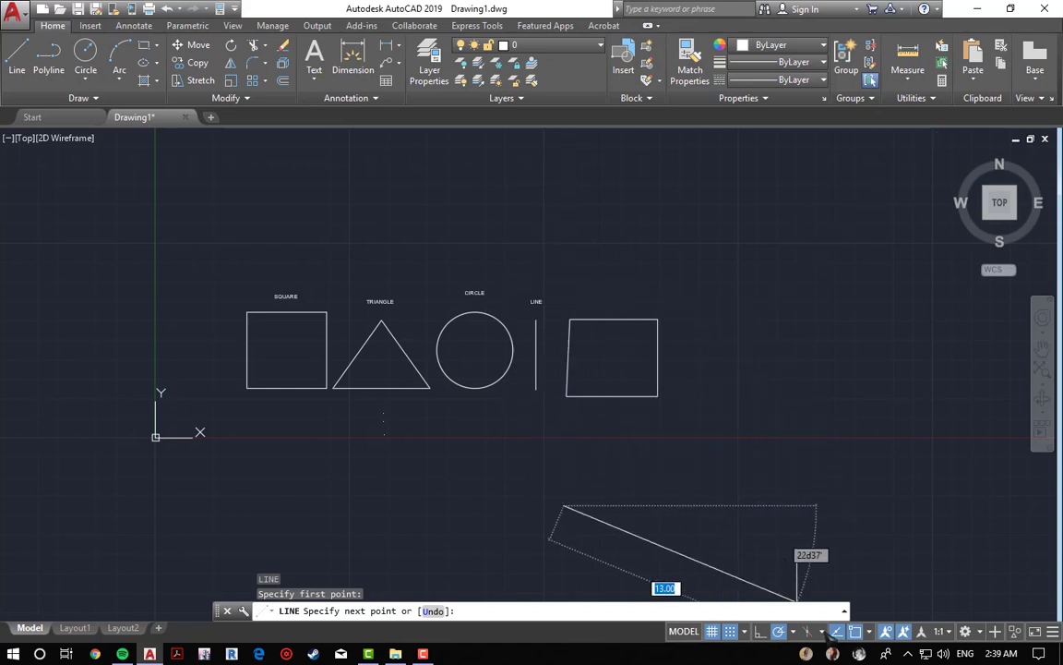
{"action": "left_click", "coordinate": [870, 633]}
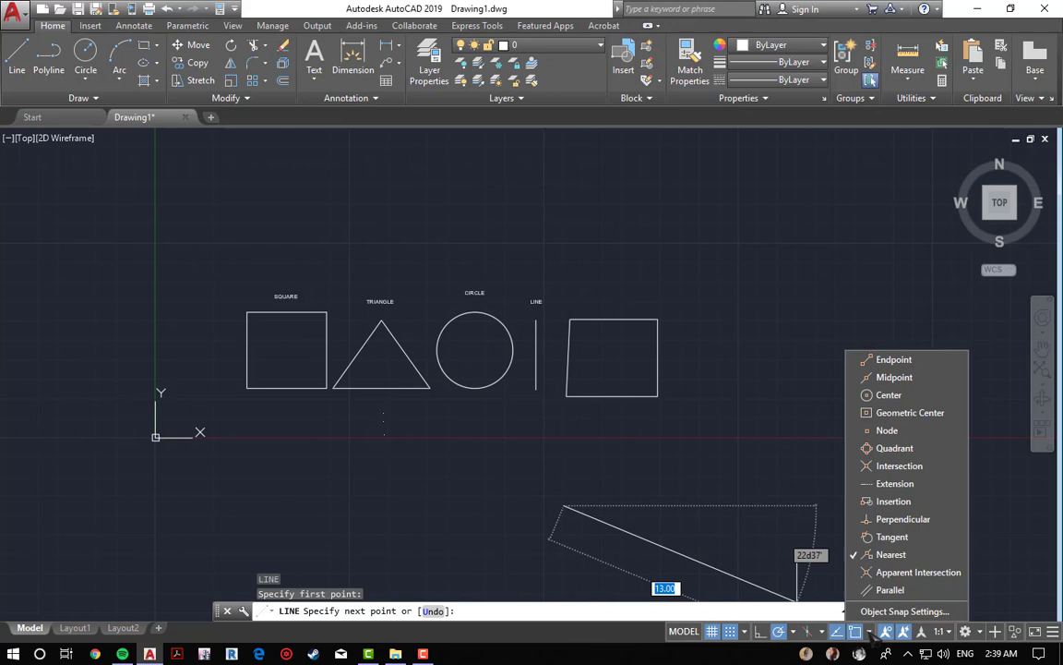
{"action": "left_click", "coordinate": [822, 631]}
{"action": "left_click", "coordinate": [822, 631]}
Step: Set the polar tracking angle increment to 45 degrees
{"action": "left_click", "coordinate": [782, 632]}
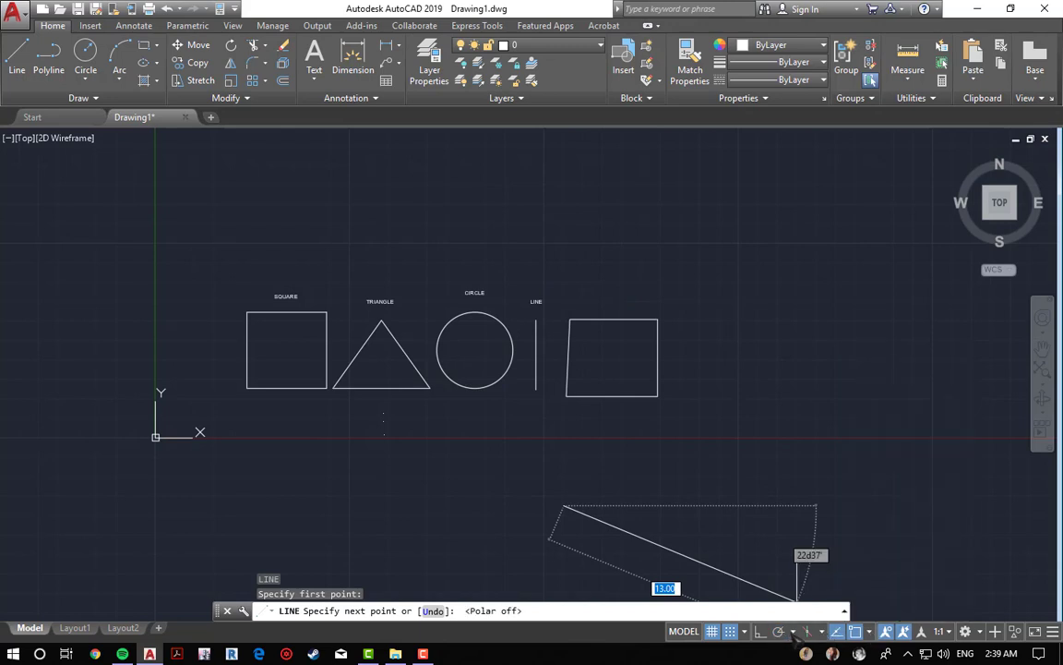
{"action": "left_click", "coordinate": [793, 632]}
{"action": "left_click", "coordinate": [780, 632]}
{"action": "left_click", "coordinate": [793, 632]}
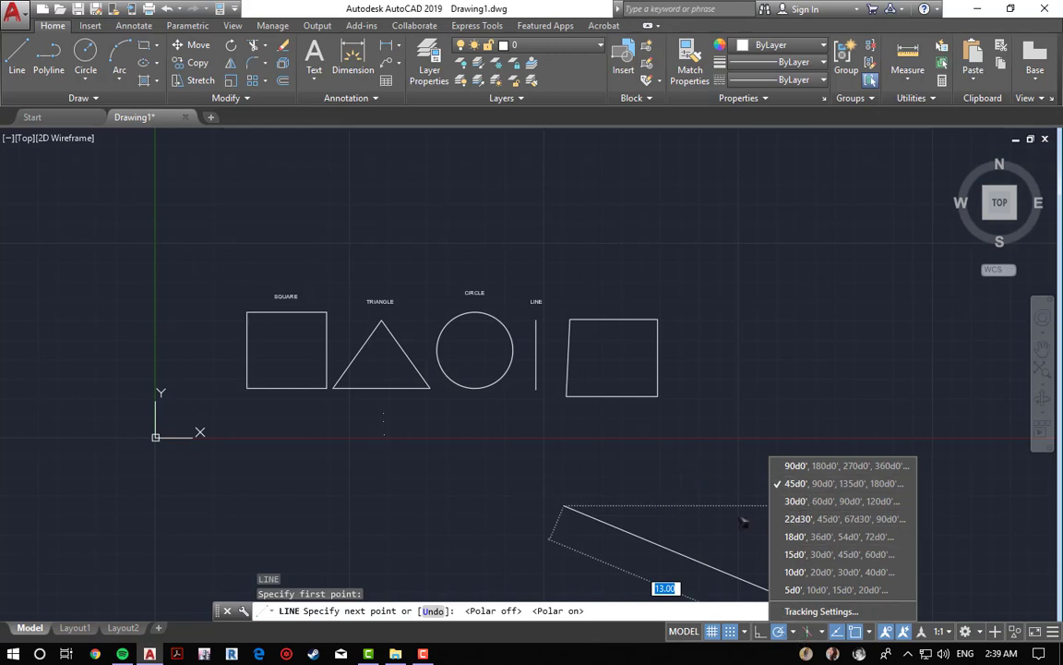
{"action": "left_click", "coordinate": [817, 519]}
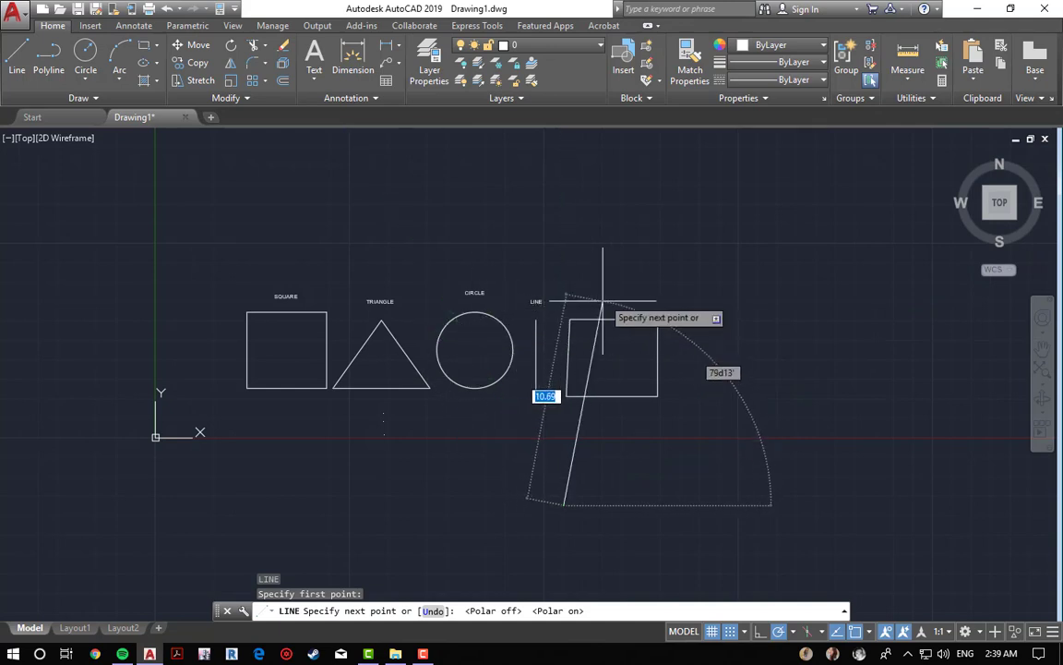
Step: Cancel the unfinished line
{"action": "type", "text": "un"}
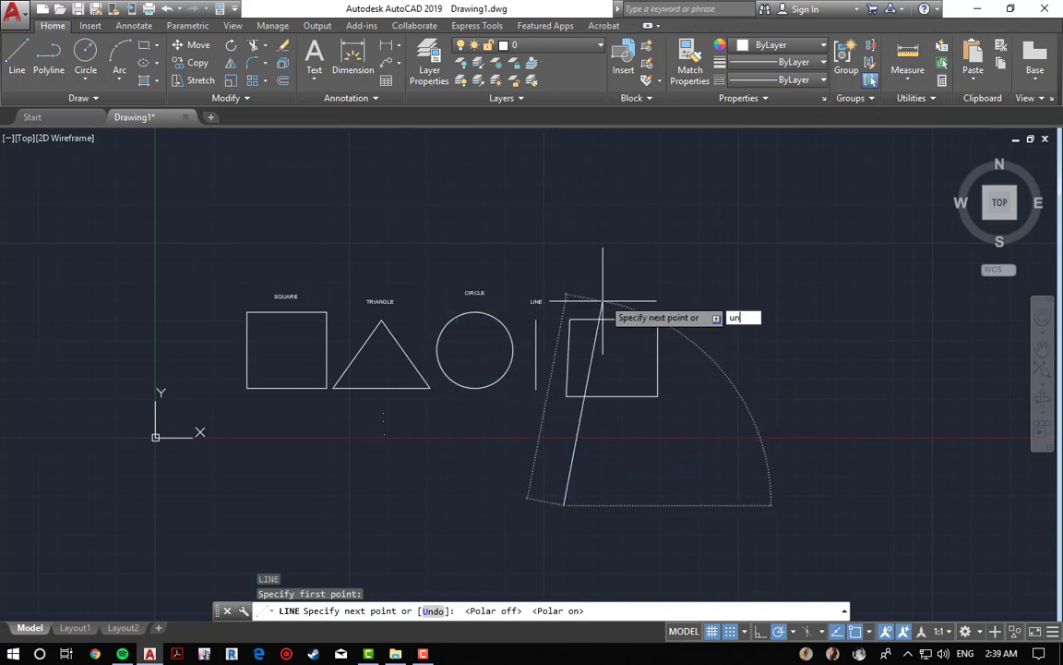
{"action": "key", "text": "Escape"}
{"action": "key", "text": "Escape"}
{"action": "key", "text": "Escape"}
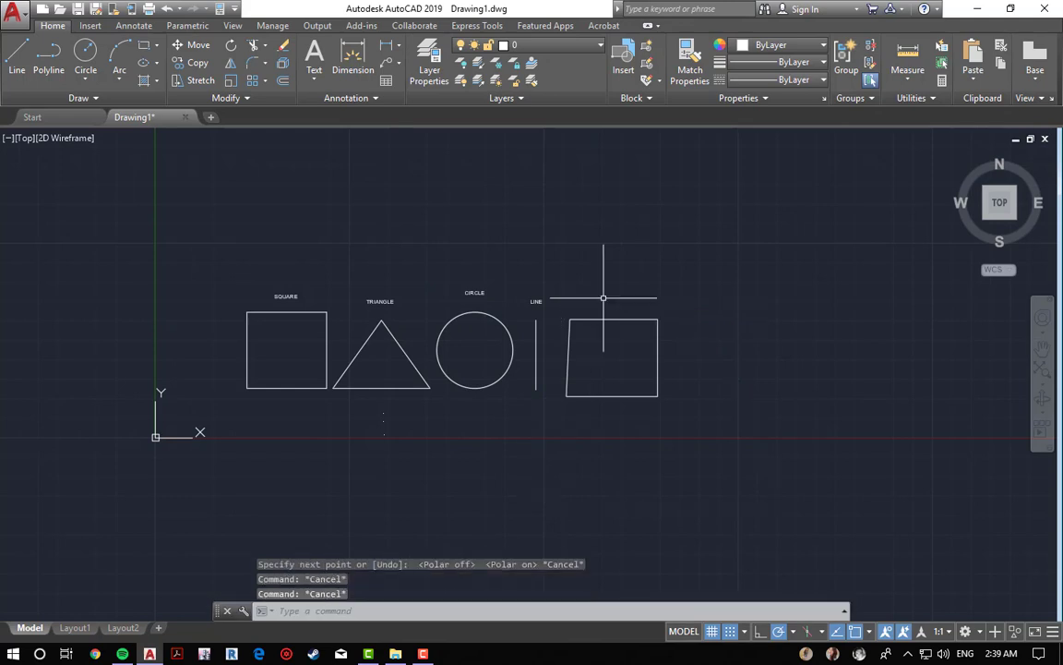
Step: Reopen the Drawing Units dialog with UNITS and review the angle precision options
{"action": "type", "text": "units"}
{"action": "key", "text": "Return"}
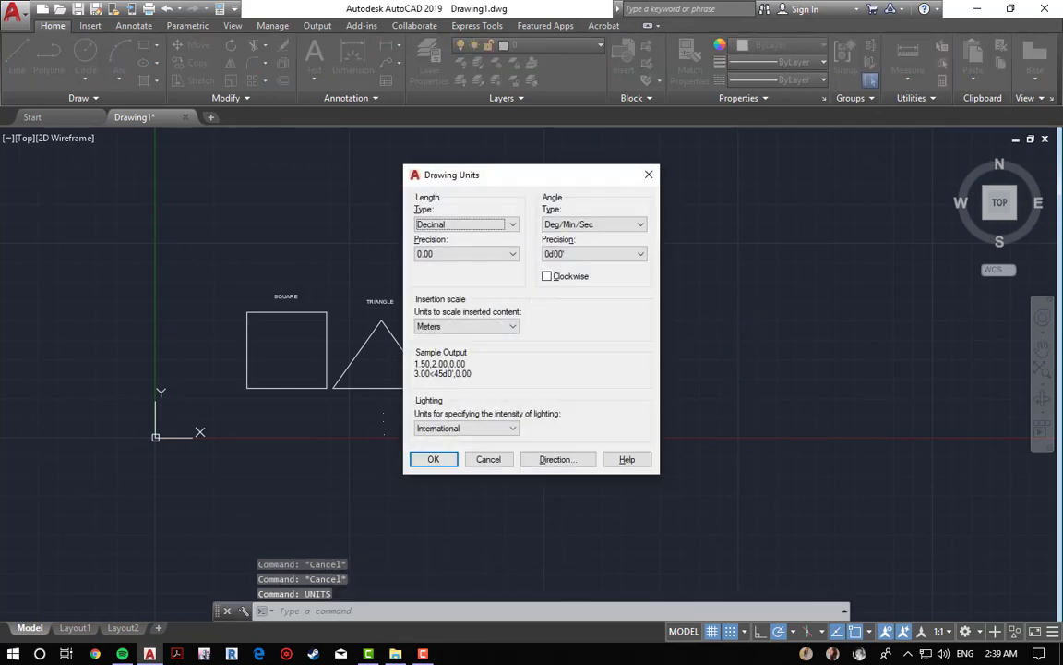
{"action": "left_click", "coordinate": [587, 258]}
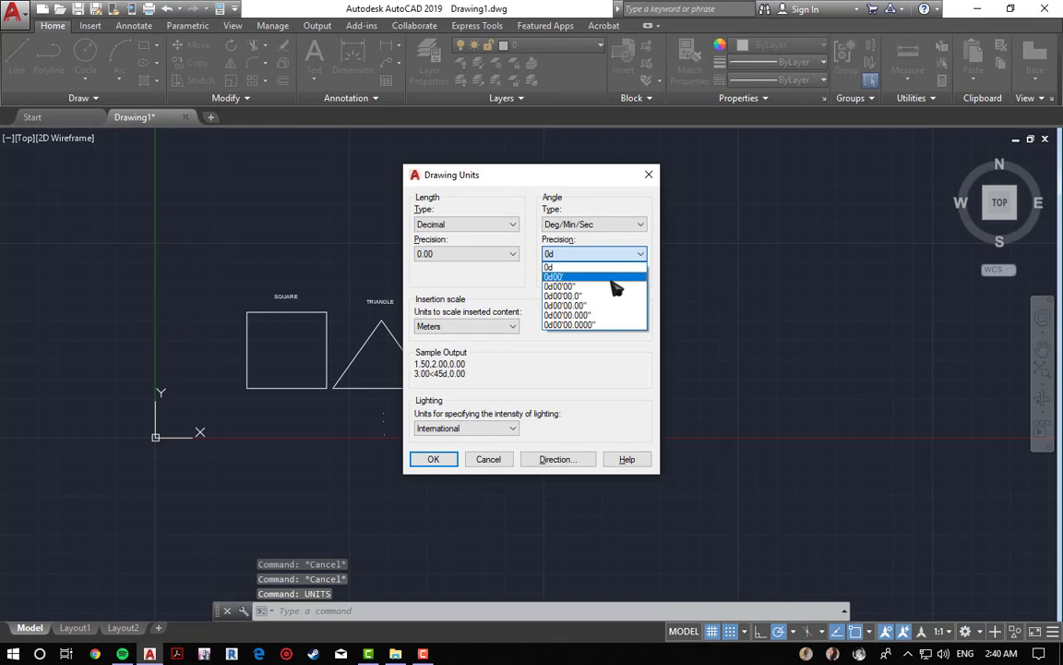
{"action": "left_click", "coordinate": [594, 254]}
{"action": "left_click", "coordinate": [594, 254]}
Step: Change the angle type to Decimal Degrees
{"action": "left_click", "coordinate": [601, 227]}
{"action": "left_click", "coordinate": [602, 227]}
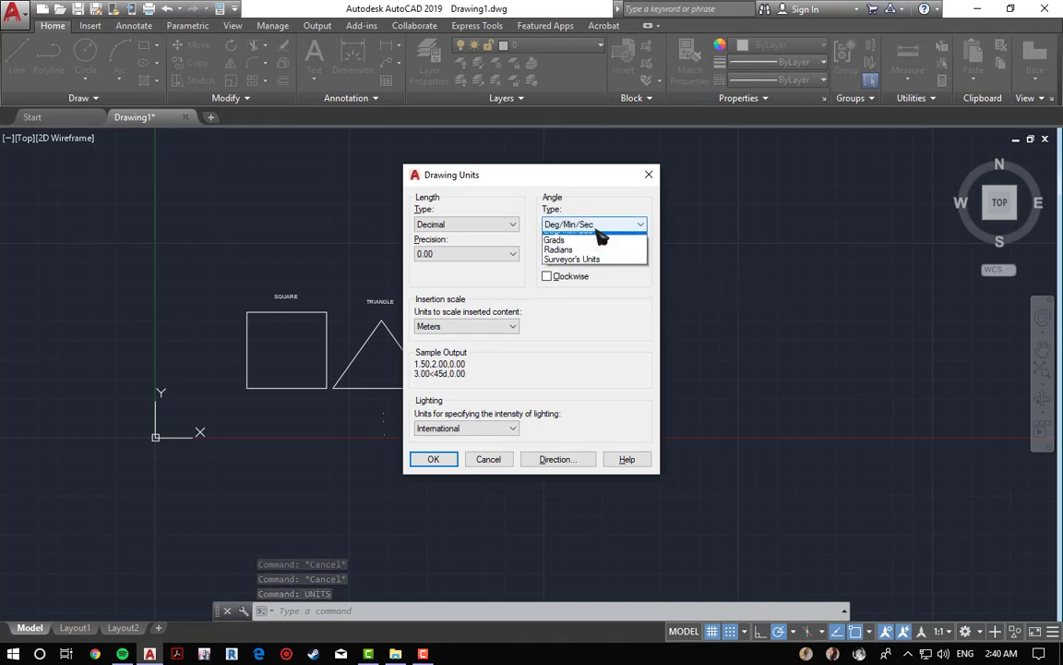
{"action": "left_click", "coordinate": [603, 228]}
{"action": "left_click", "coordinate": [602, 227]}
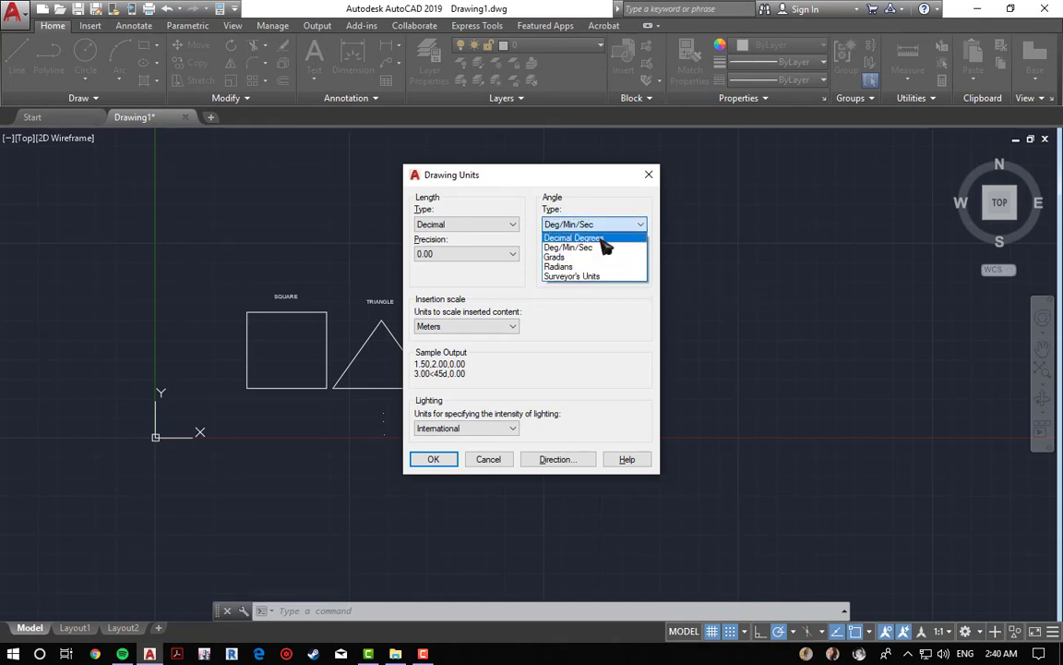
{"action": "left_click", "coordinate": [608, 239]}
{"action": "left_click", "coordinate": [624, 256]}
{"action": "left_click", "coordinate": [624, 257]}
Step: Switch the angle type to Deg/Min/Sec with 0d precision
{"action": "left_click", "coordinate": [617, 227]}
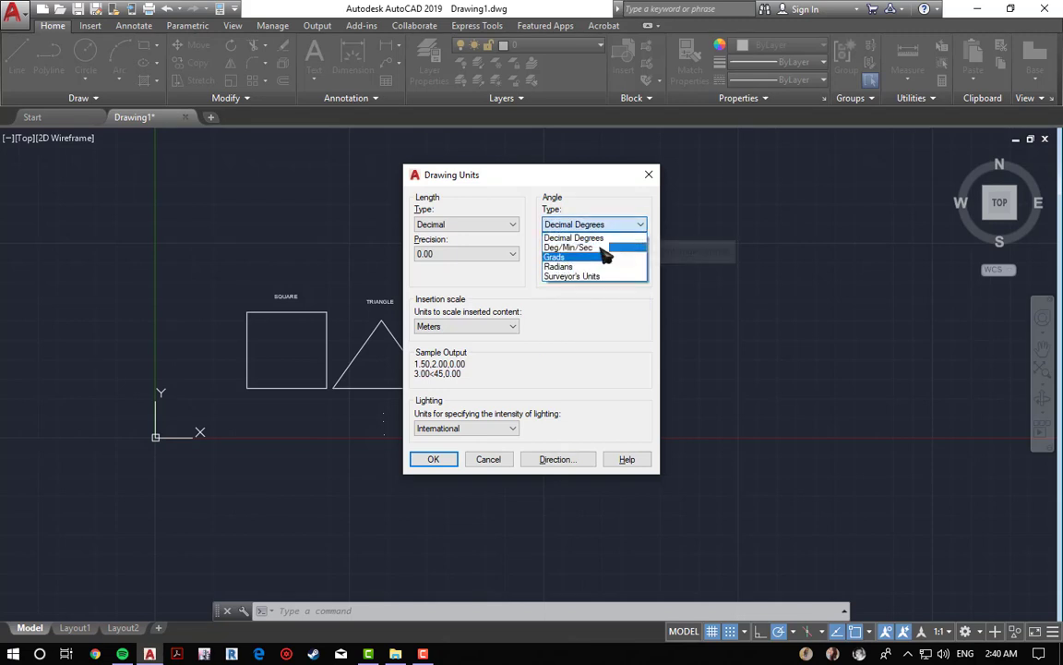
{"action": "left_click", "coordinate": [605, 247]}
{"action": "left_click", "coordinate": [605, 254]}
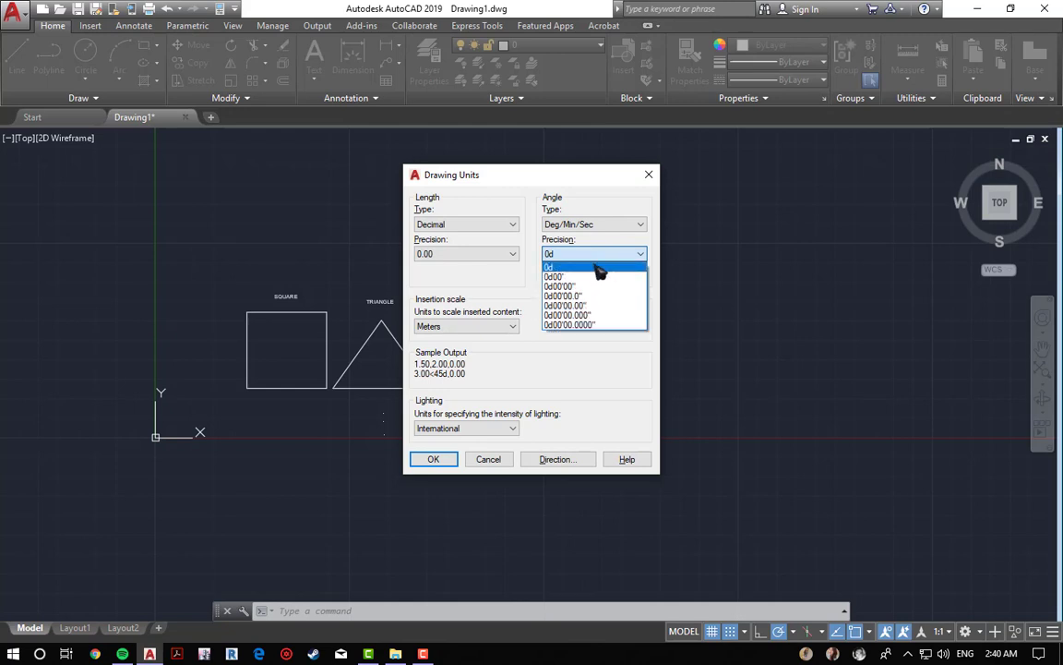
{"action": "left_click", "coordinate": [598, 267]}
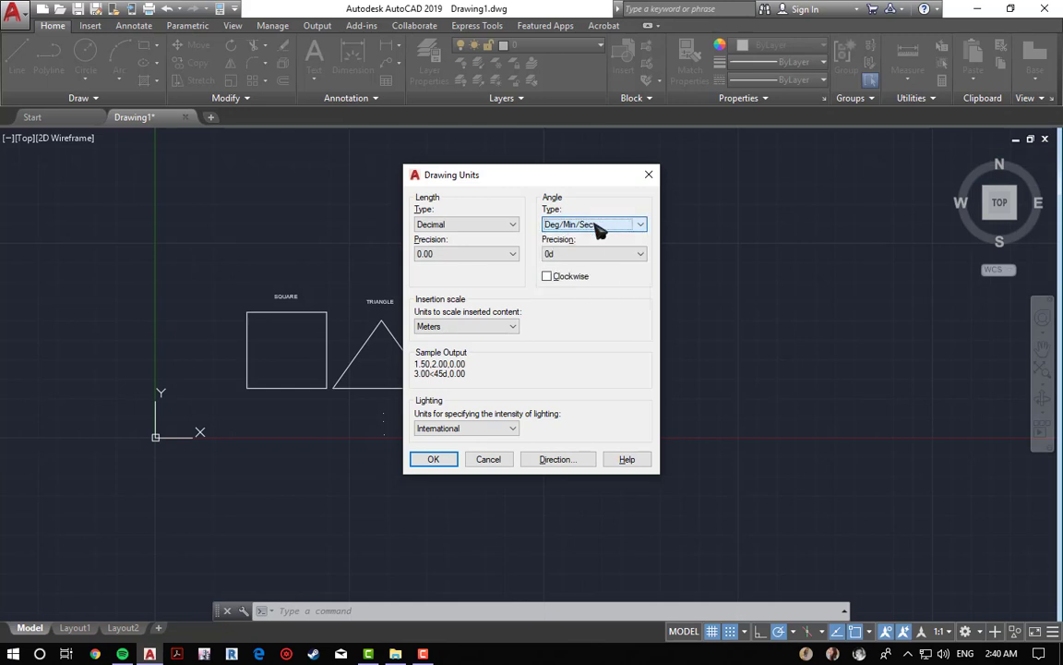
Step: Set the angle type back to Decimal Degrees
{"action": "left_click", "coordinate": [596, 227]}
{"action": "left_click", "coordinate": [591, 238]}
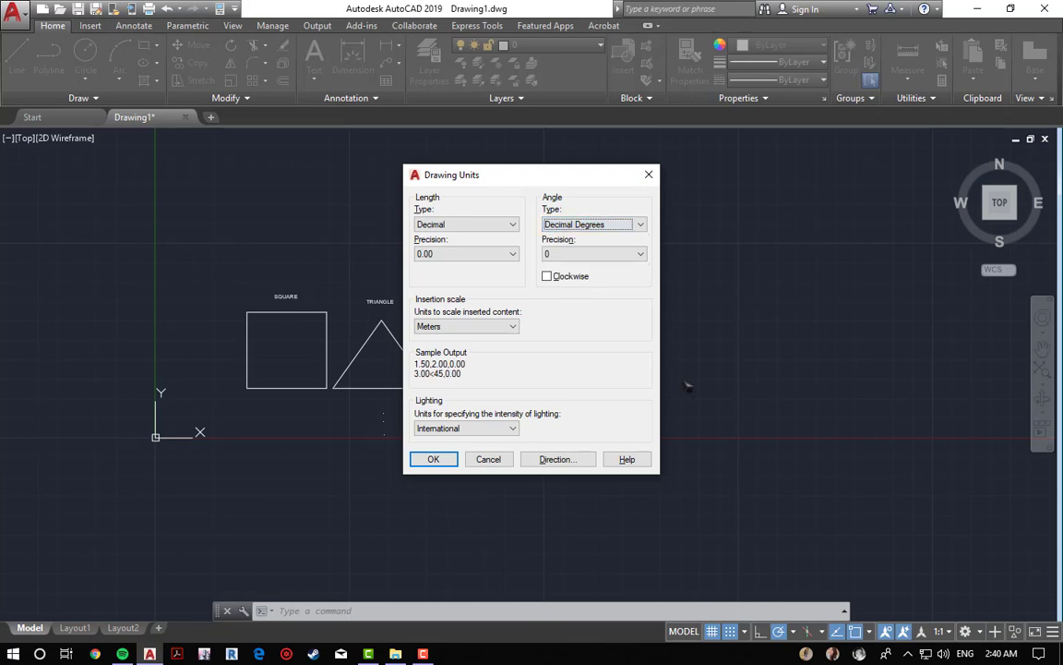
Step: Apply the Decimal Degrees angle settings and close the Drawing Units dialog
{"action": "left_click", "coordinate": [441, 460]}
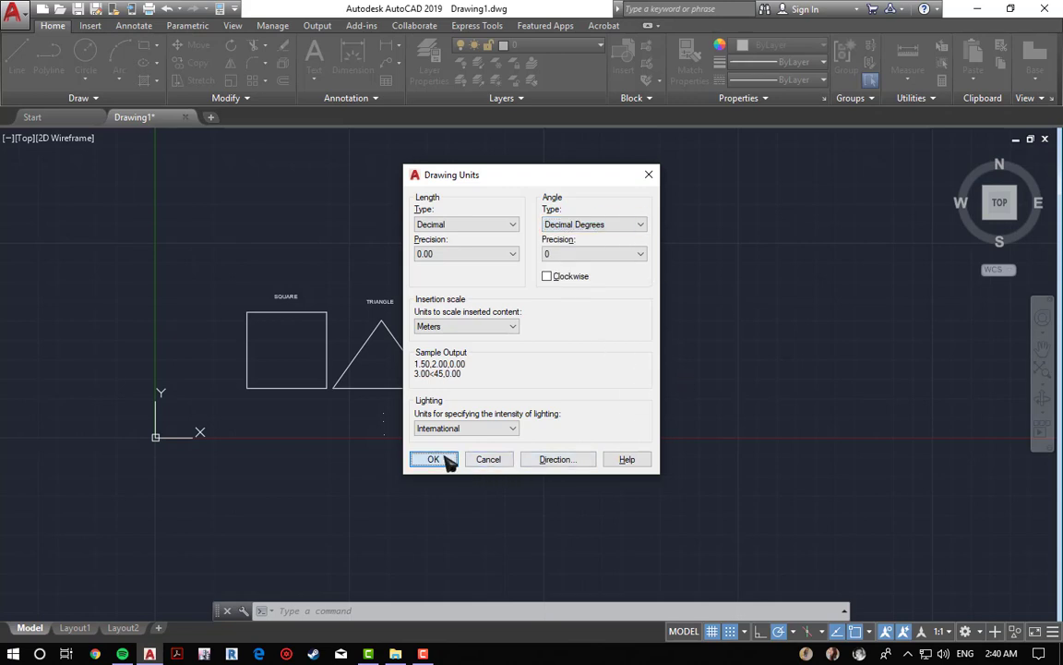
{"action": "left_click", "coordinate": [441, 455]}
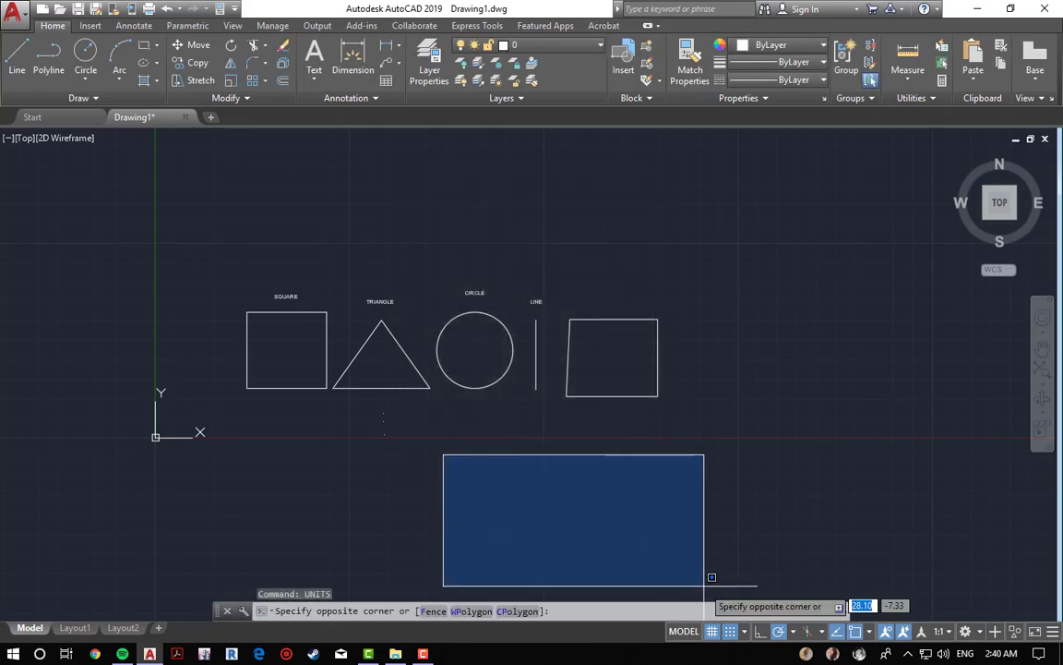
Step: Set the polar tracking increment angle to 10, 20, 30, 40 degrees
{"action": "left_click", "coordinate": [793, 631]}
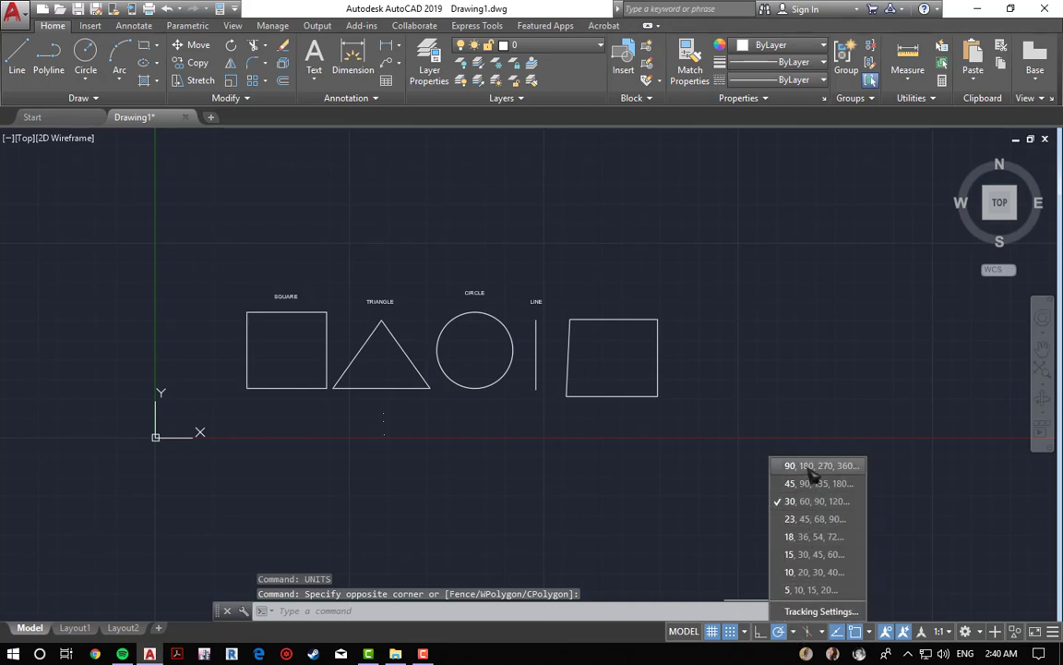
{"action": "left_click", "coordinate": [840, 574]}
{"action": "left_click", "coordinate": [839, 575]}
{"action": "left_click", "coordinate": [567, 543]}
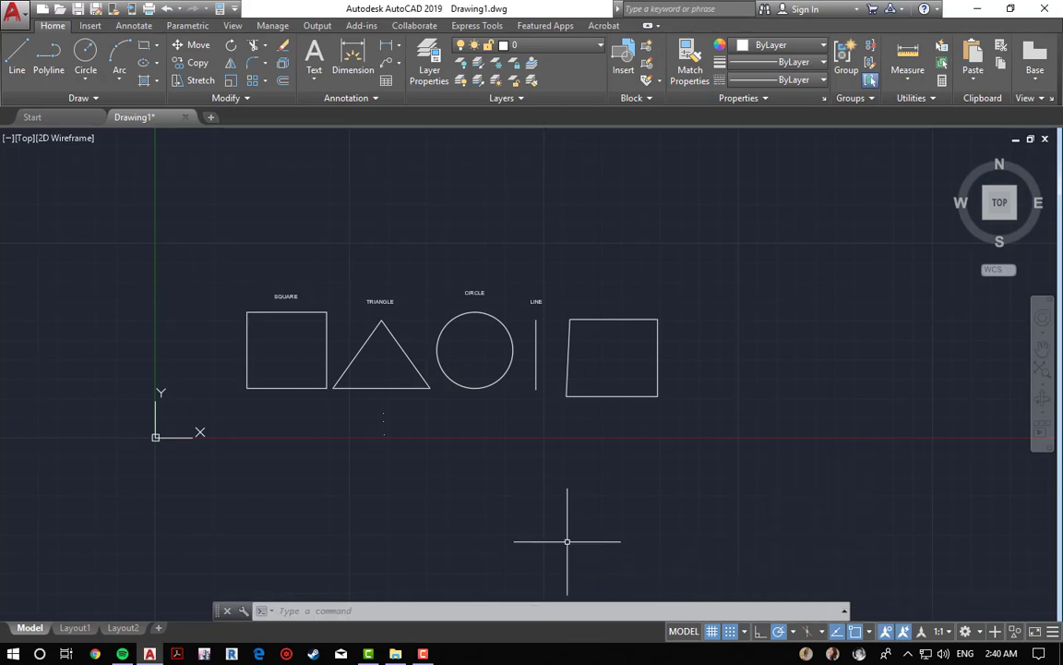
{"action": "left_click", "coordinate": [566, 543]}
{"action": "left_click", "coordinate": [618, 523]}
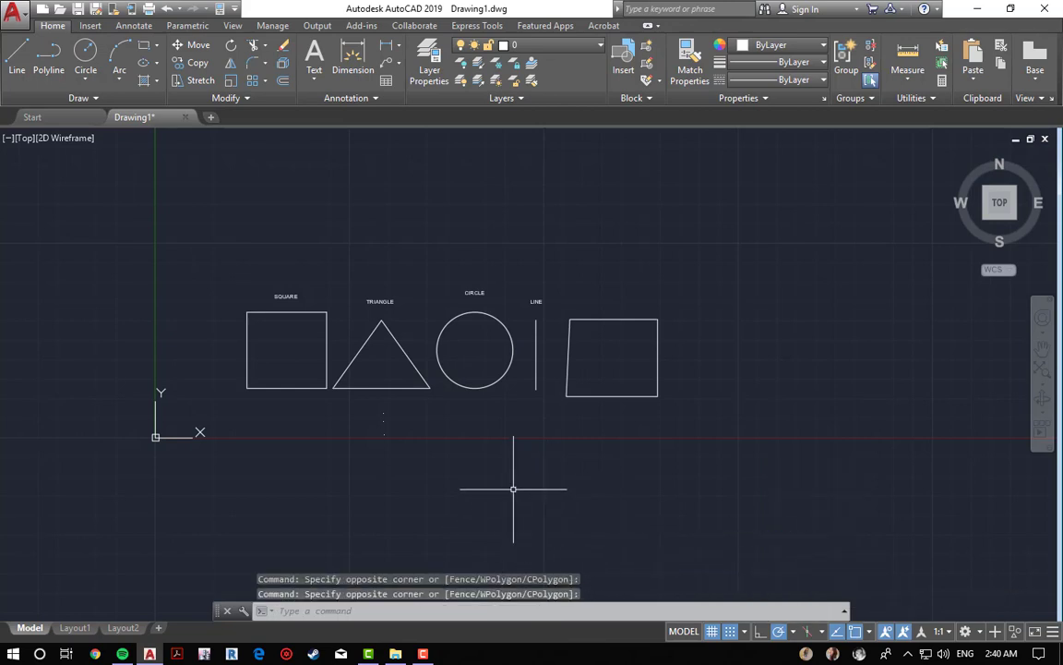
{"action": "type", "text": "L"}
{"action": "key", "text": "Return"}
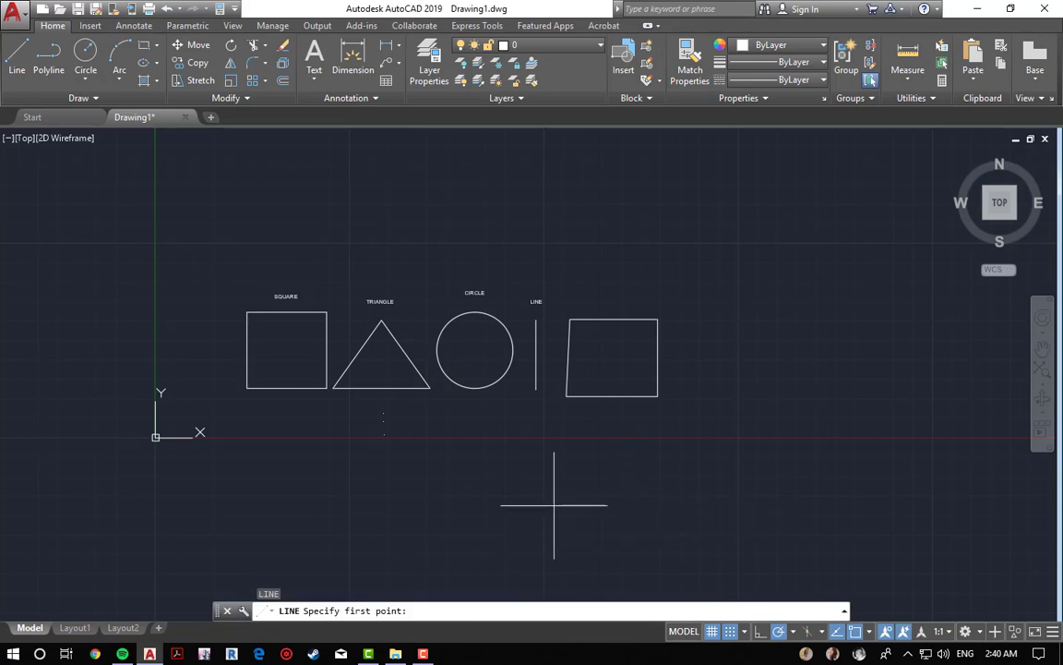
{"action": "left_click", "coordinate": [554, 505]}
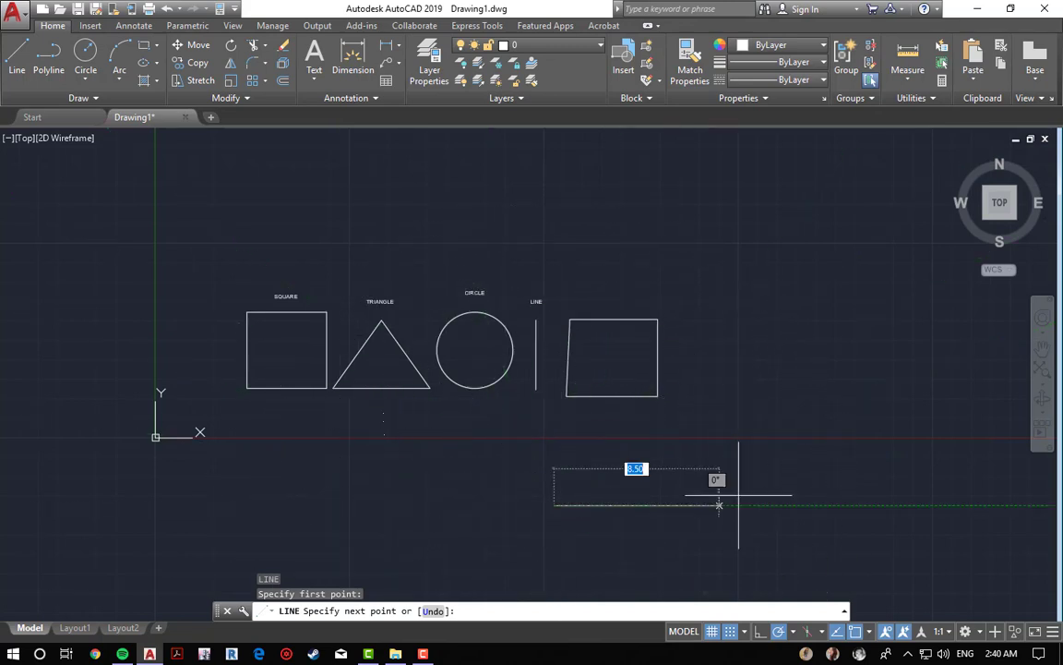
{"action": "key", "text": "Escape"}
{"action": "key", "text": "Escape"}
{"action": "key", "text": "Escape"}
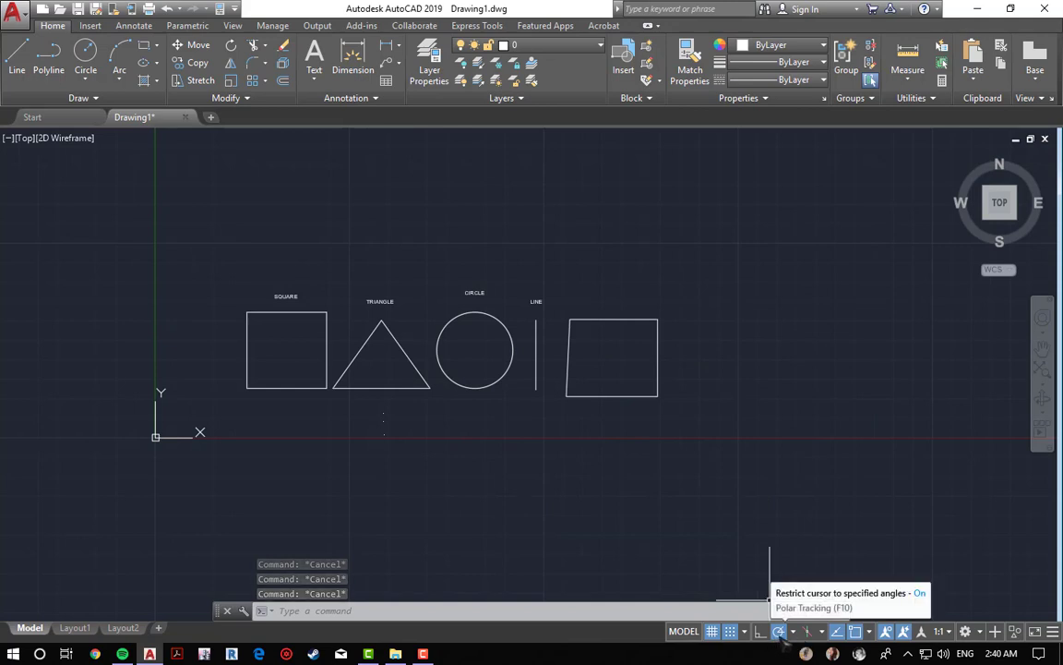
Step: Turn on Ortho mode
{"action": "left_click", "coordinate": [760, 631]}
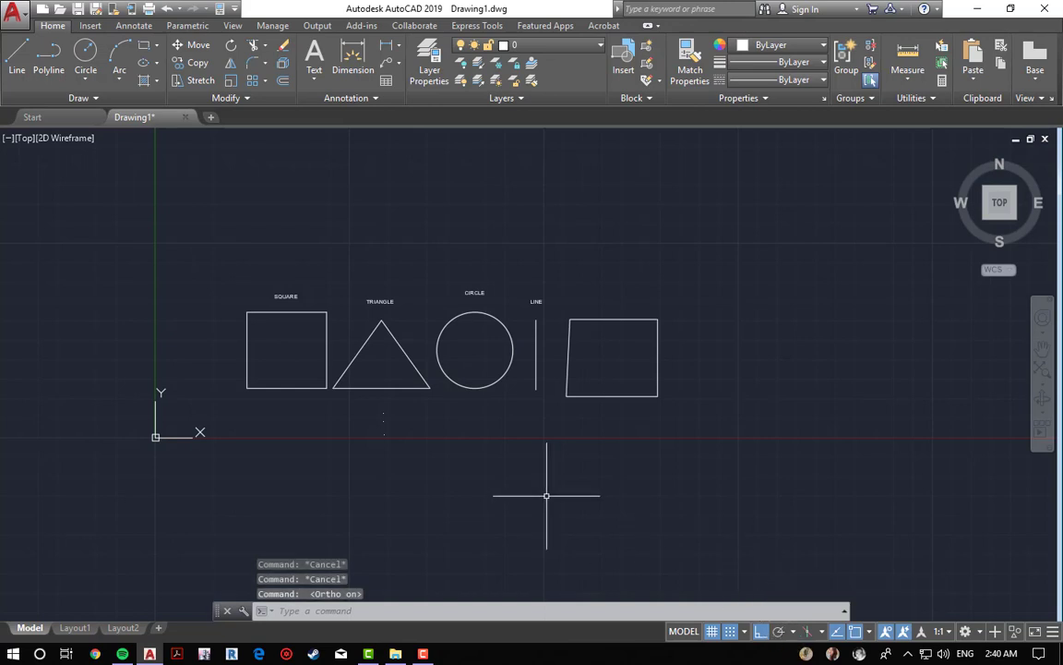
{"action": "key", "text": "Escape"}
{"action": "key", "text": "Escape"}
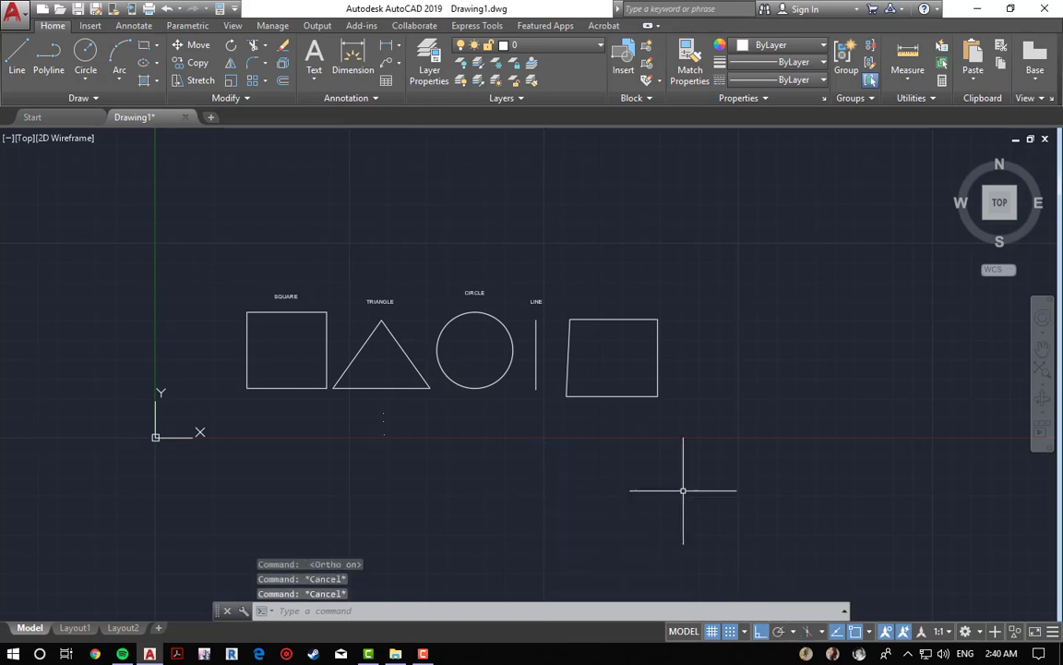
Step: Draw an open line path with Ortho: 5 down, 7 right, 5 up, and about 2.5 units left
{"action": "type", "text": "l"}
{"action": "key", "text": "Return"}
{"action": "double_click", "coordinate": [720, 299]}
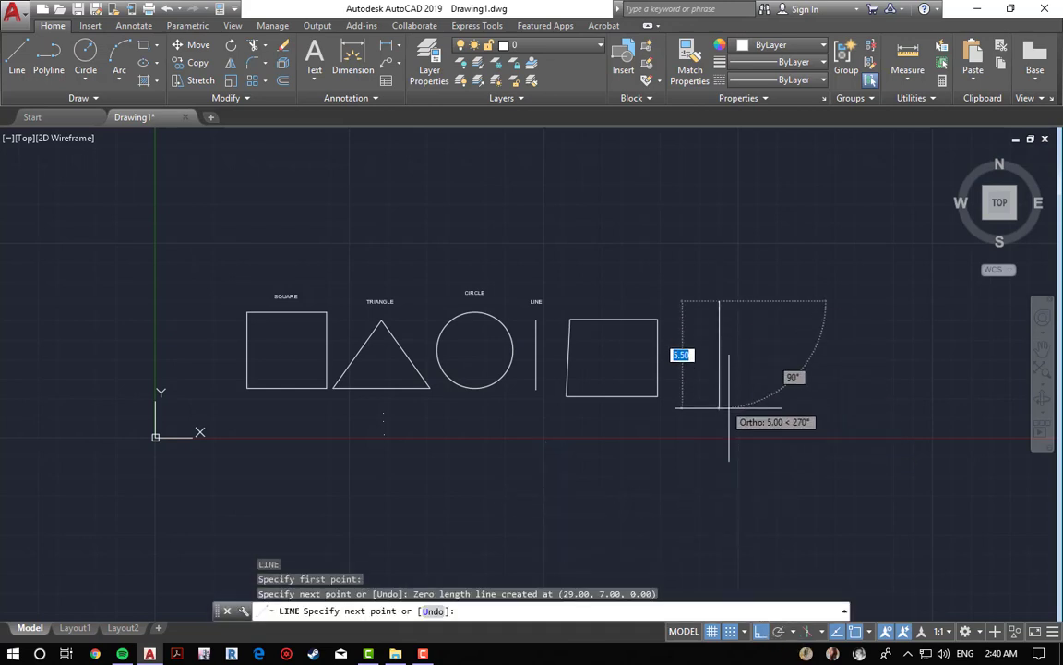
{"action": "left_click", "coordinate": [720, 407]}
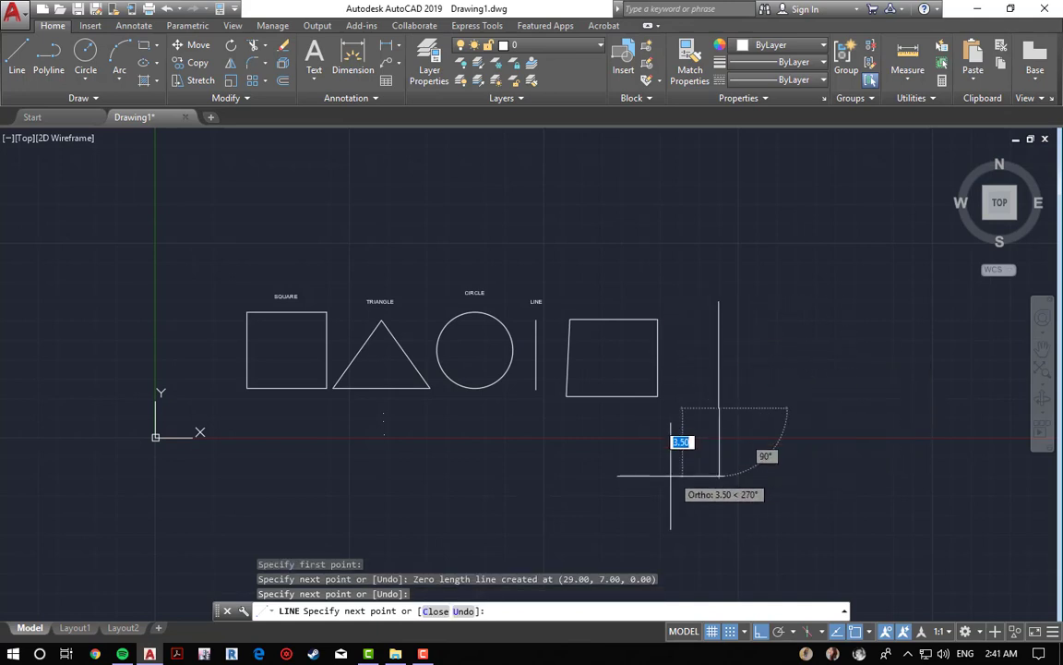
{"action": "left_click", "coordinate": [846, 407]}
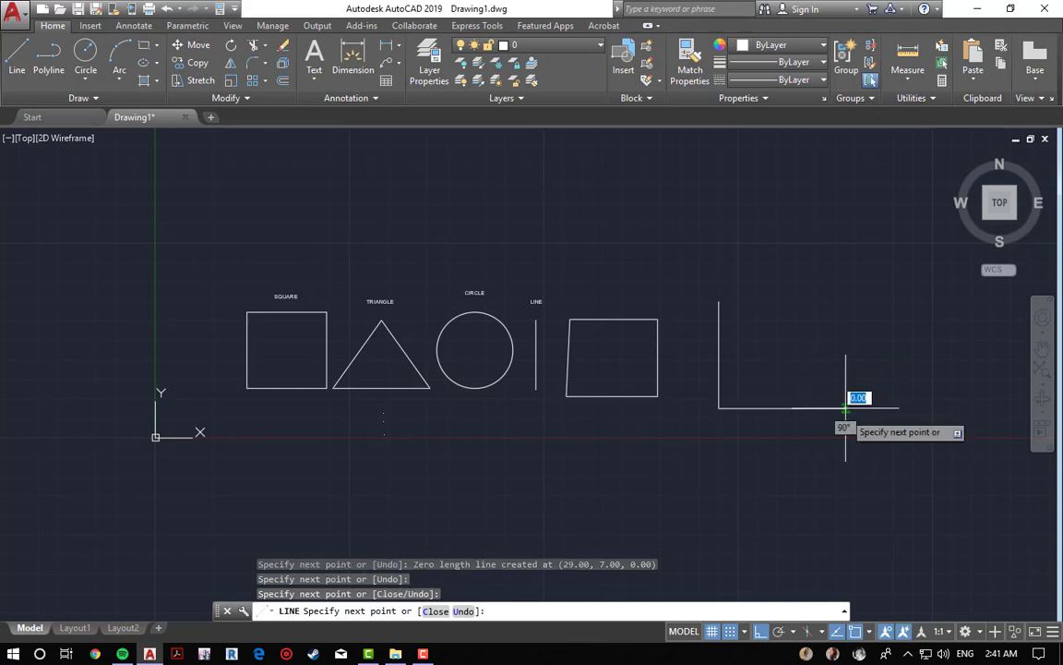
{"action": "left_click", "coordinate": [845, 311]}
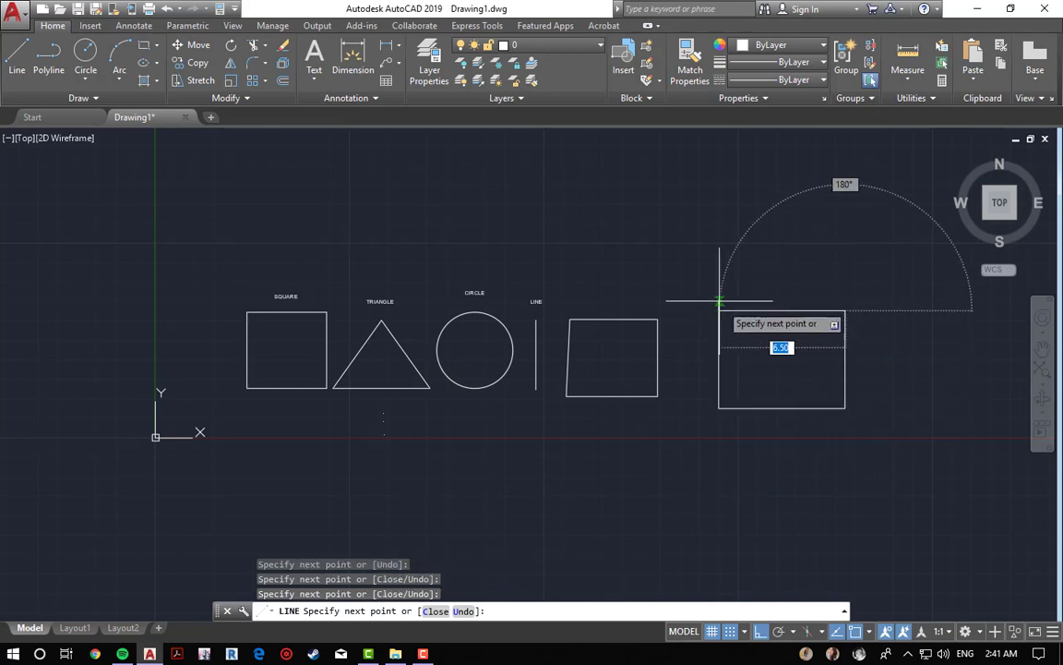
{"action": "left_click", "coordinate": [798, 311]}
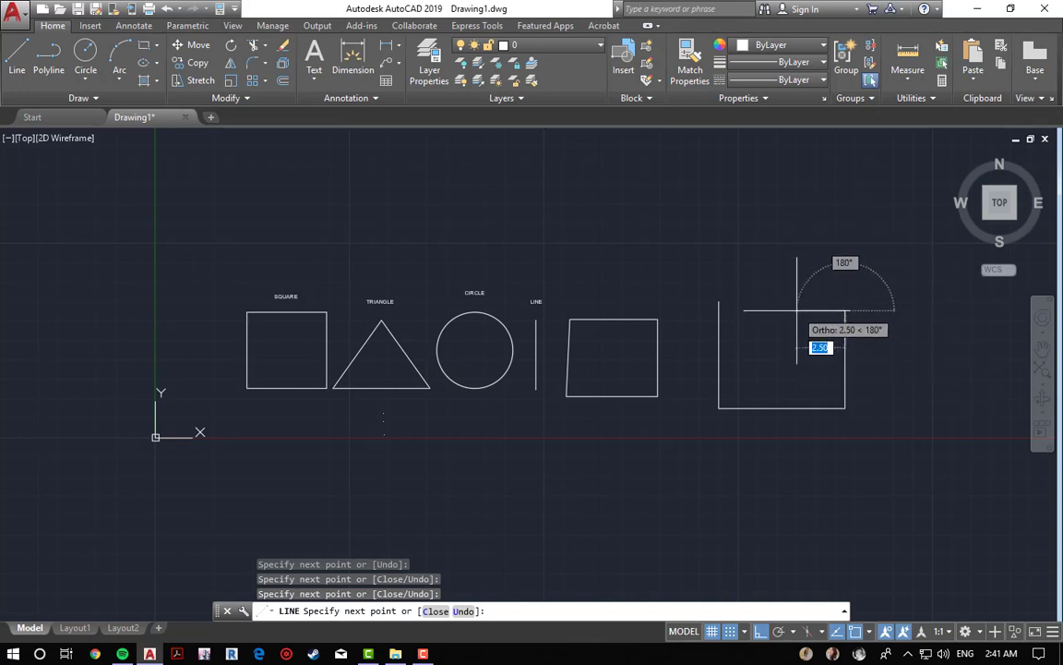
{"action": "key", "text": "Escape"}
{"action": "key", "text": "Escape"}
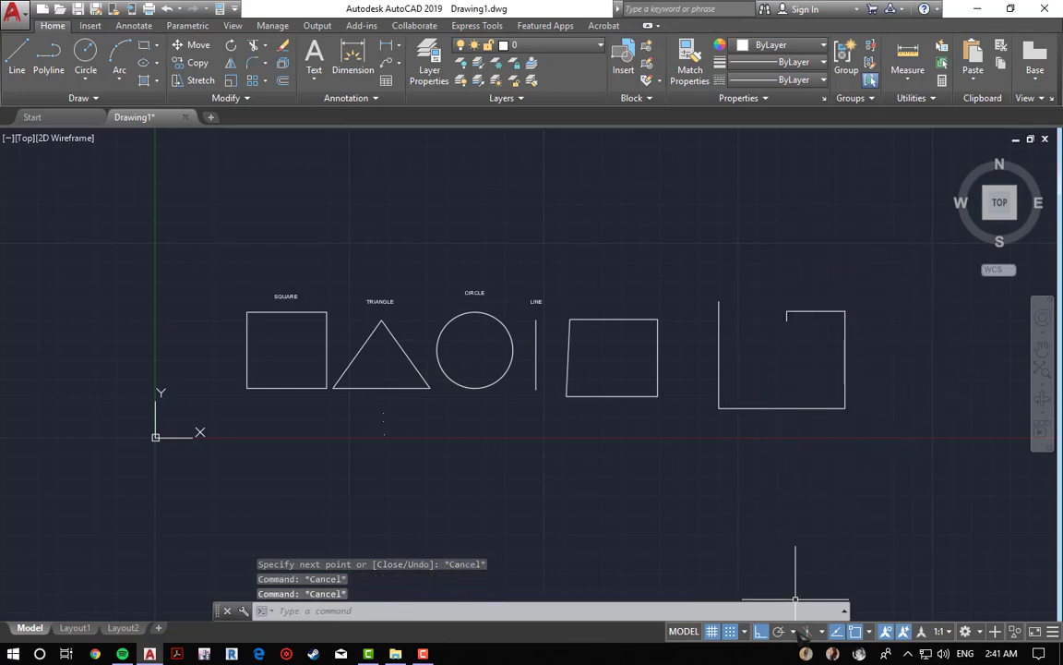
Step: Draw another line path: down, 8 right, 4 up, back to the start point, then 12 units right
{"action": "left_click", "coordinate": [795, 631]}
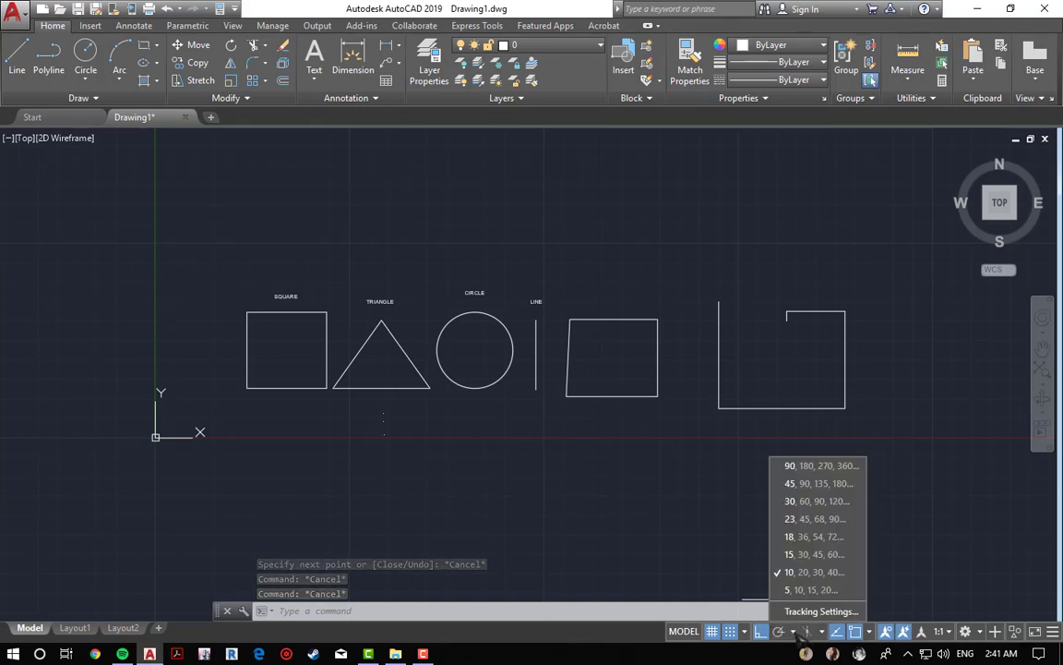
{"action": "key", "text": "Escape"}
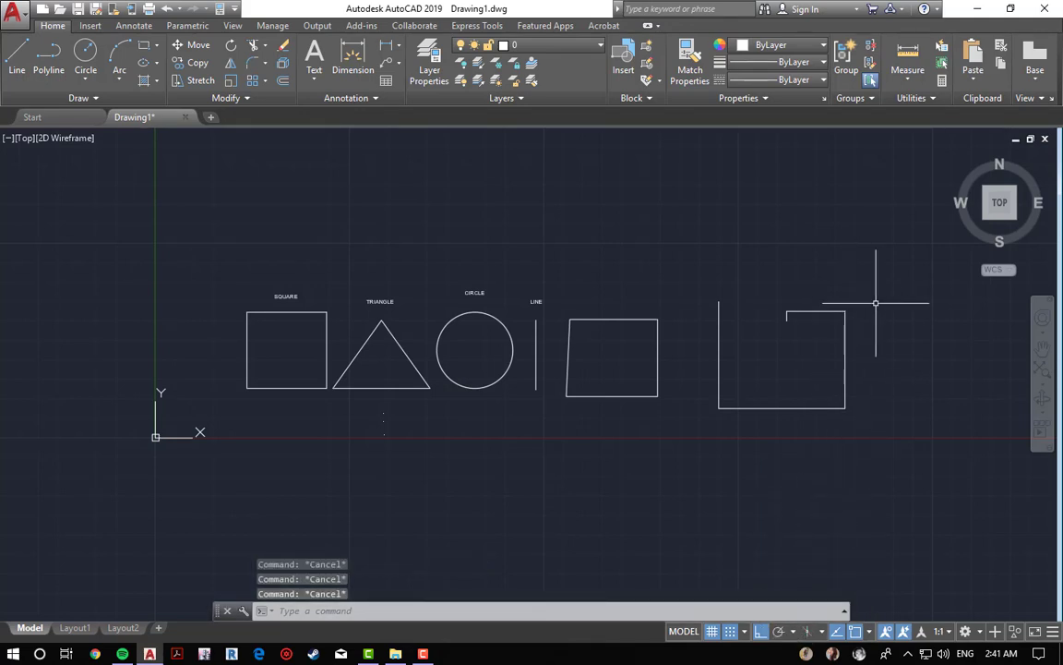
{"action": "mouse_move", "coordinate": [659, 447]}
{"action": "middle_mouse_down"}
{"action": "mouse_move", "coordinate": [541, 333]}
{"action": "mouse_move", "coordinate": [431, 376]}
{"action": "middle_mouse_up"}
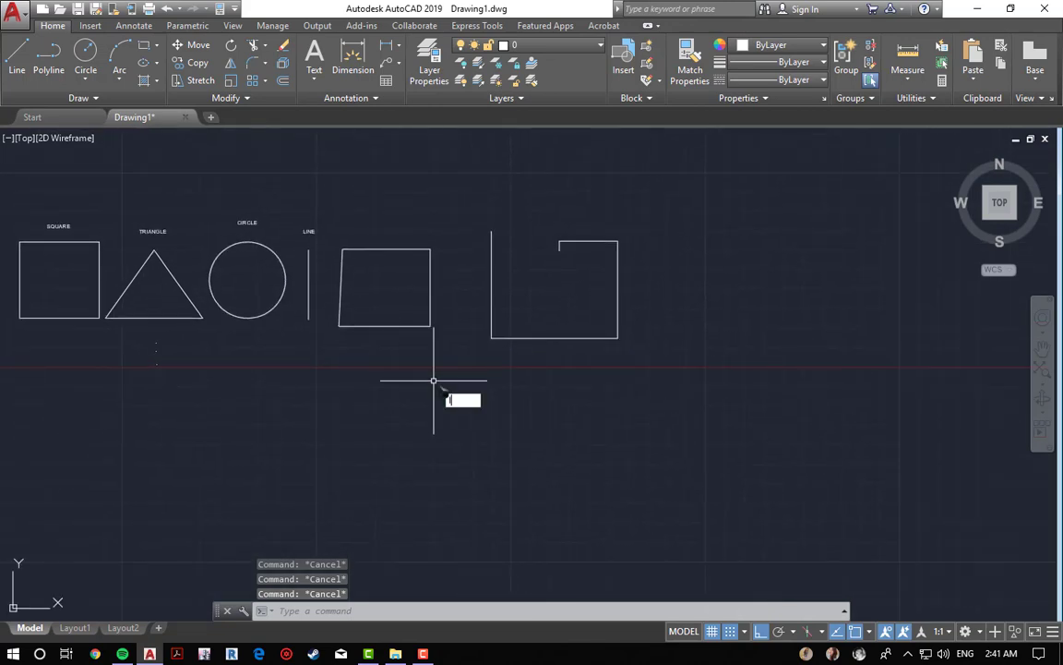
{"action": "key", "text": "Return"}
{"action": "double_click", "coordinate": [500, 395]}
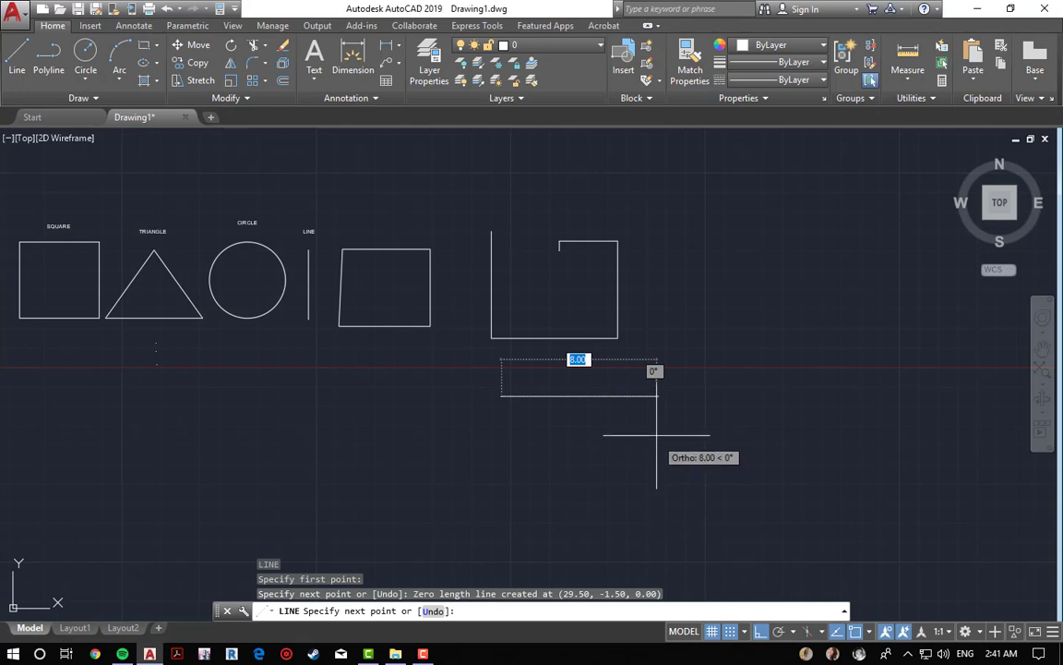
{"action": "left_click", "coordinate": [502, 493]}
{"action": "left_click", "coordinate": [675, 494]}
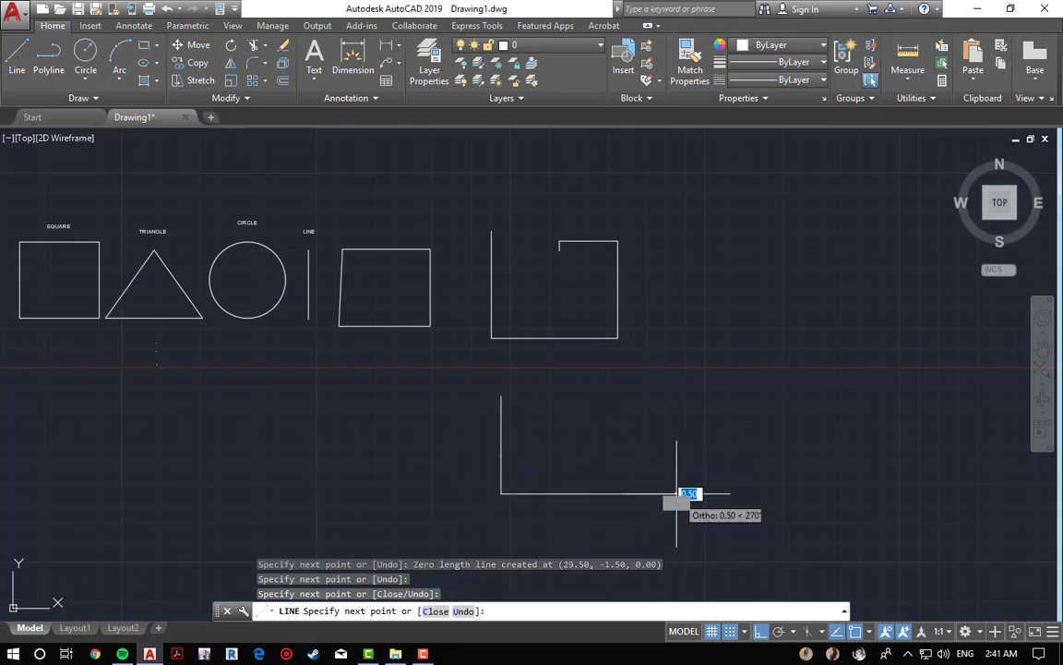
{"action": "left_click", "coordinate": [646, 434]}
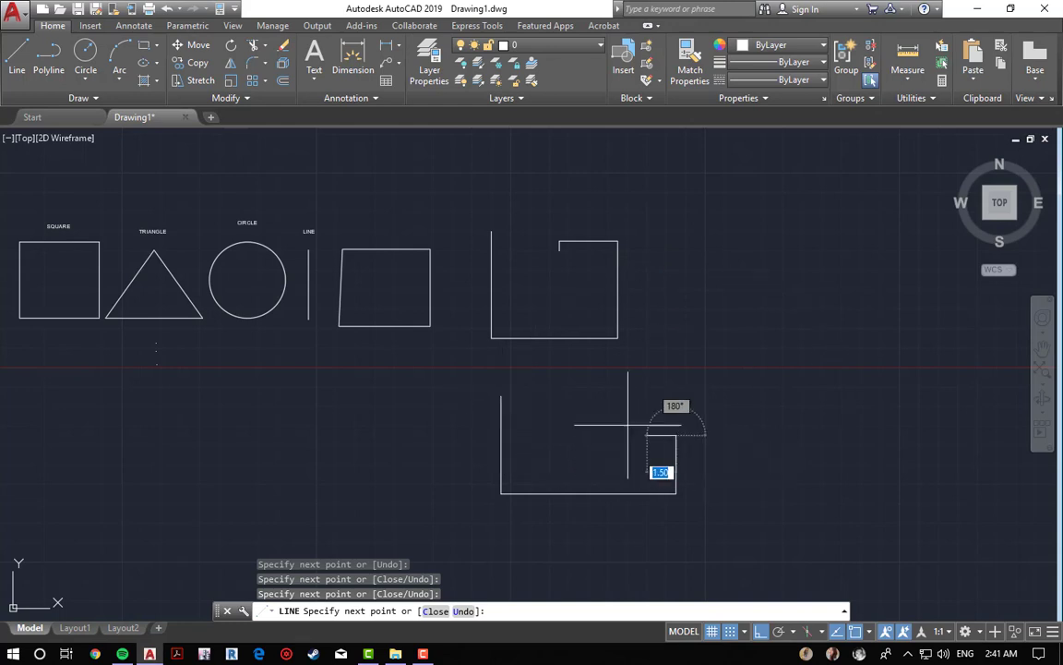
{"action": "left_click", "coordinate": [500, 396]}
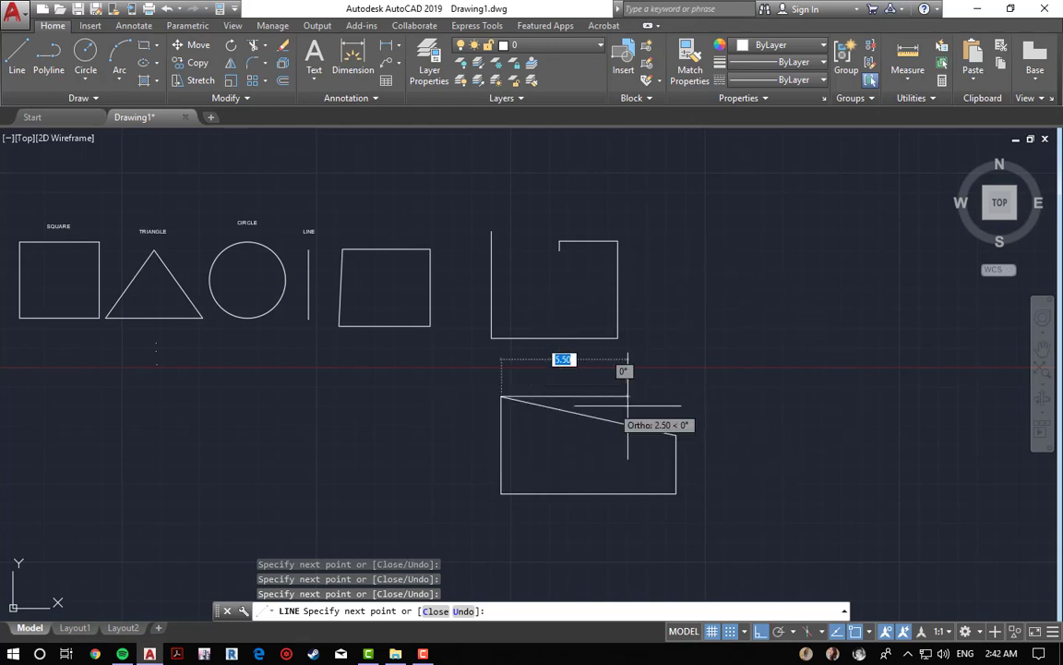
{"action": "left_click", "coordinate": [734, 426]}
{"action": "key", "text": "Escape"}
{"action": "key", "text": "Escape"}
{"action": "key", "text": "Escape"}
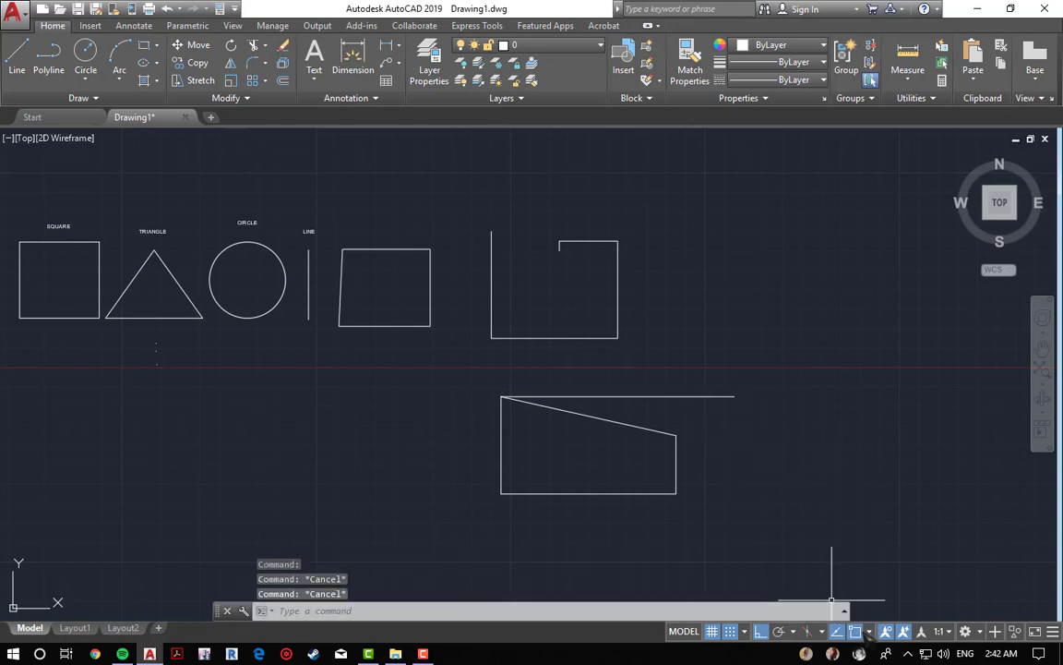
Step: Examine the list of object snap modes
{"action": "left_click", "coordinate": [868, 633]}
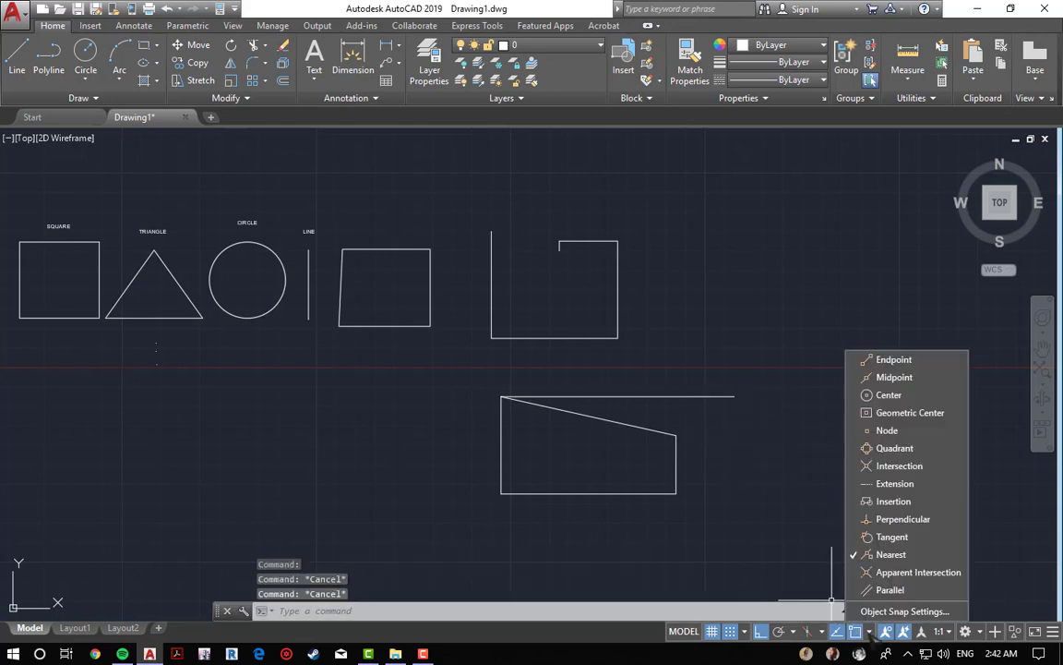
{"action": "left_click", "coordinate": [870, 635]}
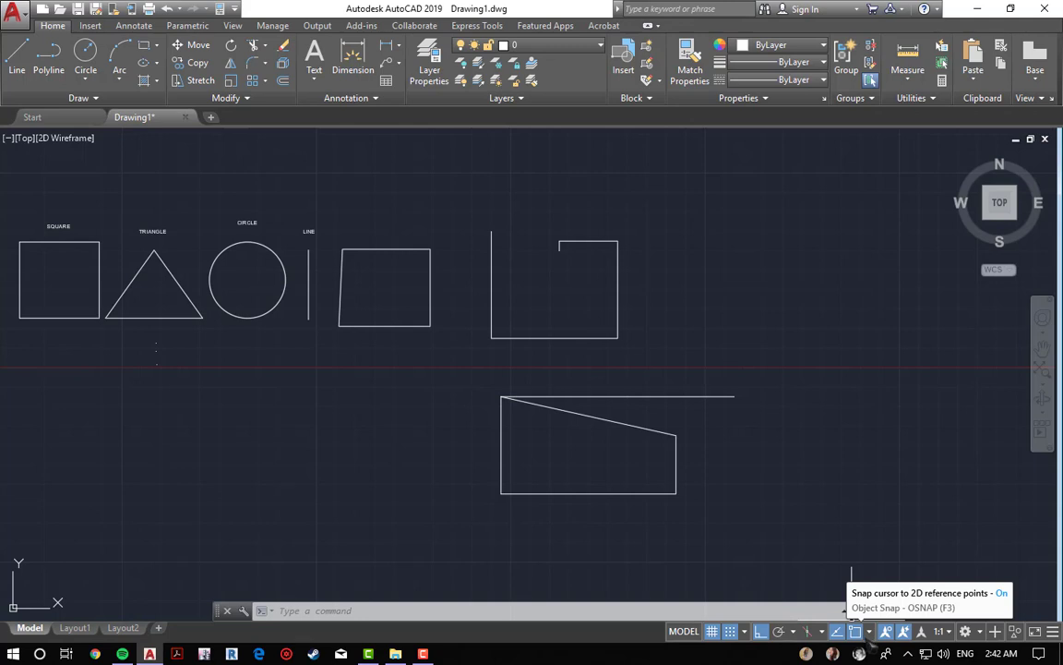
{"action": "left_click", "coordinate": [869, 631]}
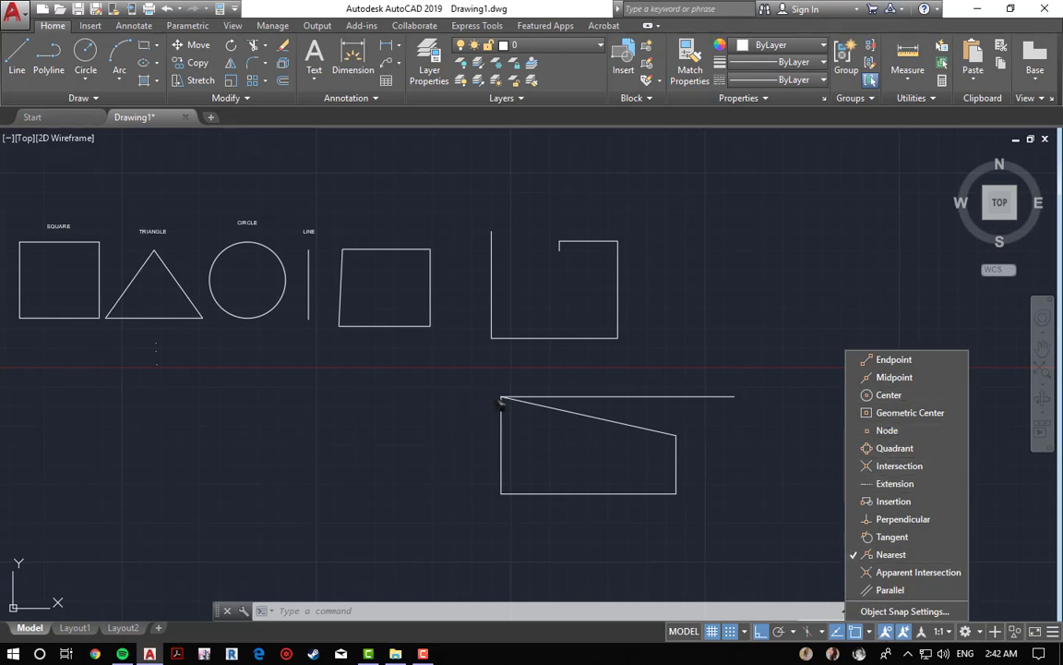
{"action": "scroll", "coordinate": [502, 400], "scroll_direction": "up", "scroll_amount": 4}
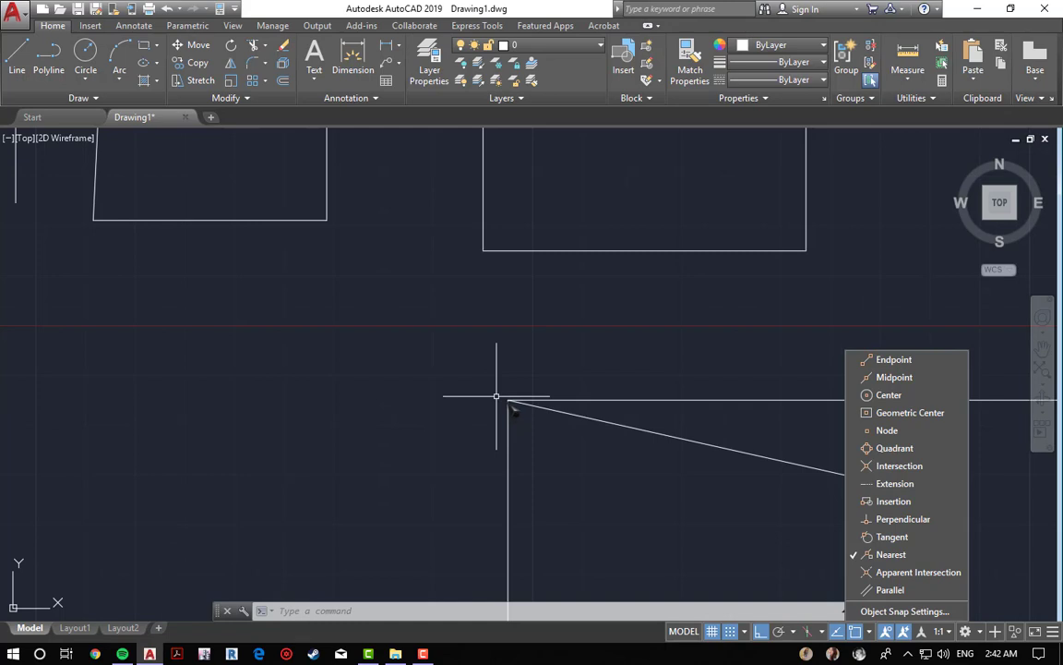
{"action": "scroll", "coordinate": [497, 396], "scroll_direction": "down", "scroll_amount": 4}
{"action": "key", "text": "Escape"}
{"action": "key", "text": "Escape"}
{"action": "key", "text": "Escape"}
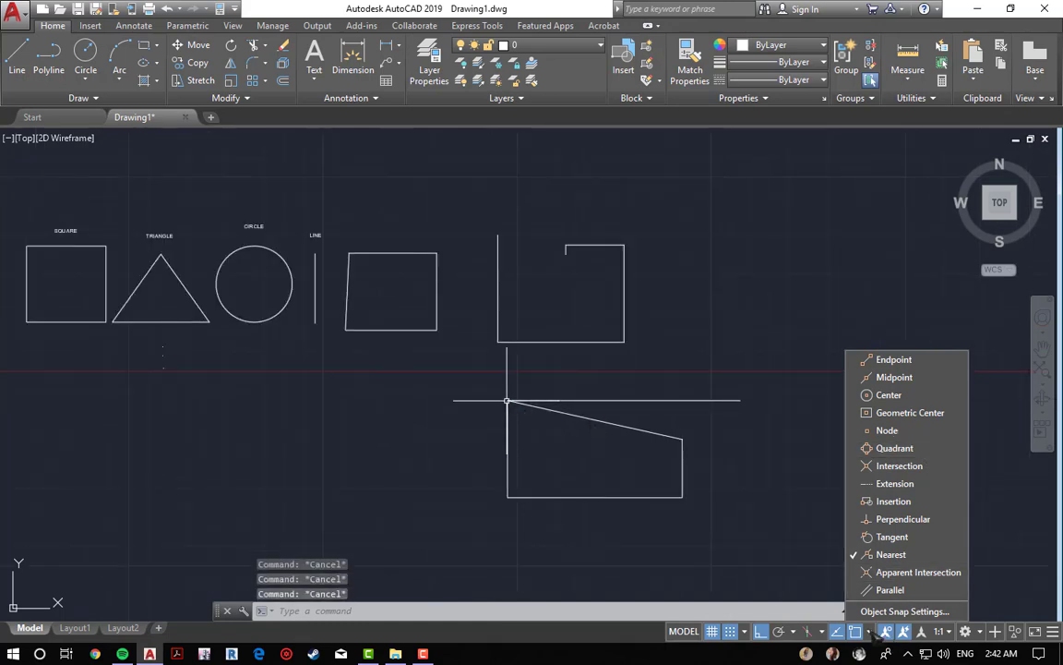
{"action": "left_click", "coordinate": [870, 631]}
Step: Turn on Isometric Drafting with the Left isoplane
{"action": "left_click", "coordinate": [809, 631]}
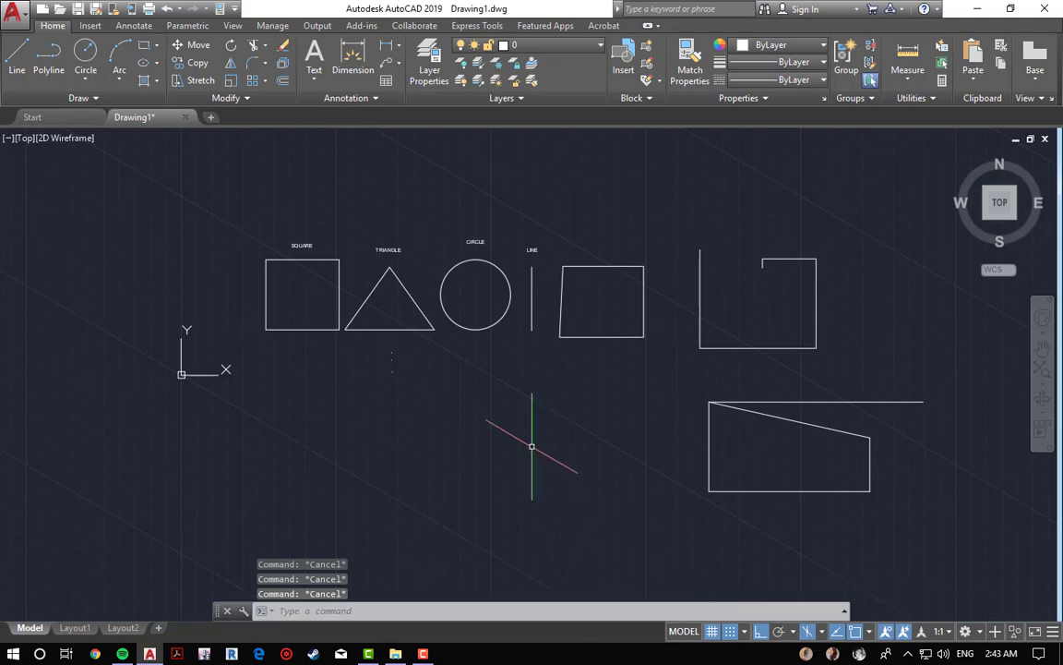
{"action": "middle_click_drag", "start_coordinate": [493, 402], "coordinate": [522, 464]}
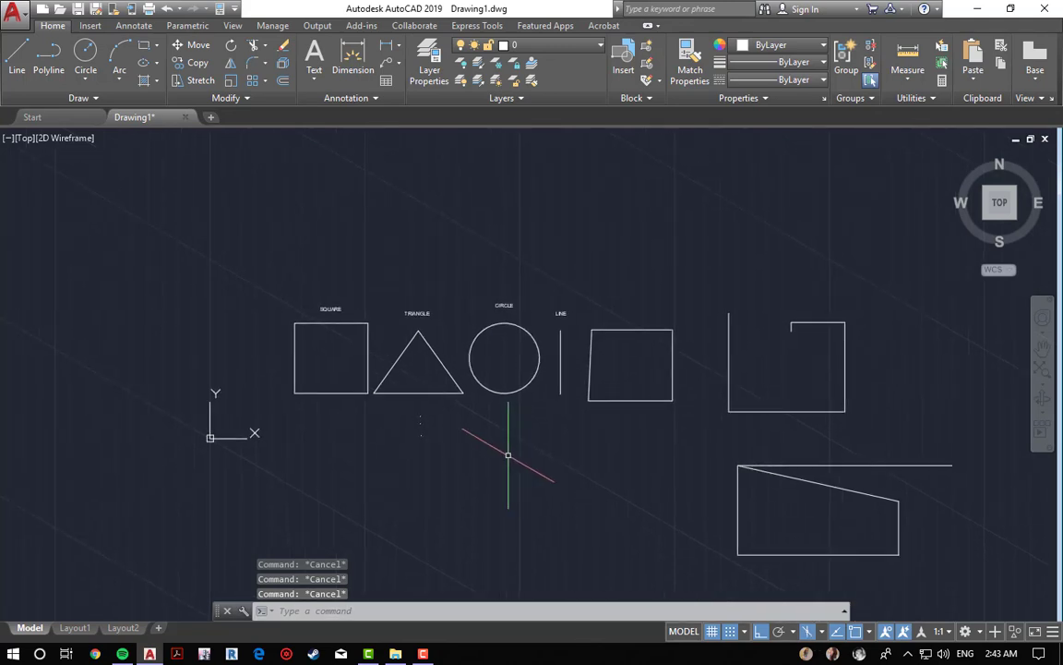
{"action": "scroll", "coordinate": [508, 454], "scroll_direction": "up", "scroll_amount": 2}
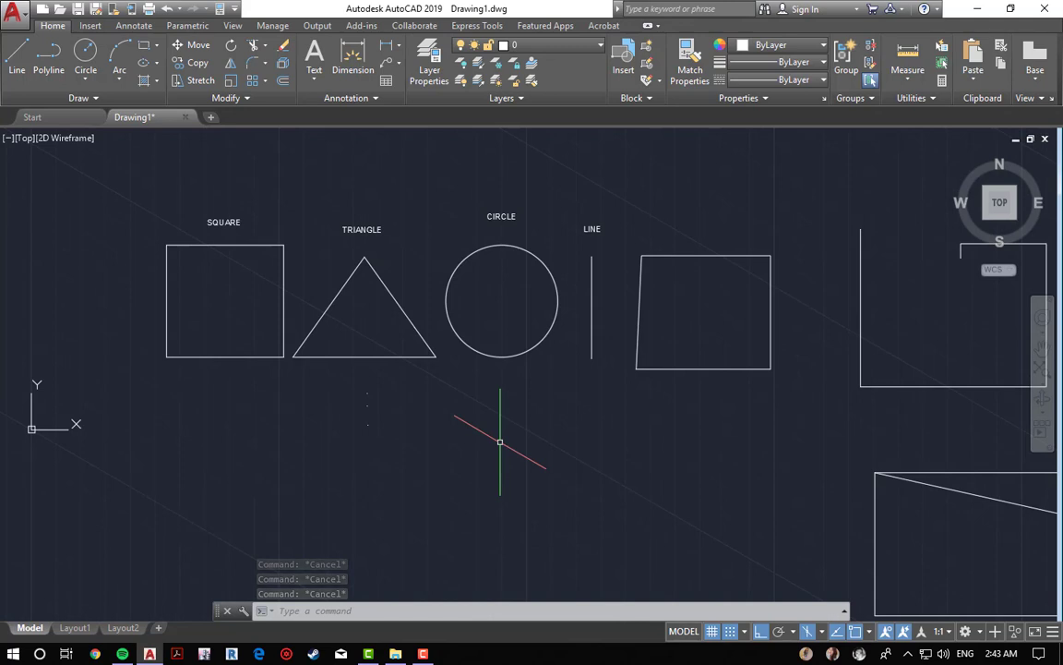
{"action": "scroll", "coordinate": [495, 386], "scroll_direction": "down", "scroll_amount": 2}
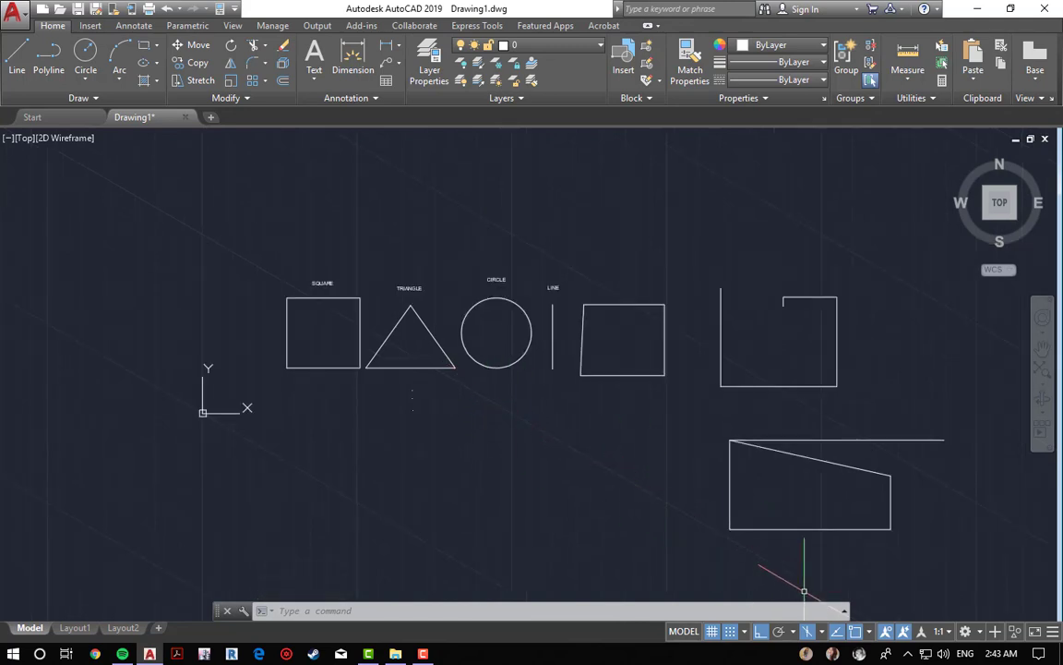
{"action": "left_click", "coordinate": [821, 631]}
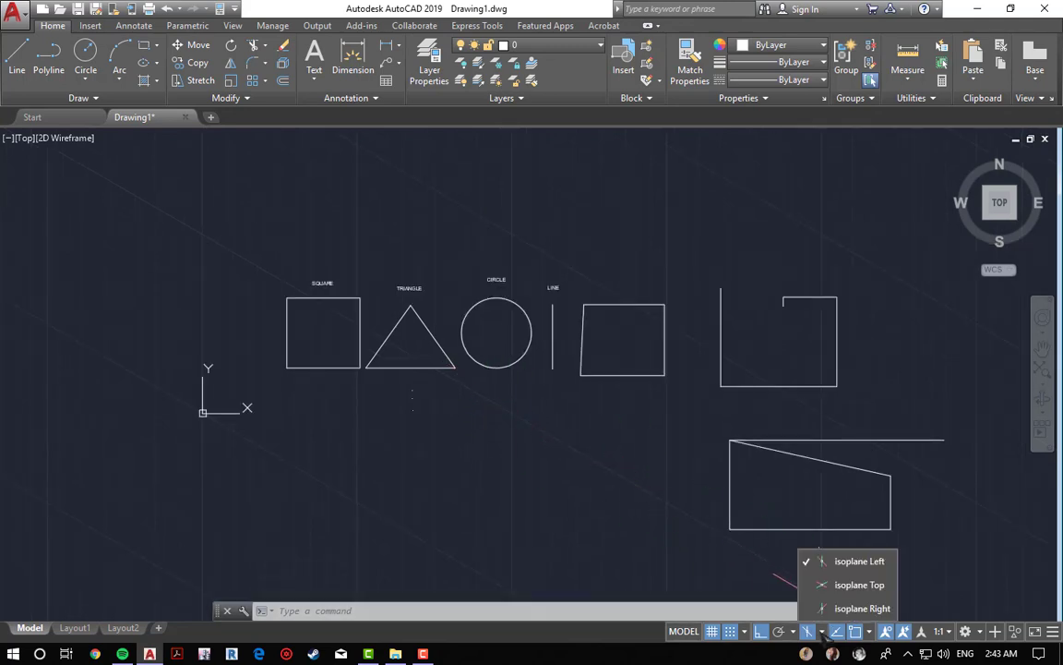
{"action": "left_click", "coordinate": [808, 632]}
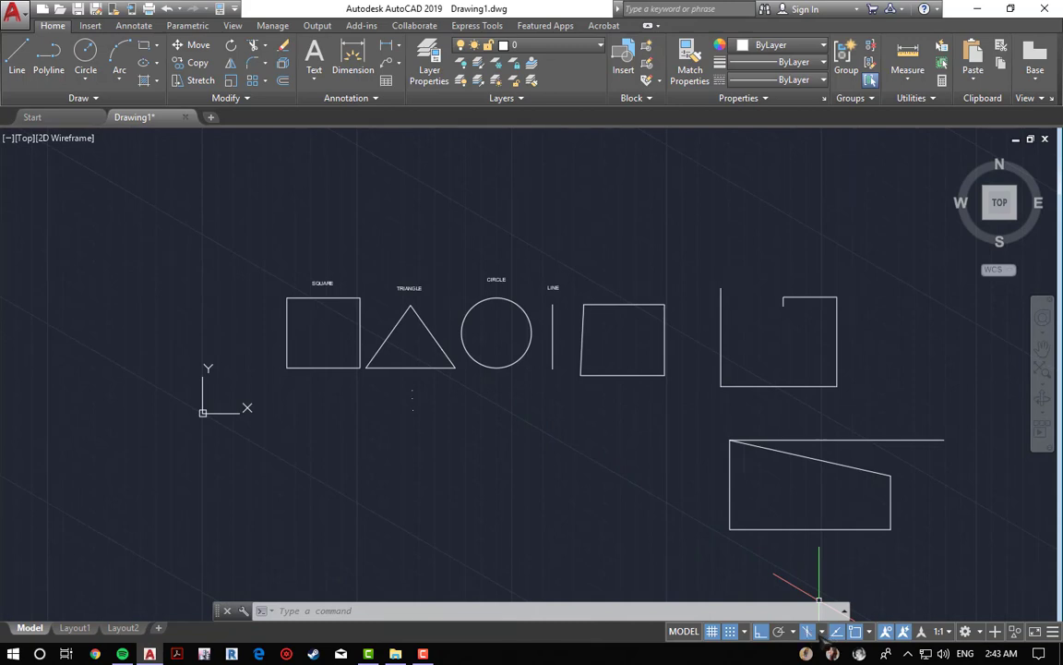
Step: Switch the isometric drafting plane to Isoplane Top
{"action": "left_click", "coordinate": [822, 633]}
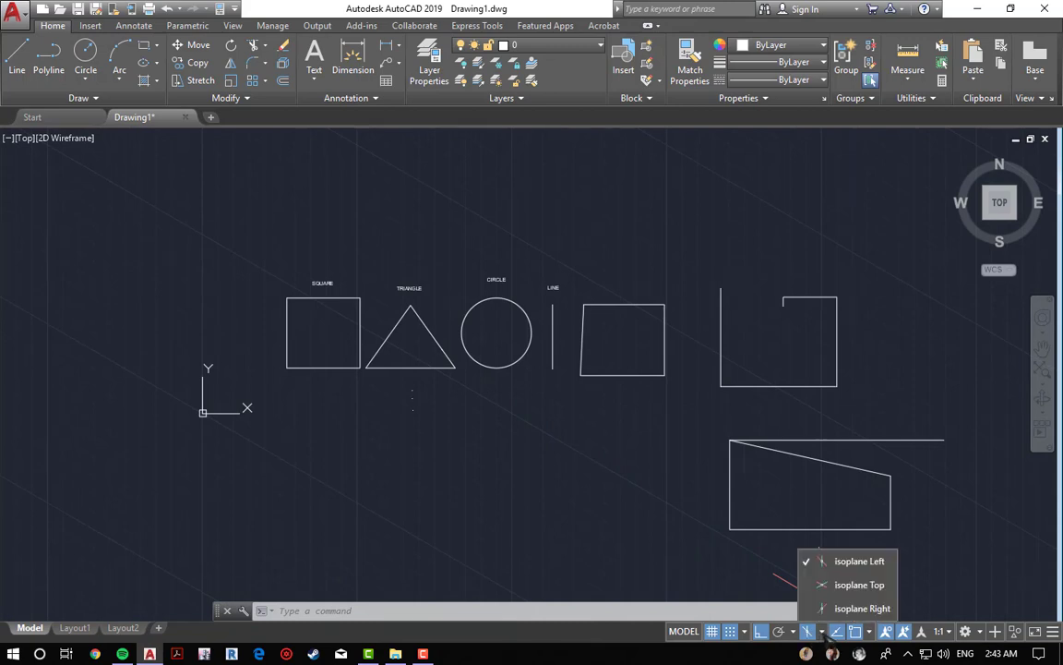
{"action": "left_click", "coordinate": [855, 585]}
{"action": "left_click", "coordinate": [850, 587]}
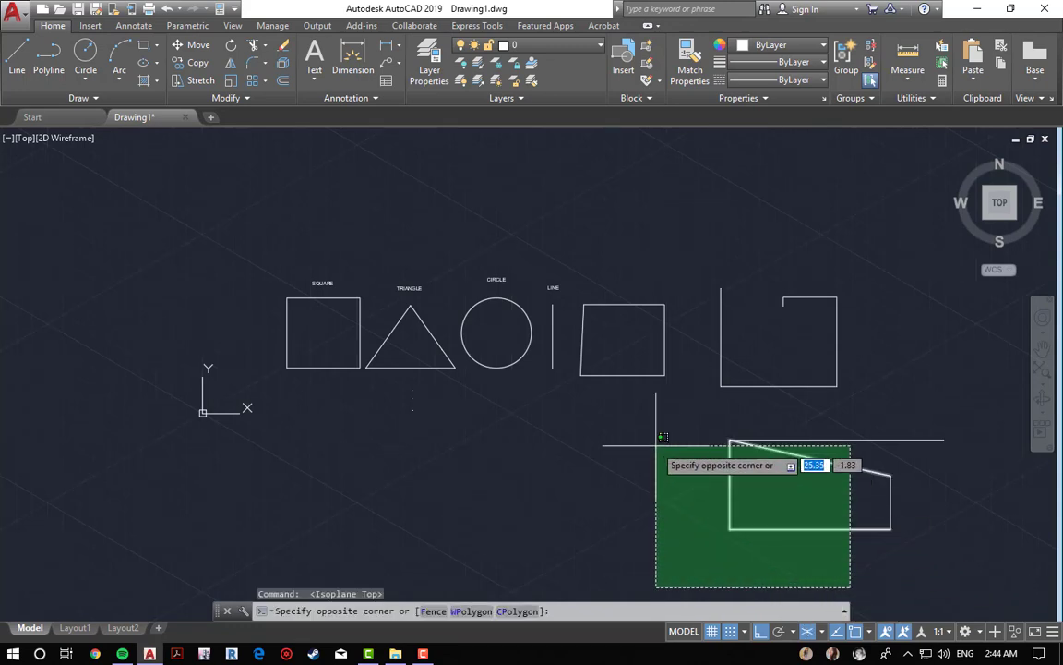
{"action": "left_click", "coordinate": [628, 494]}
{"action": "key", "text": "Escape"}
{"action": "key", "text": "Escape"}
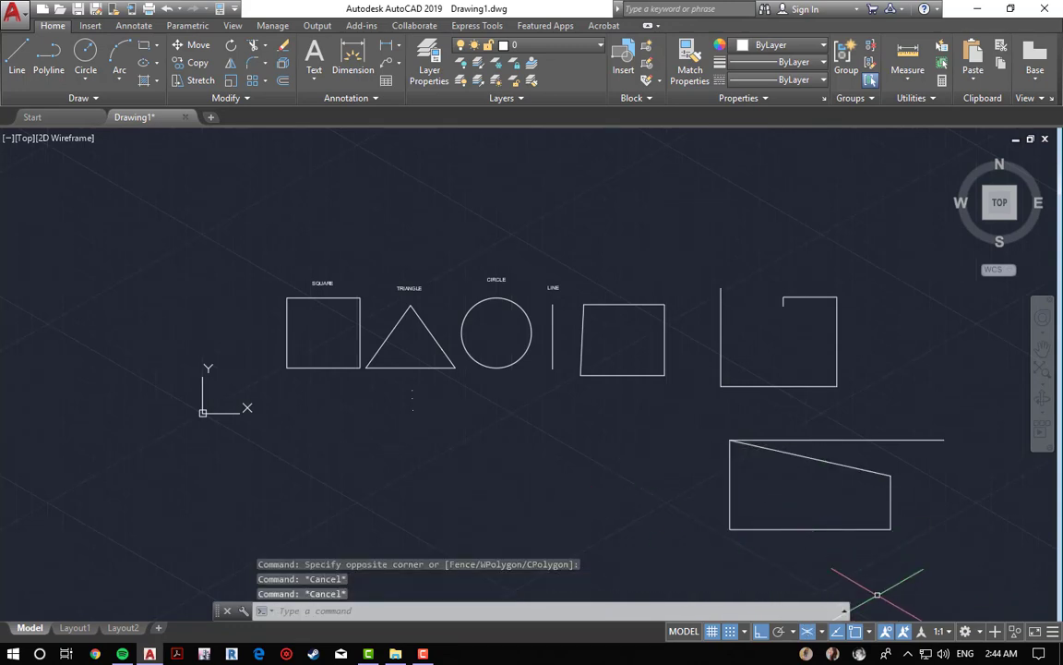
Step: Switch the isometric drafting plane to Isoplane Right
{"action": "left_click", "coordinate": [870, 632]}
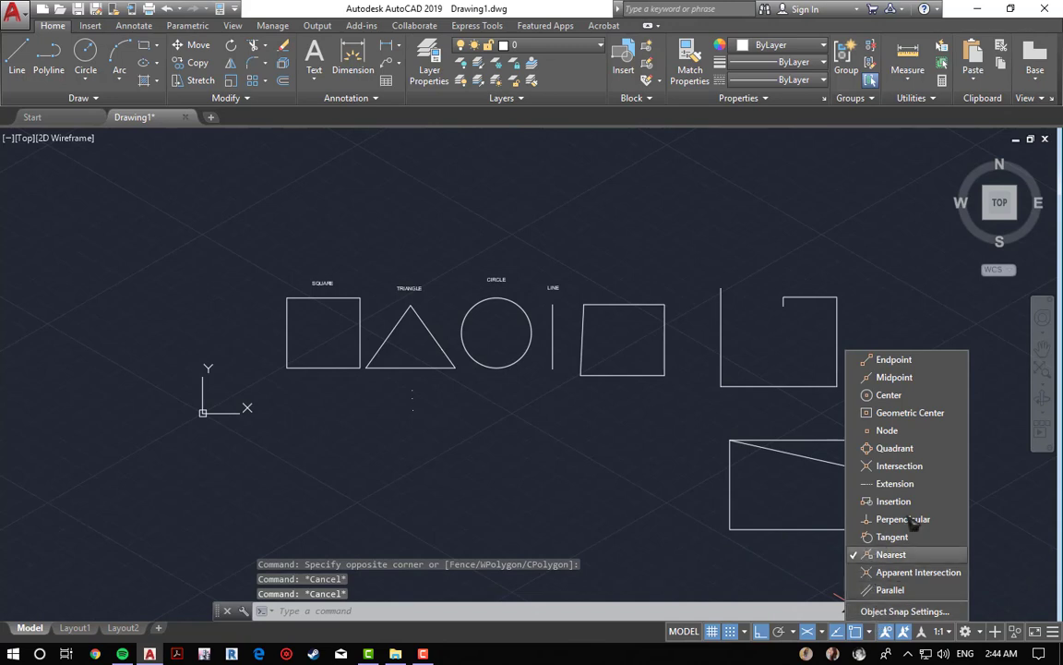
{"action": "left_click", "coordinate": [822, 633]}
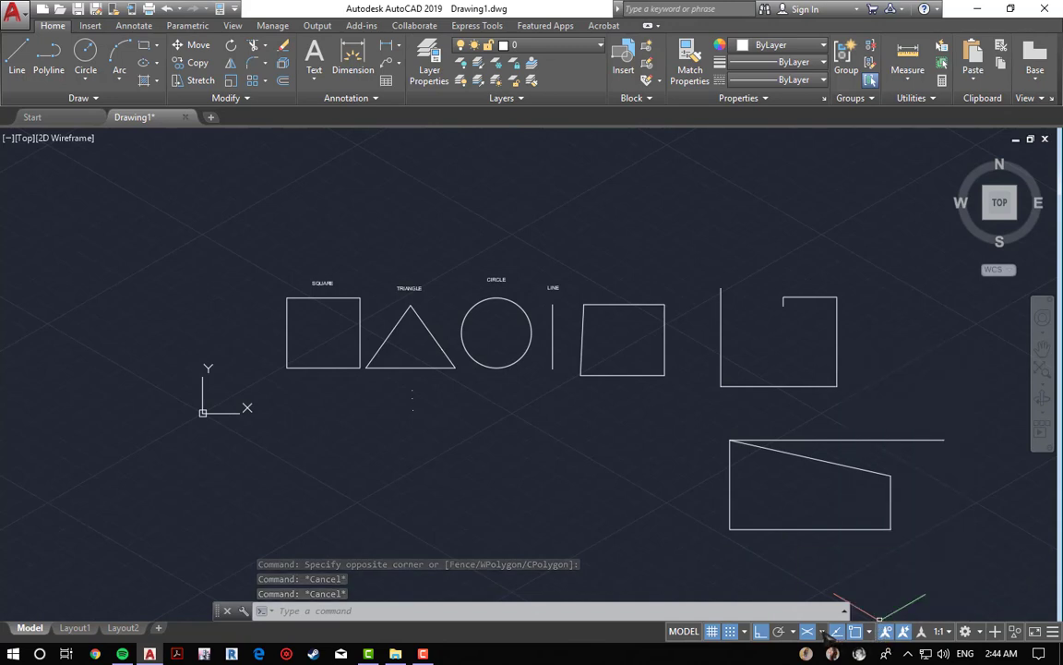
{"action": "key", "text": "F5"}
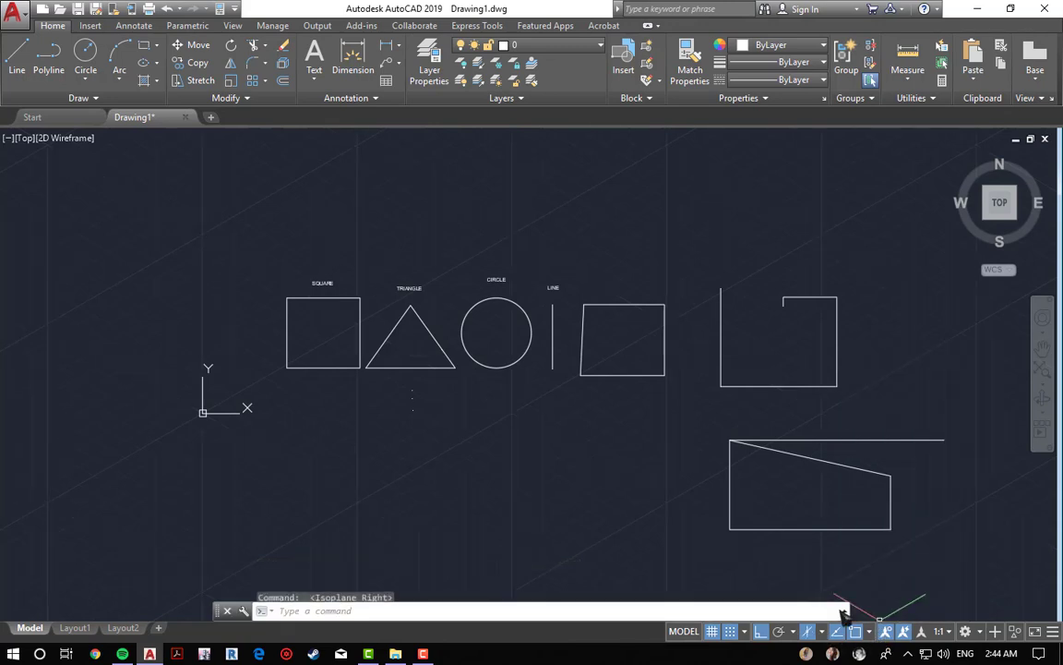
Step: Turn off Isometric Drafting to return to the orthogonal grid
{"action": "scroll", "coordinate": [554, 438], "scroll_direction": "down", "scroll_amount": 4}
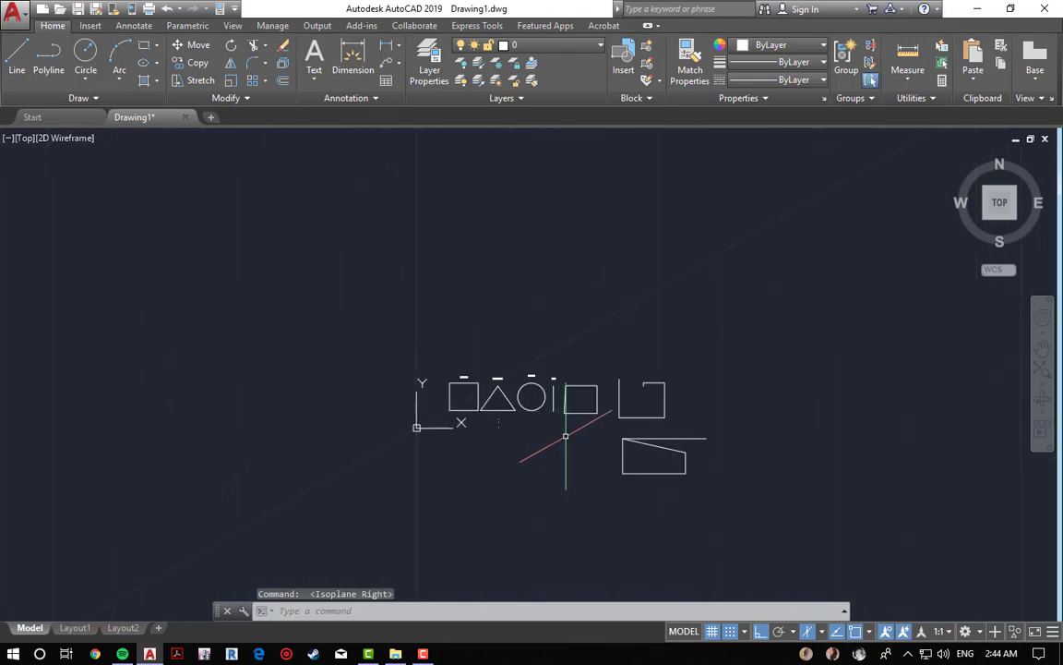
{"action": "scroll", "coordinate": [557, 440], "scroll_direction": "up", "scroll_amount": 2}
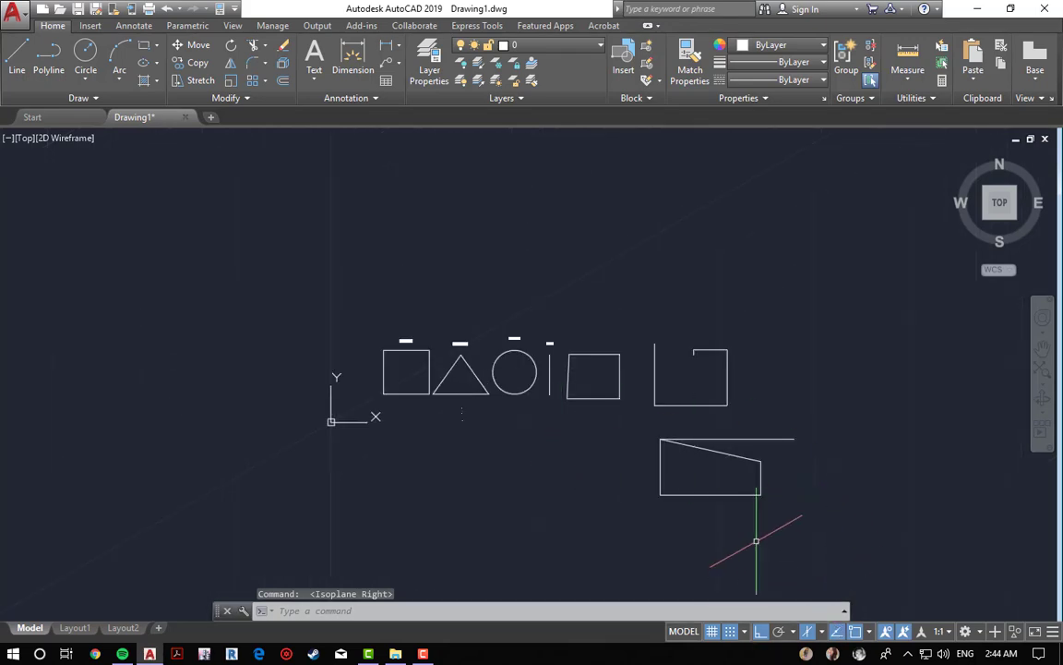
{"action": "left_click", "coordinate": [809, 632]}
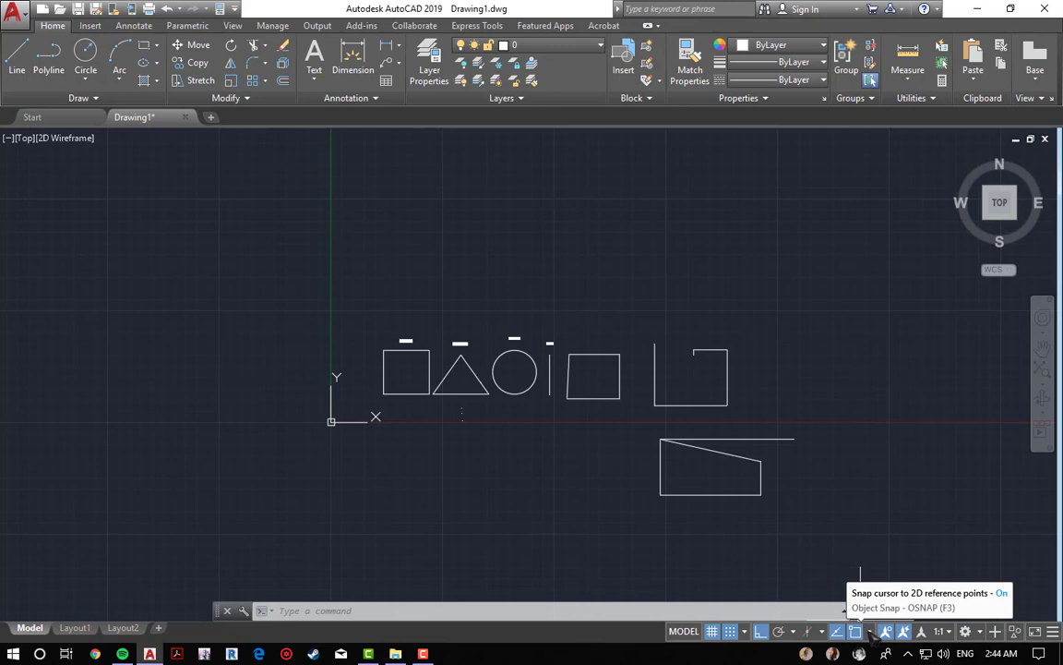
Step: Turn off Object Snap and Object Snap Tracking
{"action": "key", "text": "Escape"}
{"action": "key", "text": "Escape"}
{"action": "key", "text": "Escape"}
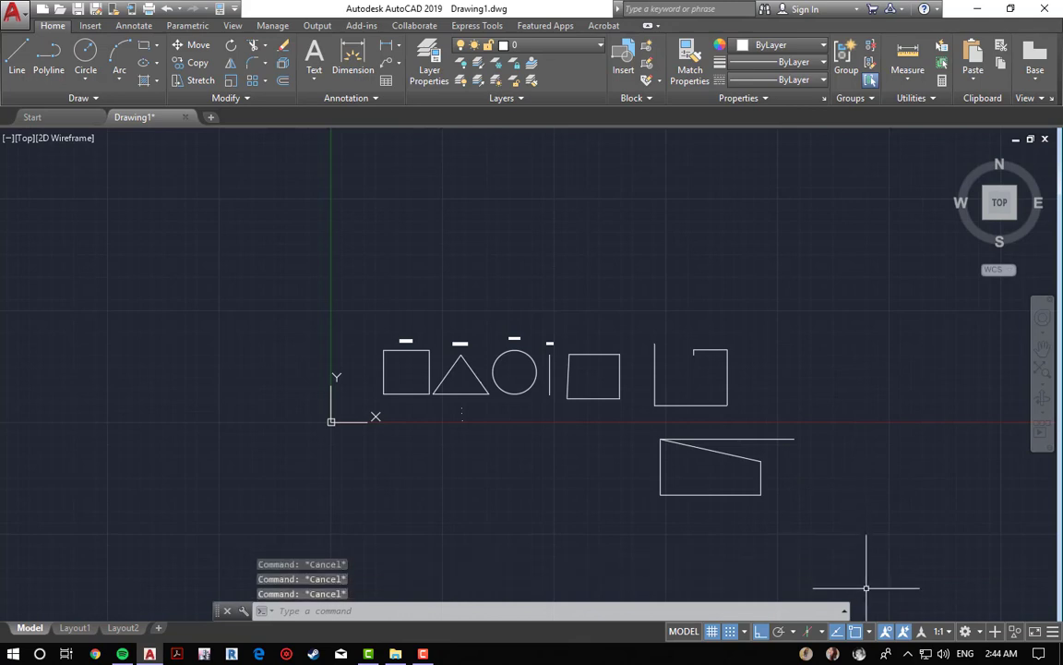
{"action": "left_click", "coordinate": [837, 632]}
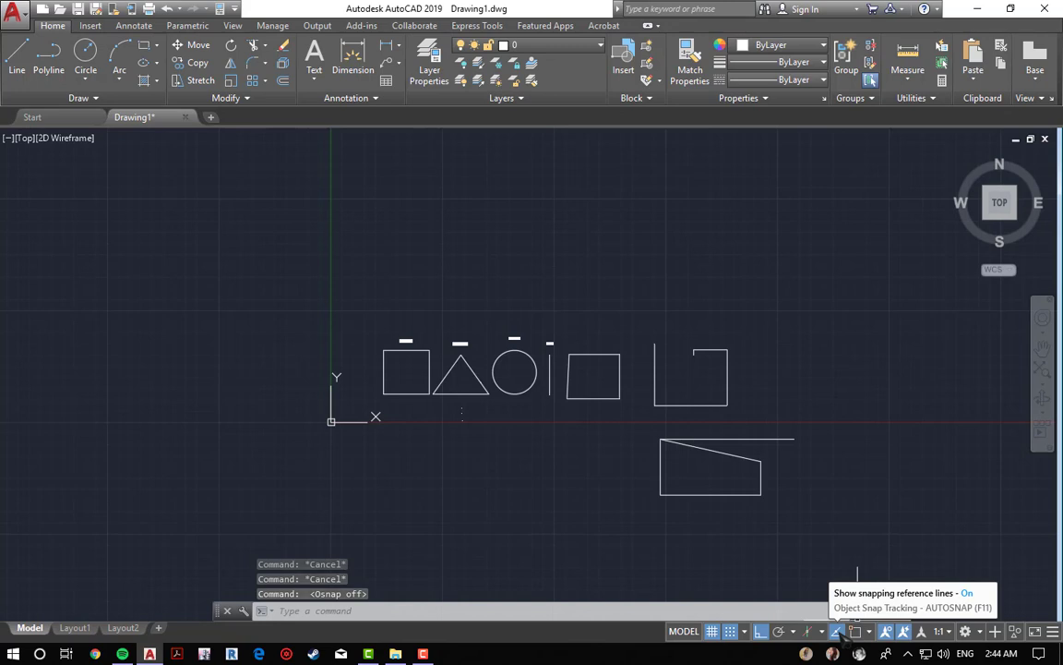
{"action": "key", "text": "Escape"}
{"action": "scroll", "coordinate": [802, 572], "scroll_direction": "up", "scroll_amount": 4}
{"action": "key", "text": "Escape"}
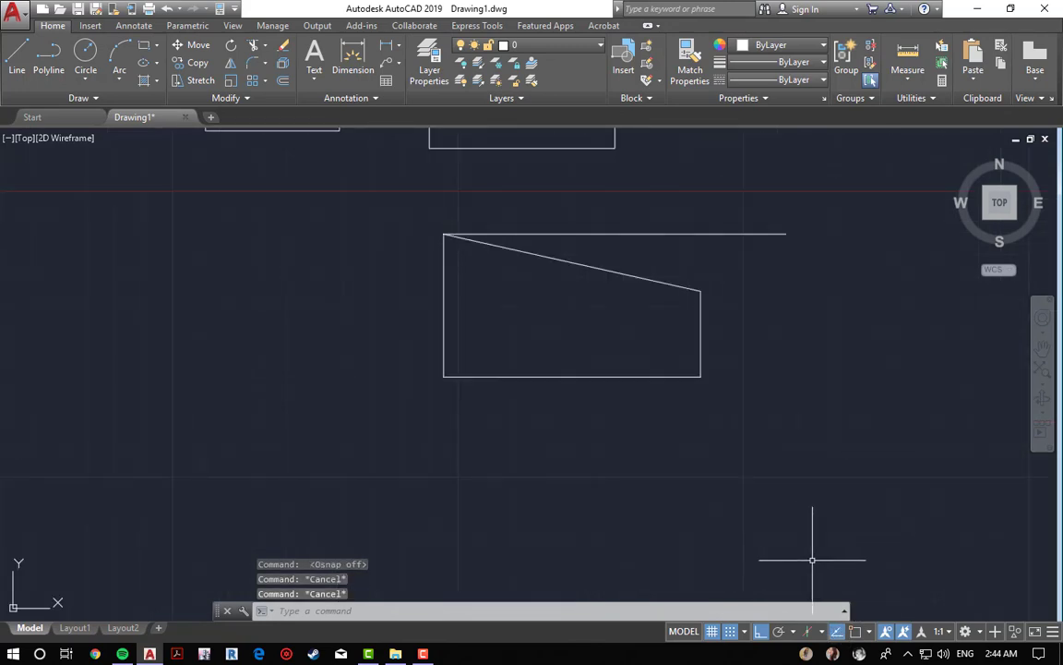
{"action": "key", "text": "Escape"}
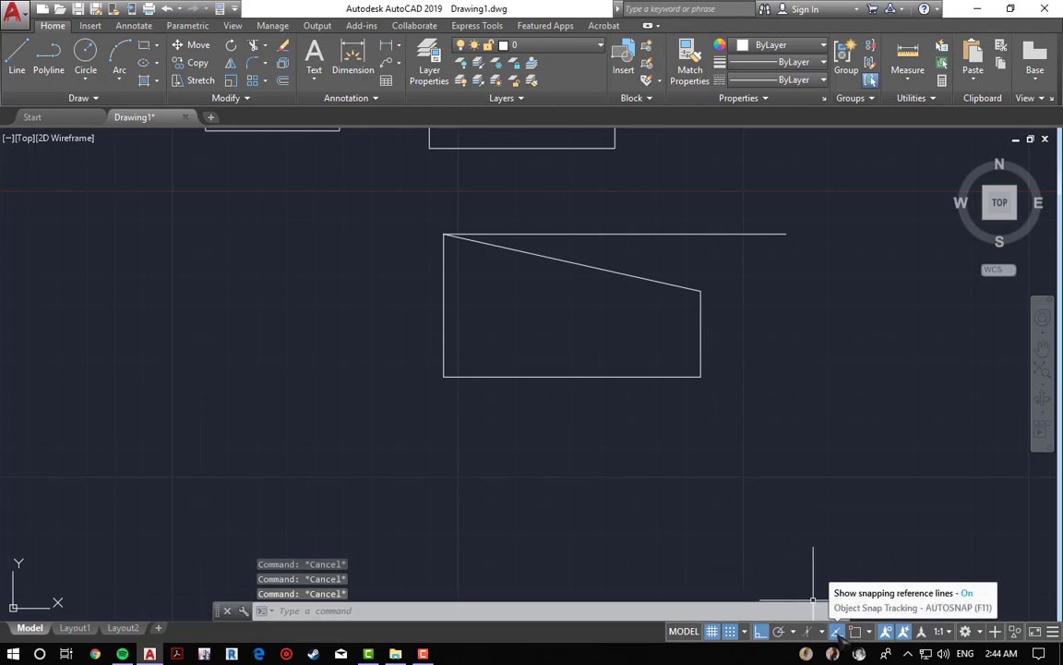
{"action": "left_click", "coordinate": [837, 631]}
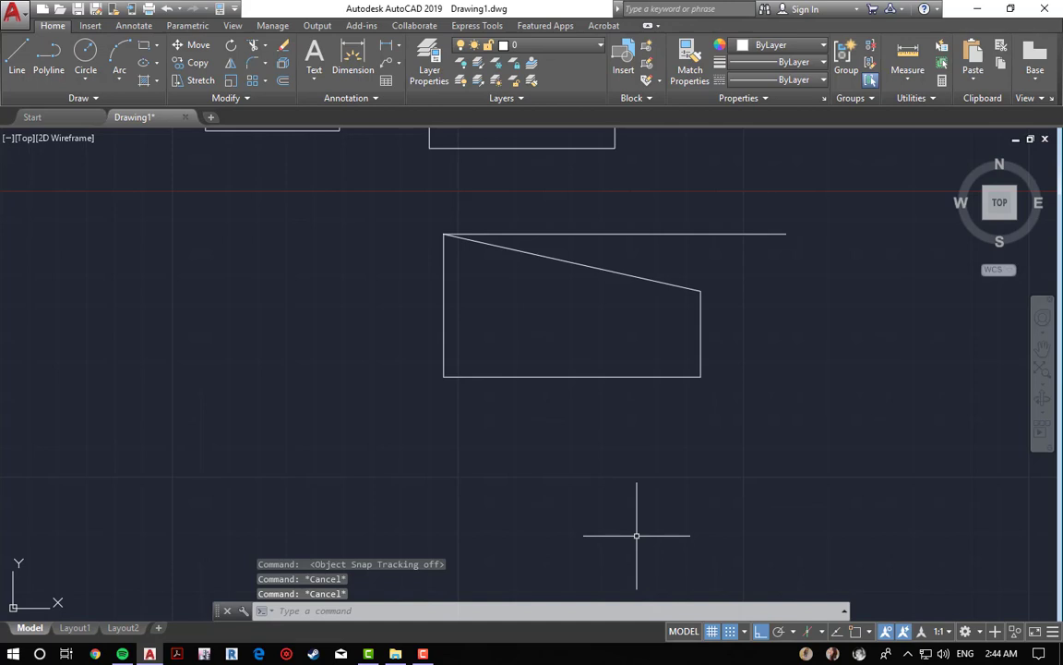
Step: Start a line and turn on snap to the drawing grid to test placing the first point
{"action": "type", "text": "l"}
{"action": "key", "text": "Return"}
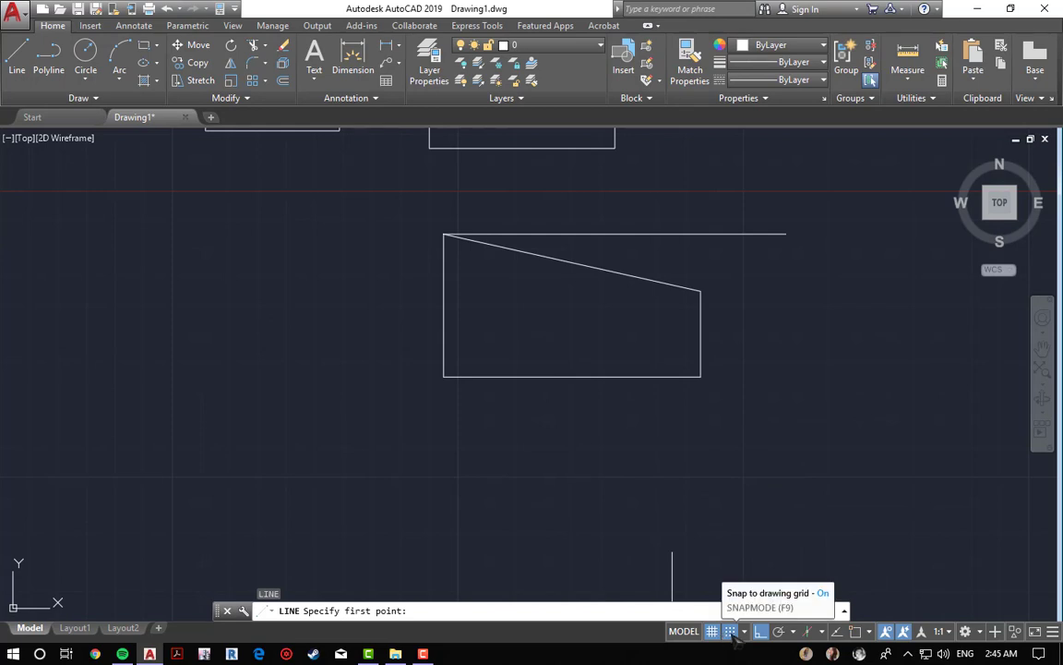
{"action": "scroll", "coordinate": [678, 531], "scroll_direction": "up", "scroll_amount": 2}
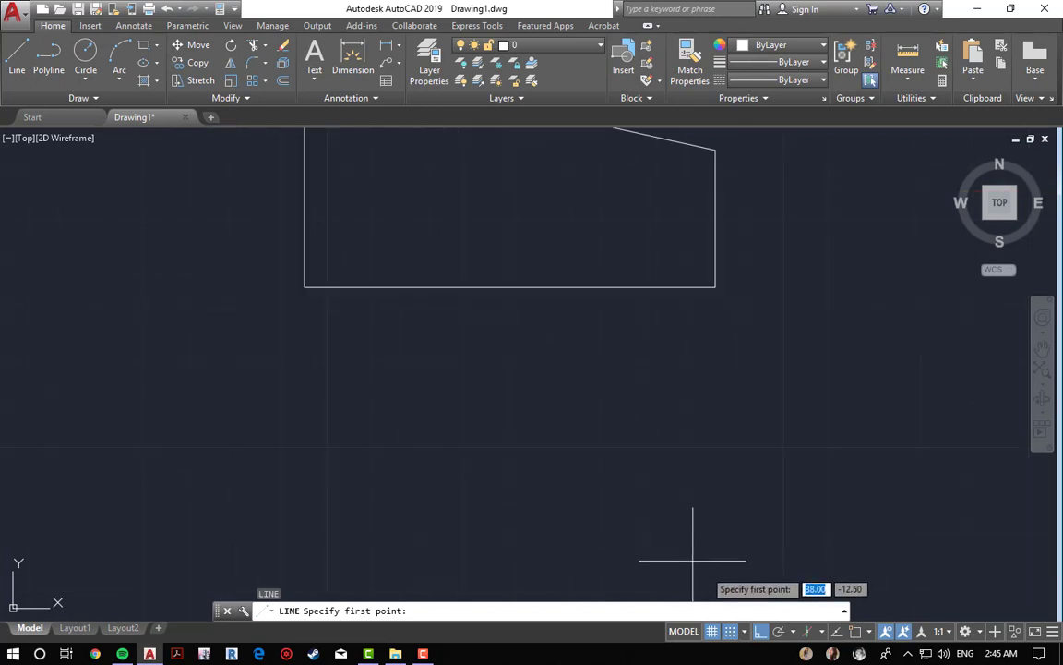
{"action": "left_click", "coordinate": [730, 632]}
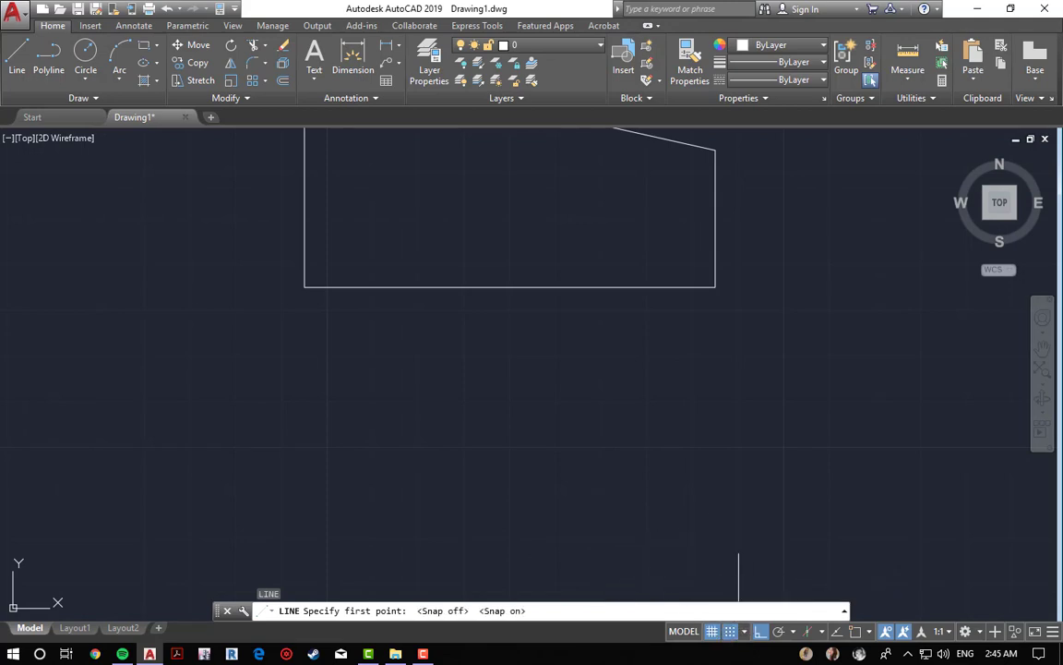
{"action": "scroll", "coordinate": [530, 397], "scroll_direction": "up", "scroll_amount": 6}
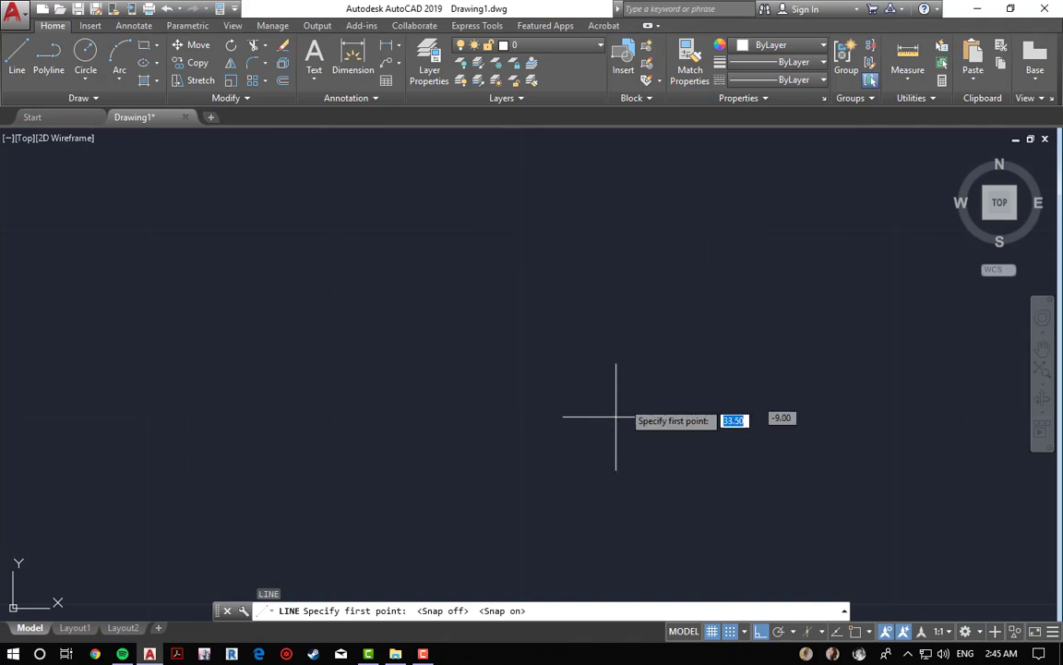
{"action": "scroll", "coordinate": [615, 343], "scroll_direction": "down", "scroll_amount": 4}
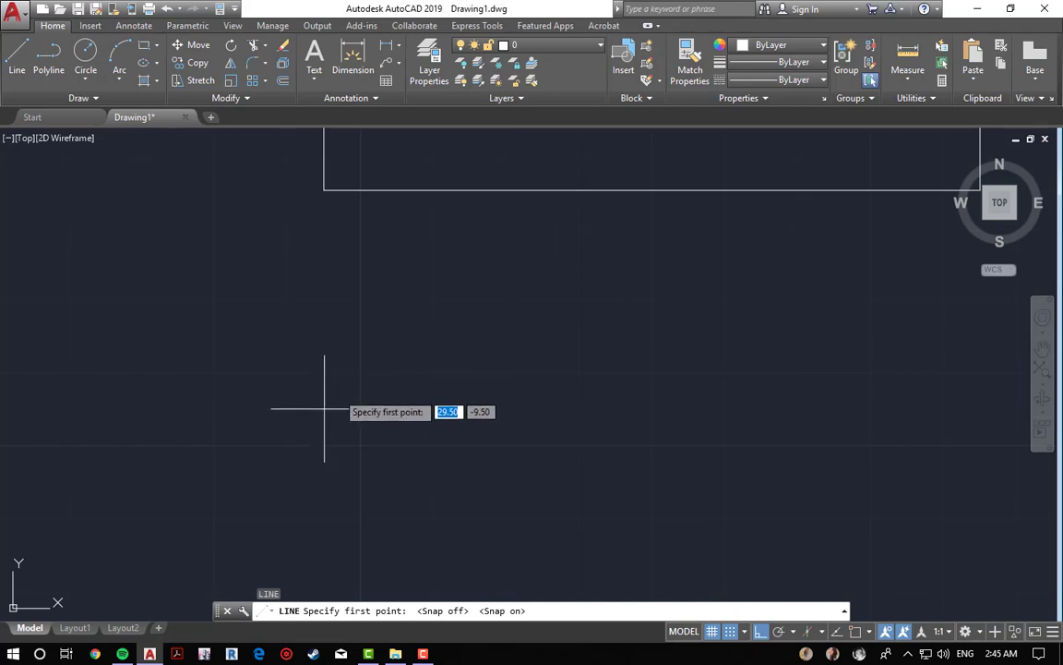
{"action": "scroll", "coordinate": [359, 386], "scroll_direction": "up", "scroll_amount": 2}
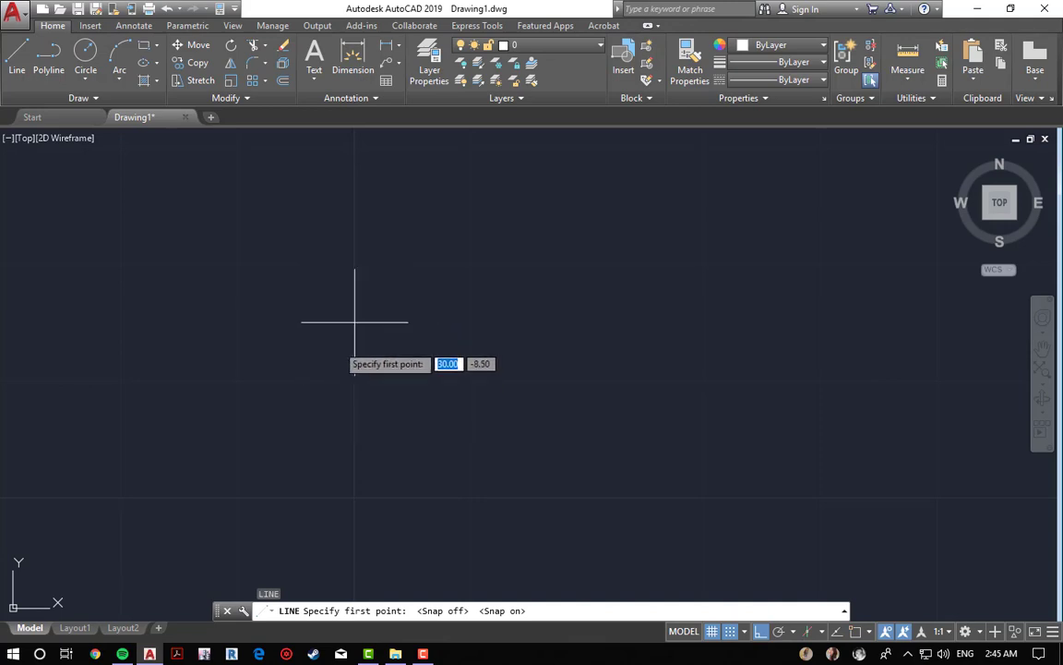
{"action": "scroll", "coordinate": [354, 322], "scroll_direction": "down", "scroll_amount": 4}
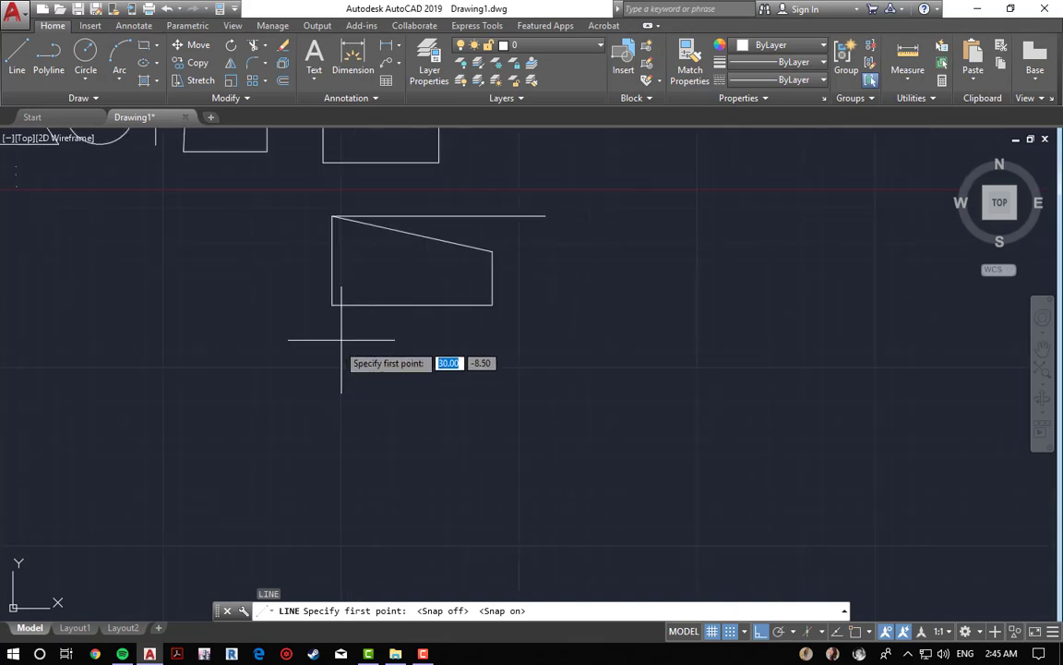
{"action": "left_click", "coordinate": [745, 631]}
{"action": "left_click", "coordinate": [377, 451]}
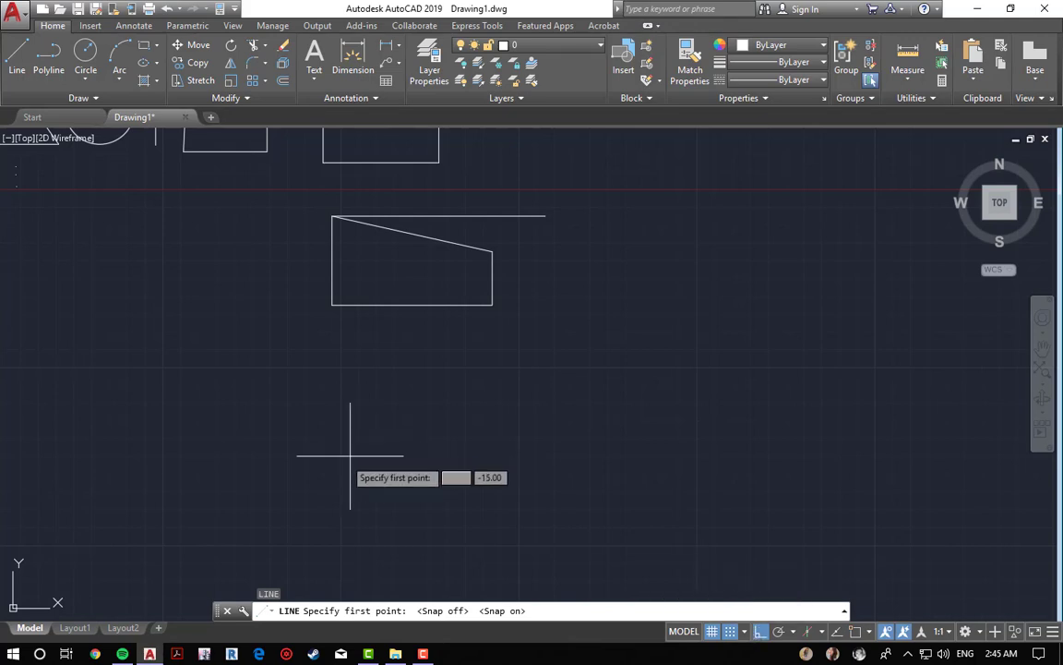
{"action": "scroll", "coordinate": [507, 378], "scroll_direction": "up", "scroll_amount": 4}
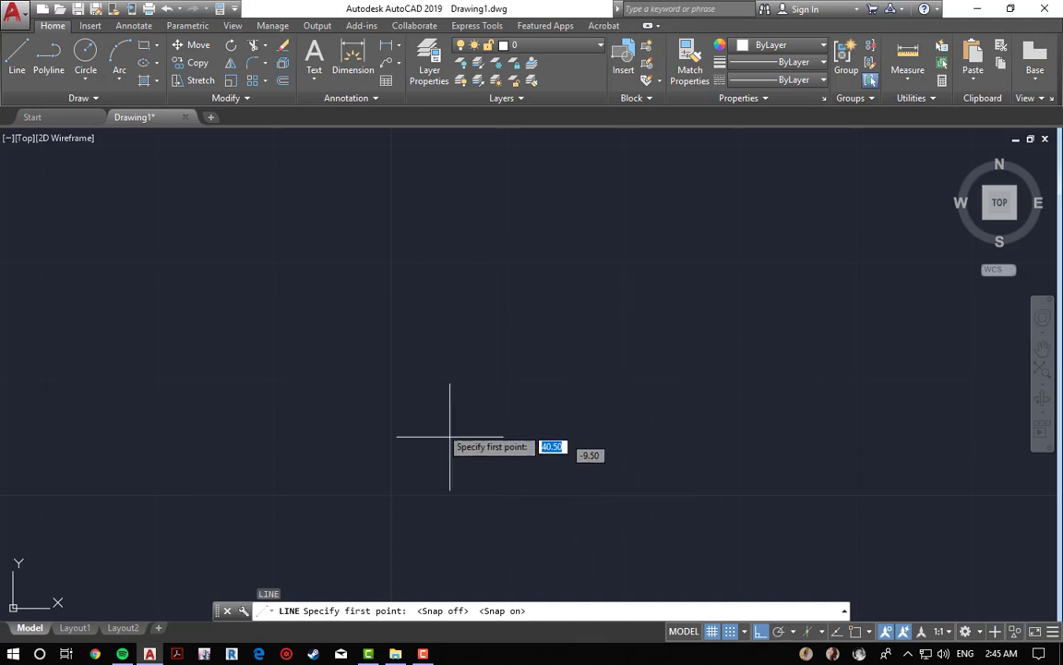
{"action": "scroll", "coordinate": [391, 369], "scroll_direction": "down", "scroll_amount": 3}
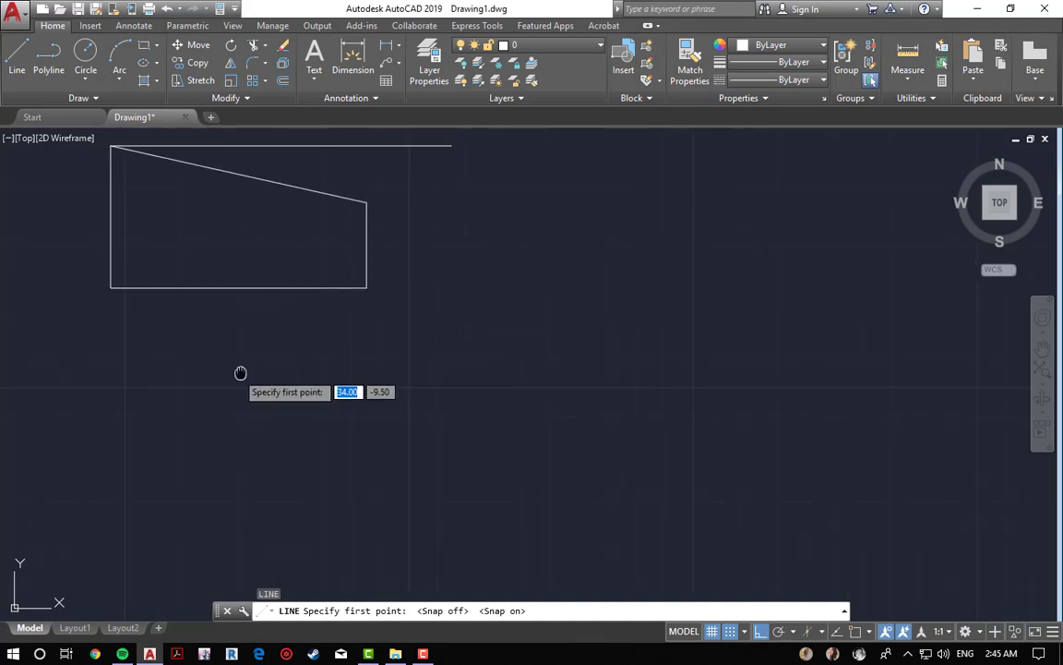
{"action": "middle_click_drag", "start_coordinate": [352, 364], "coordinate": [553, 403]}
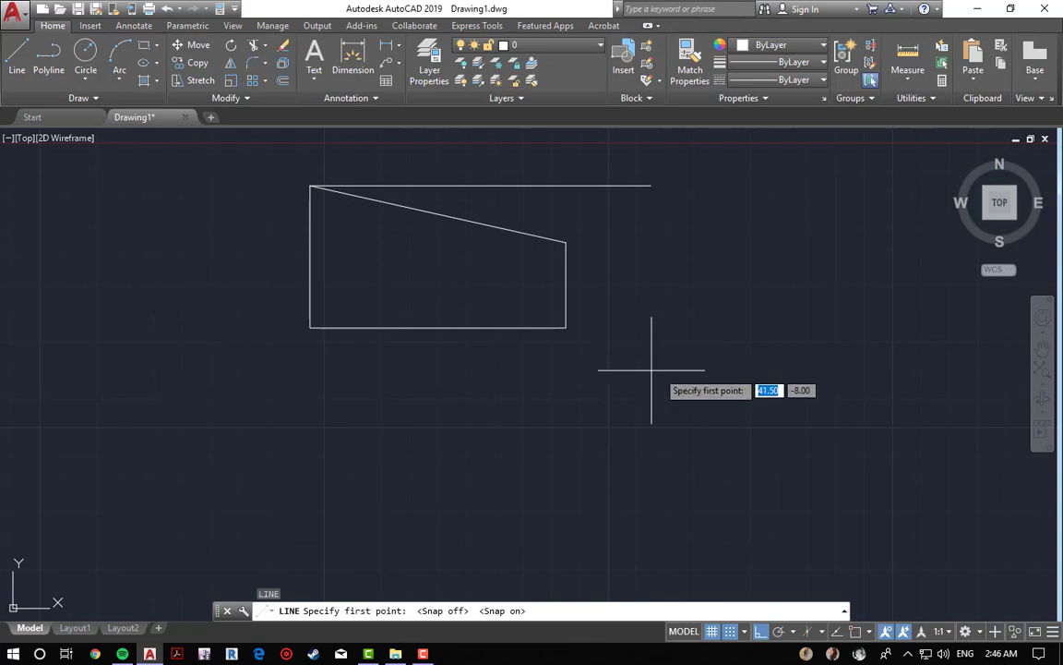
{"action": "middle_click_drag", "start_coordinate": [695, 463], "coordinate": [656, 375]}
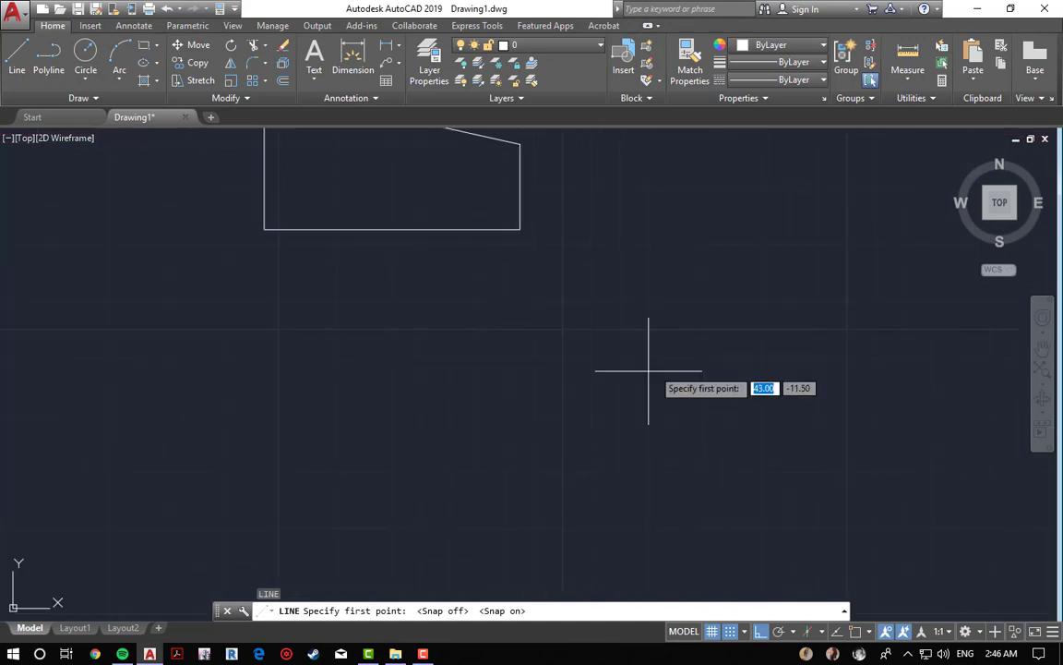
Step: Turn off grid snap and cancel the line command
{"action": "key", "text": "F9"}
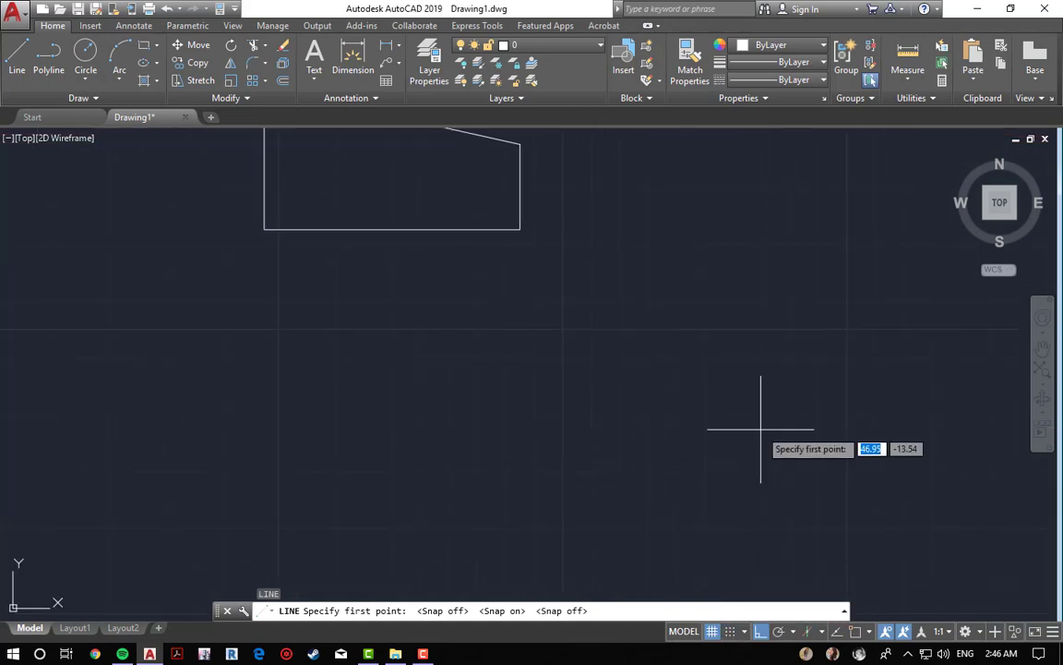
{"action": "middle_click_drag", "start_coordinate": [759, 429], "coordinate": [591, 499]}
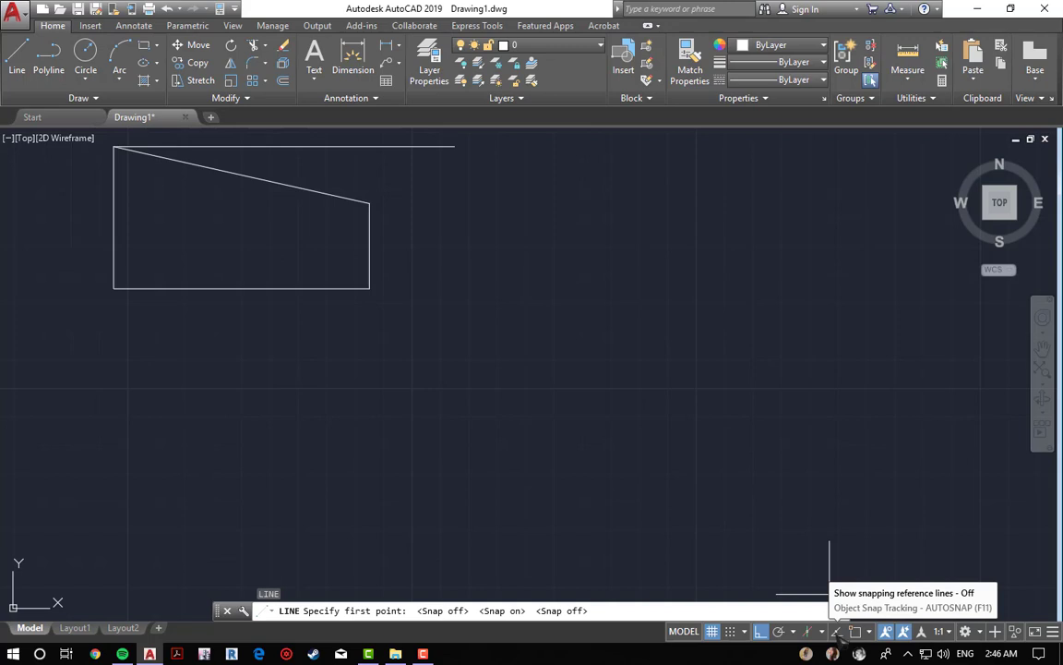
{"action": "middle_click_drag", "start_coordinate": [435, 354], "coordinate": [600, 554]}
{"action": "key", "text": "Escape"}
{"action": "key", "text": "Escape"}
{"action": "key", "text": "Escape"}
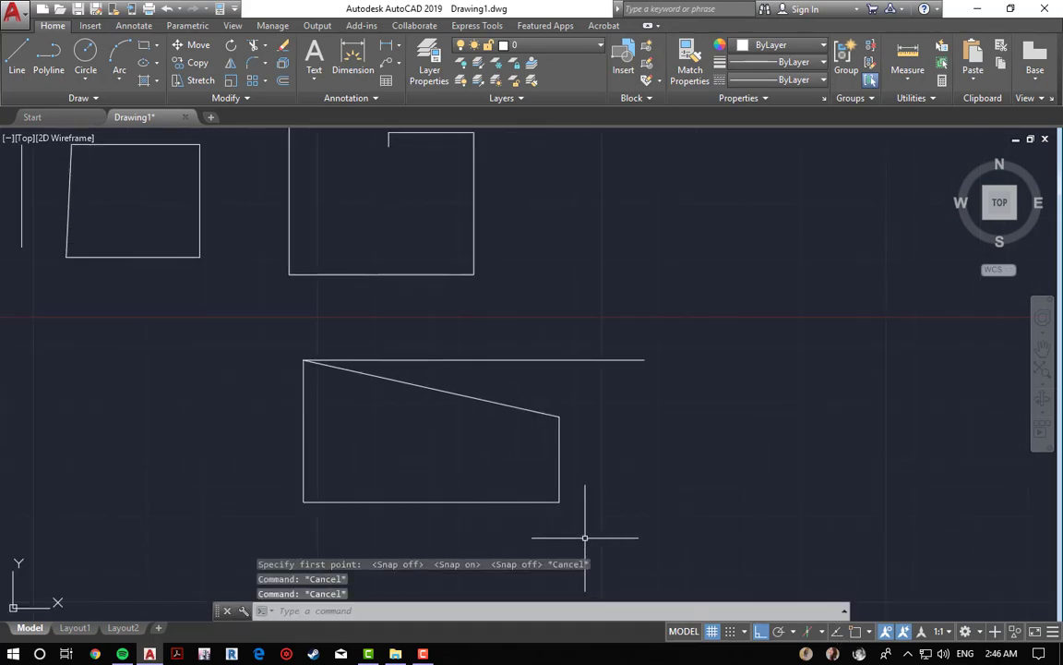
{"action": "key", "text": "Escape"}
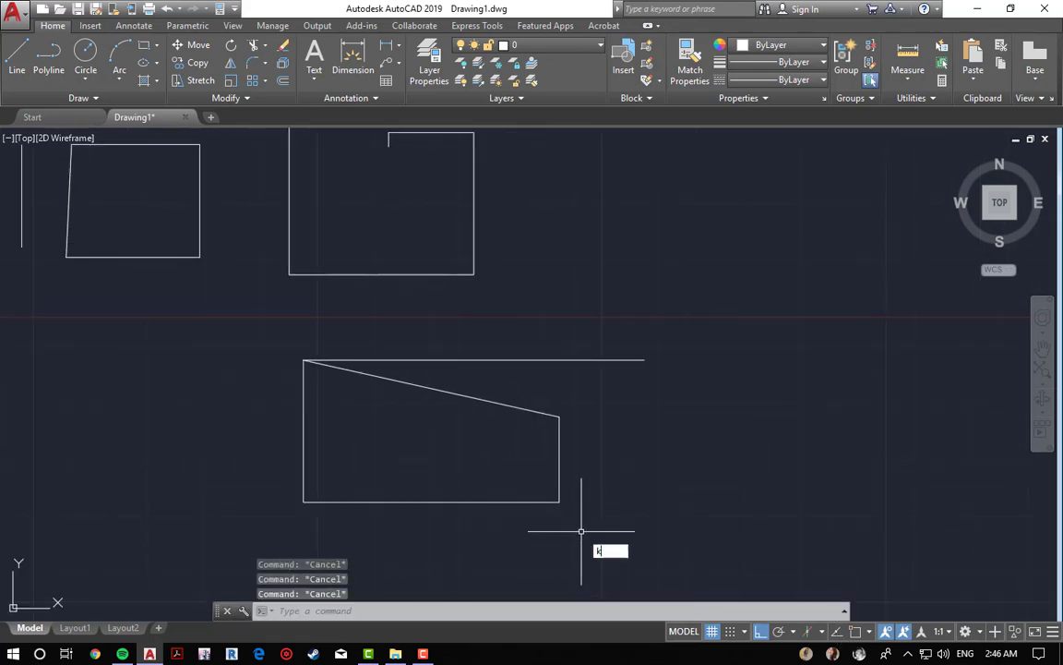
{"action": "key", "text": "Escape"}
Step: Start a line at the lower-right corner of the slanted shape and turn on Polar Tracking
{"action": "type", "text": "l"}
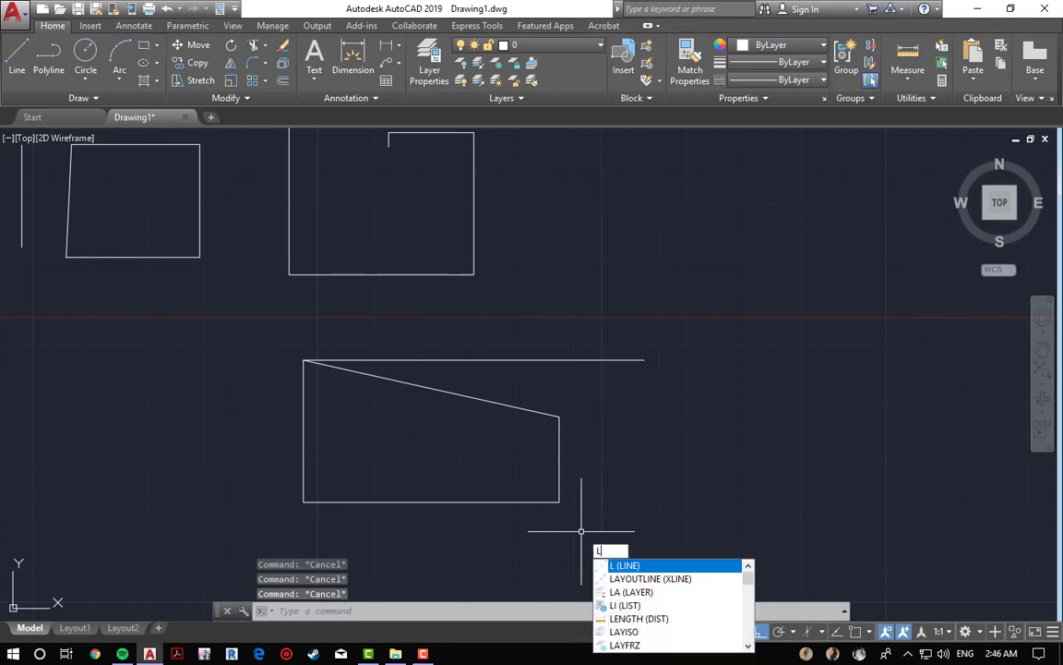
{"action": "key", "text": "Return"}
{"action": "left_click", "coordinate": [559, 502]}
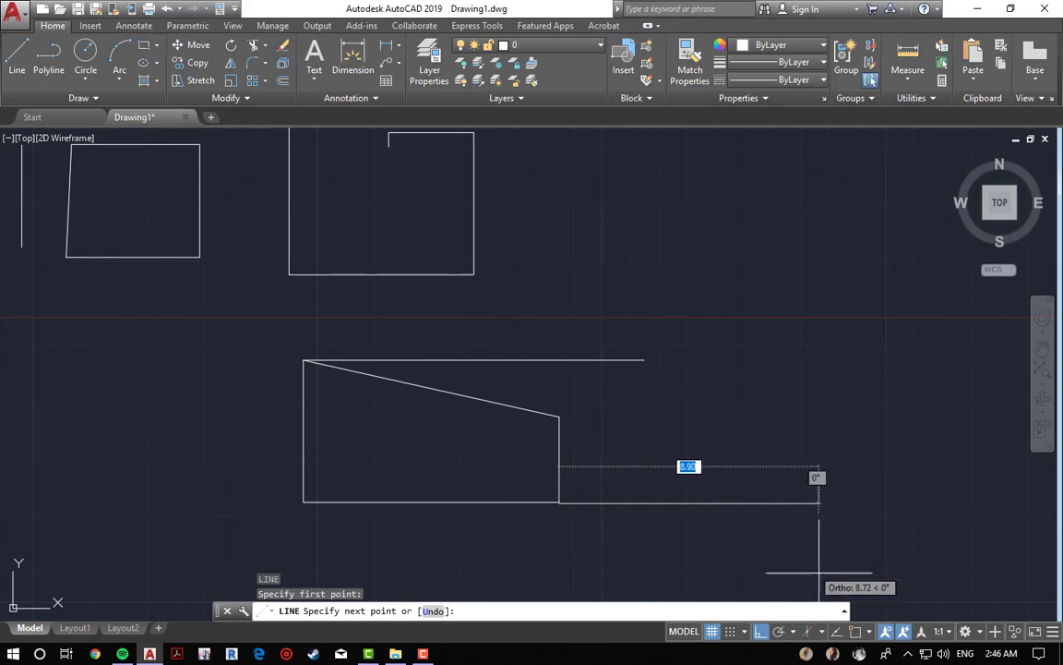
{"action": "left_click", "coordinate": [780, 631]}
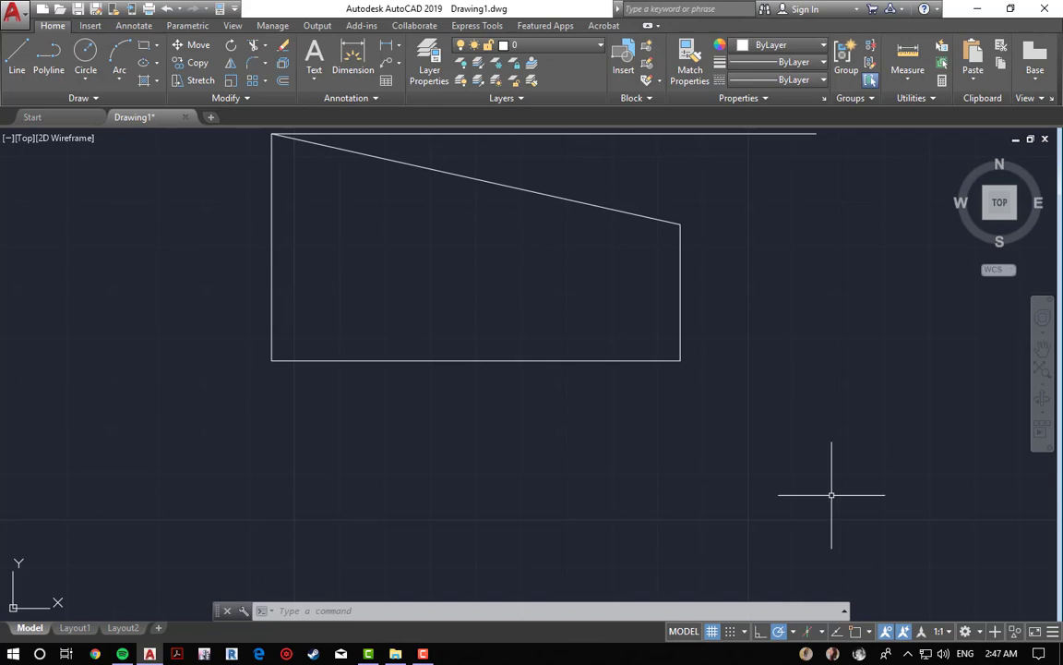
Step: Turn Object Snap back on with Nearest mode checked
{"action": "left_click", "coordinate": [869, 632]}
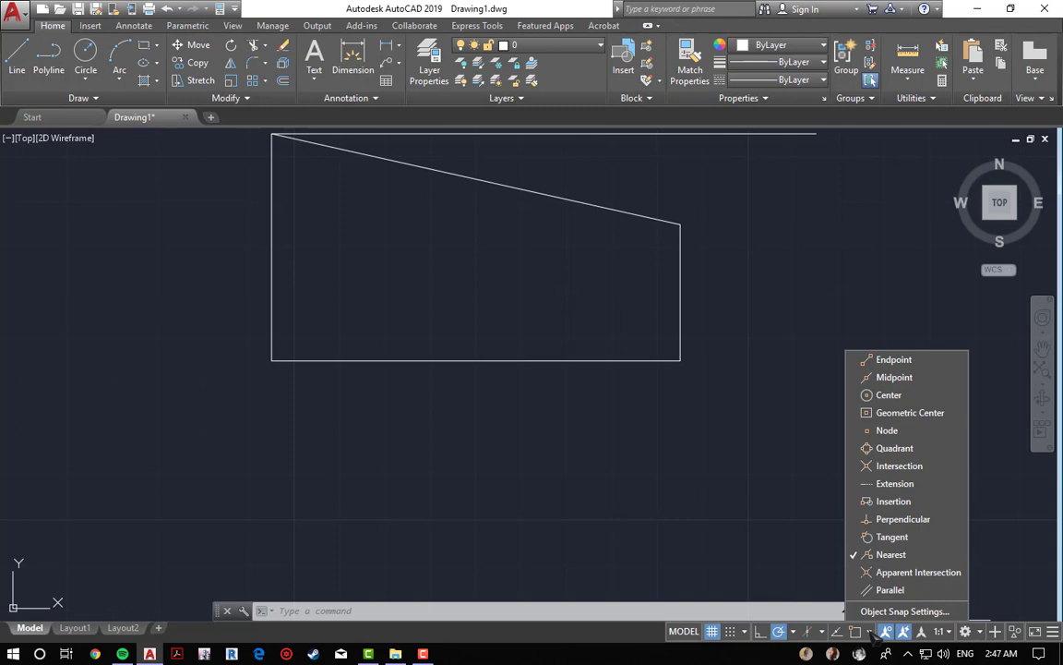
{"action": "left_click", "coordinate": [856, 633]}
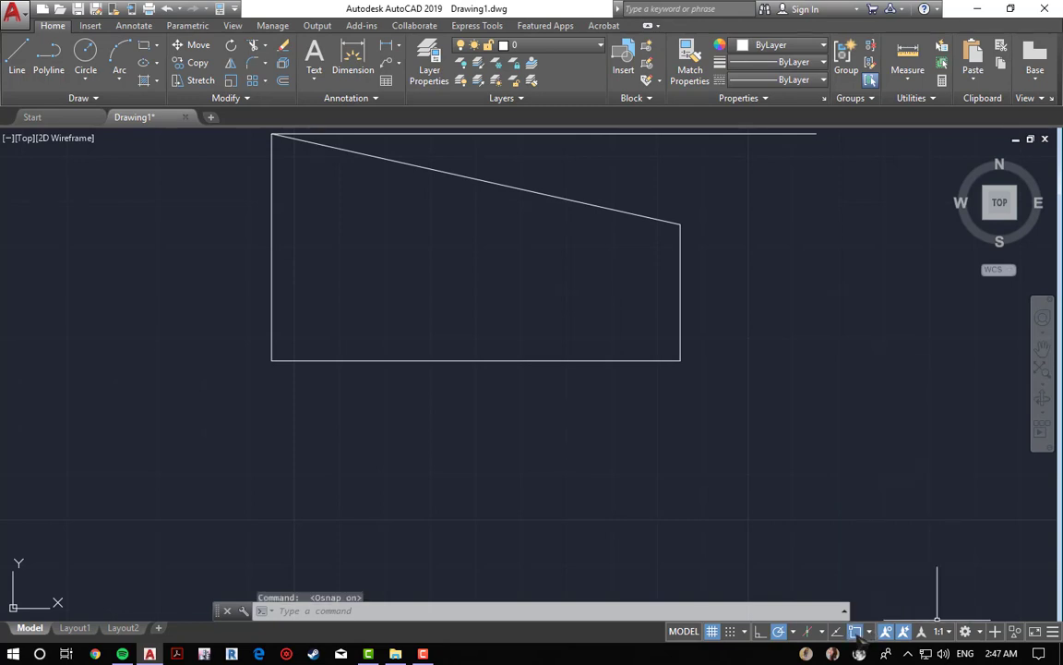
Step: Toggle Object Snap off and on and review the list of available object snap modes
{"action": "left_click", "coordinate": [856, 633]}
{"action": "left_click", "coordinate": [855, 633]}
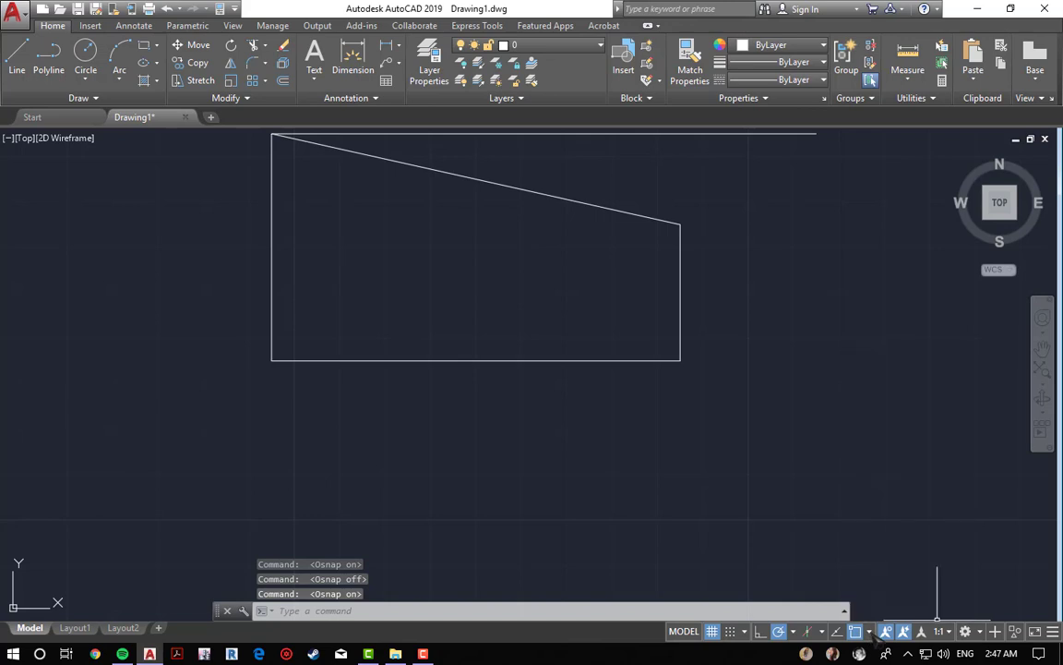
{"action": "left_click", "coordinate": [868, 633]}
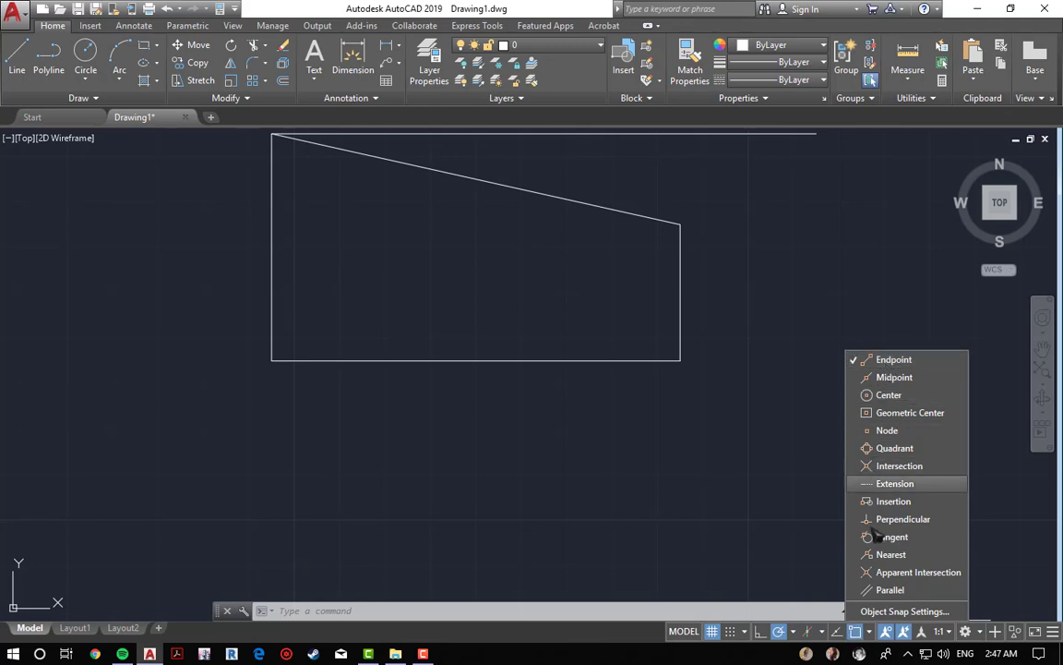
{"action": "left_click", "coordinate": [858, 640]}
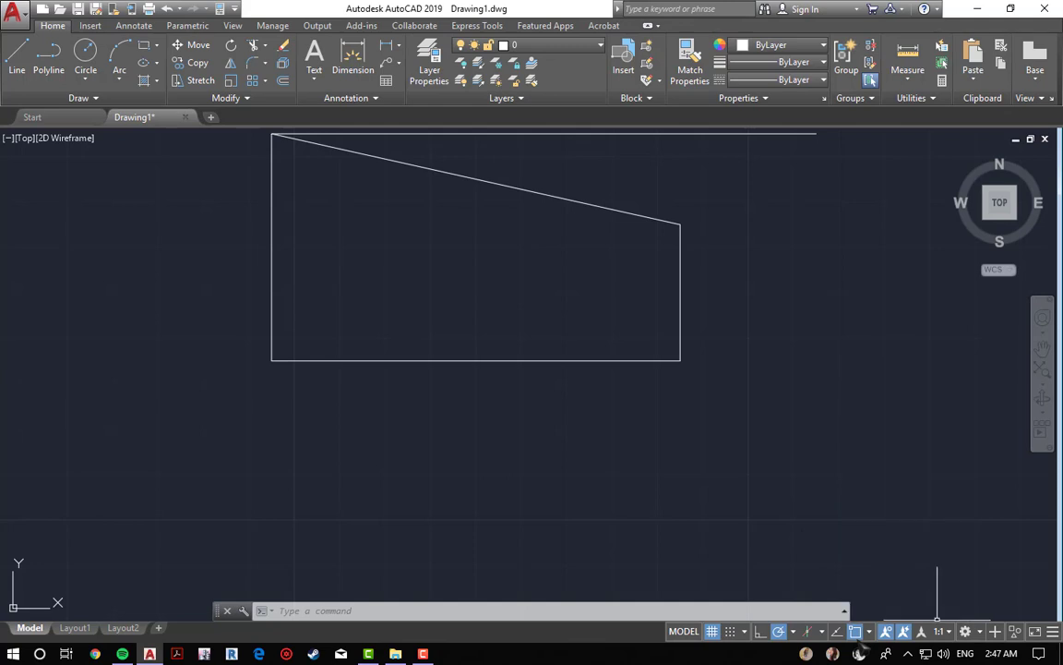
{"action": "key", "text": "F3"}
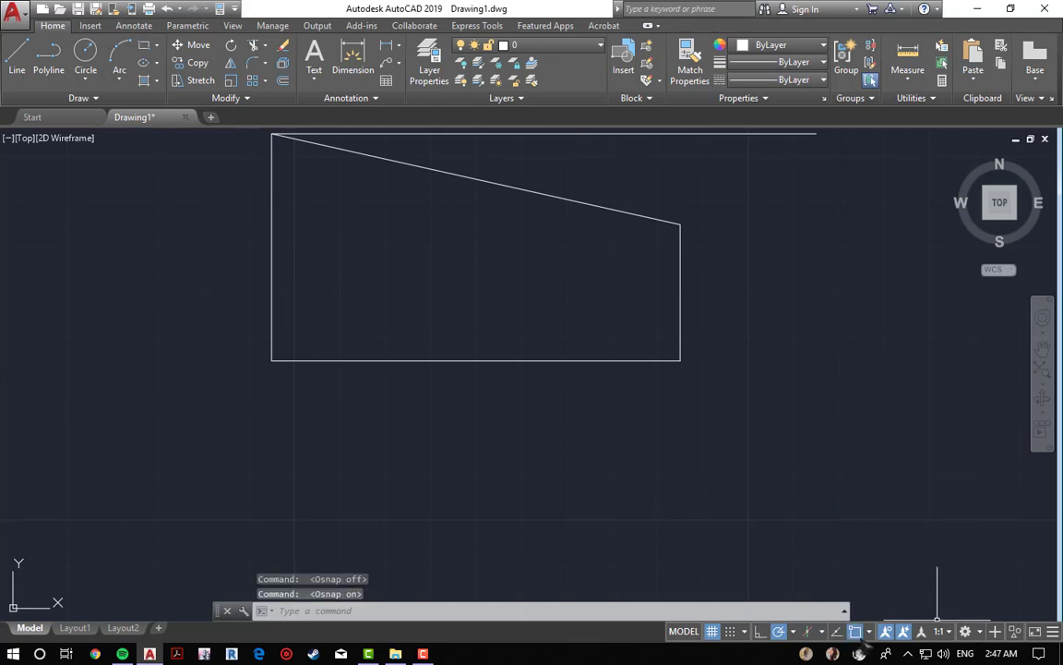
{"action": "left_click", "coordinate": [867, 633]}
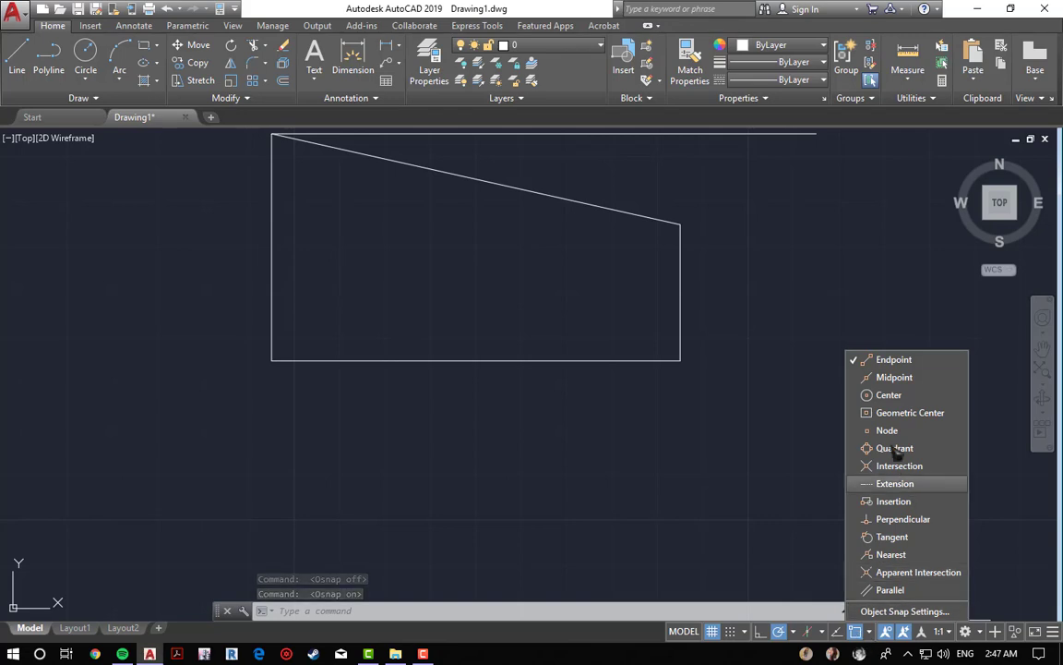
{"action": "left_click", "coordinate": [708, 447]}
{"action": "key", "text": "Escape"}
{"action": "key", "text": "Escape"}
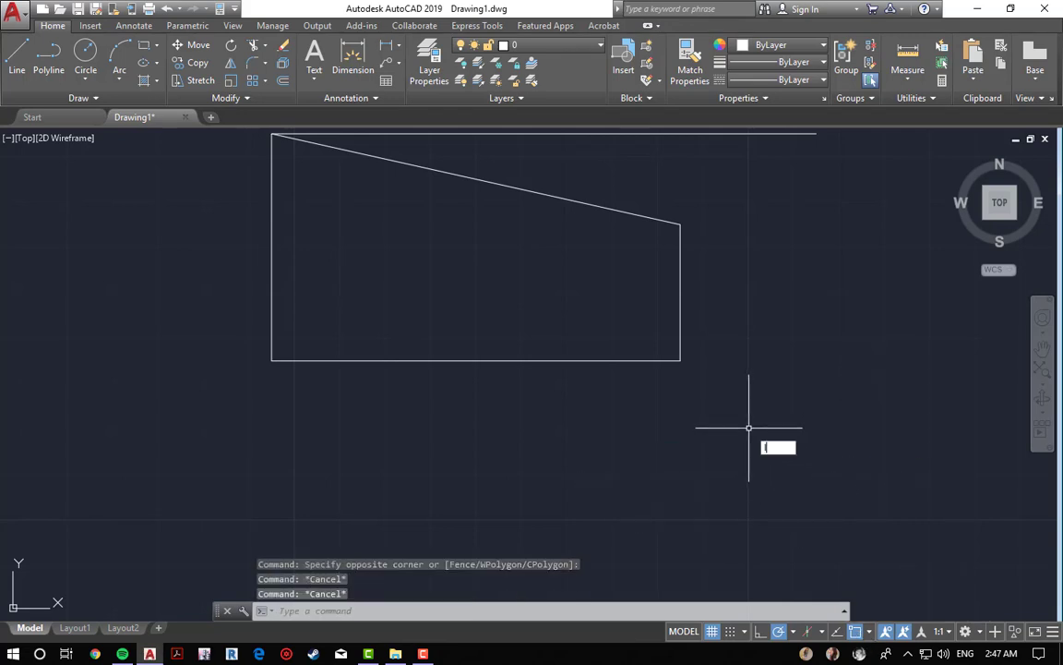
Step: Start a line with Midpoint snap enabled, pick a first point below the slanted shape, and cancel it
{"action": "type", "text": "l"}
{"action": "key", "text": "Return"}
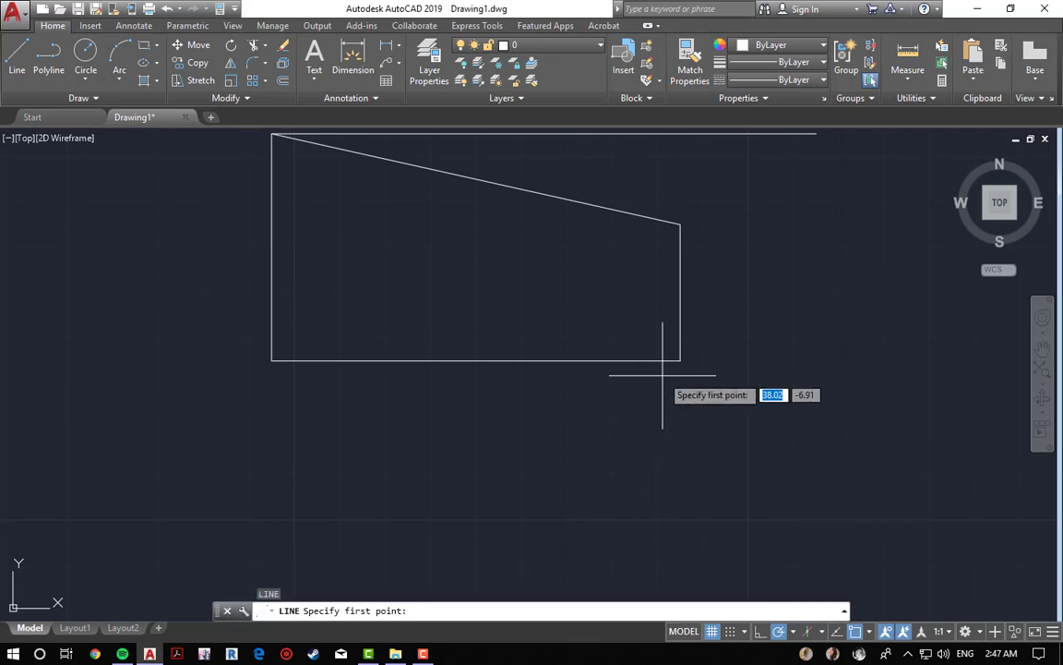
{"action": "scroll", "coordinate": [683, 364], "scroll_direction": "up", "scroll_amount": 2}
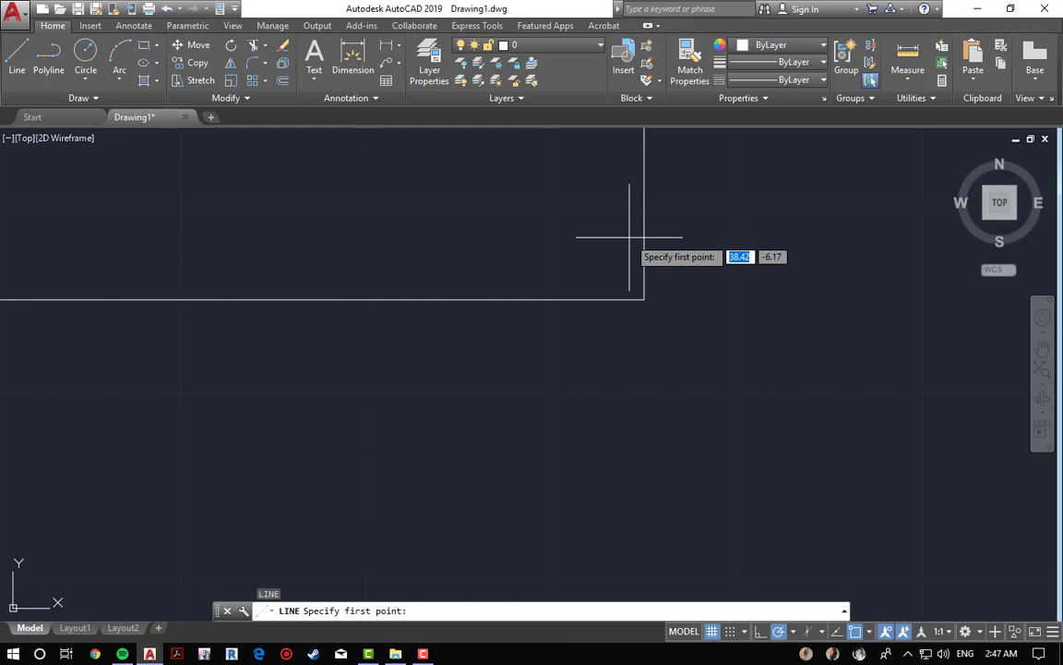
{"action": "left_click", "coordinate": [868, 631]}
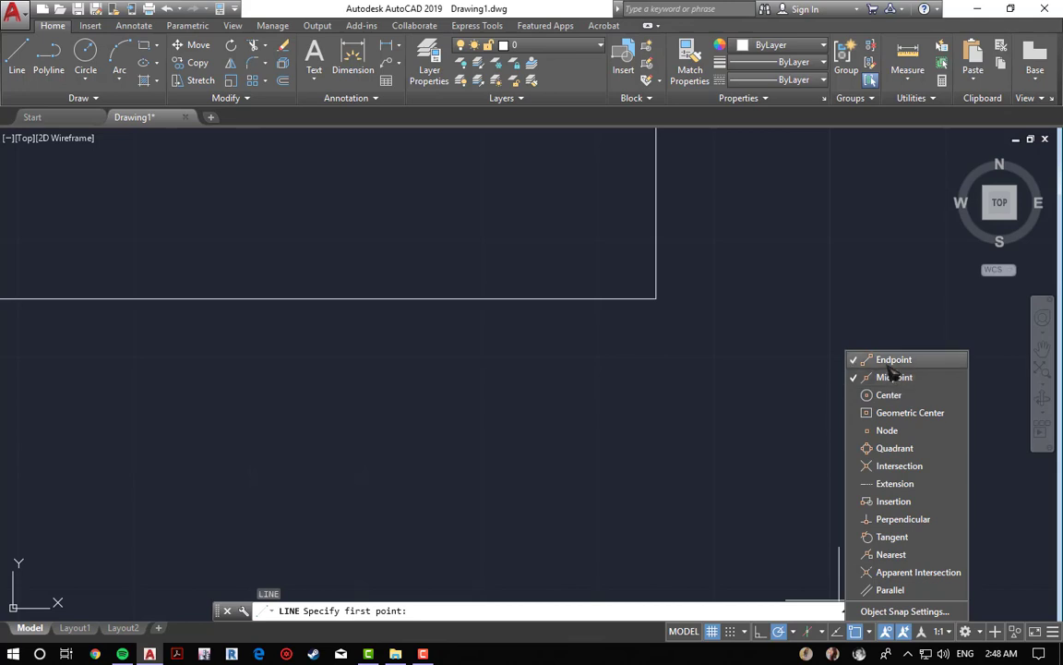
{"action": "left_click", "coordinate": [612, 441]}
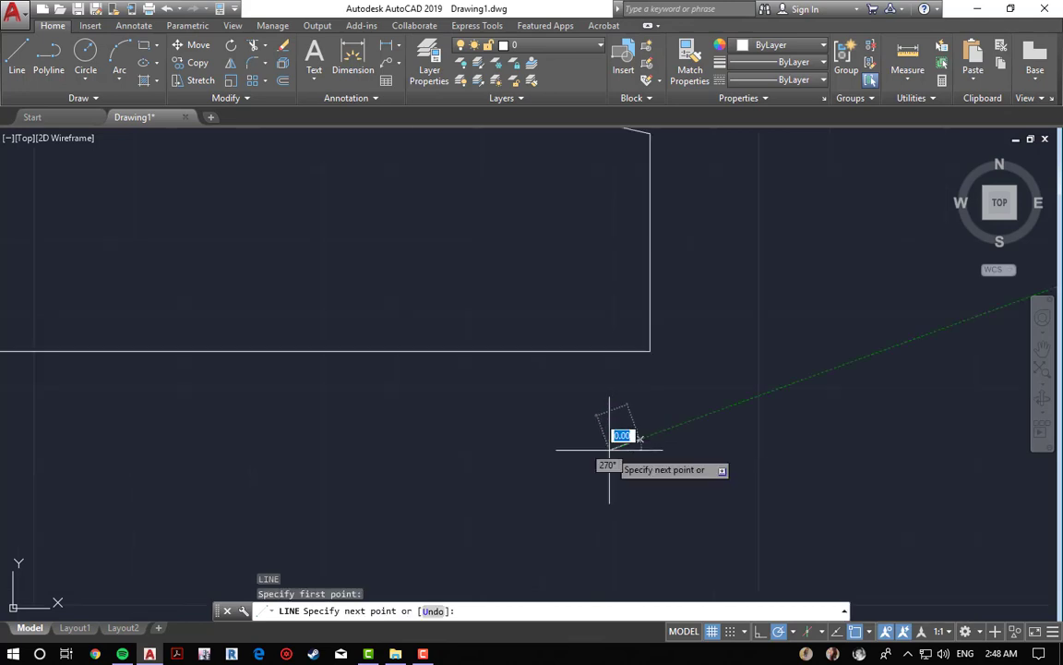
{"action": "scroll", "coordinate": [612, 462], "scroll_direction": "down", "scroll_amount": 3}
{"action": "key", "text": "Escape"}
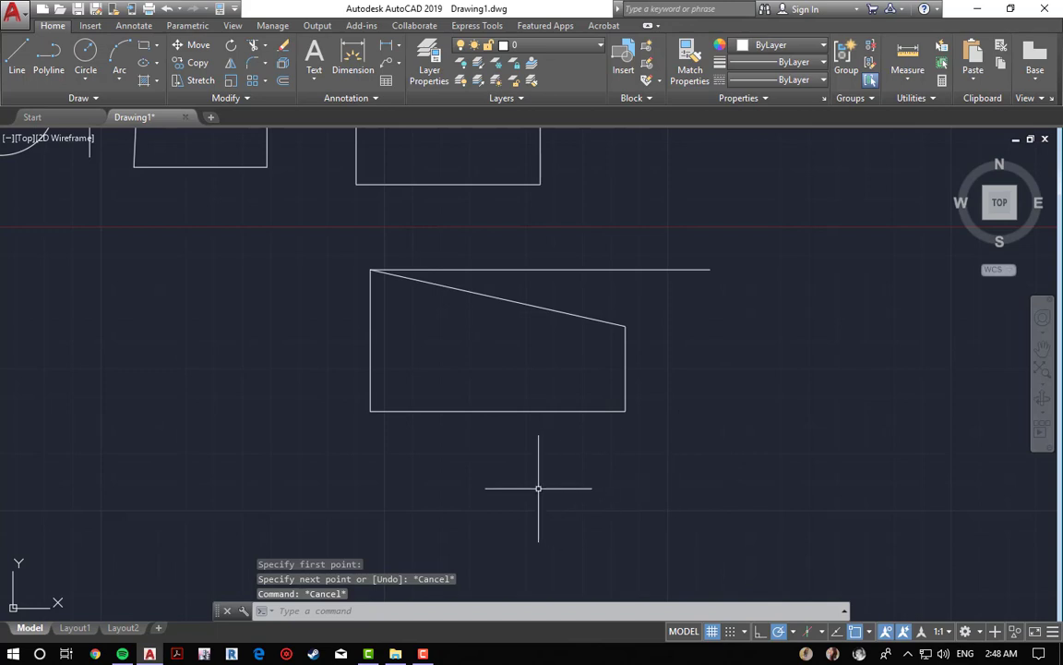
Step: Draw a vertical line downward starting from the midpoint of the square's bottom edge
{"action": "key", "text": "space"}
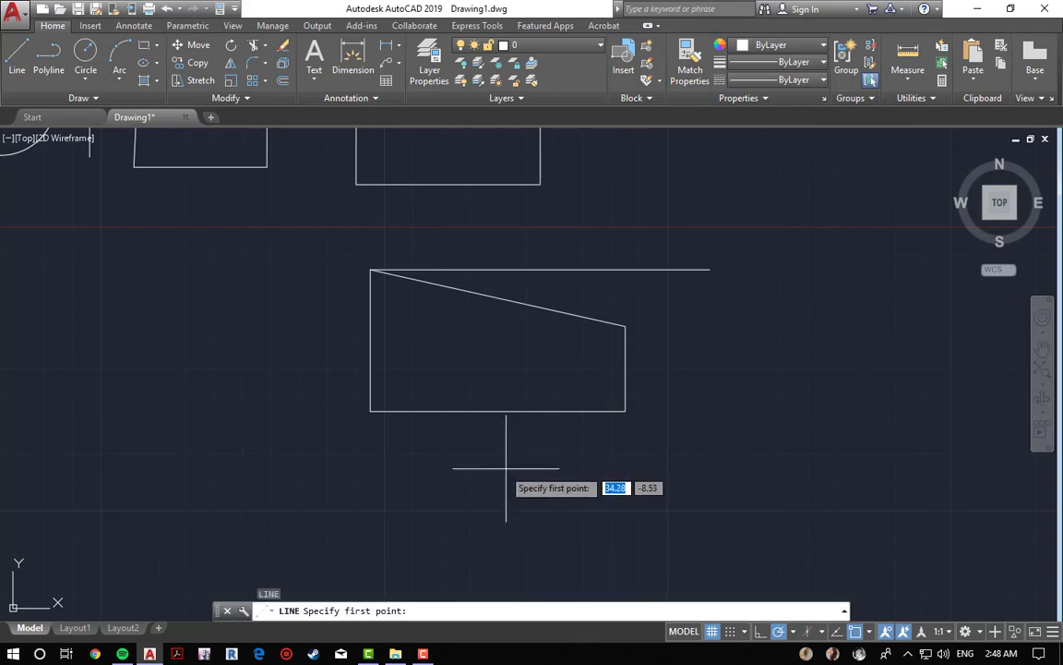
{"action": "middle_click_drag", "start_coordinate": [184, 281], "coordinate": [598, 470]}
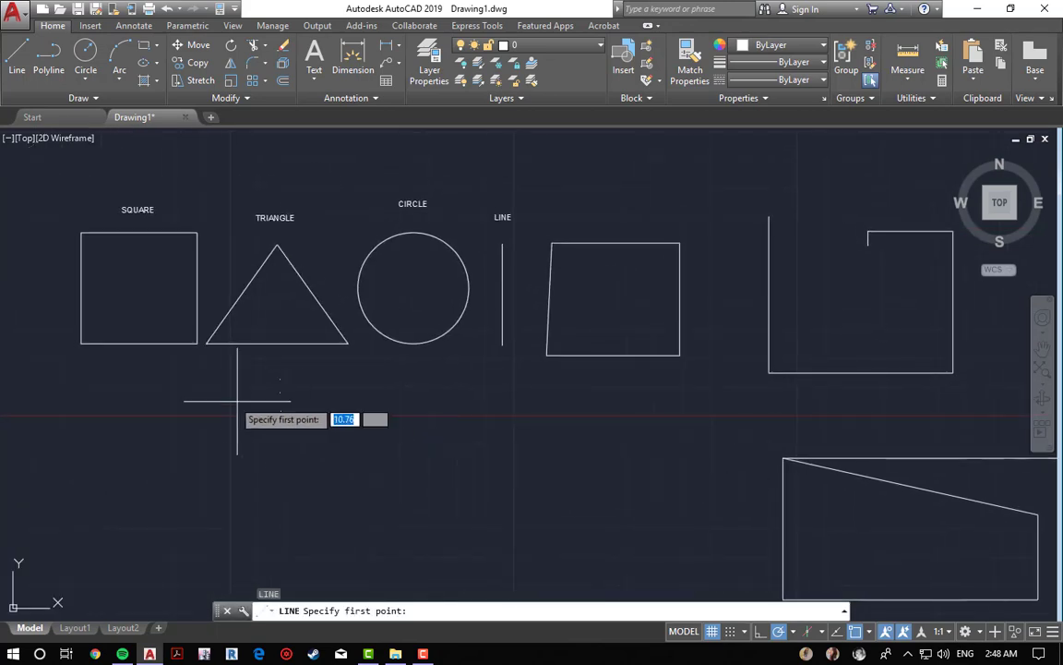
{"action": "middle_click_drag", "start_coordinate": [222, 384], "coordinate": [558, 442]}
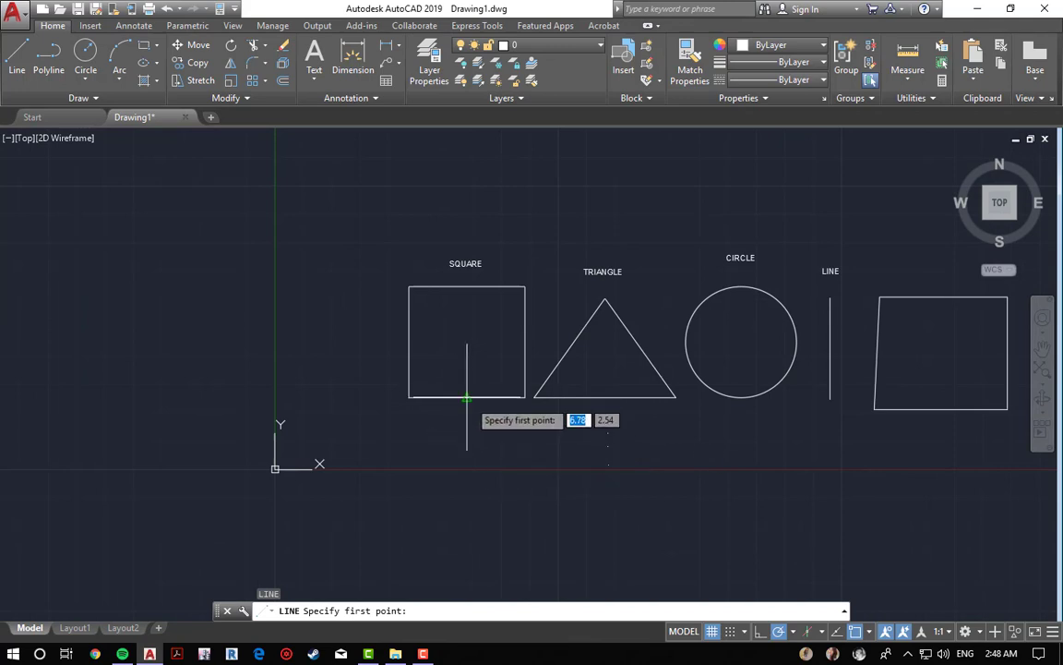
{"action": "scroll", "coordinate": [457, 415], "scroll_direction": "up", "scroll_amount": 3}
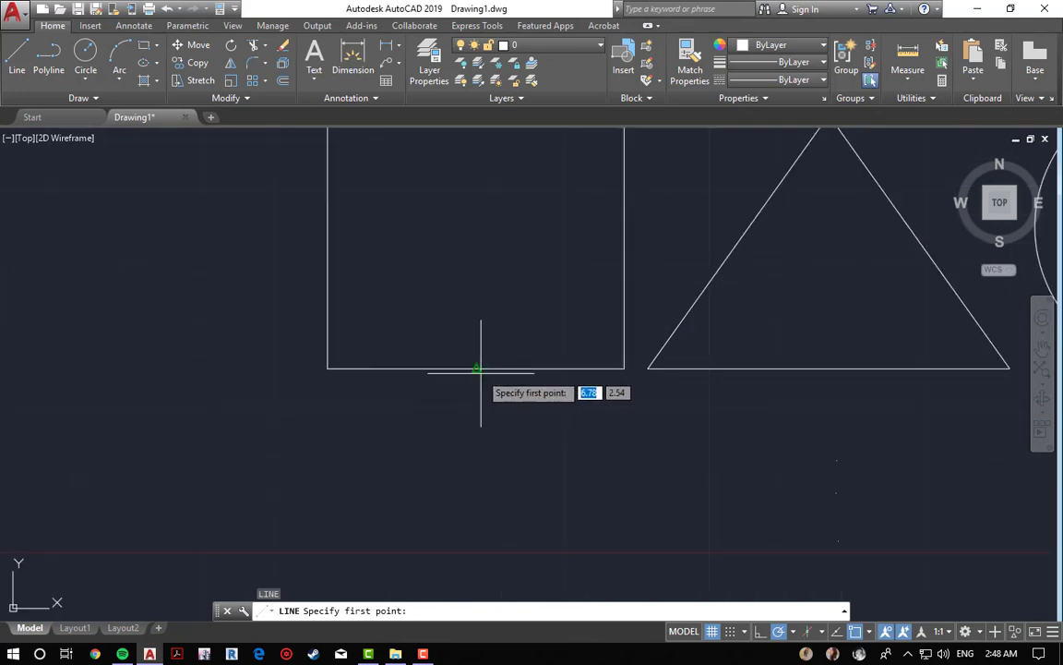
{"action": "left_click", "coordinate": [477, 368]}
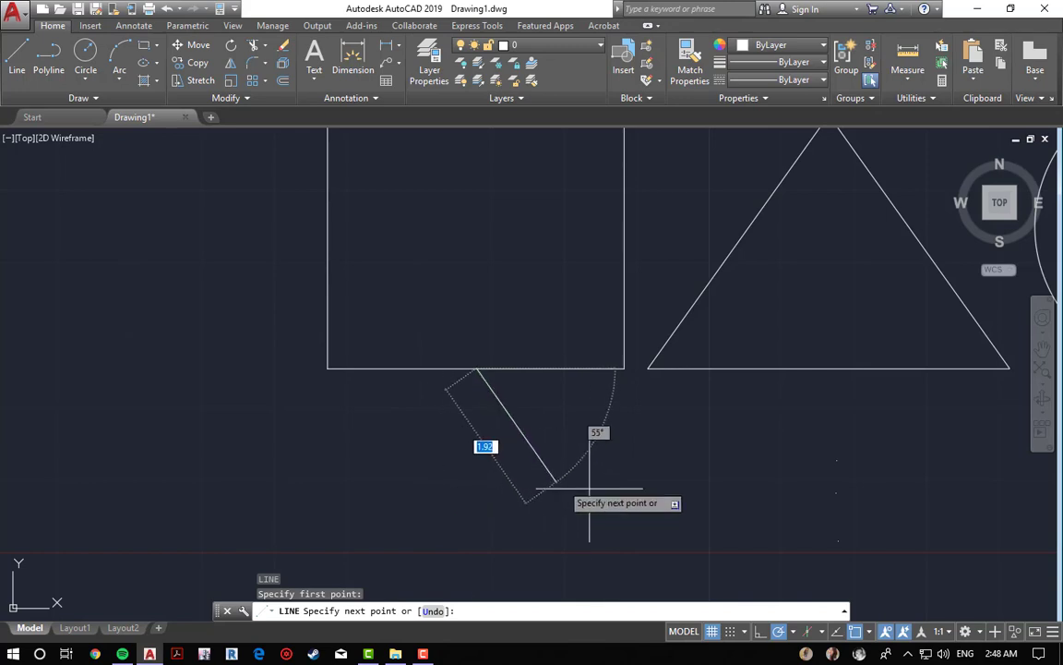
{"action": "left_click", "coordinate": [476, 526]}
{"action": "key", "text": "Escape"}
{"action": "key", "text": "Escape"}
Step: Set the object snap to Center mode only, clearing Endpoint and Midpoint
{"action": "left_click", "coordinate": [869, 631]}
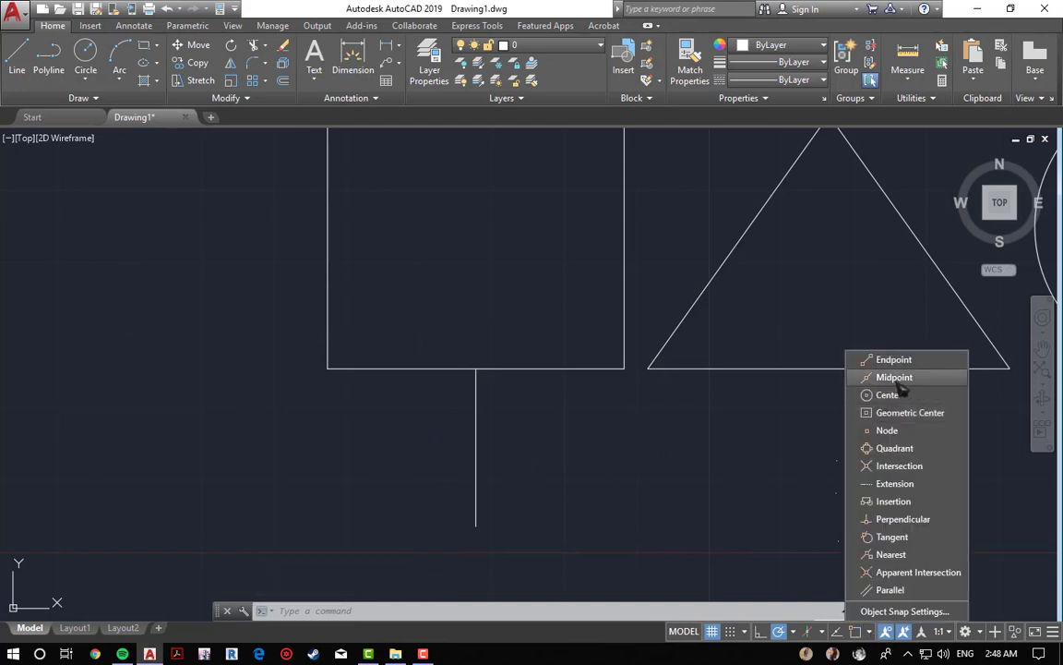
{"action": "scroll", "coordinate": [736, 428], "scroll_direction": "down", "scroll_amount": 3}
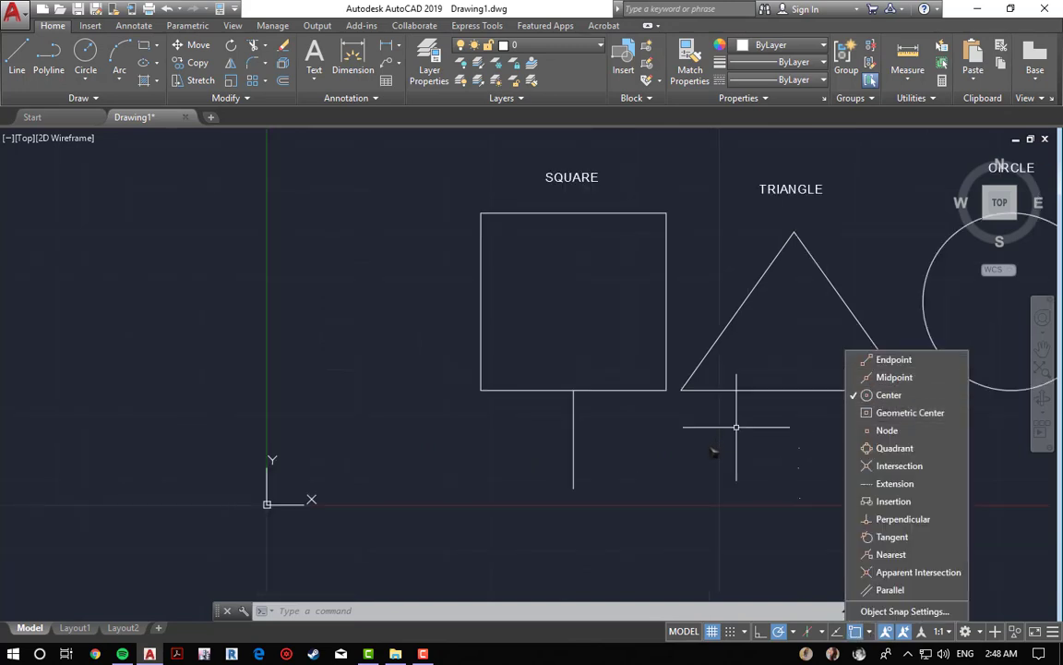
{"action": "mouse_move", "coordinate": [817, 460]}
{"action": "middle_mouse_down"}
{"action": "mouse_move", "coordinate": [672, 474]}
{"action": "mouse_move", "coordinate": [605, 467]}
{"action": "middle_mouse_up"}
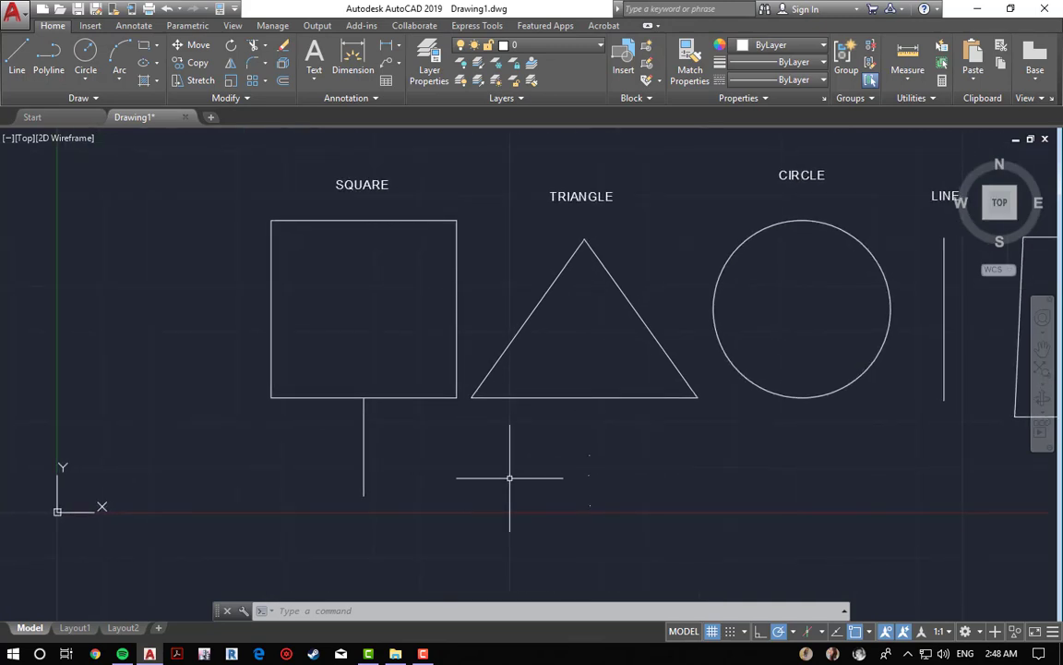
Step: Draw a line from the circle's centre diagonally down-right at 45° past the circle's edge
{"action": "type", "text": "l"}
{"action": "key", "text": "Return"}
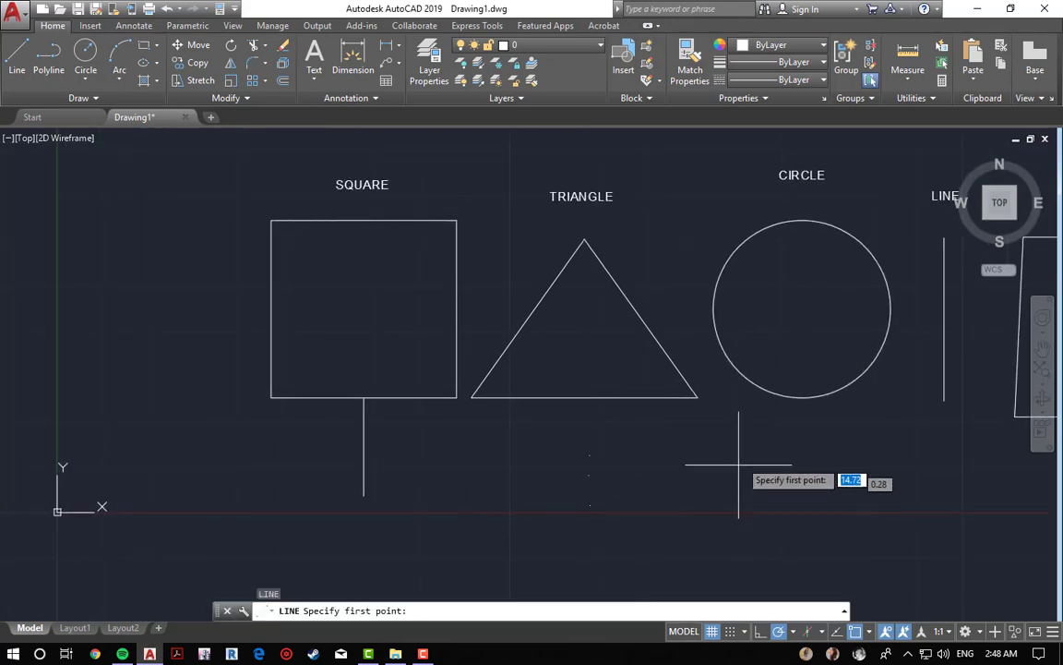
{"action": "middle_click_drag", "start_coordinate": [802, 308], "coordinate": [621, 377]}
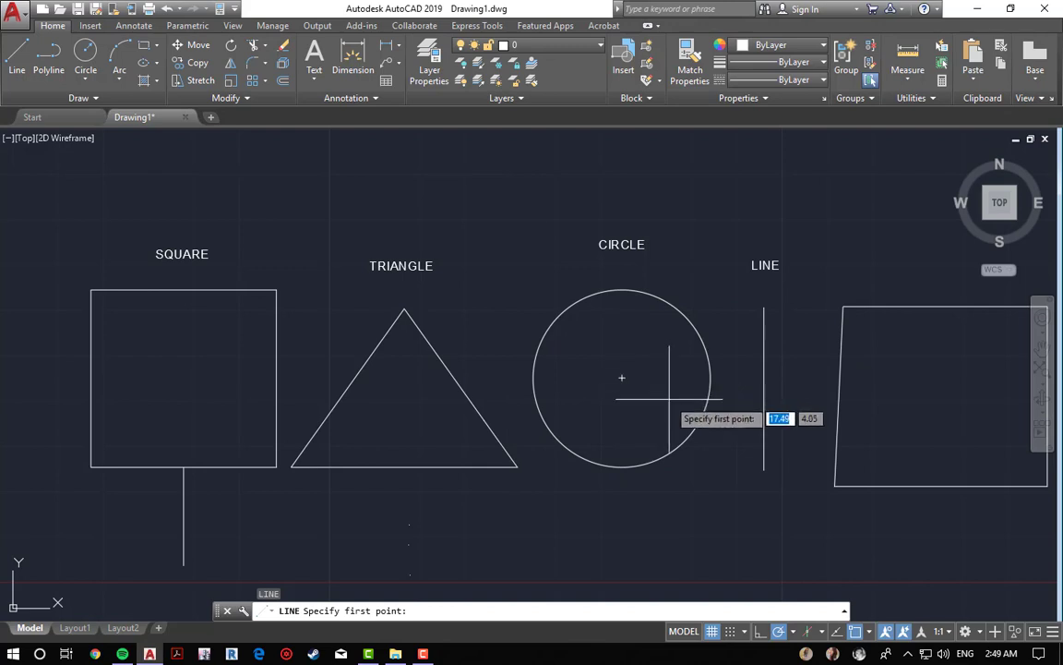
{"action": "scroll", "coordinate": [683, 406], "scroll_direction": "up", "scroll_amount": 4}
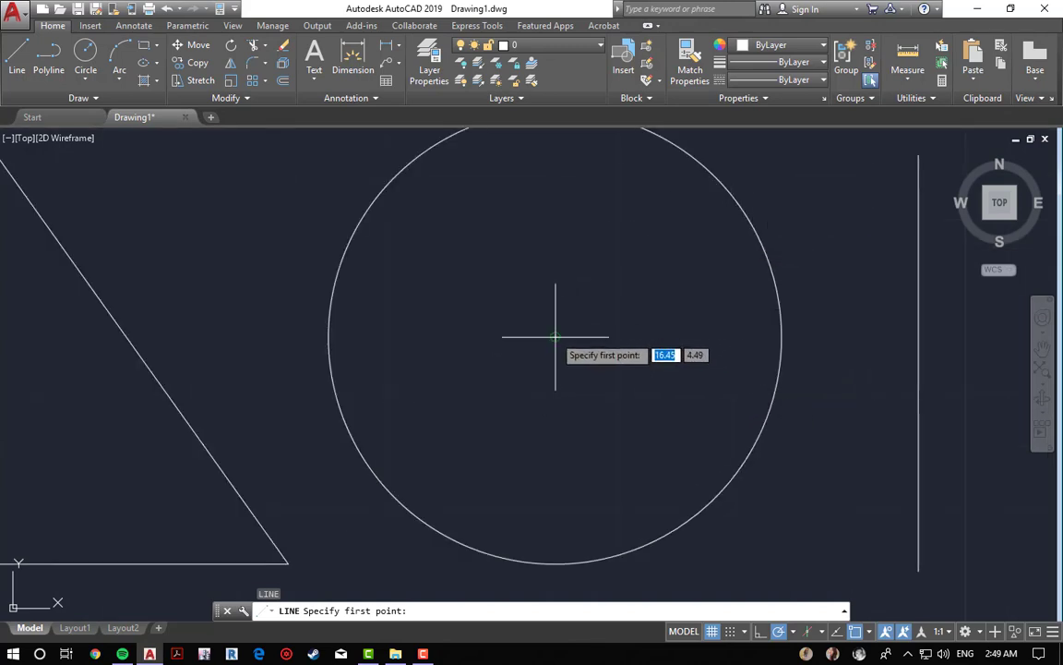
{"action": "left_click", "coordinate": [555, 337]}
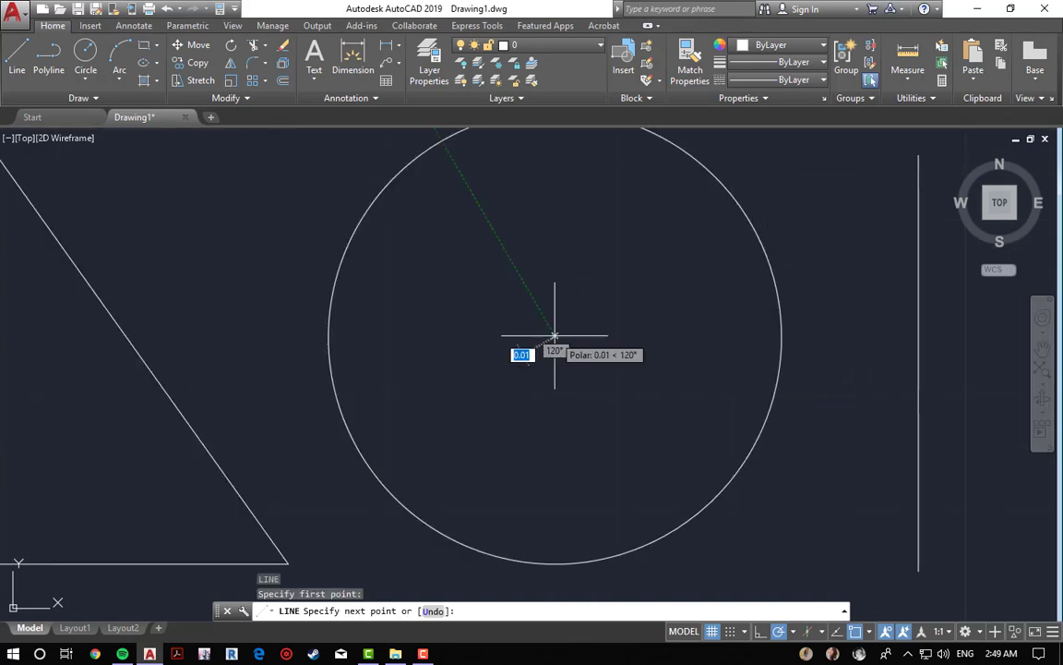
{"action": "left_click", "coordinate": [767, 522]}
{"action": "key", "text": "Escape"}
{"action": "key", "text": "Escape"}
{"action": "key", "text": "Escape"}
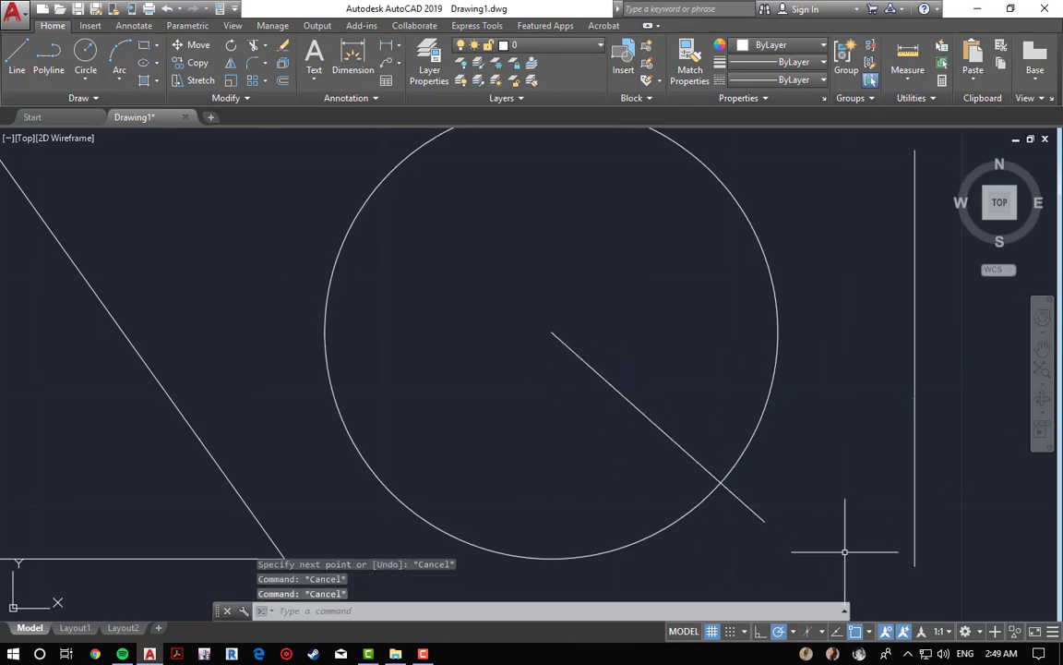
Step: Switch the object snap mode from Center to Geometric Center
{"action": "left_click", "coordinate": [870, 631]}
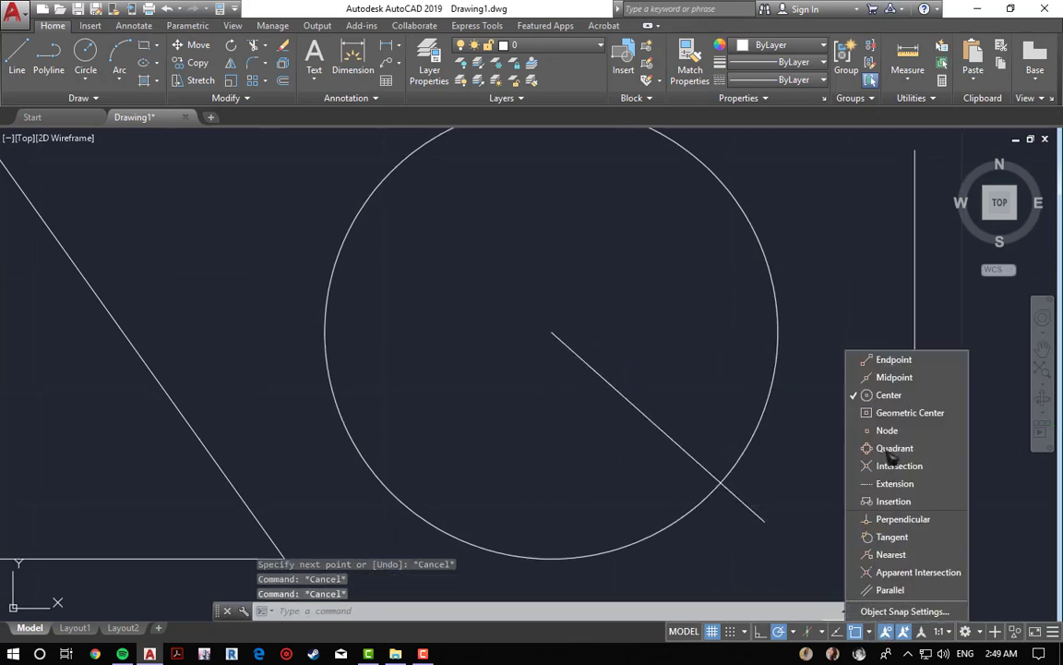
{"action": "left_click", "coordinate": [900, 413]}
{"action": "left_click", "coordinate": [889, 395]}
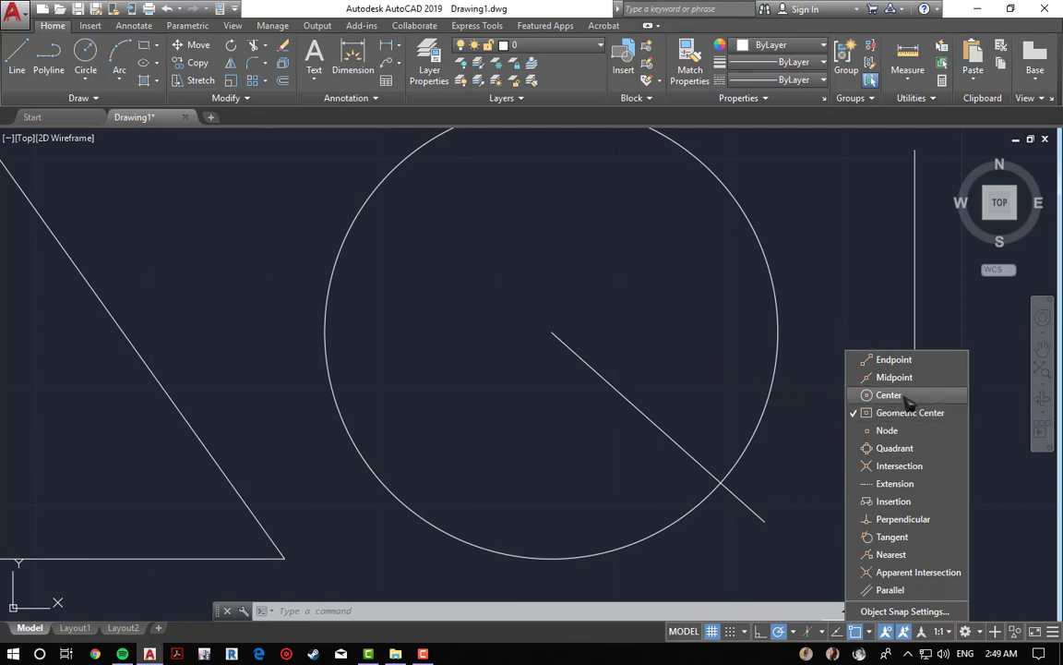
{"action": "left_click", "coordinate": [573, 385]}
{"action": "scroll", "coordinate": [498, 426], "scroll_direction": "down", "scroll_amount": 4}
{"action": "middle_click_drag", "start_coordinate": [471, 433], "coordinate": [734, 426]}
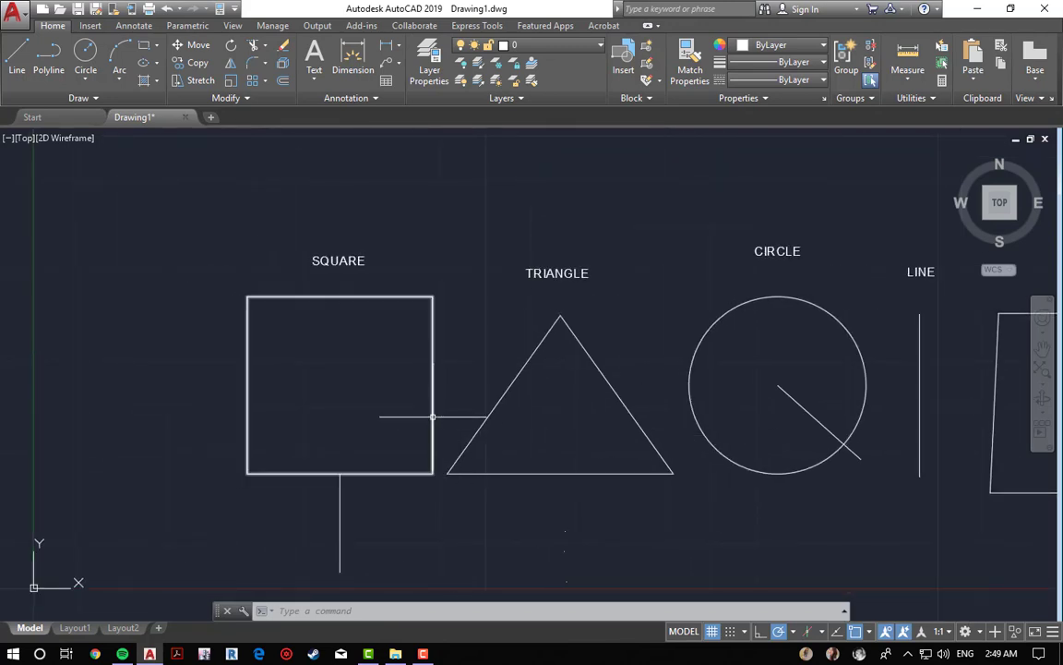
{"action": "left_click", "coordinate": [433, 417]}
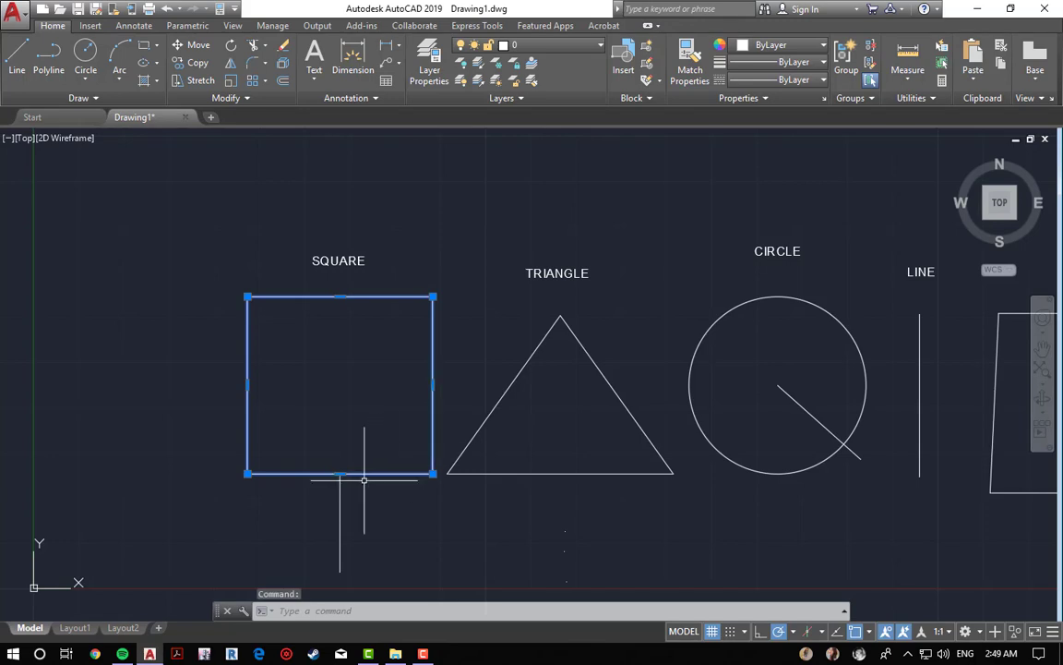
{"action": "scroll", "coordinate": [420, 401], "scroll_direction": "down", "scroll_amount": 2}
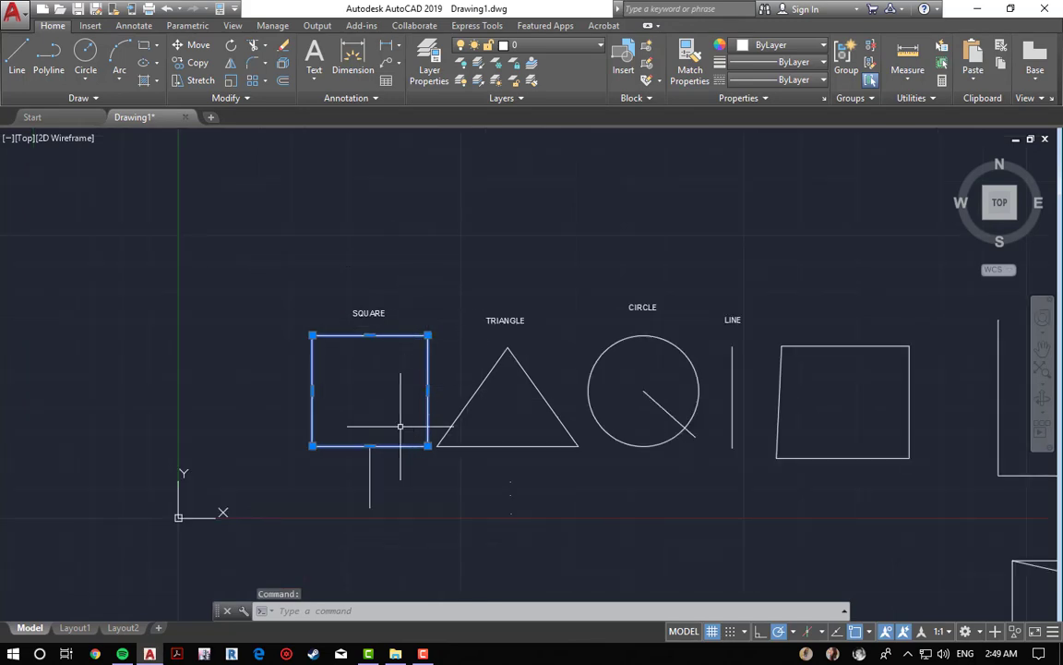
{"action": "key", "text": "Escape"}
{"action": "key", "text": "Escape"}
{"action": "key", "text": "Escape"}
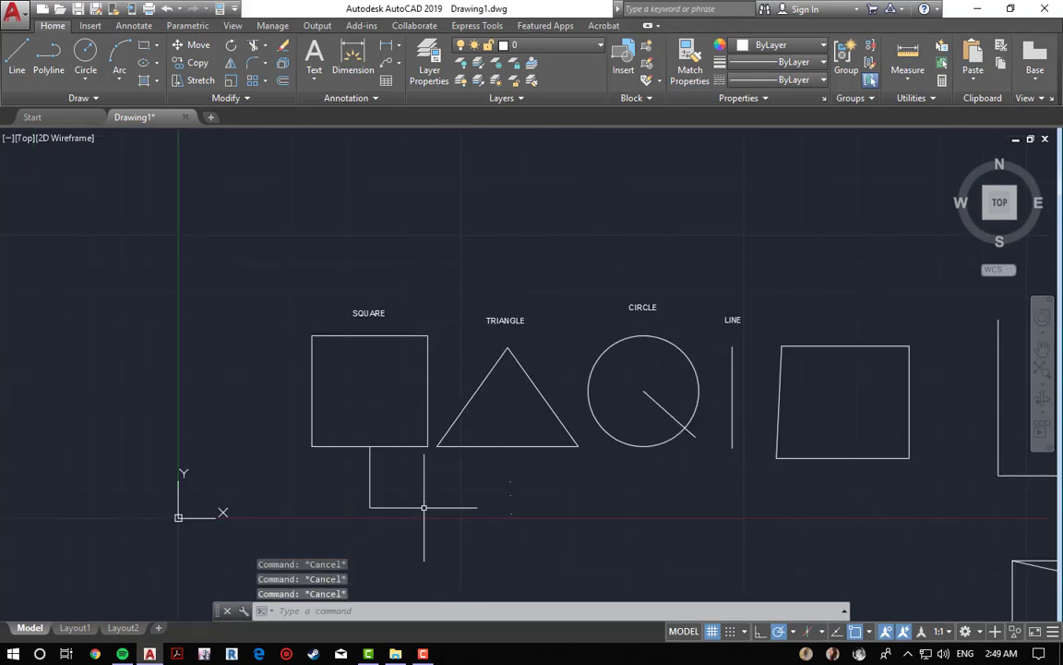
{"action": "left_click", "coordinate": [445, 528]}
{"action": "left_click", "coordinate": [338, 494]}
{"action": "left_click", "coordinate": [338, 494]}
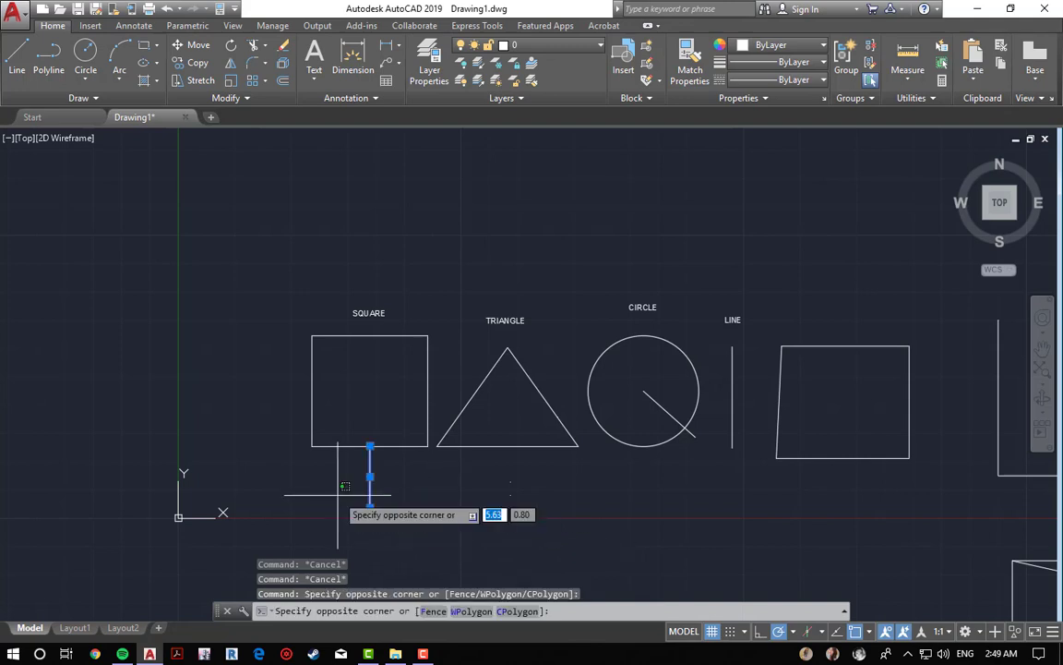
{"action": "left_click", "coordinate": [338, 494]}
{"action": "key", "text": "Escape"}
{"action": "key", "text": "Escape"}
Step: Erase the vertical line below the square
{"action": "left_click", "coordinate": [435, 512]}
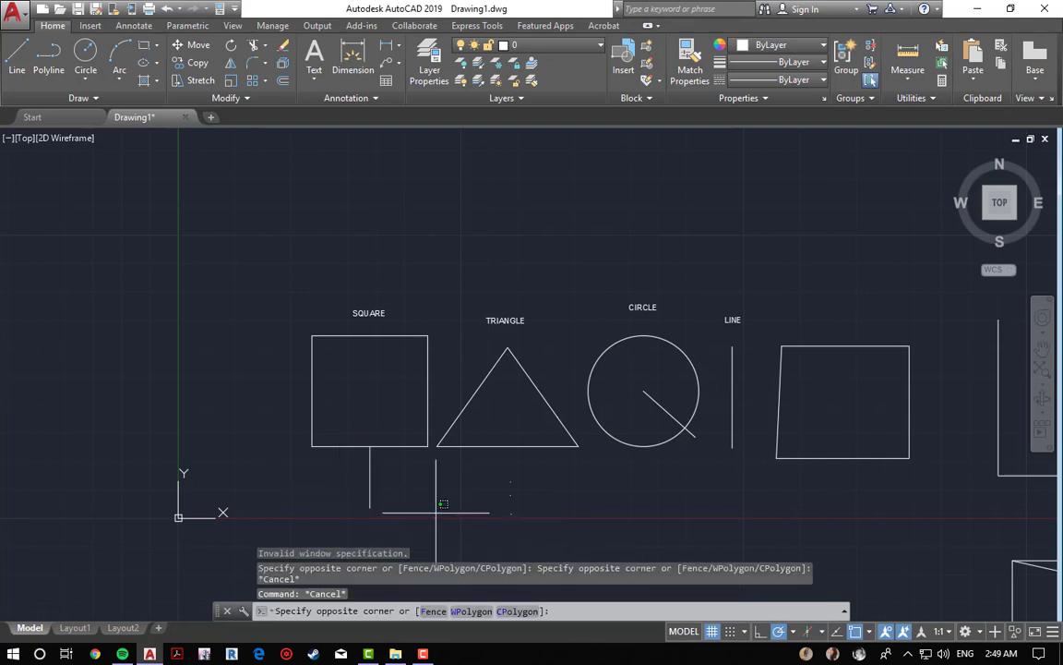
{"action": "left_click", "coordinate": [315, 489]}
{"action": "type", "text": "e"}
{"action": "key", "text": "space"}
{"action": "key", "text": "Escape"}
{"action": "key", "text": "Escape"}
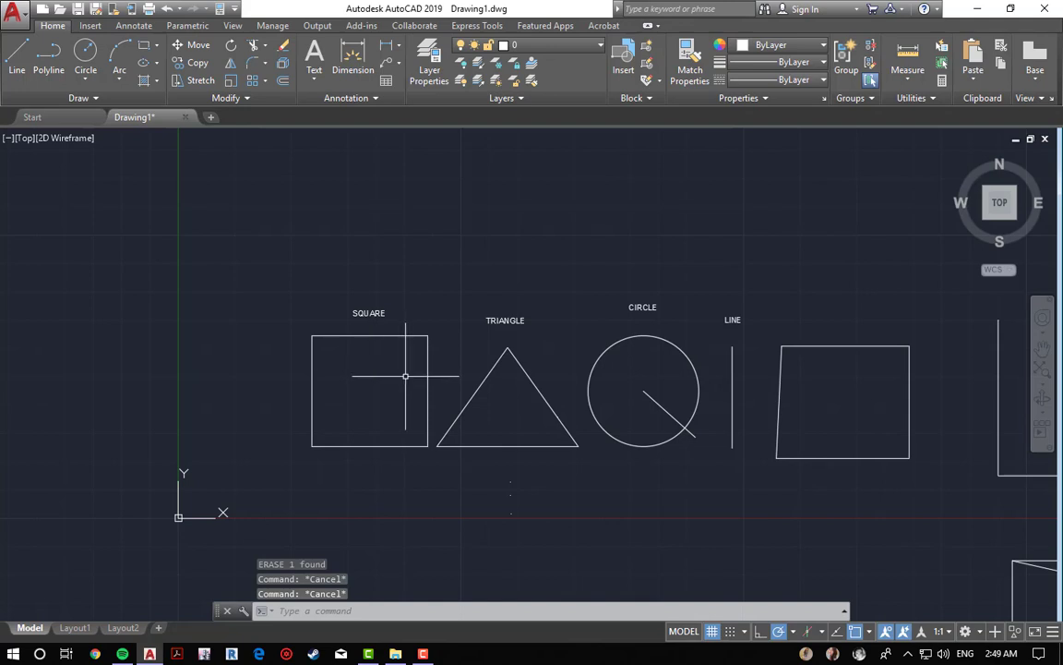
{"action": "middle_click_drag", "start_coordinate": [479, 371], "coordinate": [401, 327]}
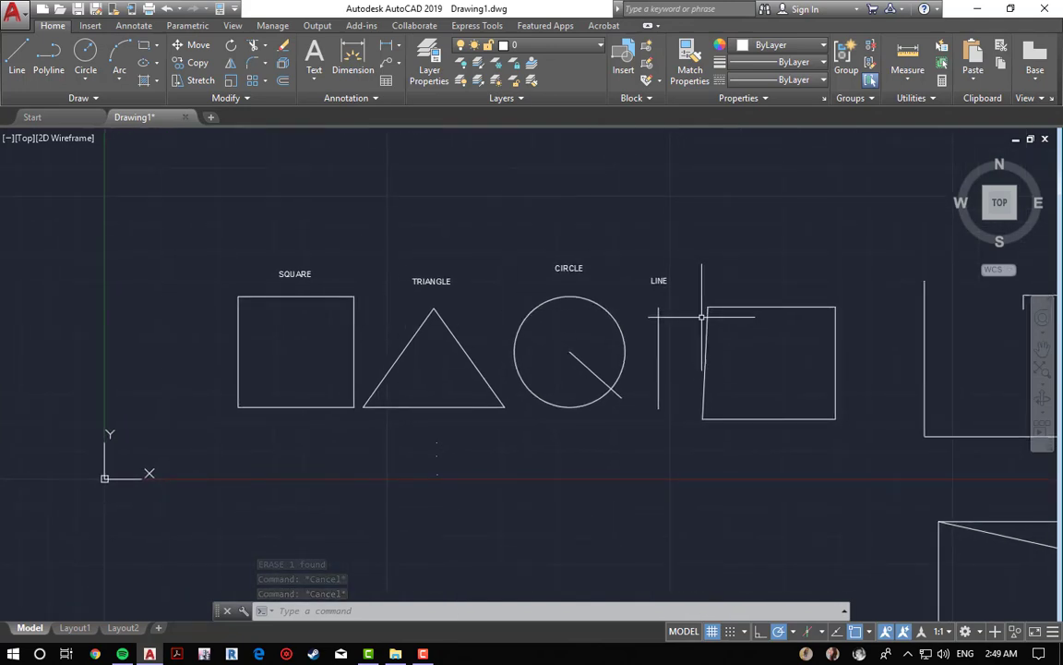
{"action": "left_click", "coordinate": [705, 347]}
{"action": "key", "text": "Escape"}
{"action": "key", "text": "Escape"}
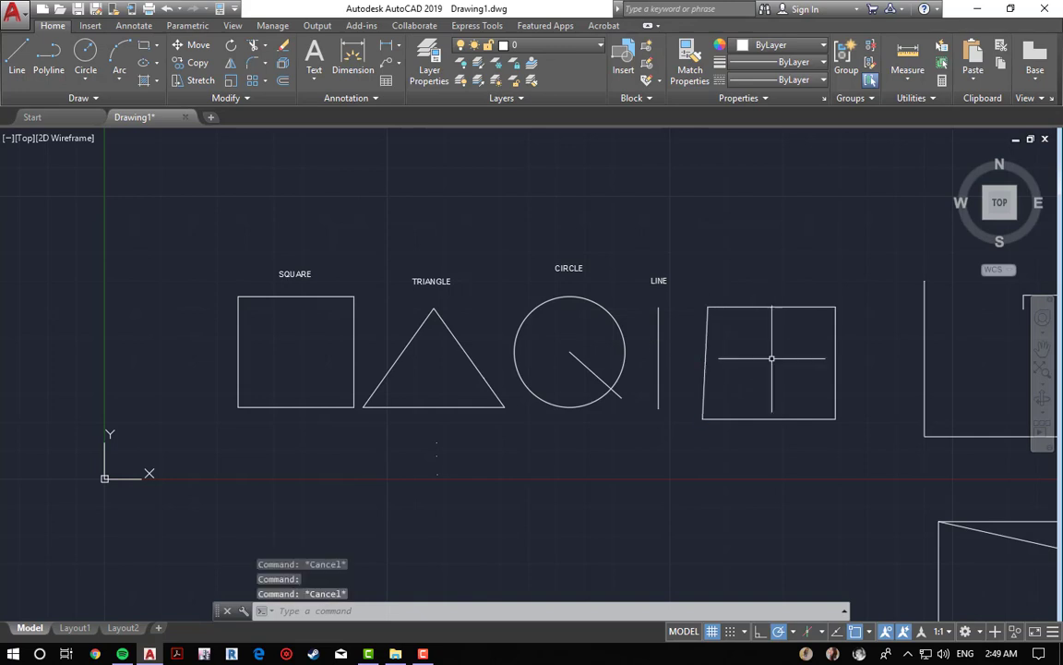
{"action": "scroll", "coordinate": [348, 339], "scroll_direction": "up", "scroll_amount": 2}
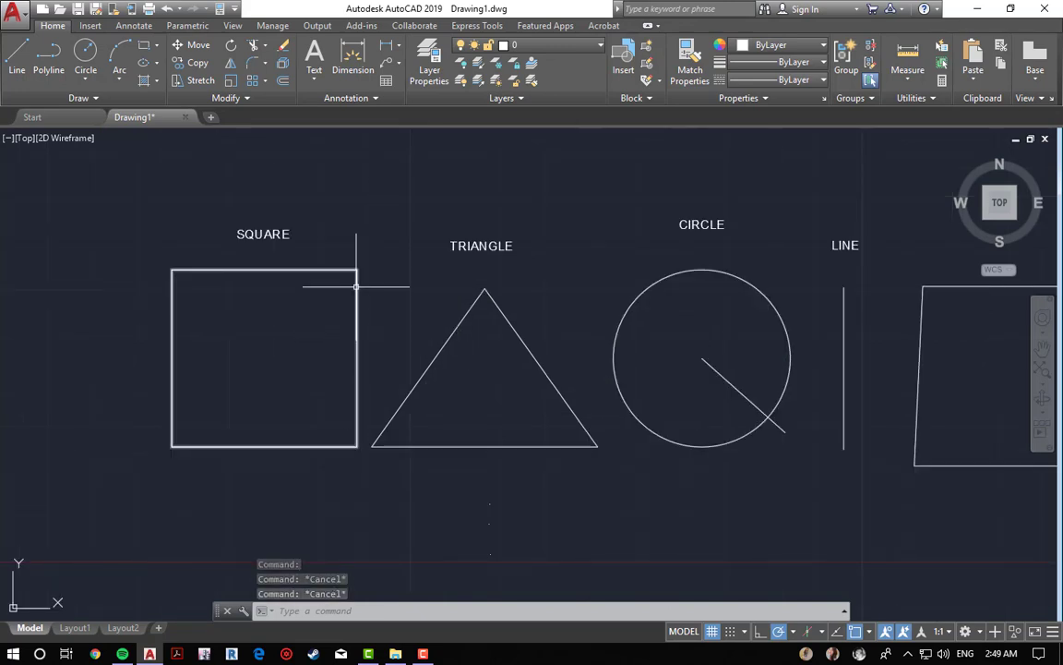
{"action": "left_click", "coordinate": [356, 287]}
{"action": "key", "text": "Escape"}
{"action": "key", "text": "Escape"}
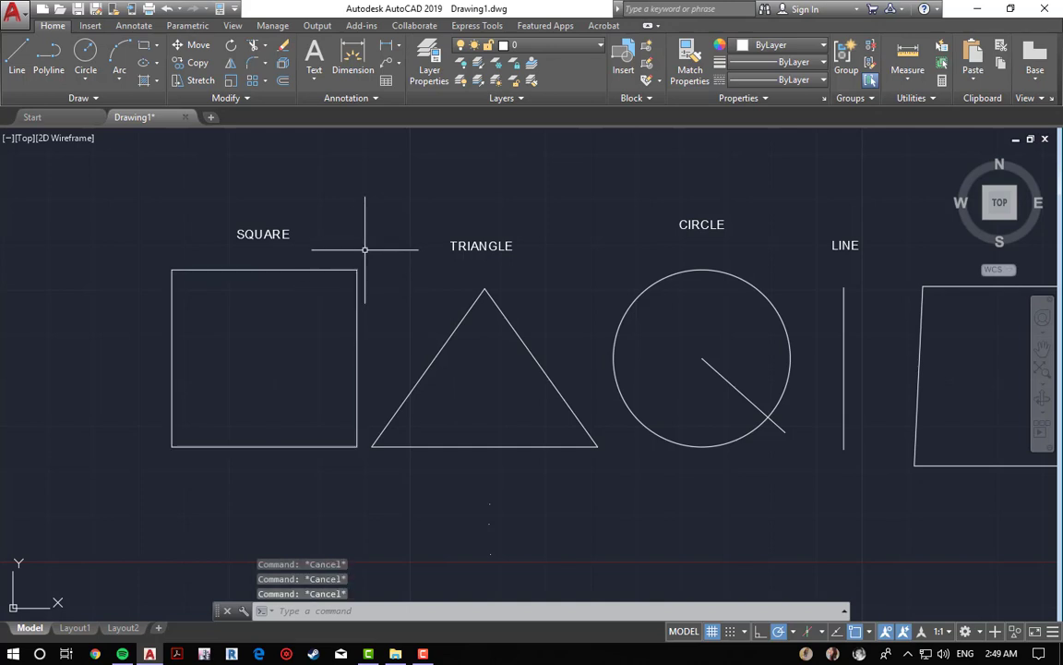
{"action": "mouse_move", "coordinate": [365, 249]}
{"action": "middle_mouse_down"}
{"action": "mouse_move", "coordinate": [354, 228]}
{"action": "mouse_move", "coordinate": [288, 210]}
{"action": "middle_mouse_up"}
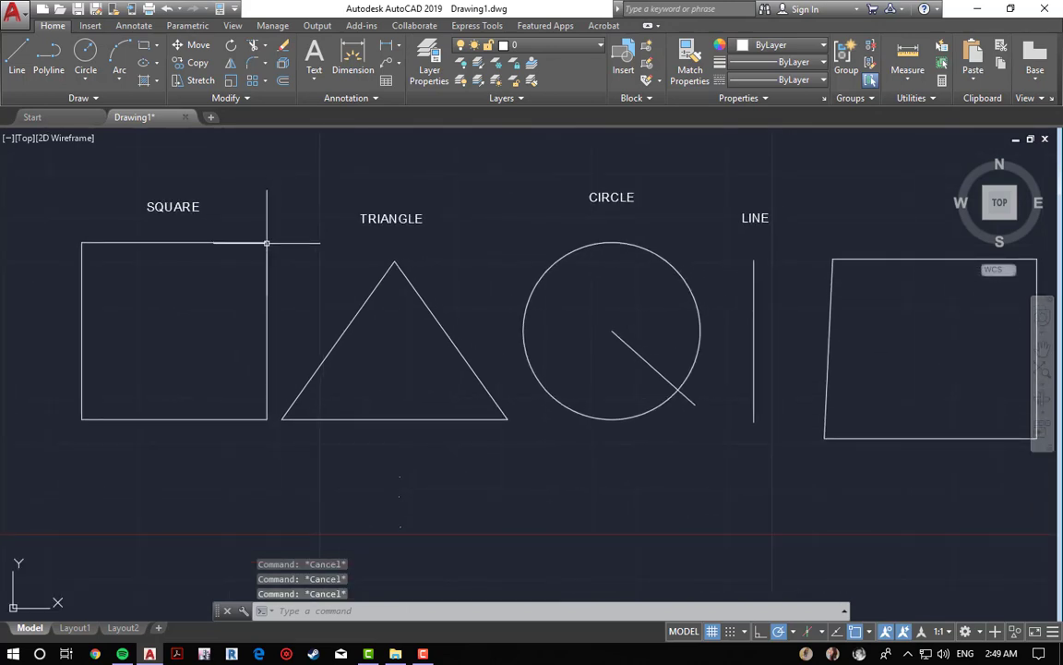
{"action": "middle_click_drag", "start_coordinate": [856, 332], "coordinate": [817, 319]}
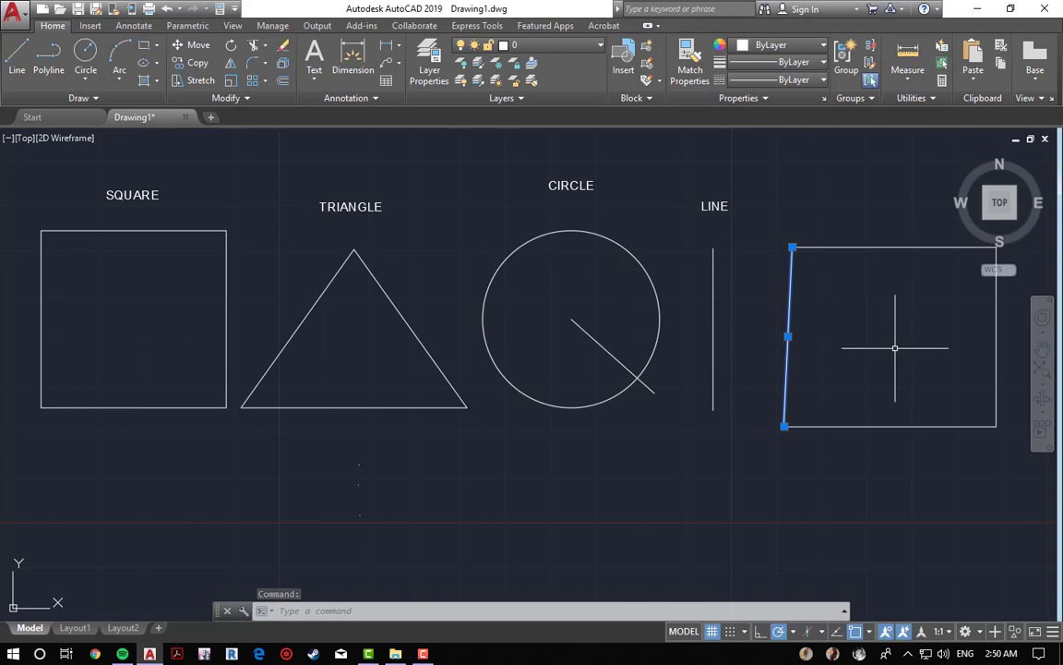
{"action": "key", "text": "Escape"}
{"action": "key", "text": "Escape"}
{"action": "key", "text": "Escape"}
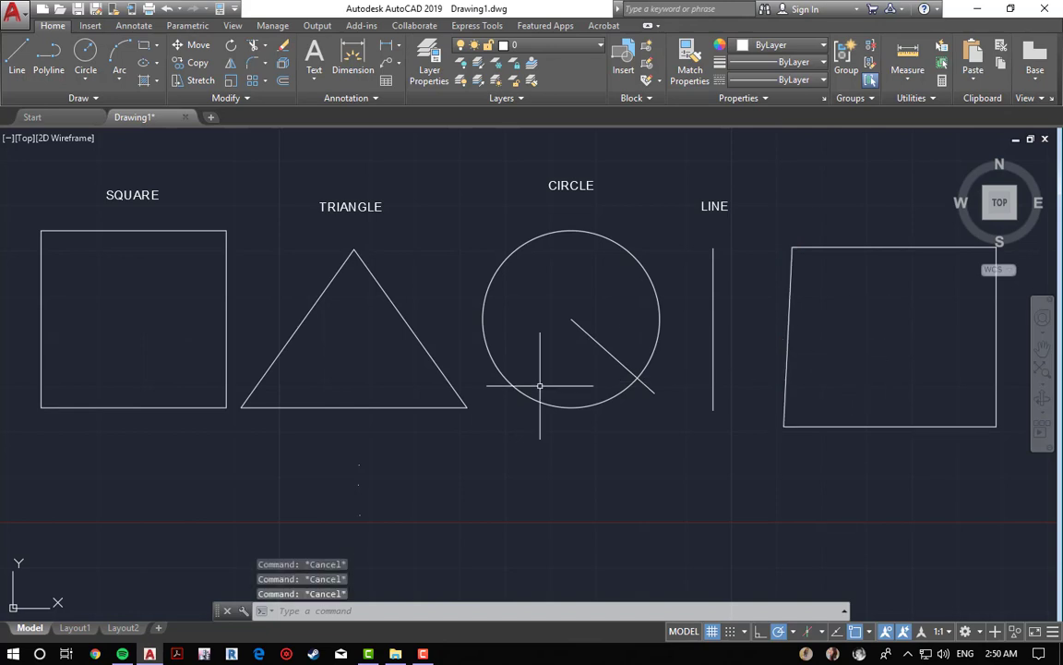
Step: Draw a closed five-sided shape of lines above the quadrilateral
{"action": "scroll", "coordinate": [572, 373], "scroll_direction": "down", "scroll_amount": 2}
{"action": "middle_click_drag", "start_coordinate": [460, 220], "coordinate": [463, 287]}
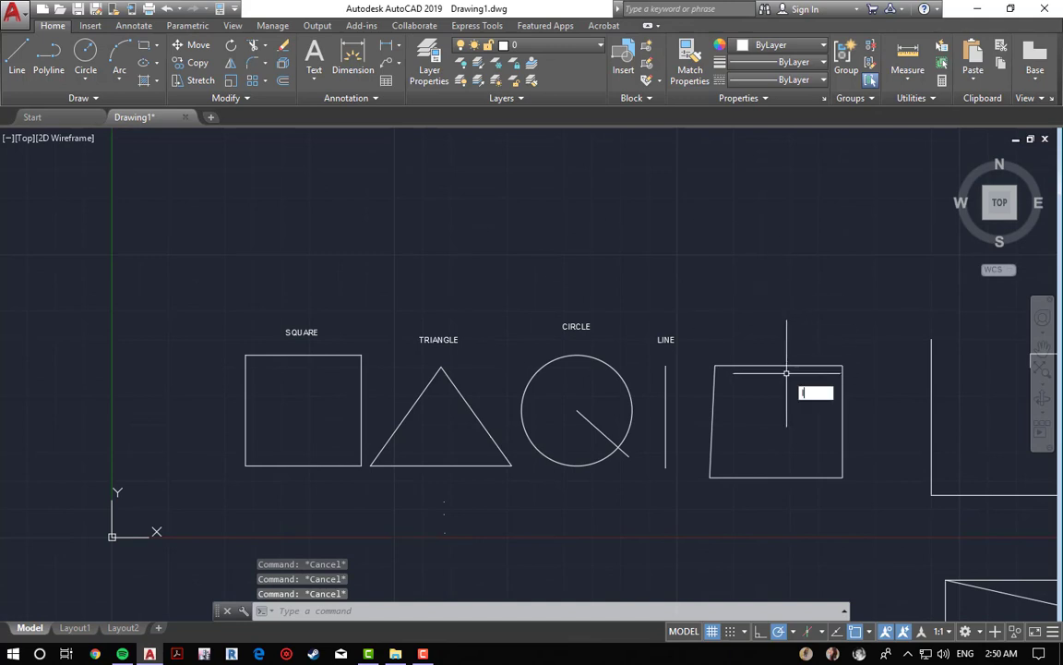
{"action": "key", "text": "Return"}
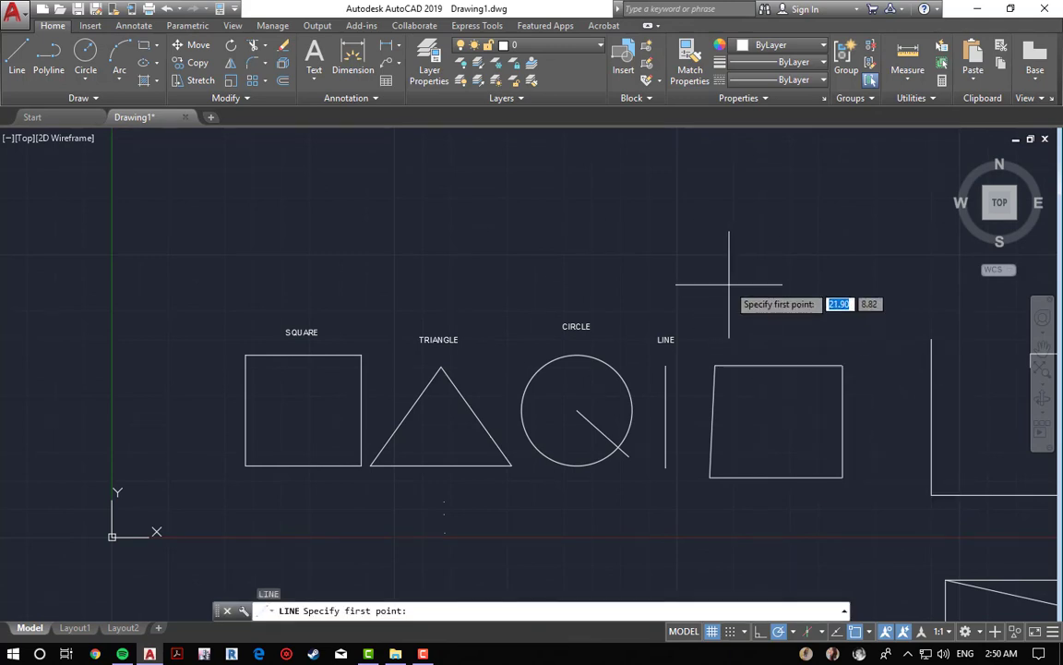
{"action": "left_click", "coordinate": [712, 215]}
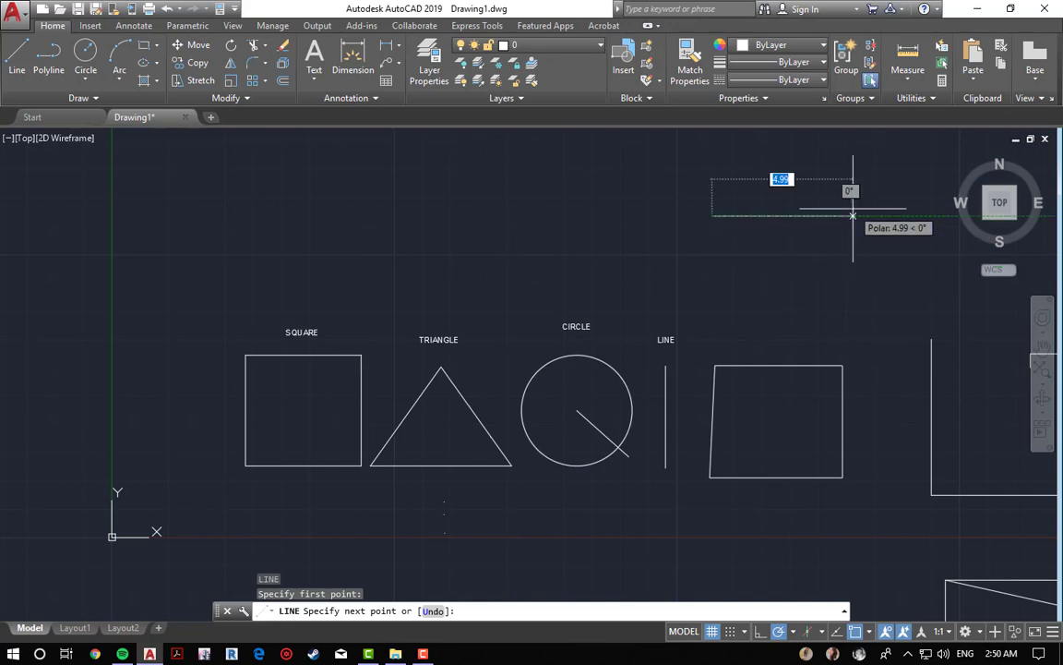
{"action": "left_click", "coordinate": [859, 216]}
{"action": "left_click", "coordinate": [875, 312]}
{"action": "left_click", "coordinate": [743, 321]}
{"action": "left_click", "coordinate": [720, 249]}
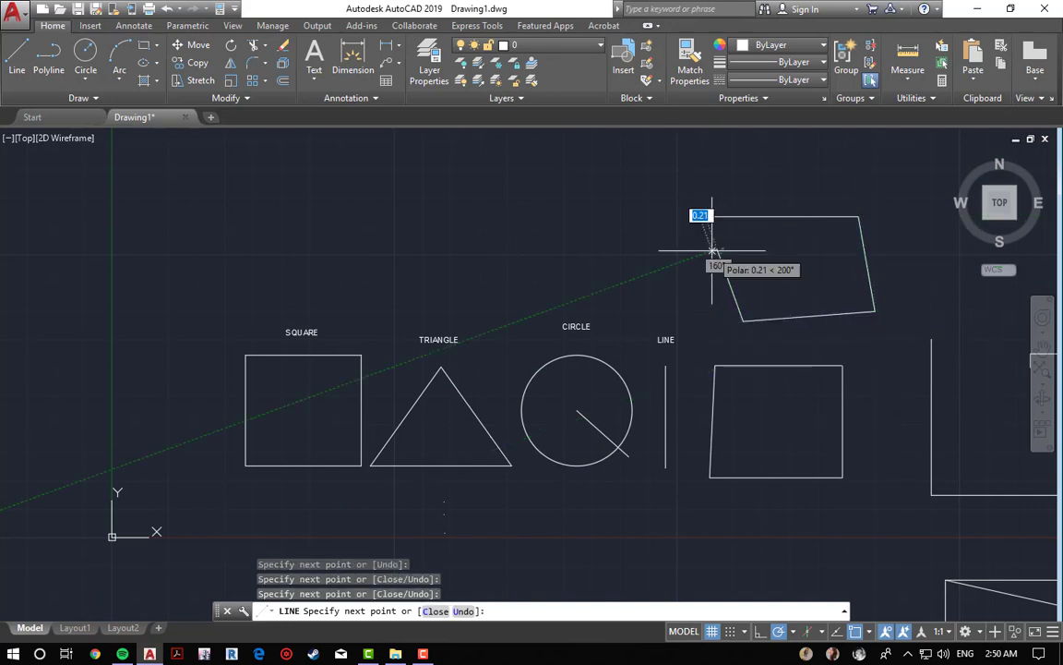
{"action": "left_click", "coordinate": [712, 217]}
{"action": "key", "text": "Escape"}
{"action": "key", "text": "Escape"}
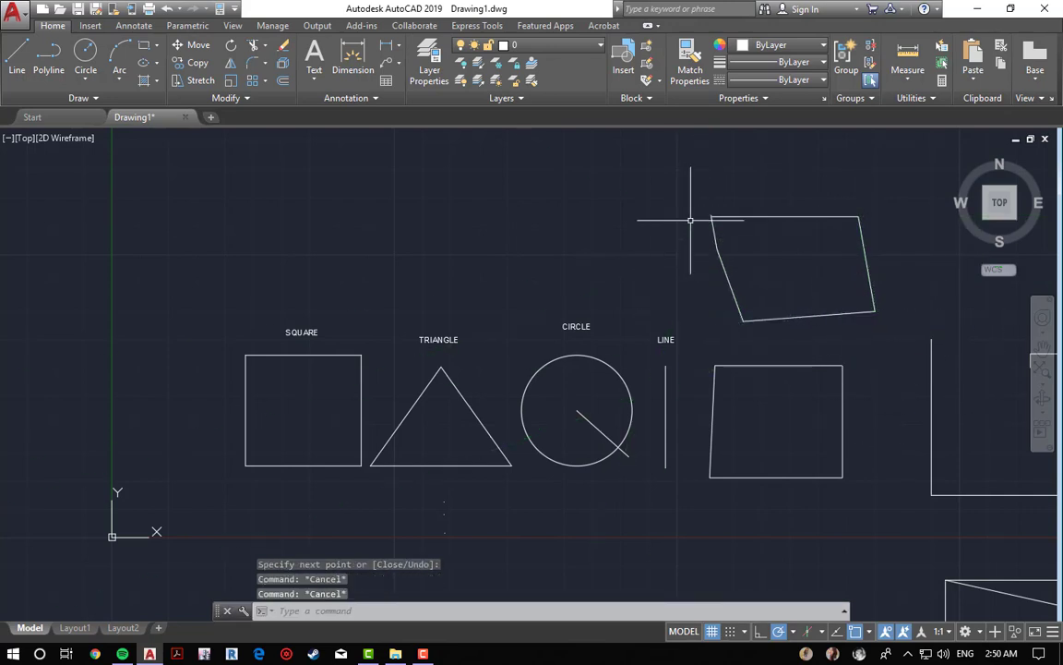
Step: Erase the five-sided line shape with a window selection
{"action": "middle_click_drag", "start_coordinate": [608, 254], "coordinate": [650, 234]}
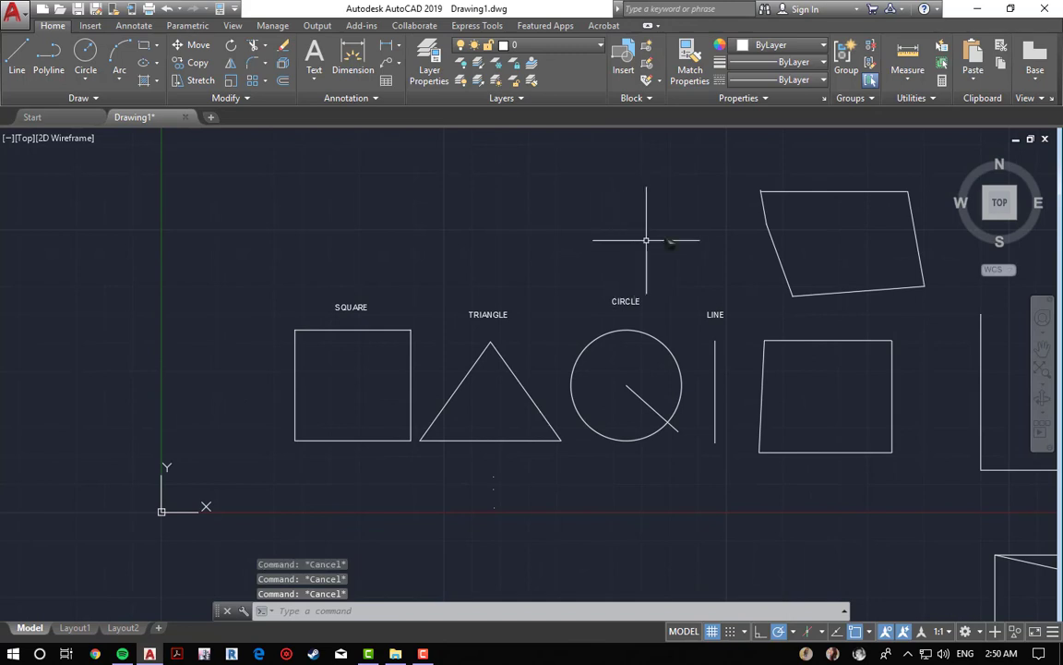
{"action": "type", "text": "e"}
{"action": "key", "text": "Return"}
{"action": "left_click", "coordinate": [729, 167]}
{"action": "left_click", "coordinate": [936, 300]}
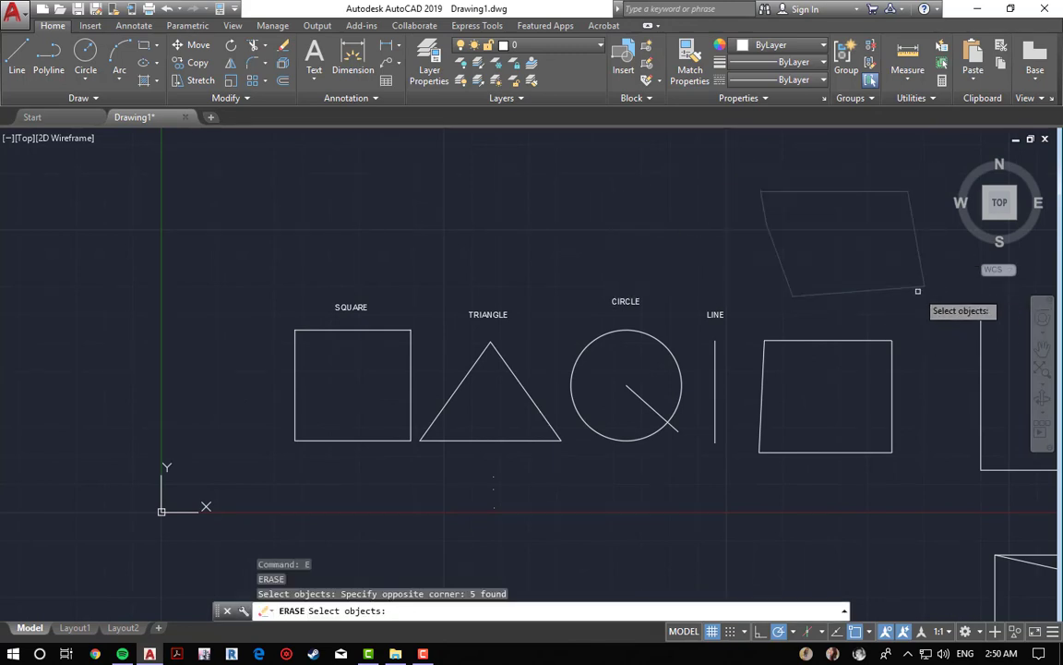
{"action": "key", "text": "Escape"}
{"action": "key", "text": "Escape"}
{"action": "key", "text": "Escape"}
Step: Draw a rectangle above the square with the Rectangle command
{"action": "middle_click_drag", "start_coordinate": [333, 346], "coordinate": [402, 390]}
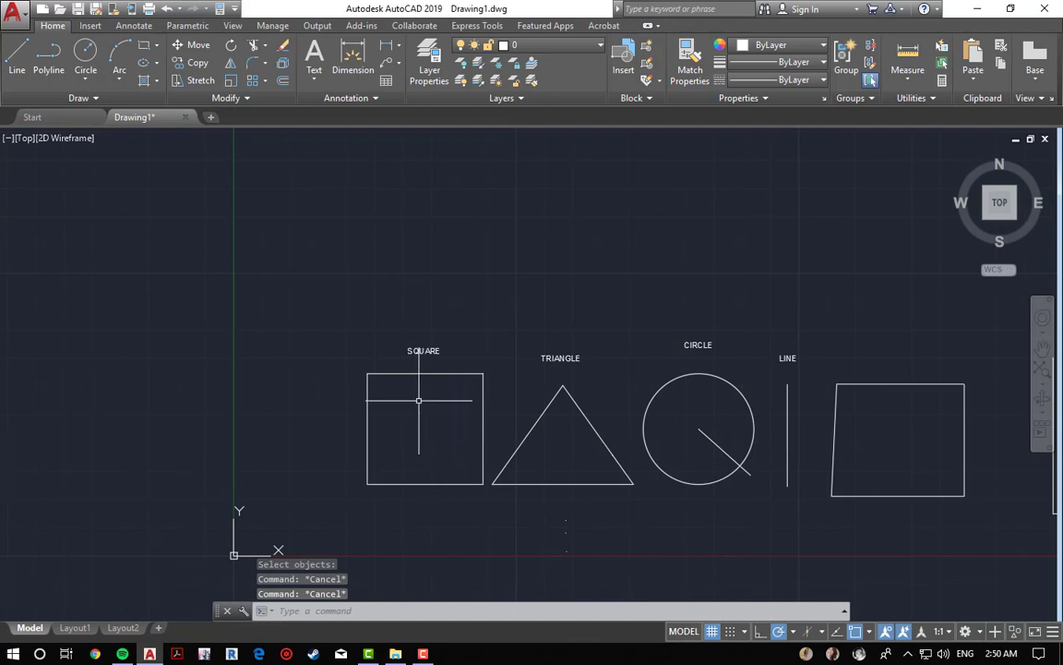
{"action": "type", "text": "rec"}
{"action": "key", "text": "Return"}
{"action": "left_click", "coordinate": [326, 220]}
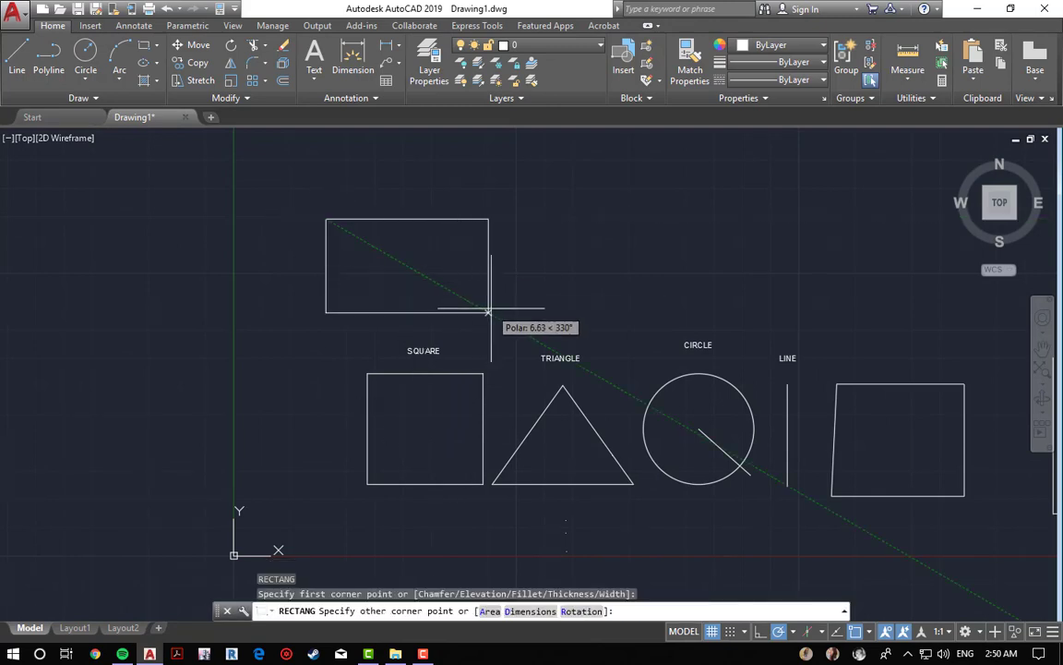
{"action": "left_click", "coordinate": [495, 300]}
{"action": "key", "text": "Escape"}
{"action": "key", "text": "Escape"}
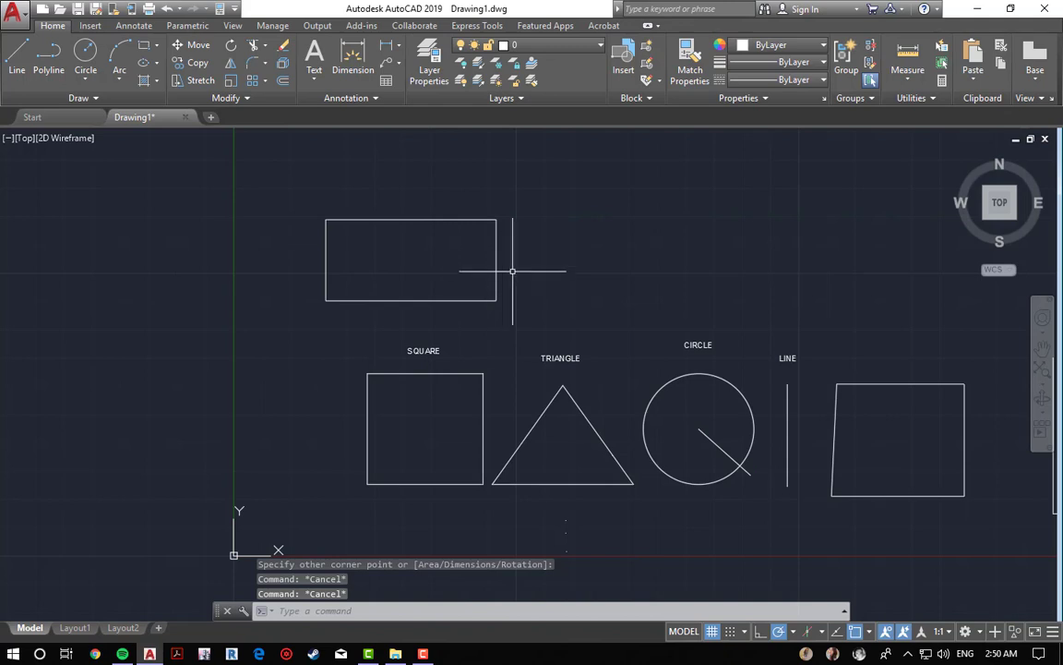
Step: Erase the rectangle above the square
{"action": "type", "text": "e"}
{"action": "key", "text": "Return"}
{"action": "left_click", "coordinate": [563, 169]}
{"action": "left_click", "coordinate": [484, 296]}
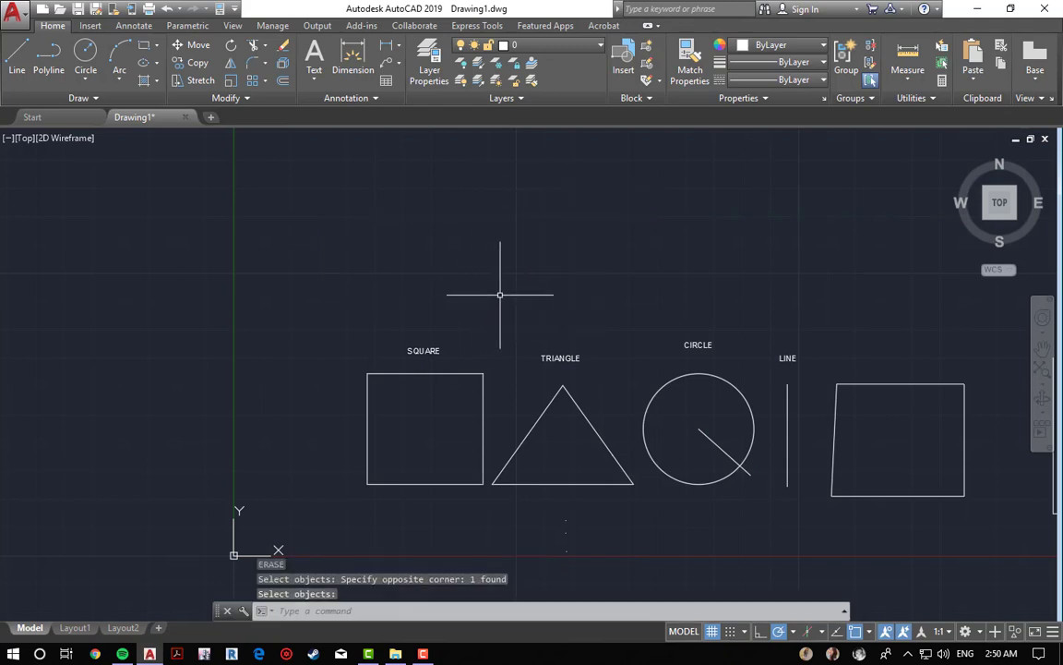
{"action": "key", "text": "Escape"}
{"action": "key", "text": "Escape"}
Step: Draw a closed four-sided polyline above the square with the Polyline command
{"action": "type", "text": "p"}
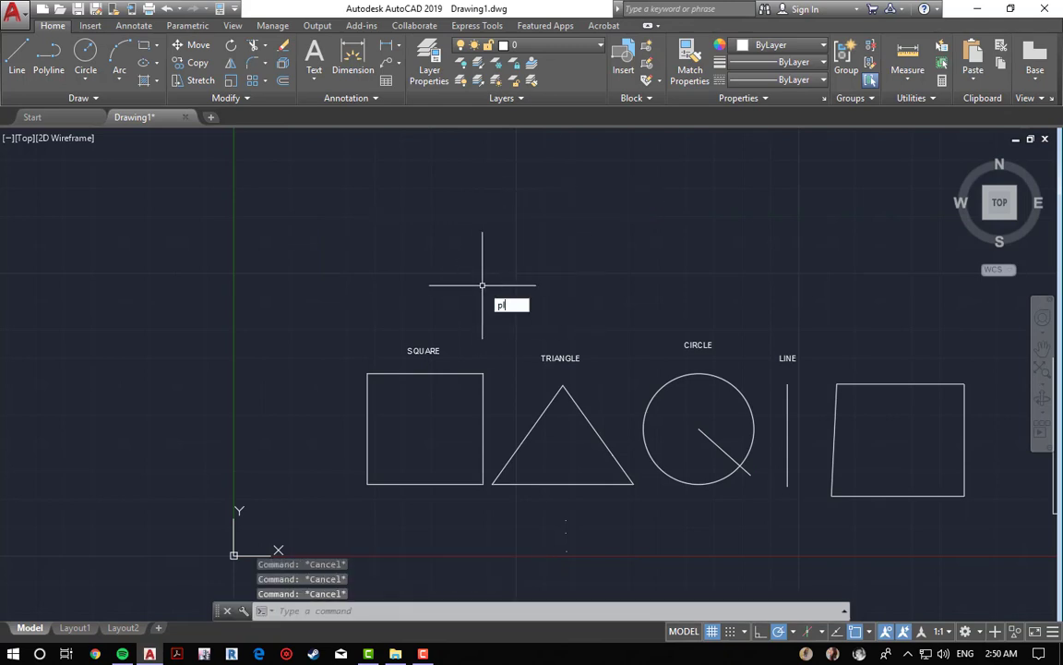
{"action": "type", "text": "l"}
{"action": "key", "text": "Return"}
{"action": "left_click", "coordinate": [351, 235]}
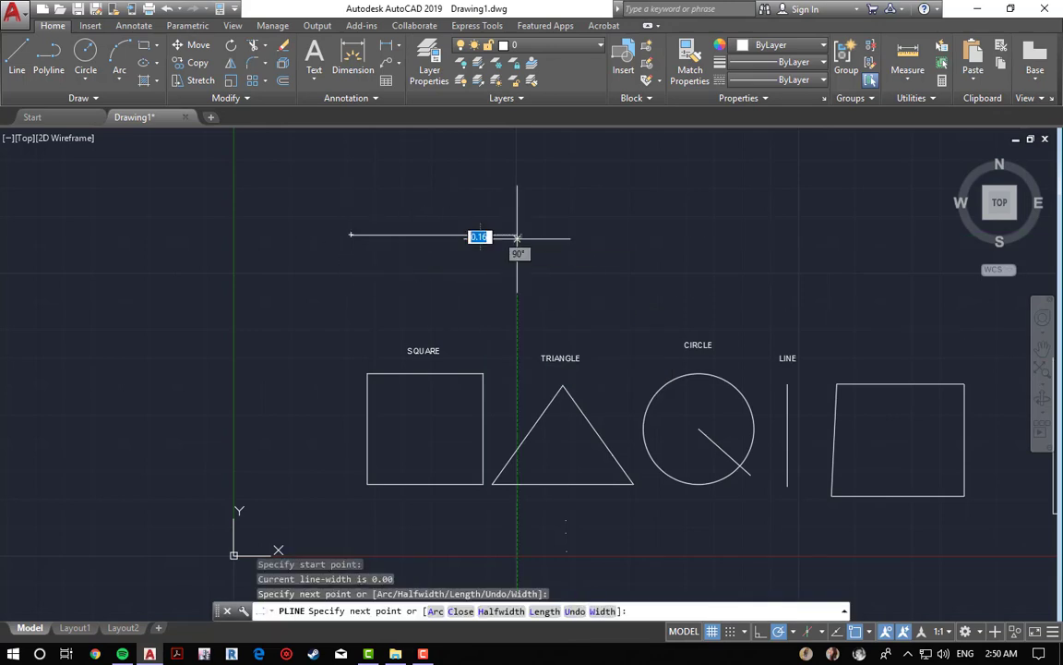
{"action": "left_click", "coordinate": [507, 286]}
{"action": "left_click", "coordinate": [402, 296]}
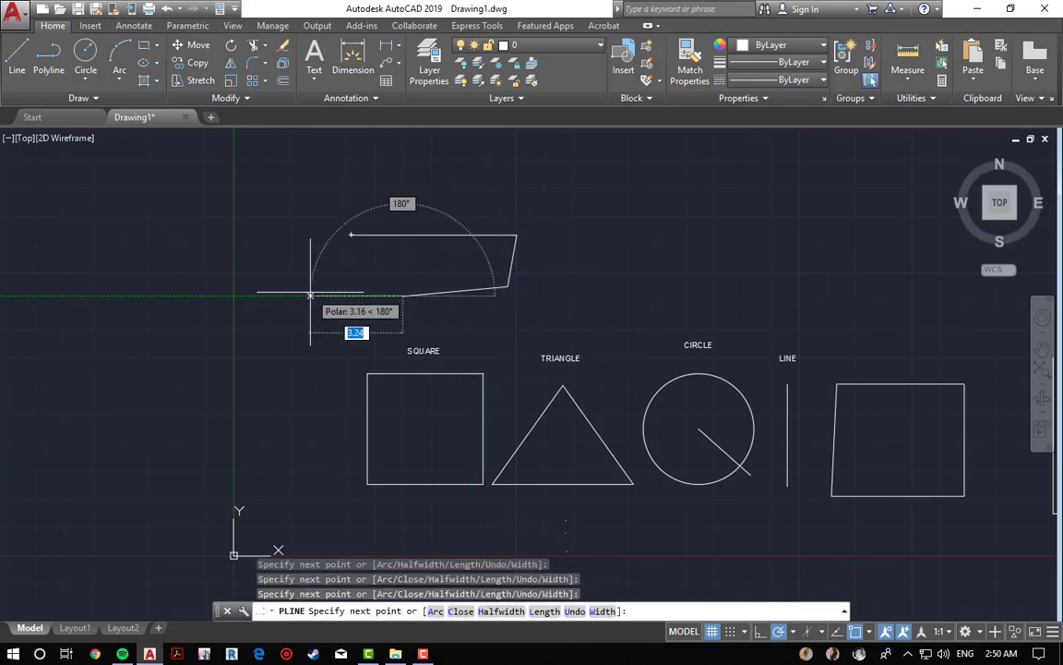
{"action": "left_click", "coordinate": [350, 235]}
{"action": "key", "text": "Escape"}
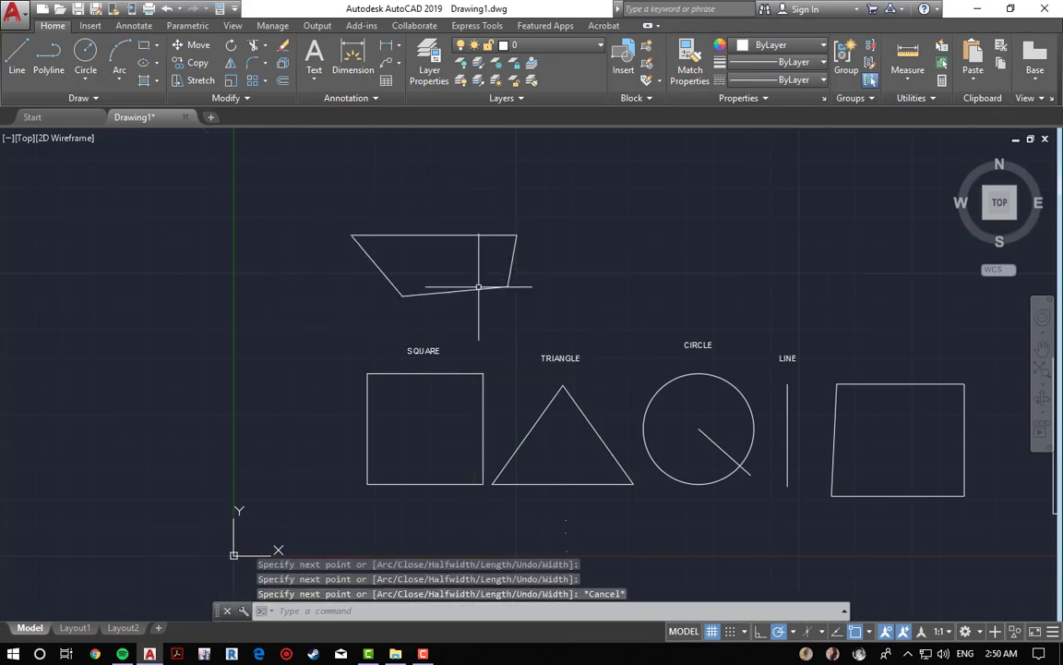
Step: Erase the polyline shape with a window selection
{"action": "key", "text": "Escape"}
{"action": "key", "text": "Escape"}
{"action": "type", "text": "e"}
{"action": "key", "text": "Return"}
{"action": "left_click", "coordinate": [540, 221]}
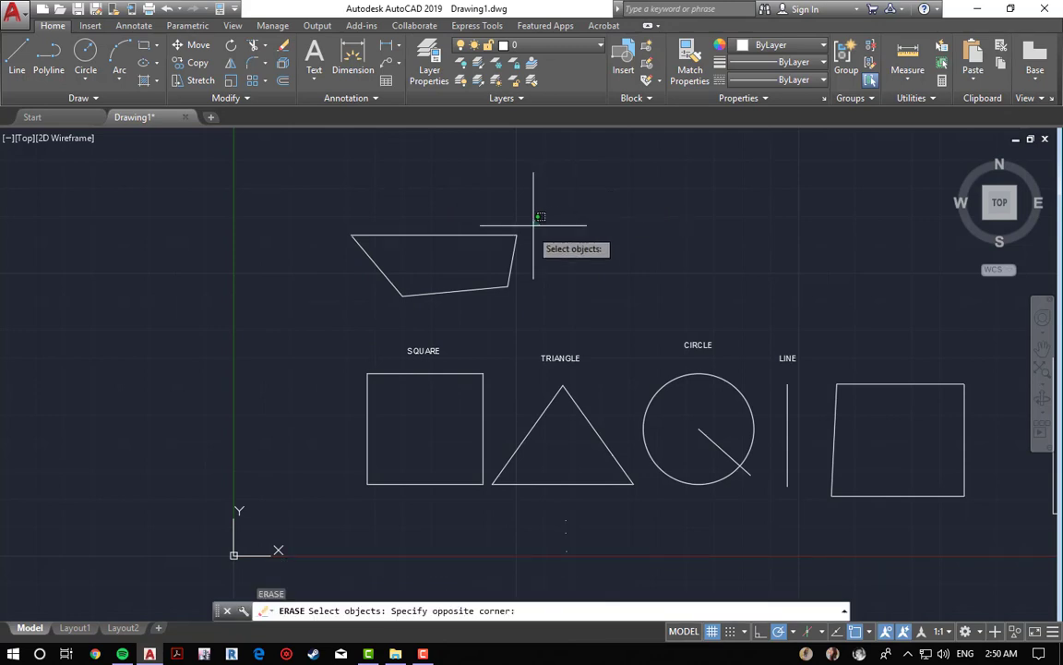
{"action": "left_click", "coordinate": [414, 311]}
{"action": "key", "text": "Return"}
{"action": "key", "text": "Escape"}
{"action": "key", "text": "Escape"}
{"action": "middle_click_drag", "start_coordinate": [552, 259], "coordinate": [378, 198]}
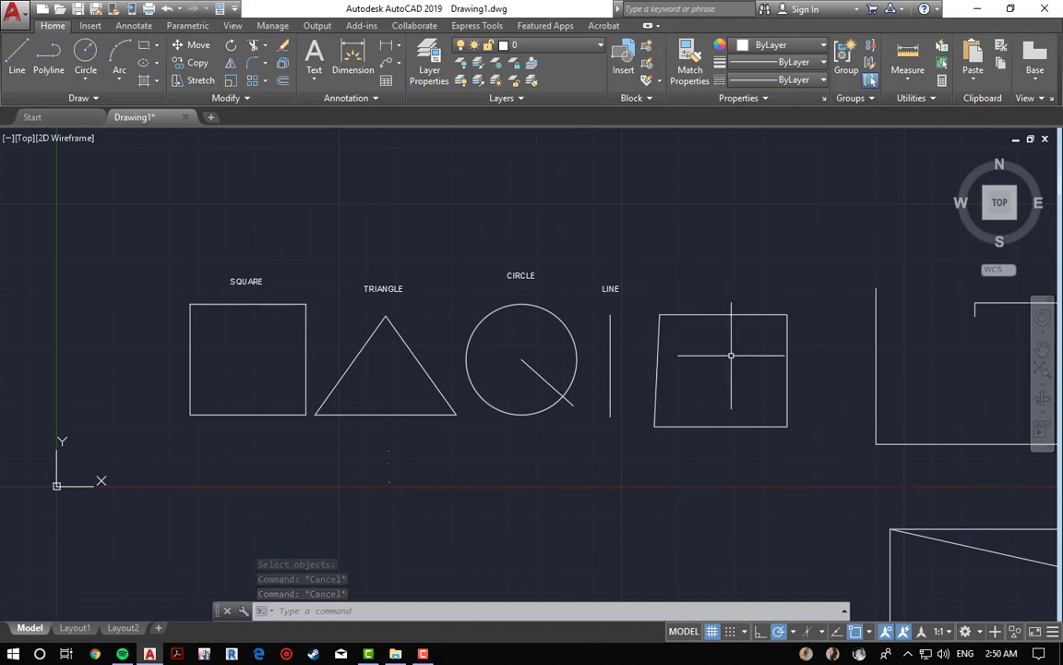
{"action": "scroll", "coordinate": [730, 355], "scroll_direction": "up", "scroll_amount": 4}
{"action": "scroll", "coordinate": [730, 356], "scroll_direction": "down", "scroll_amount": 4}
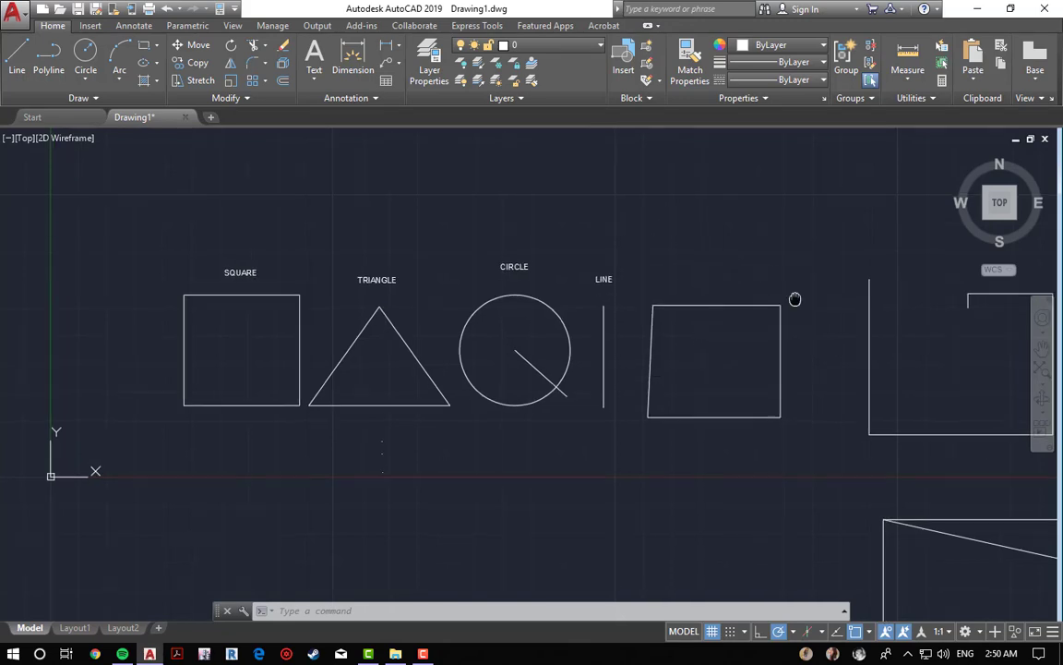
{"action": "middle_click_drag", "start_coordinate": [795, 299], "coordinate": [731, 277]}
{"action": "key", "text": "Escape"}
{"action": "key", "text": "Escape"}
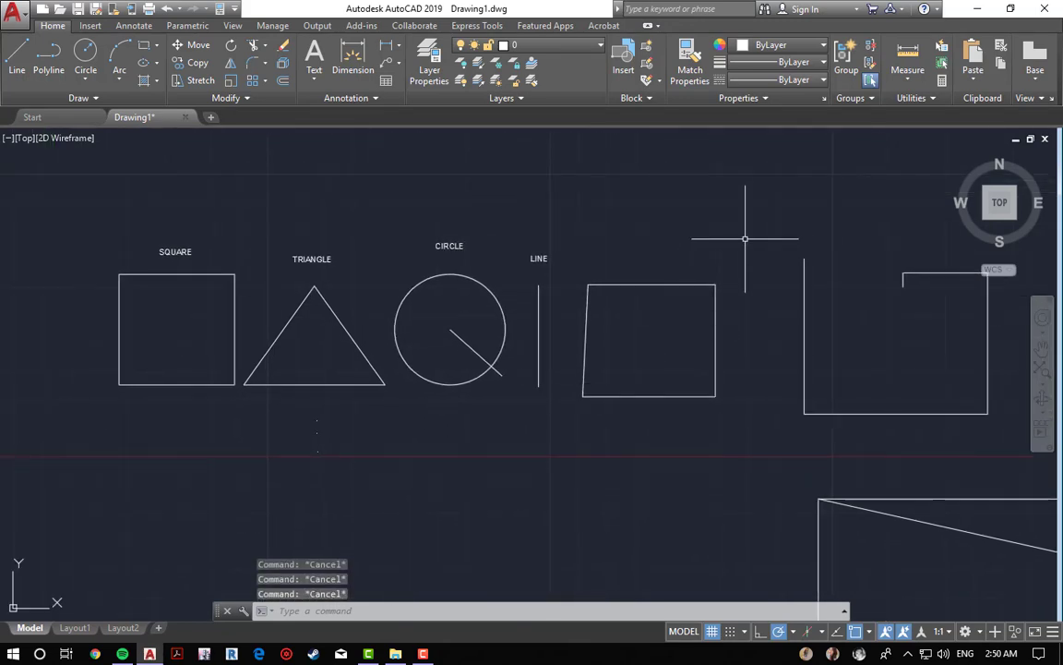
{"action": "left_click", "coordinate": [745, 238]}
{"action": "key", "text": "Escape"}
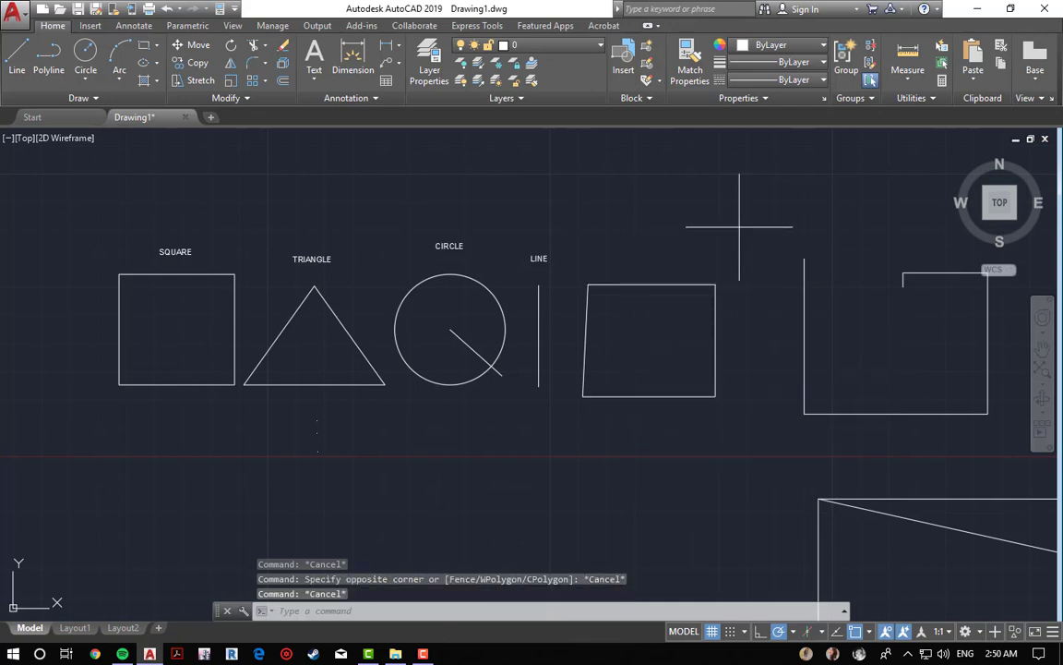
{"action": "left_click", "coordinate": [736, 226]}
{"action": "key", "text": "Escape"}
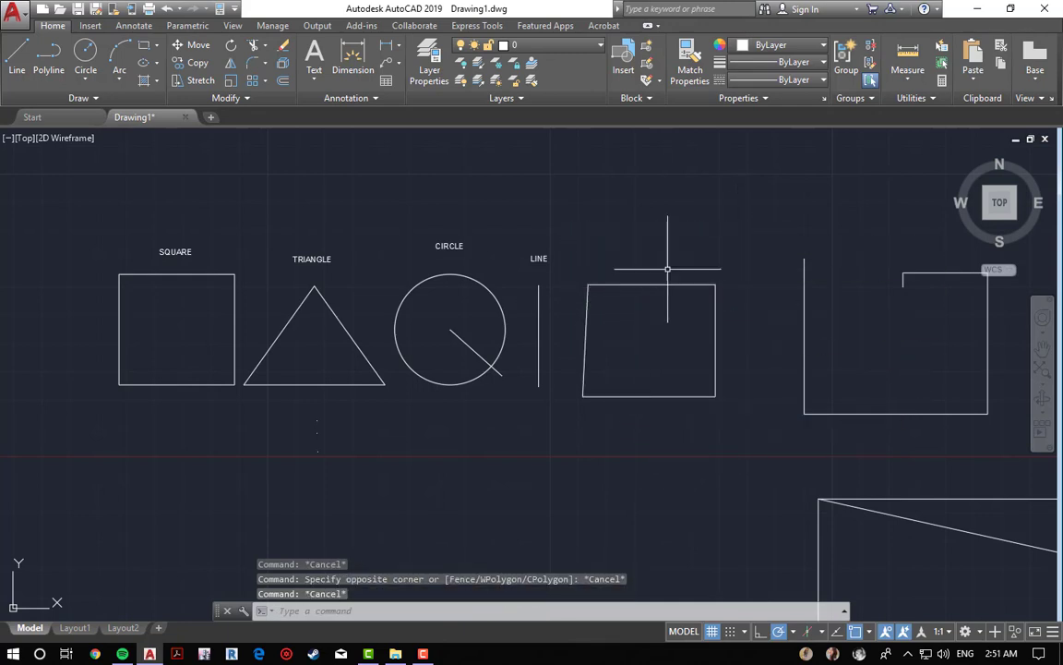
{"action": "key", "text": "Escape"}
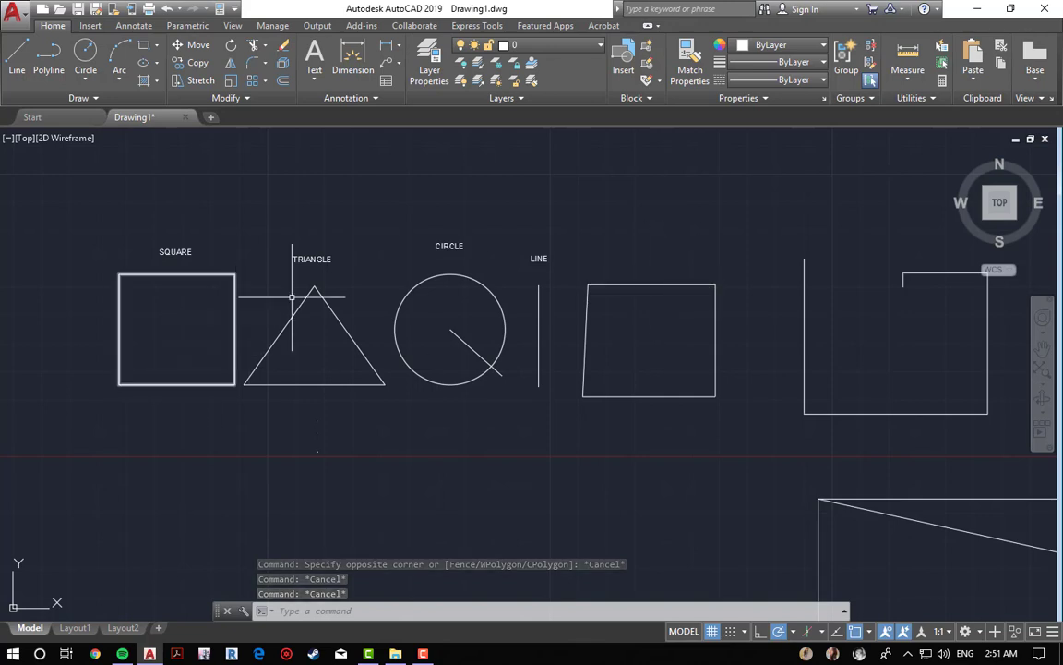
{"action": "key", "text": "Escape"}
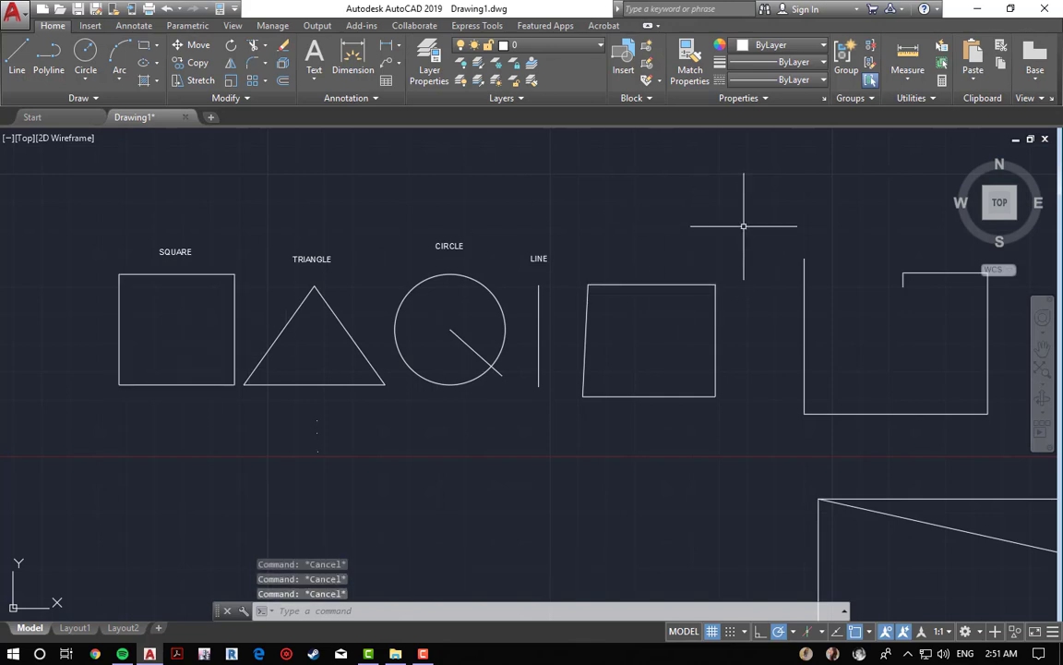
Step: Join the four lines of the quadrilateral into a single polyline
{"action": "left_click", "coordinate": [744, 225]}
{"action": "left_click", "coordinate": [577, 460]}
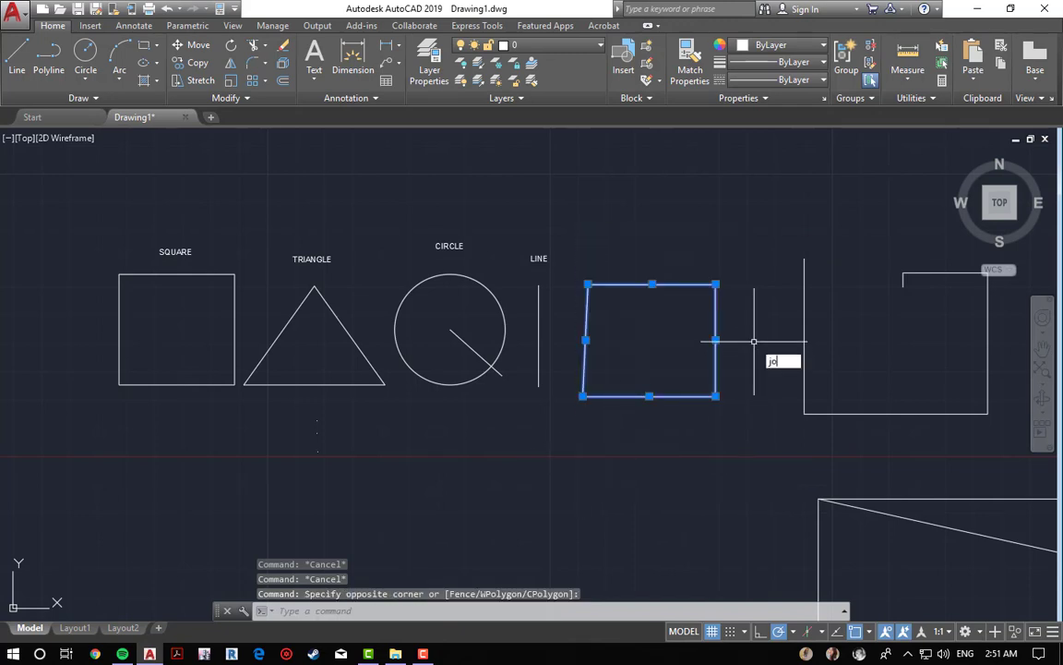
{"action": "key", "text": "Return"}
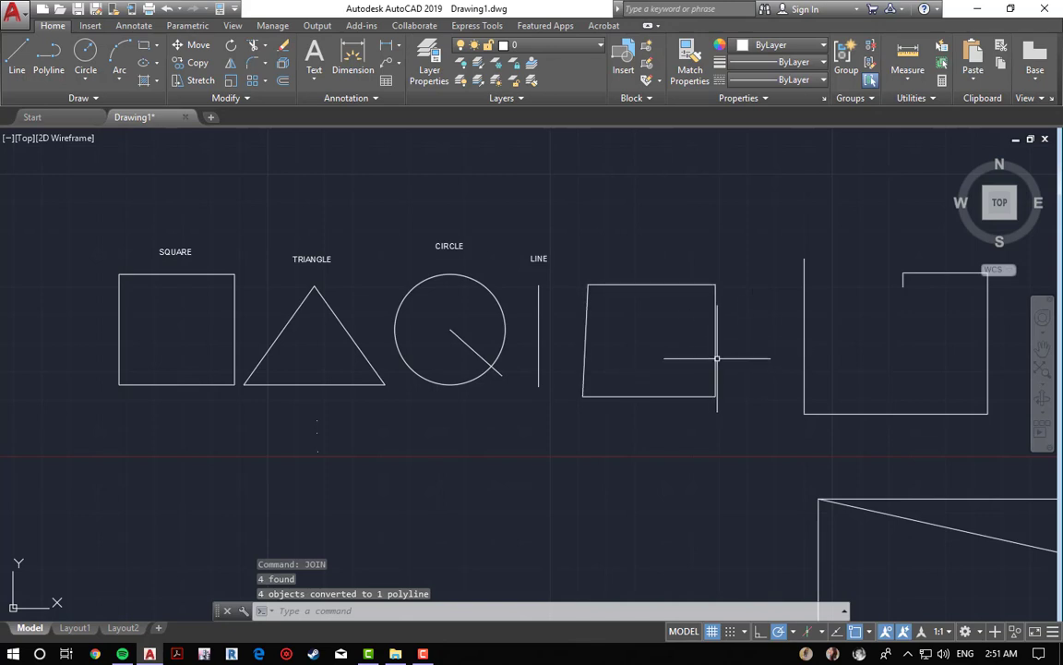
Step: Explode the joined quadrilateral back into separate lines
{"action": "double_click", "coordinate": [717, 357]}
{"action": "key", "text": "Escape"}
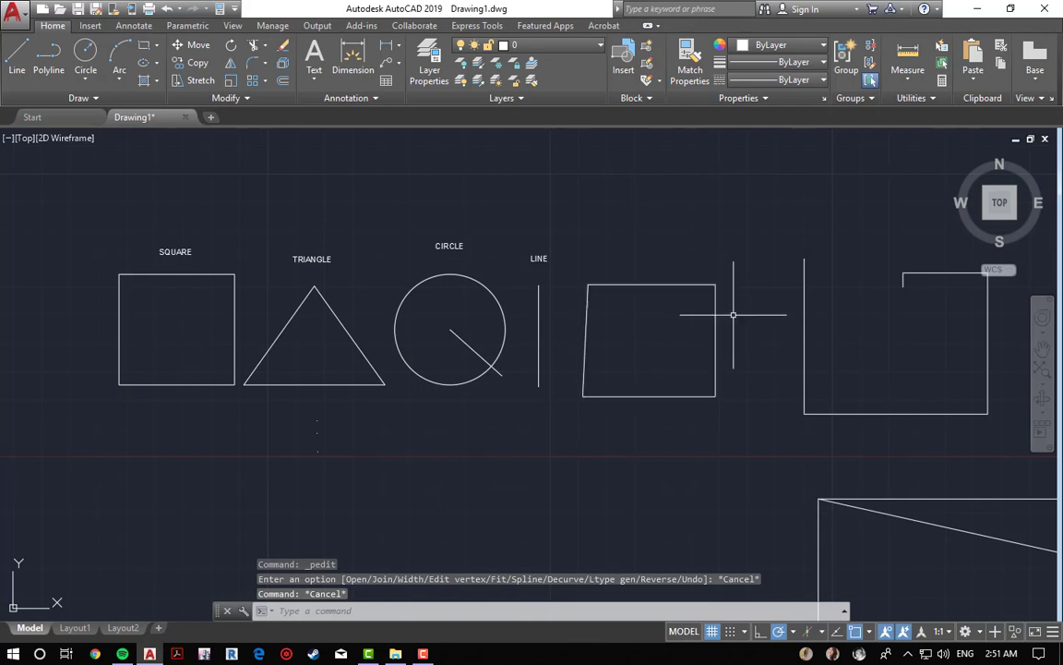
{"action": "left_click", "coordinate": [717, 312]}
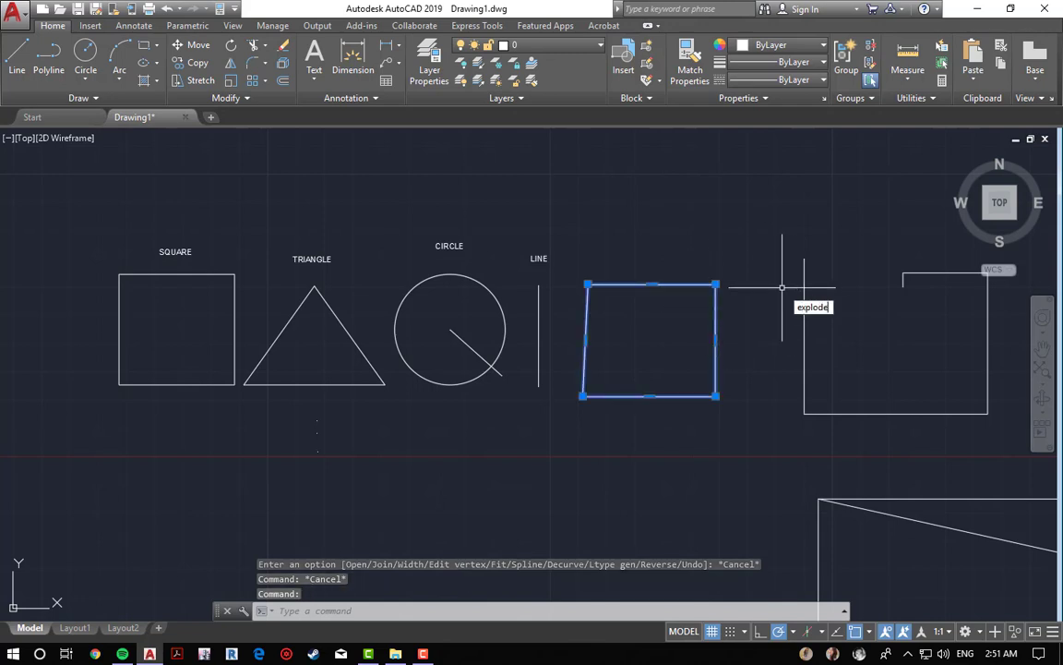
{"action": "type", "text": "explode"}
{"action": "key", "text": "Return"}
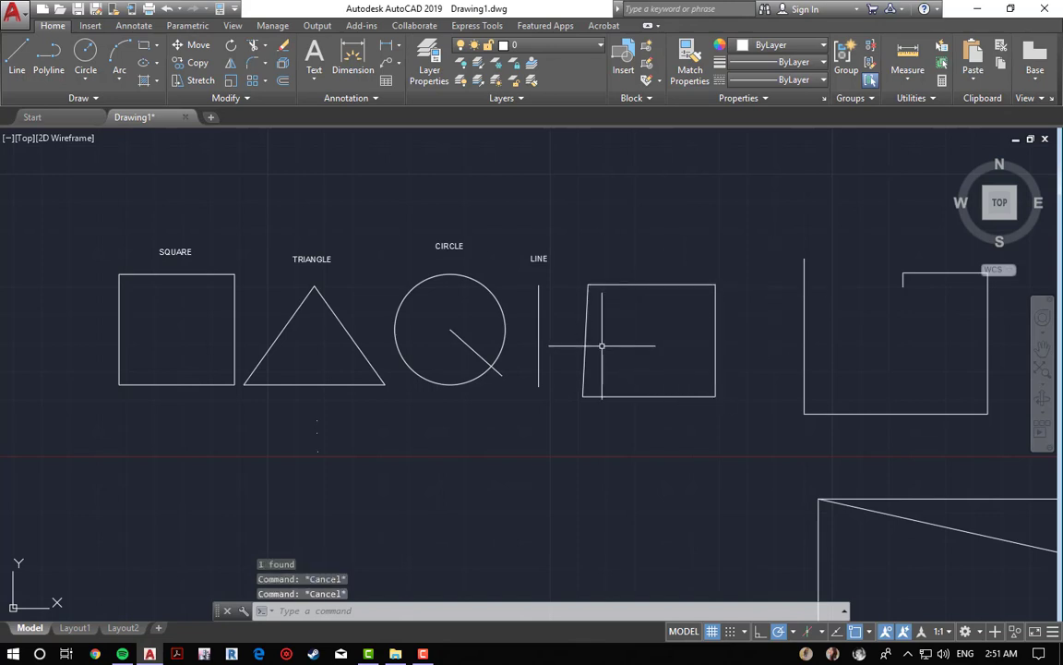
Step: Erase the leftover quadrilateral and trapezoid shapes on the right with a window selection
{"action": "scroll", "coordinate": [546, 429], "scroll_direction": "down", "scroll_amount": 2}
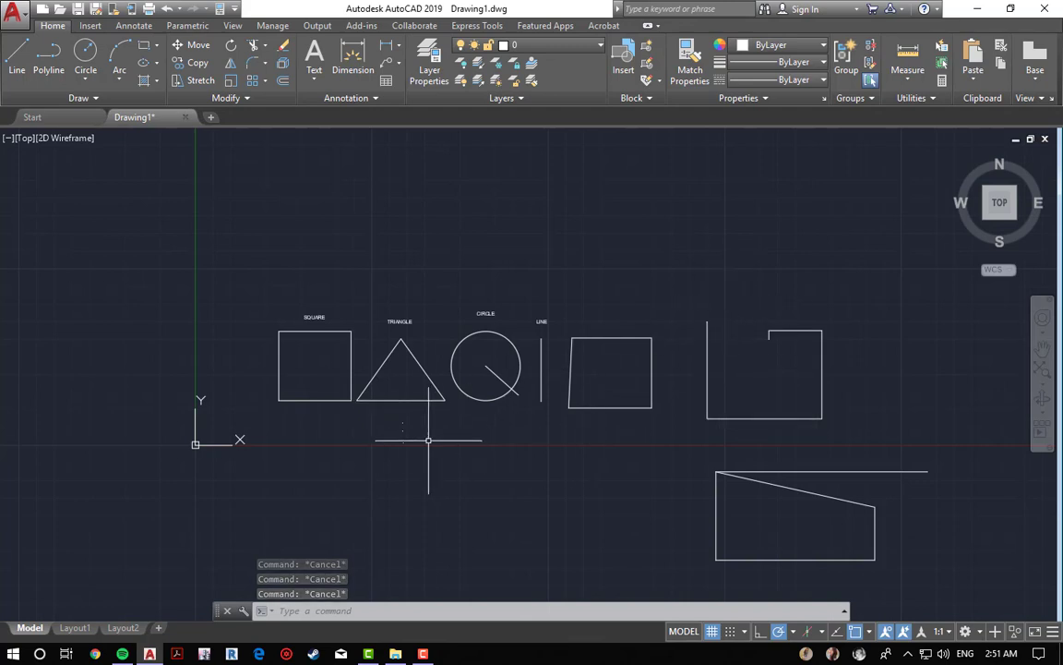
{"action": "middle_click_drag", "start_coordinate": [427, 439], "coordinate": [368, 340]}
{"action": "type", "text": "e"}
{"action": "key", "text": "Return"}
{"action": "left_click", "coordinate": [855, 168]}
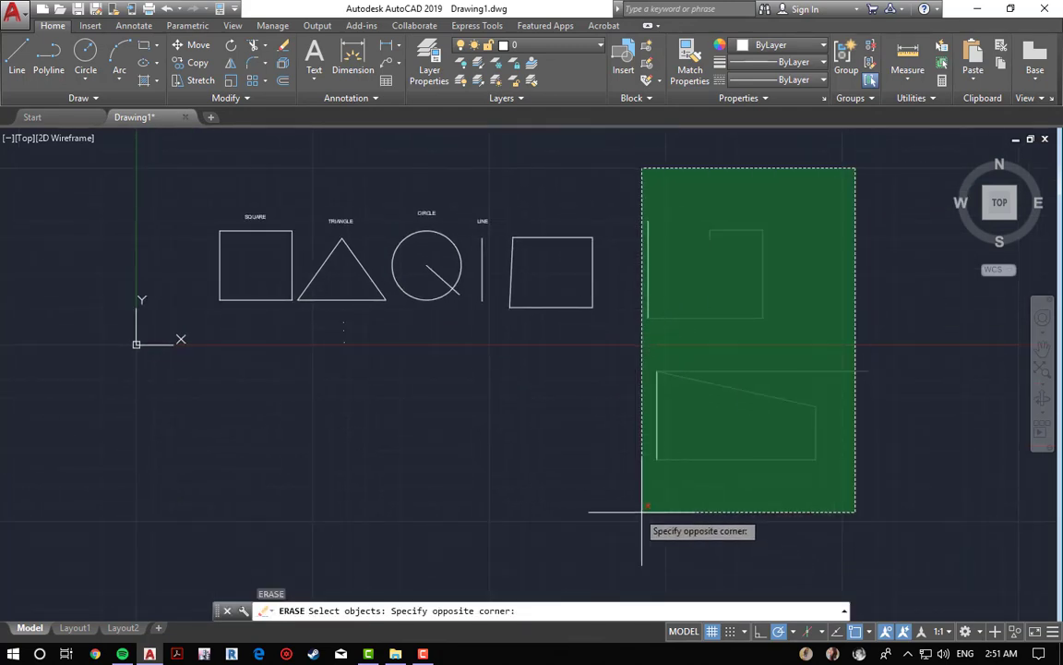
{"action": "left_click", "coordinate": [640, 511]}
{"action": "key", "text": "Return"}
Step: Examine the object snap options available for the drawing
{"action": "middle_click_drag", "start_coordinate": [641, 510], "coordinate": [850, 506]}
{"action": "middle_click", "coordinate": [830, 556]}
{"action": "middle_click", "coordinate": [830, 556]}
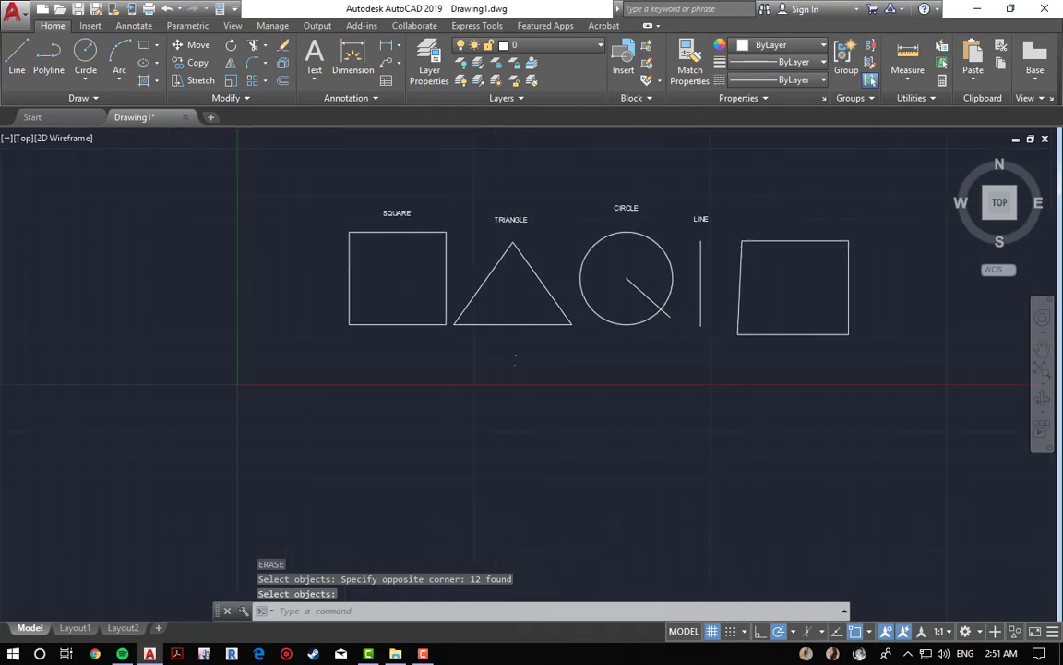
{"action": "left_click", "coordinate": [868, 633]}
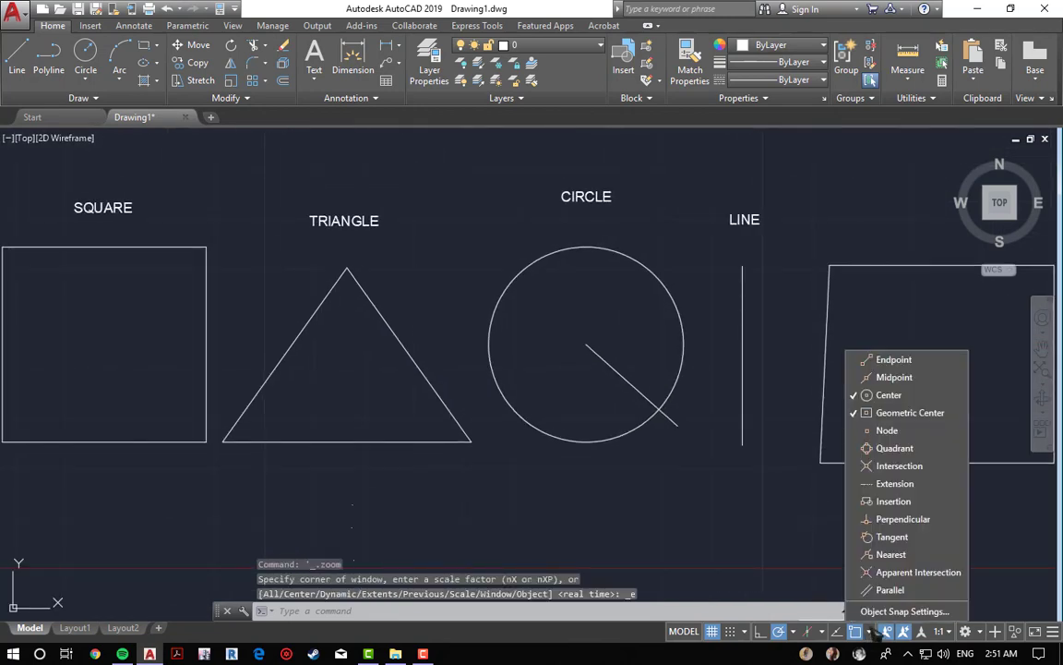
{"action": "left_click", "coordinate": [711, 524]}
{"action": "scroll", "coordinate": [517, 510], "scroll_direction": "down", "scroll_amount": 2}
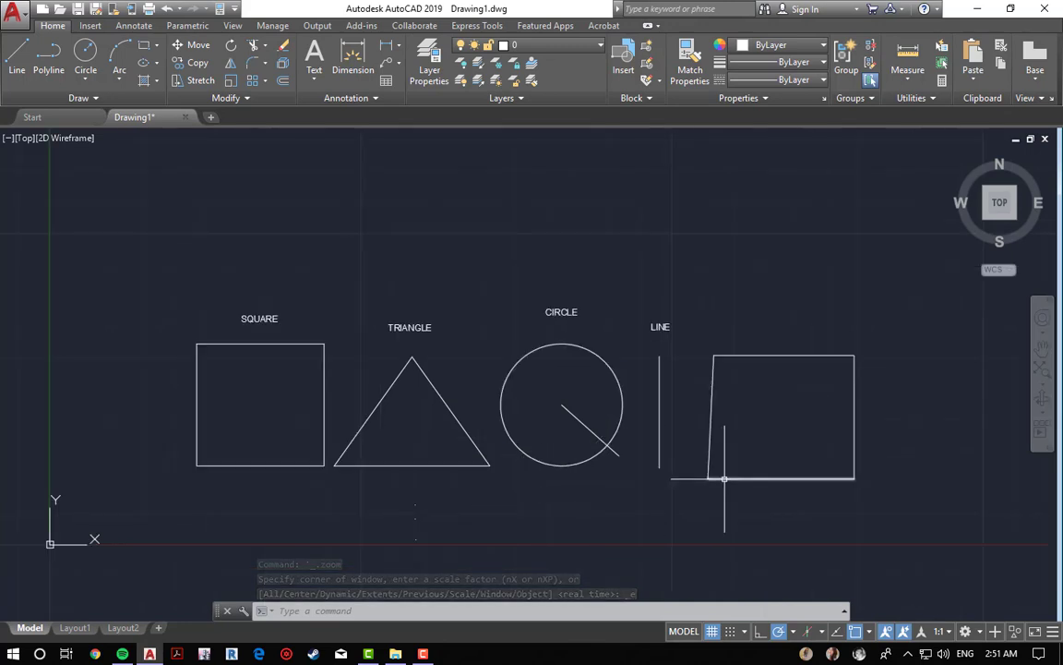
{"action": "left_click", "coordinate": [868, 633]}
{"action": "left_click", "coordinate": [631, 498]}
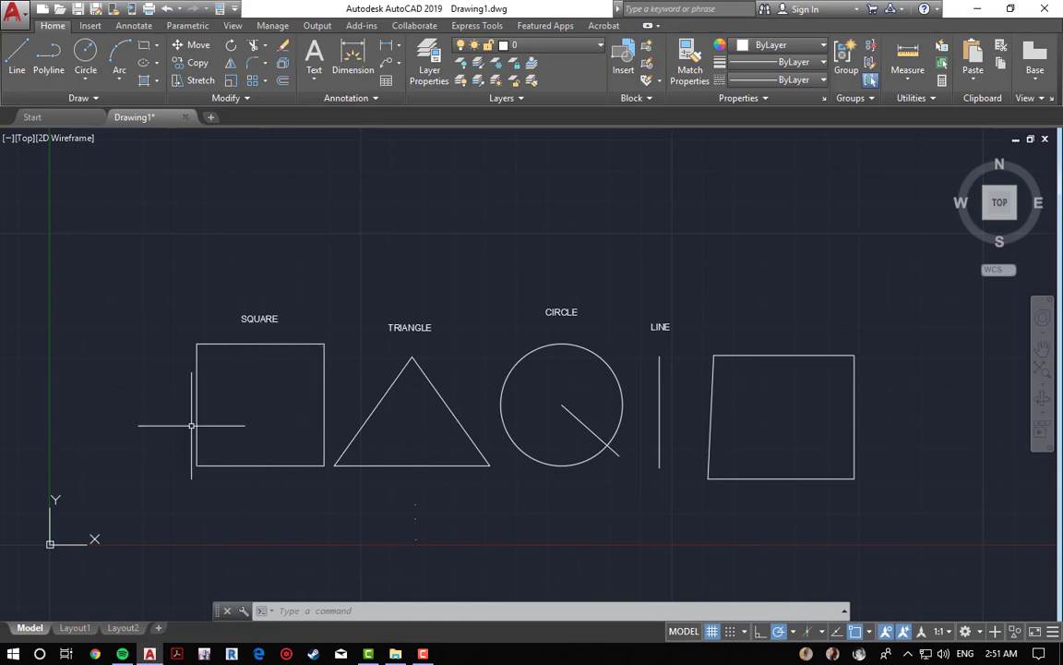
Step: Draw a line from the square's geometric center diagonally up to the right above the triangle
{"action": "type", "text": "L"}
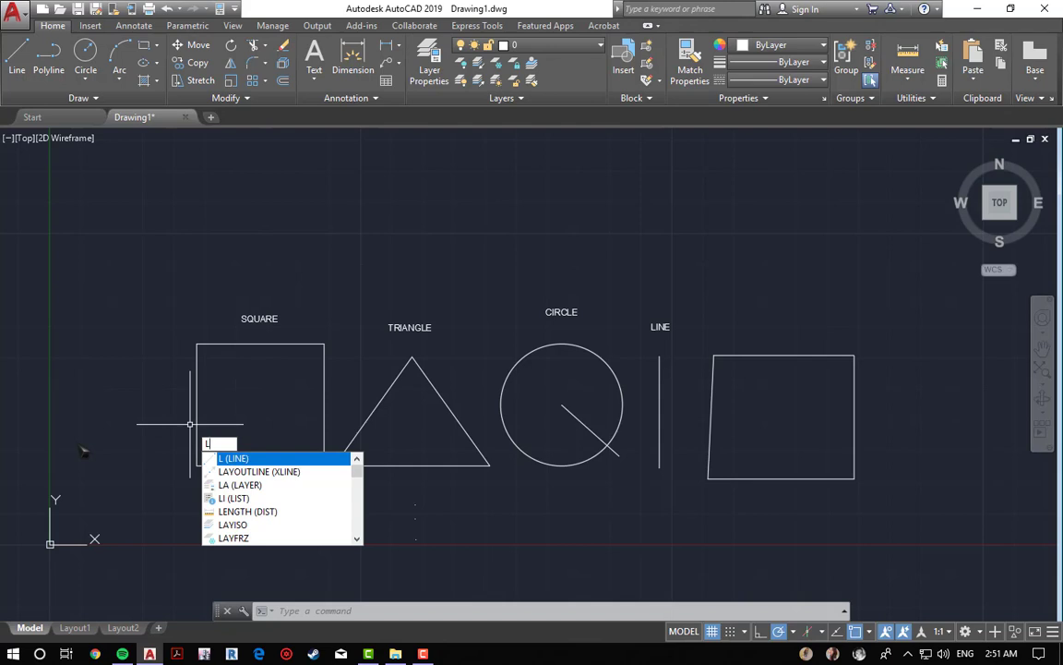
{"action": "key", "text": "Return"}
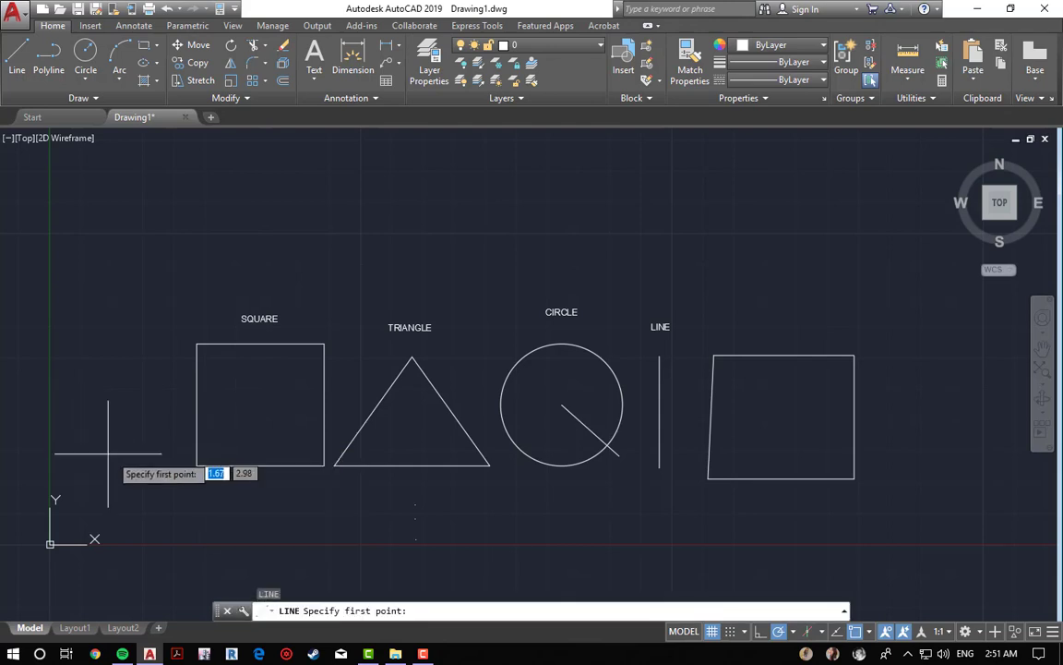
{"action": "left_click", "coordinate": [260, 404]}
{"action": "left_click", "coordinate": [404, 282]}
{"action": "key", "text": "Escape"}
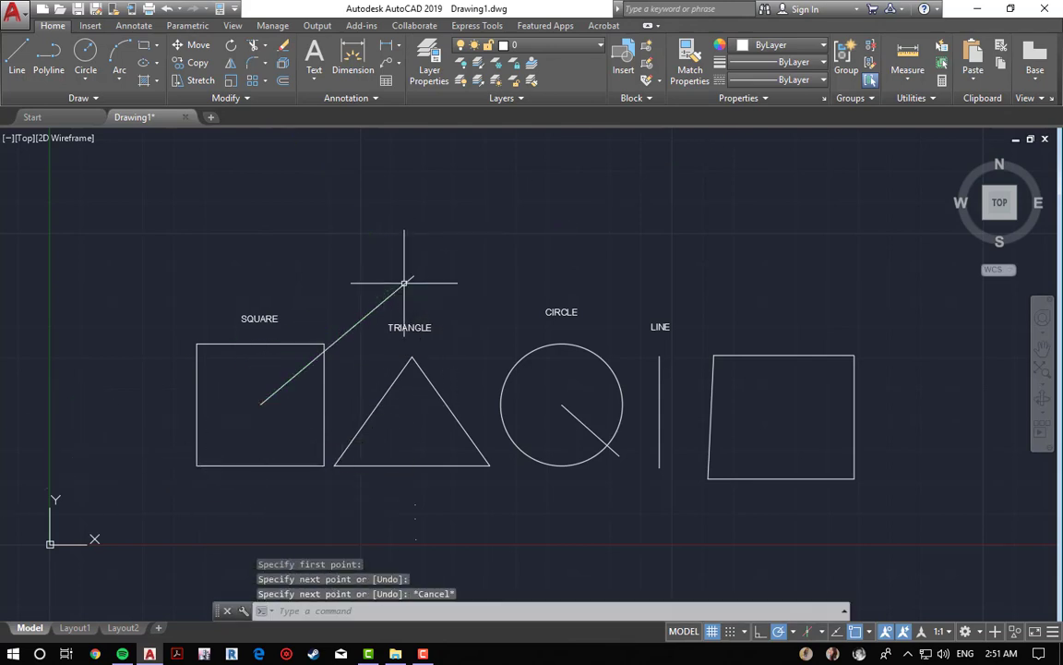
Step: Restart the Line command to draw another line
{"action": "key", "text": "Return"}
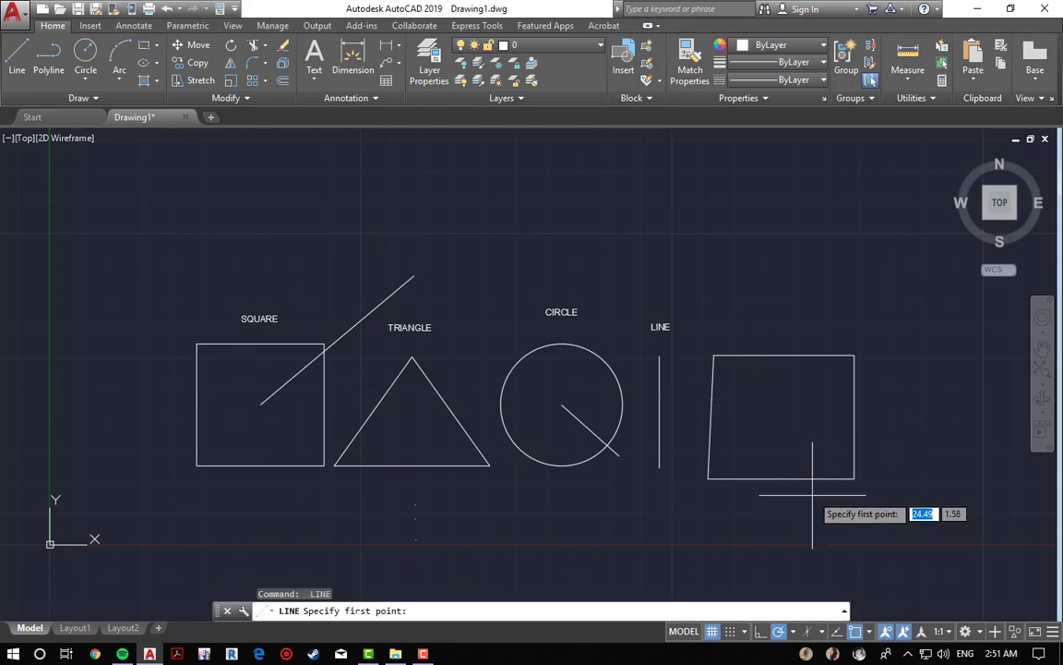
{"action": "key", "text": "Escape"}
{"action": "key", "text": "Escape"}
{"action": "key", "text": "Escape"}
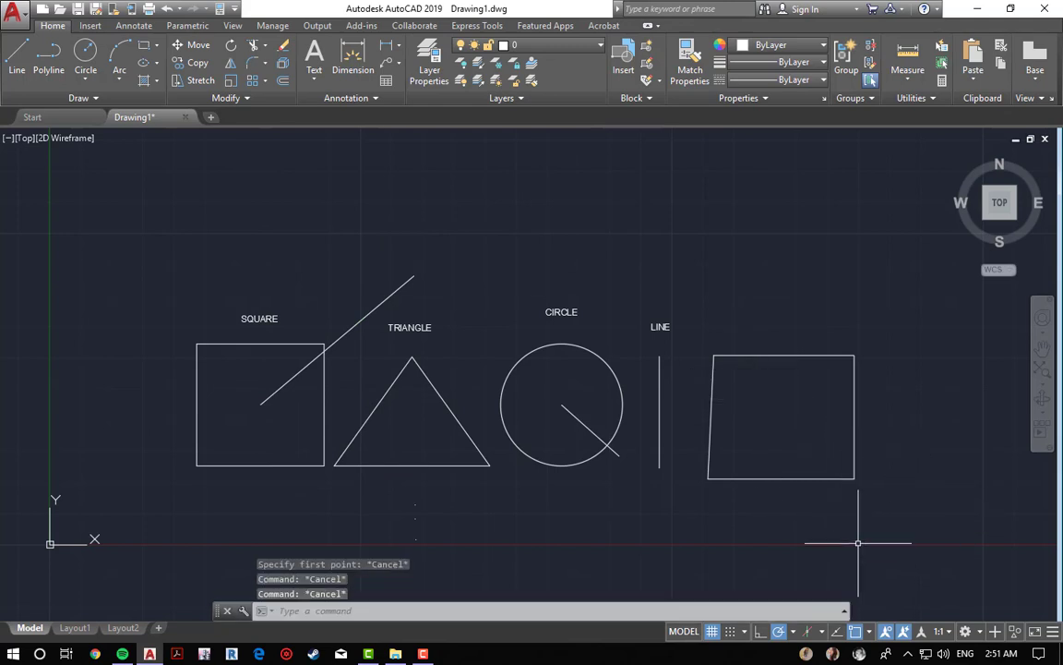
{"action": "key", "text": "Return"}
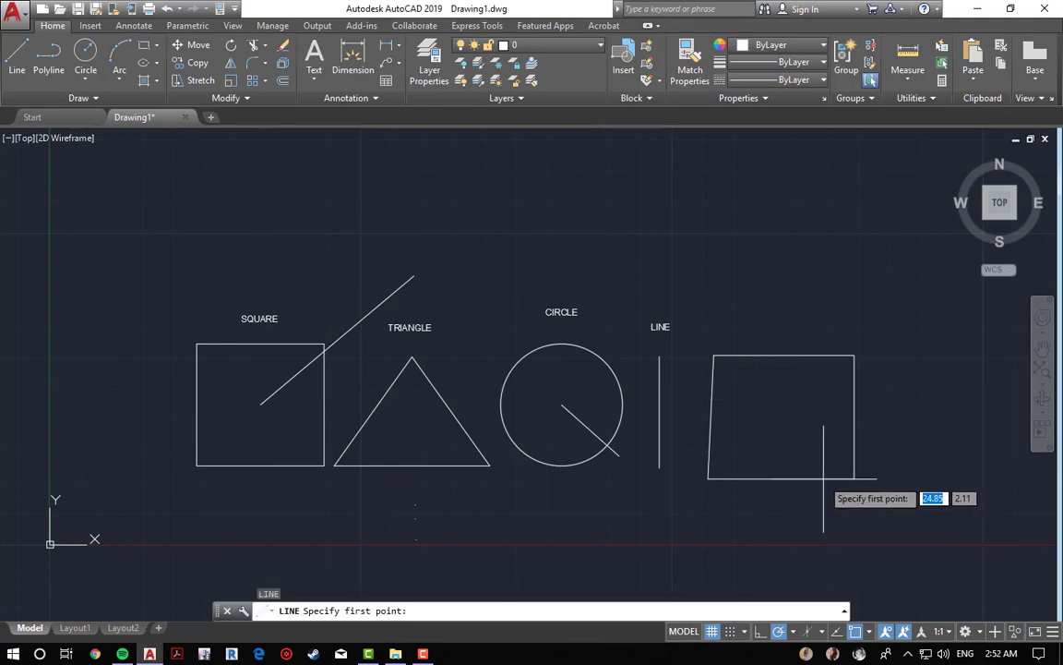
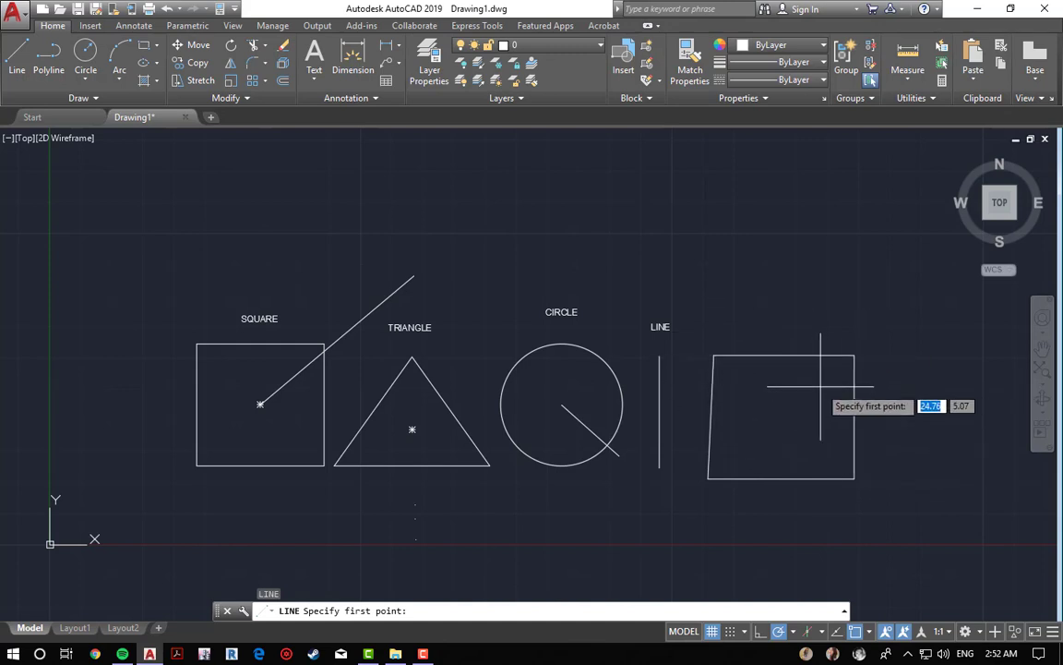
Step: Change the running object snaps to Node only, turning off Center and Geometric Center
{"action": "key", "text": "Escape"}
{"action": "key", "text": "Escape"}
{"action": "key", "text": "Escape"}
{"action": "key", "text": "Escape"}
{"action": "left_click", "coordinate": [868, 631]}
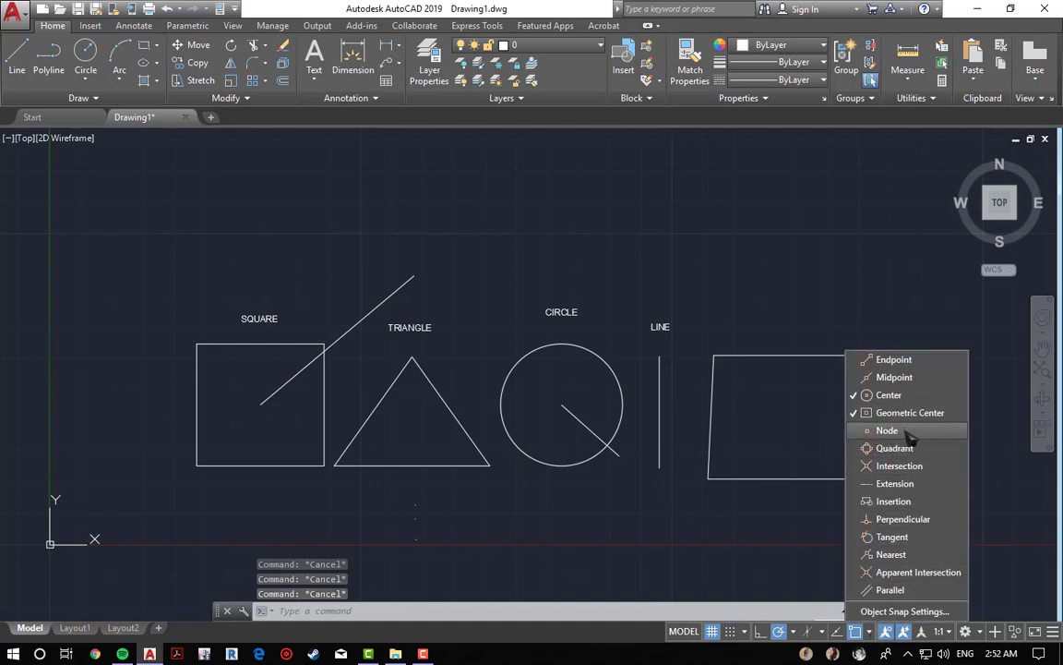
{"action": "scroll", "coordinate": [414, 567], "scroll_direction": "up", "scroll_amount": 4}
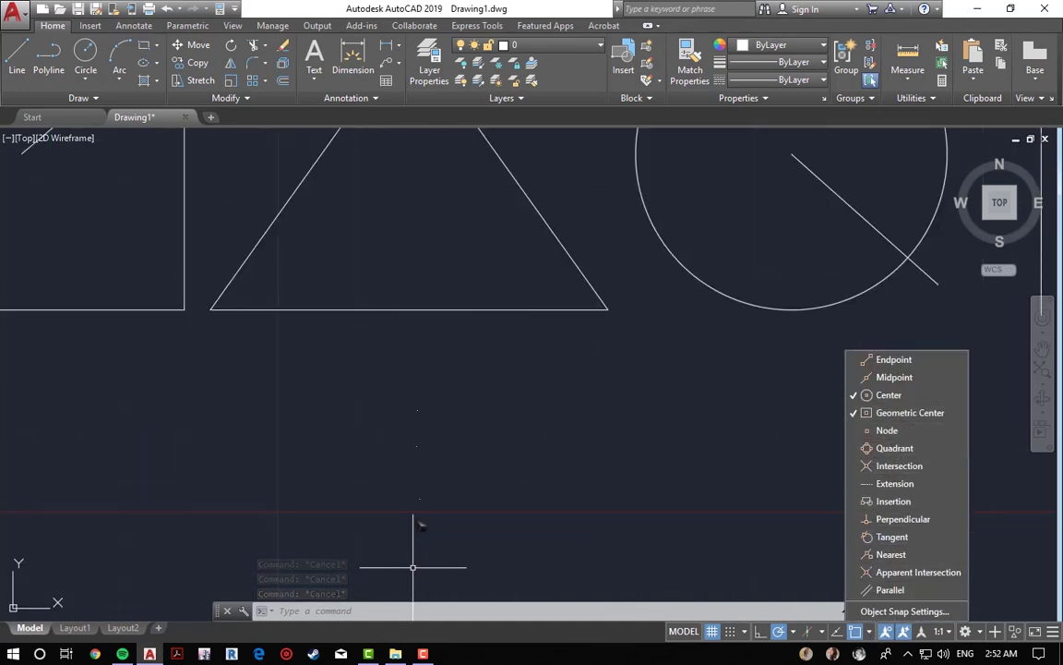
{"action": "scroll", "coordinate": [431, 451], "scroll_direction": "up", "scroll_amount": 2}
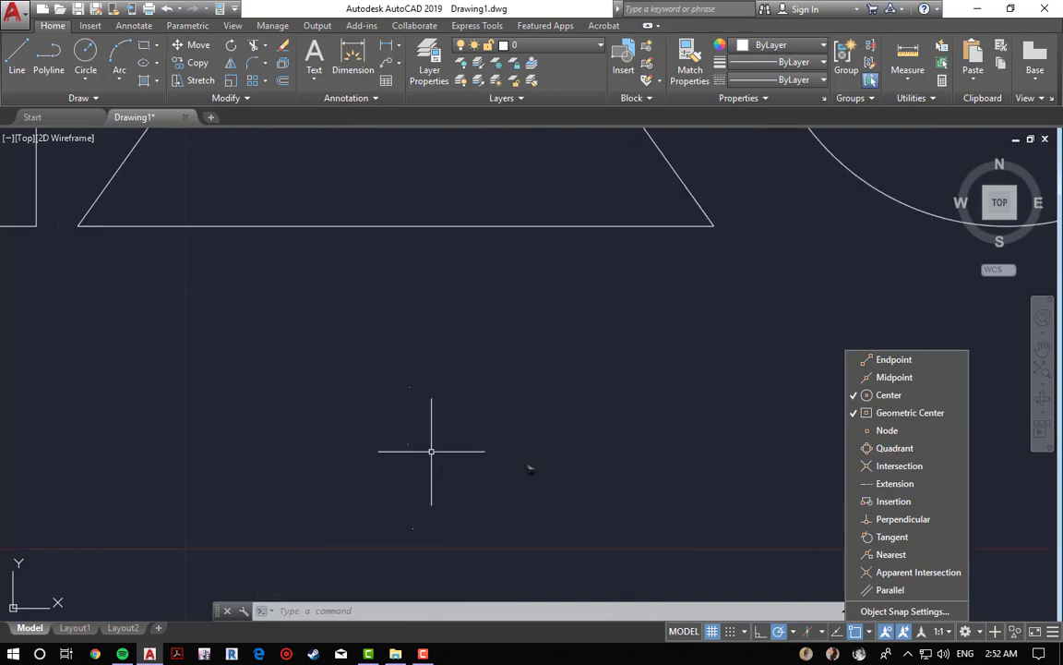
{"action": "left_click", "coordinate": [892, 397]}
{"action": "left_click", "coordinate": [897, 412]}
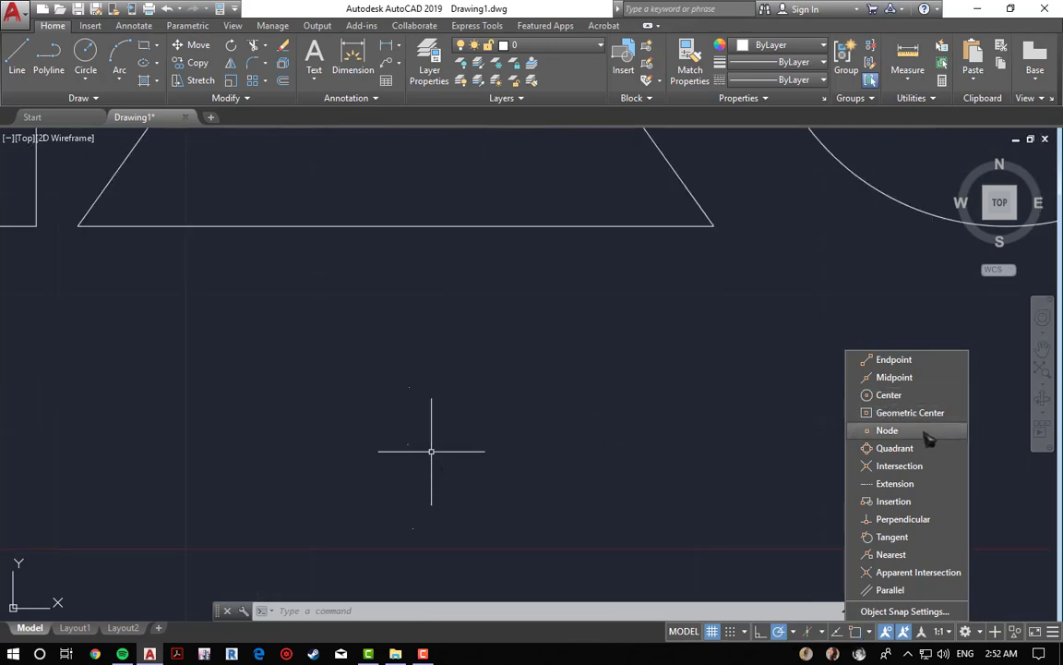
{"action": "left_click", "coordinate": [903, 431]}
{"action": "left_click", "coordinate": [699, 411]}
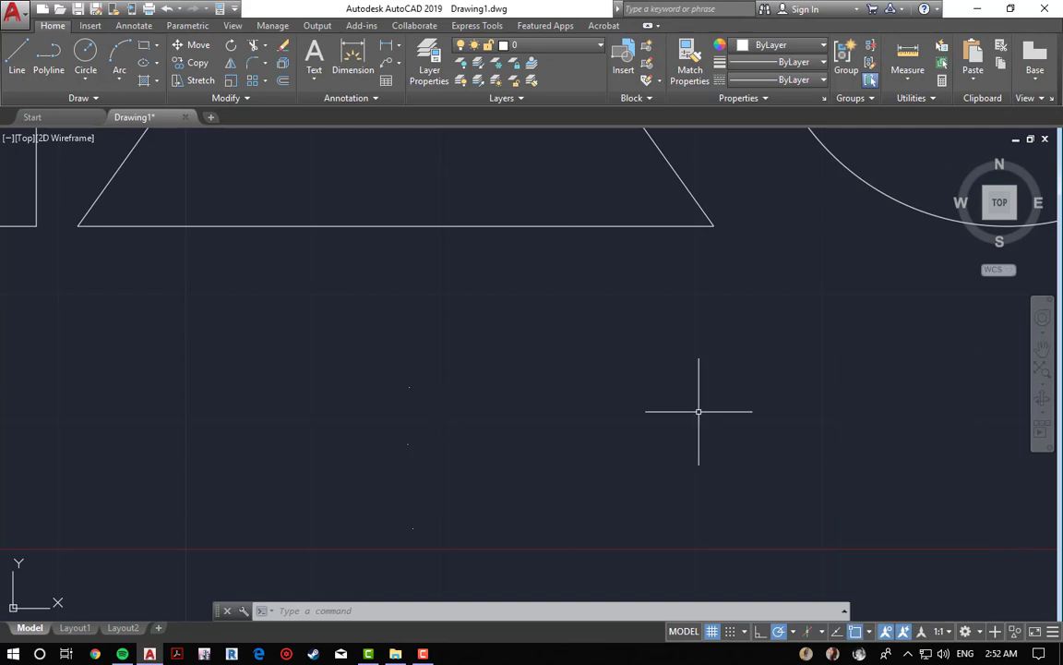
Step: Place seven scattered points below the shapes with the Multiple Points command
{"action": "left_click", "coordinate": [699, 411]}
{"action": "key", "text": "Escape"}
{"action": "key", "text": "Escape"}
{"action": "mouse_move", "coordinate": [639, 408]}
{"action": "middle_mouse_down"}
{"action": "mouse_move", "coordinate": [660, 304]}
{"action": "mouse_move", "coordinate": [655, 268]}
{"action": "middle_mouse_up"}
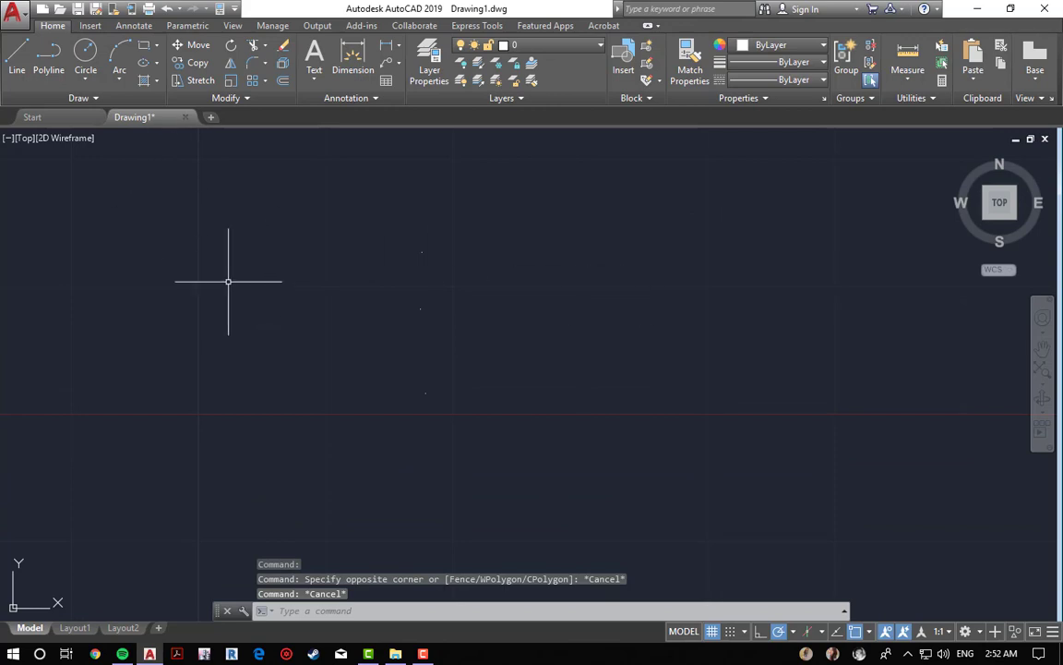
{"action": "middle_click_drag", "start_coordinate": [211, 245], "coordinate": [222, 277]}
{"action": "left_click", "coordinate": [127, 101]}
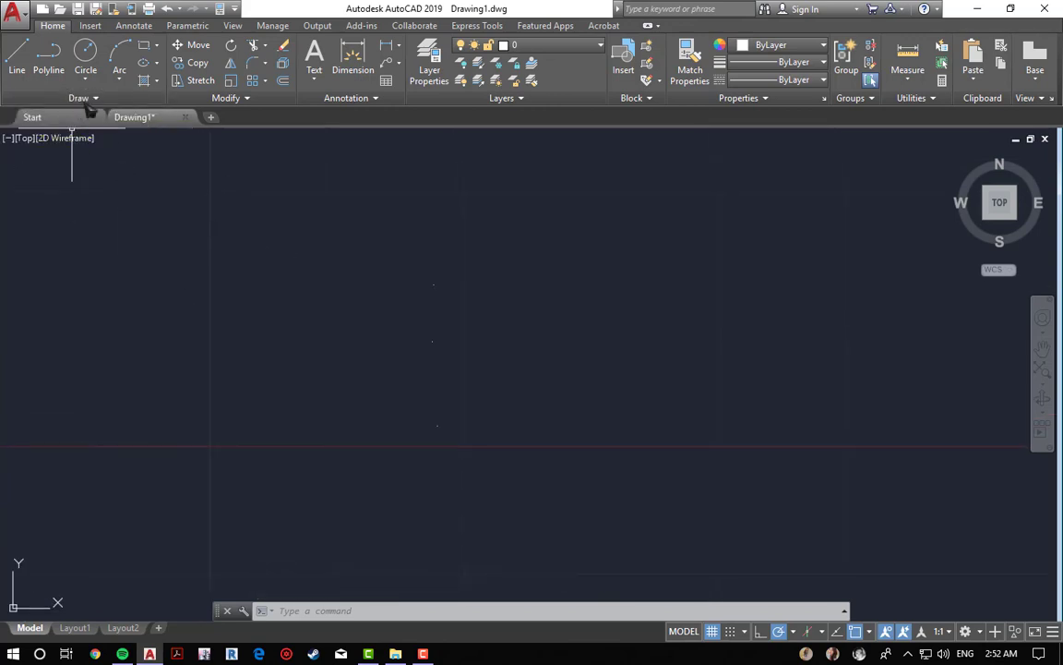
{"action": "left_click", "coordinate": [86, 102]}
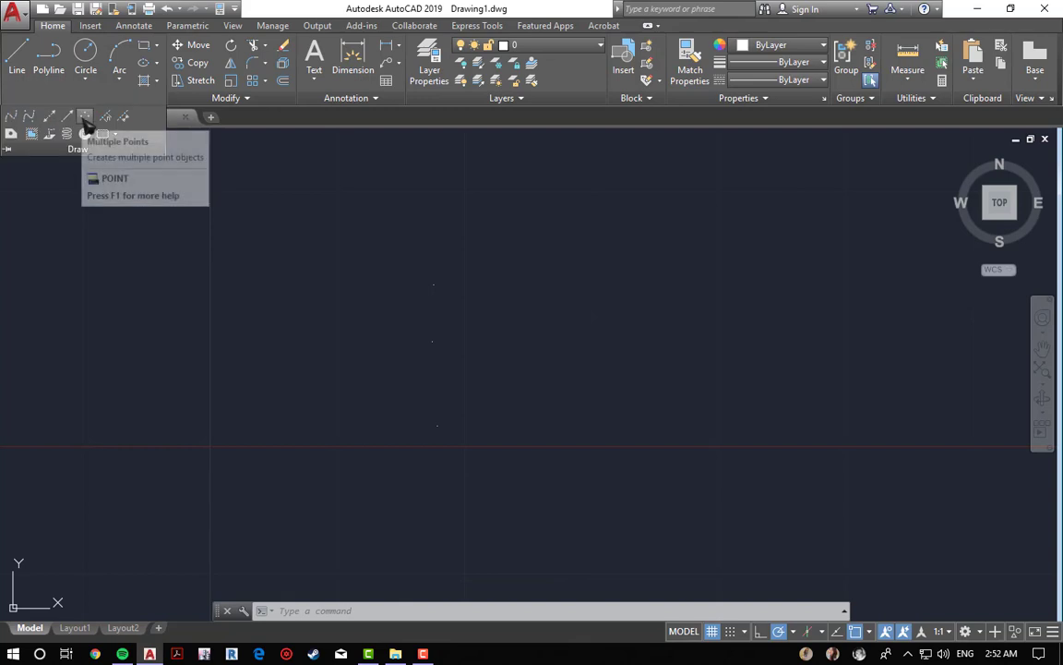
{"action": "left_click", "coordinate": [85, 117]}
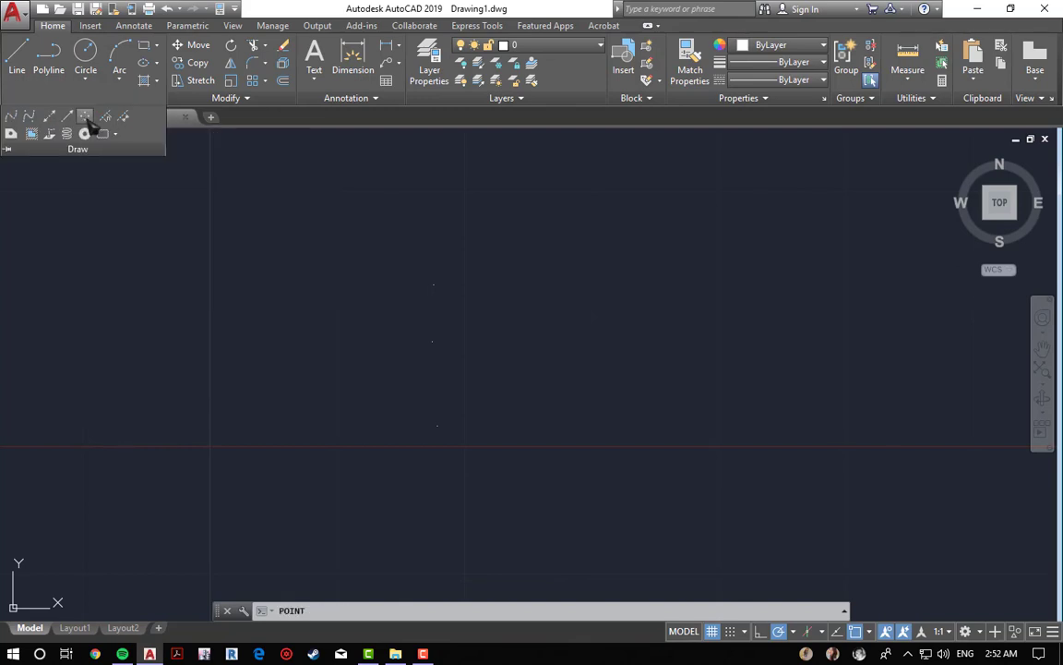
{"action": "left_click", "coordinate": [530, 285]}
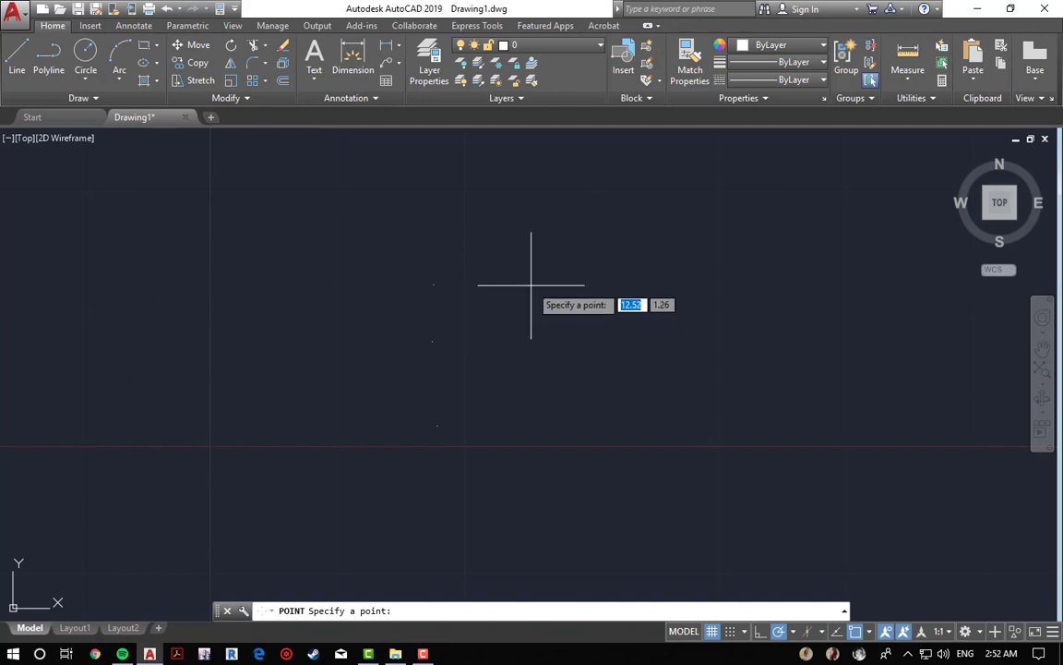
{"action": "left_click", "coordinate": [581, 376]}
{"action": "left_click", "coordinate": [758, 384]}
{"action": "left_click", "coordinate": [746, 275]}
{"action": "left_click", "coordinate": [578, 249]}
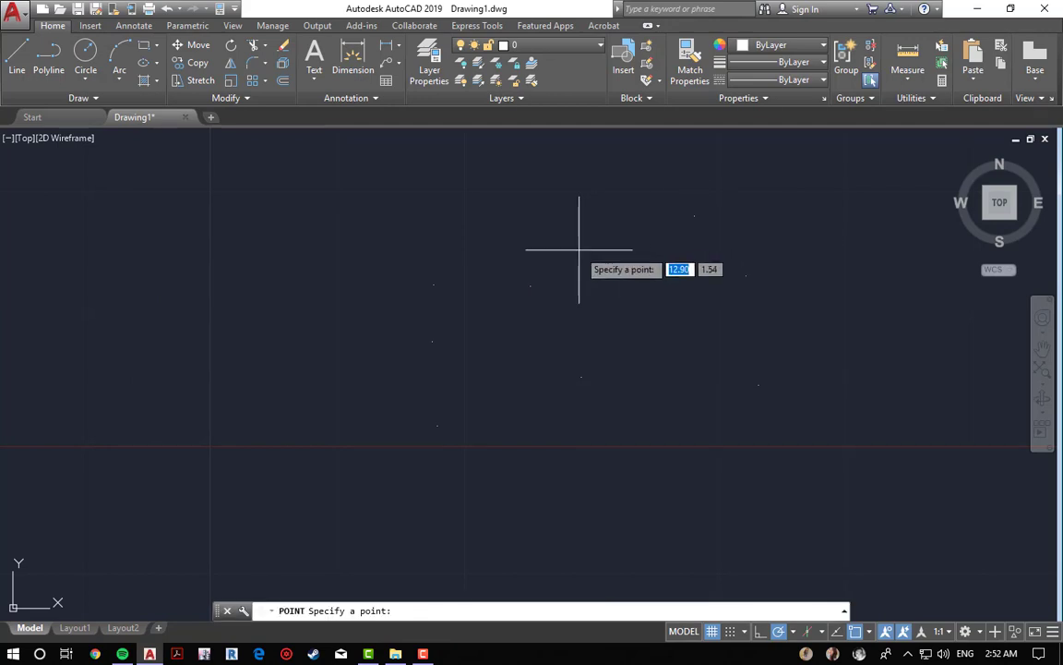
{"action": "left_click", "coordinate": [695, 216]}
{"action": "left_click", "coordinate": [525, 186]}
{"action": "key", "text": "Escape"}
{"action": "key", "text": "Escape"}
{"action": "key", "text": "Escape"}
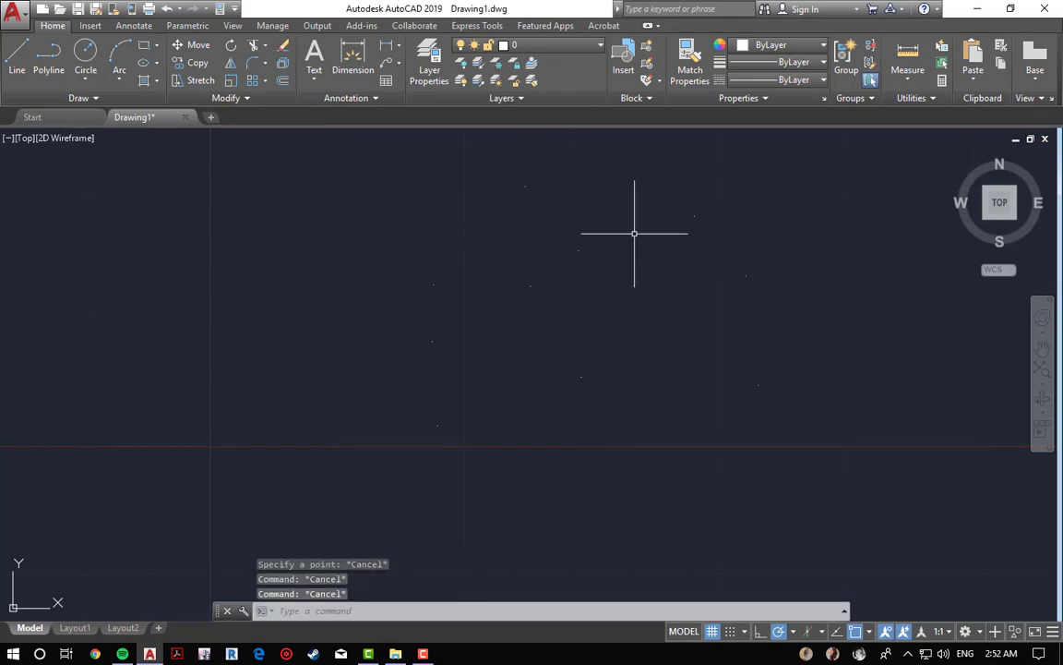
Step: Start a new line and turn object snapping off
{"action": "left_click", "coordinate": [869, 633]}
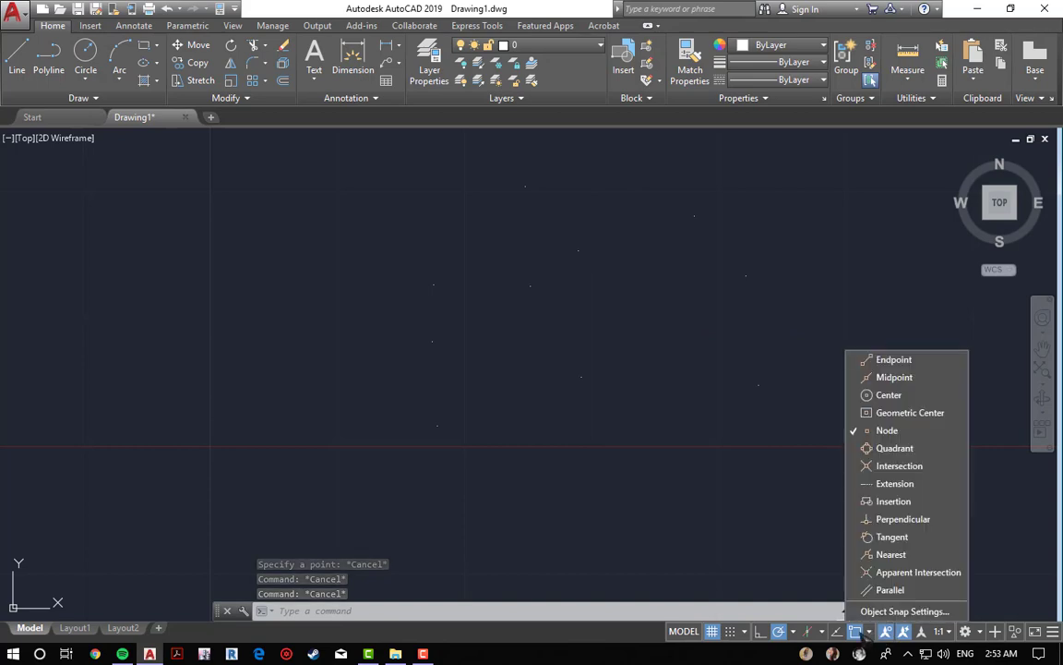
{"action": "key", "text": "Escape"}
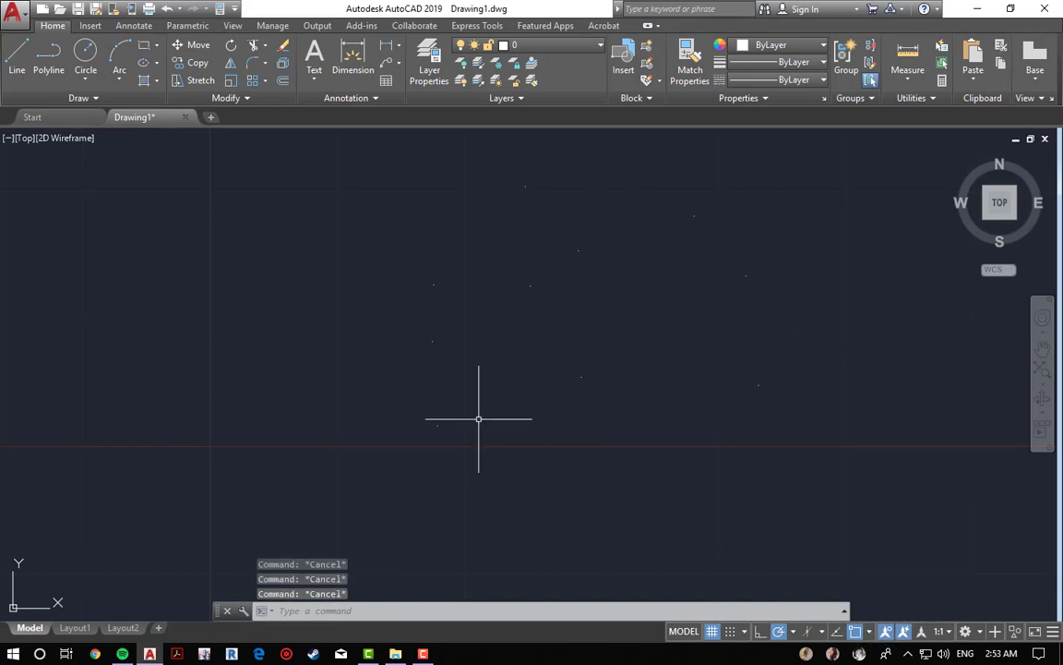
{"action": "type", "text": "L"}
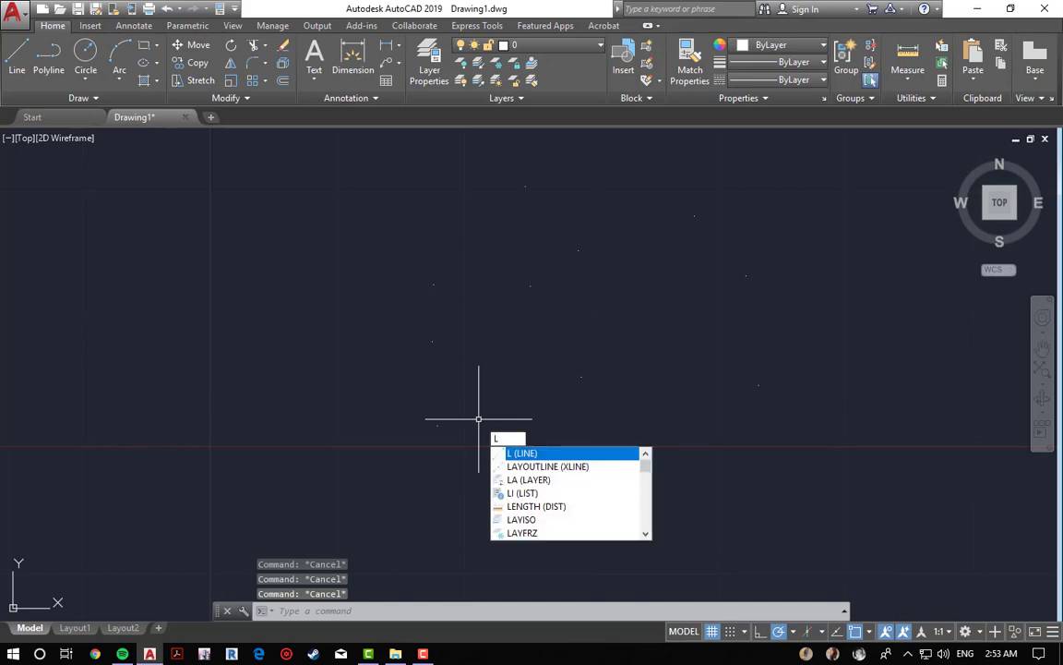
{"action": "key", "text": "Return"}
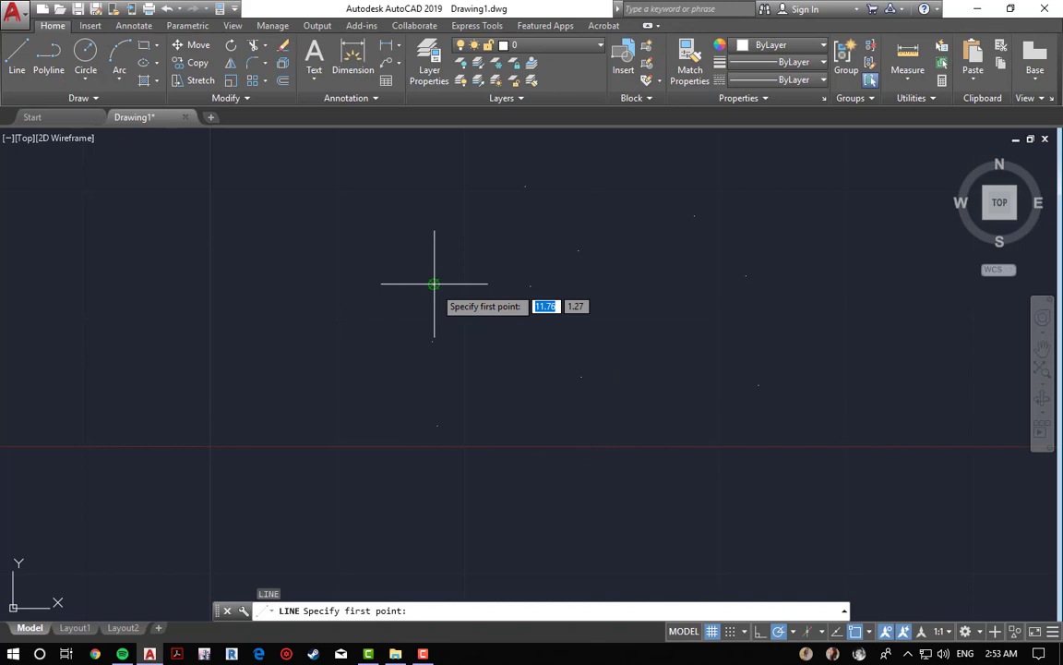
{"action": "scroll", "coordinate": [432, 276], "scroll_direction": "up", "scroll_amount": 2}
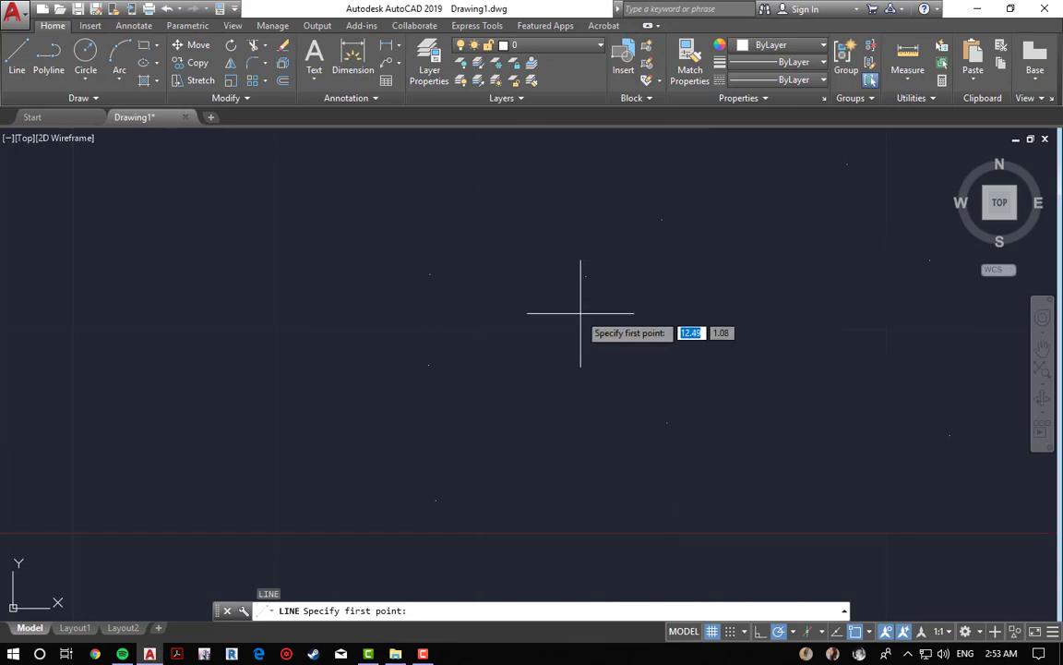
{"action": "left_click", "coordinate": [868, 631]}
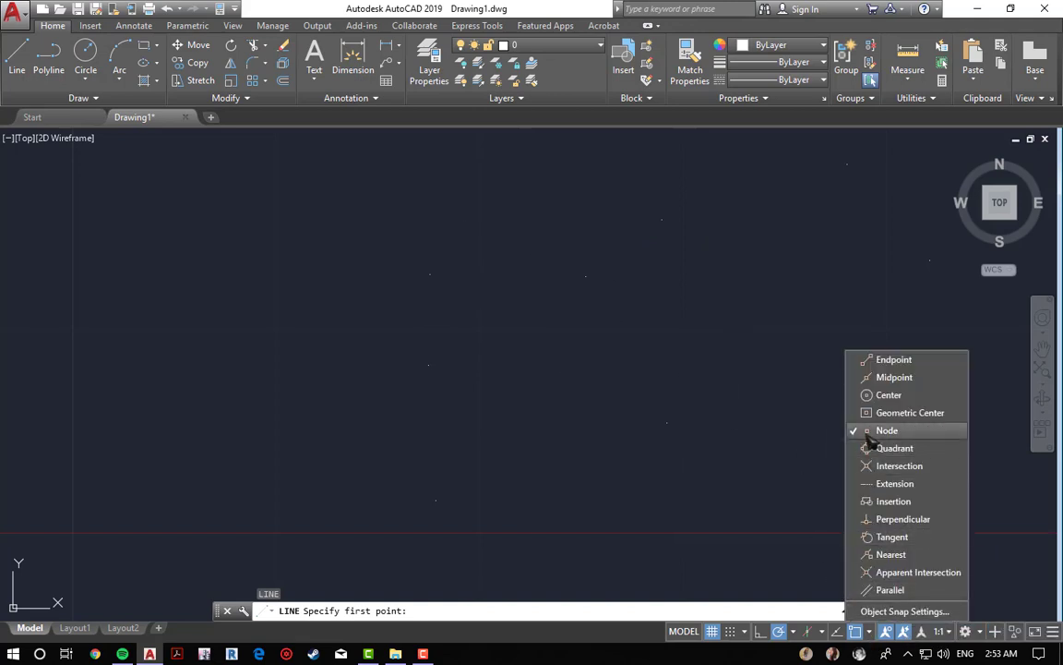
{"action": "left_click", "coordinate": [857, 633]}
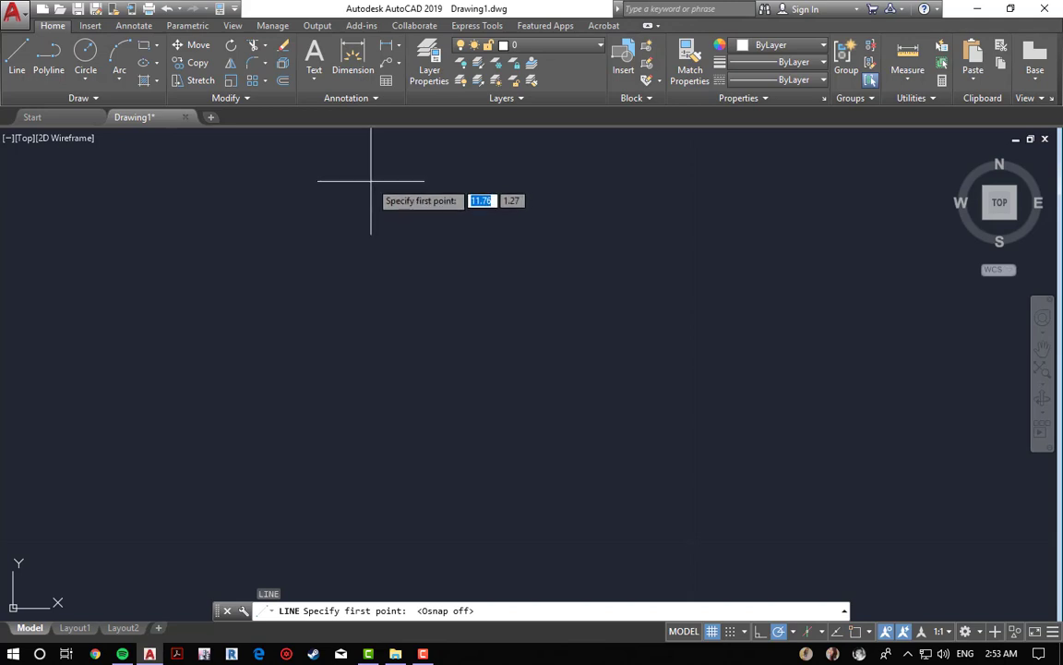
Step: Draw a steep line segment down through the points area without snapping
{"action": "left_click", "coordinate": [371, 181]}
{"action": "left_click", "coordinate": [418, 314]}
{"action": "left_click", "coordinate": [414, 314]}
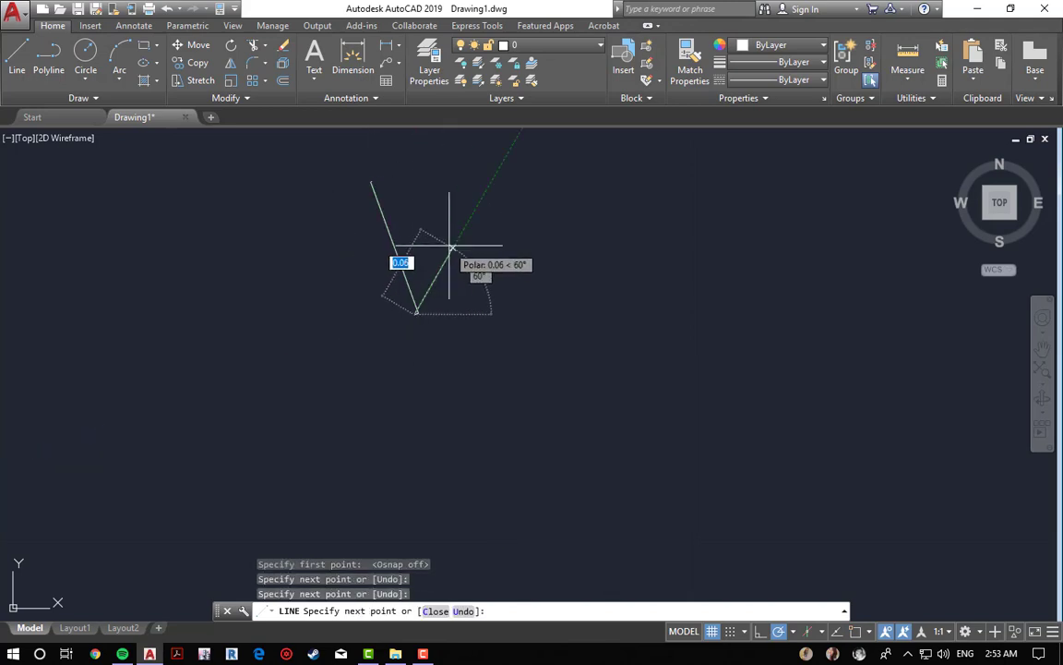
{"action": "key", "text": "Escape"}
{"action": "scroll", "coordinate": [388, 183], "scroll_direction": "up", "scroll_amount": 8}
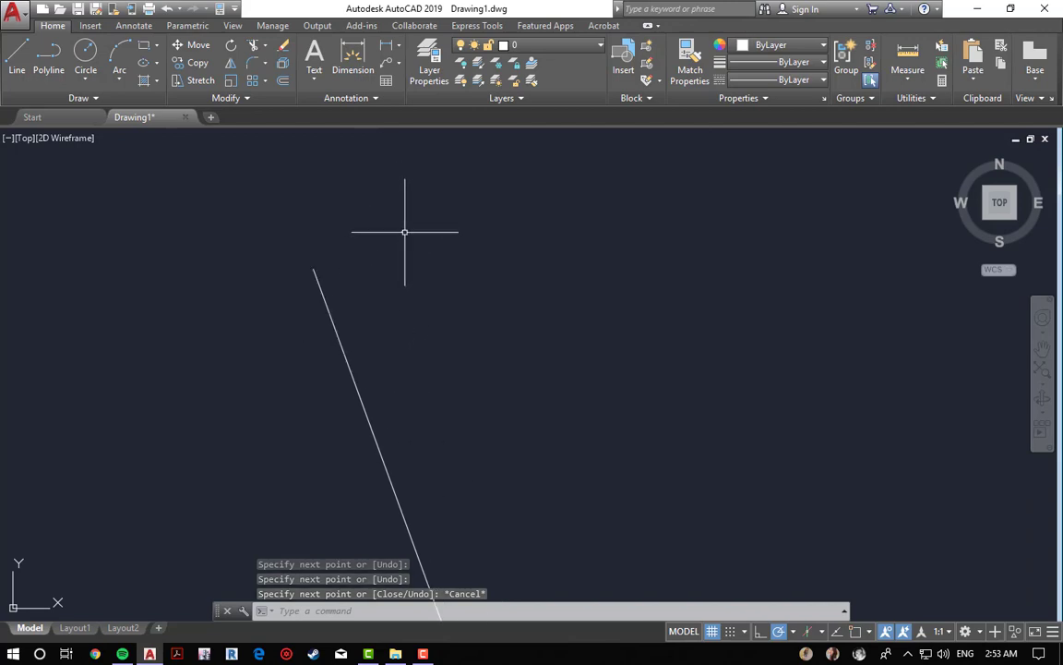
{"action": "key", "text": "Escape"}
{"action": "key", "text": "Escape"}
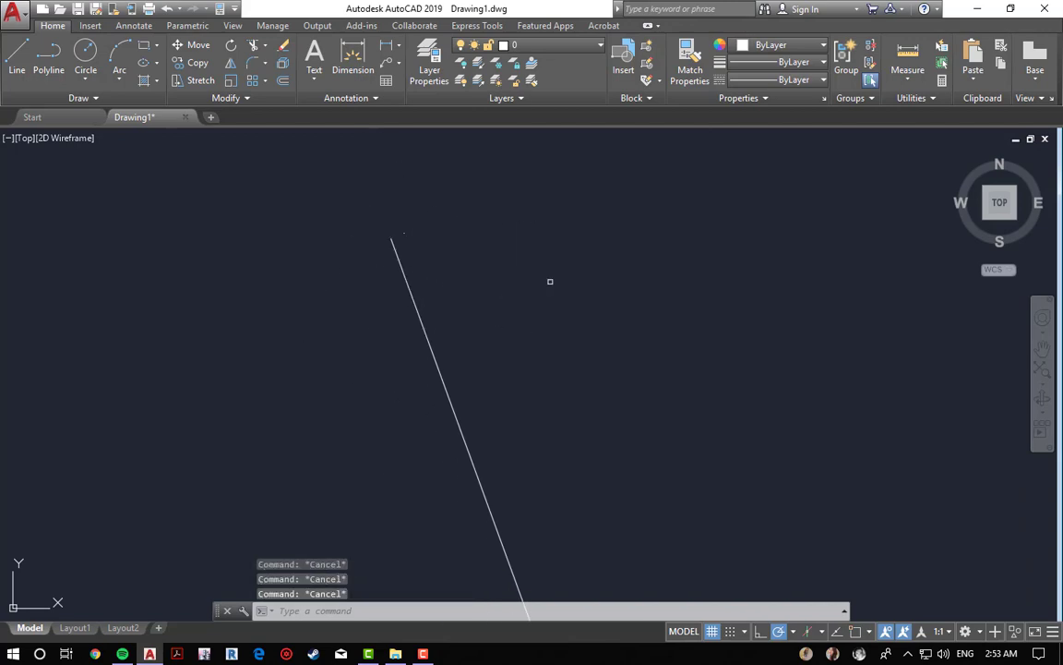
Step: Erase the stray line with a window selection
{"action": "type", "text": "e"}
{"action": "key", "text": "Return"}
{"action": "double_click", "coordinate": [432, 388]}
{"action": "left_click", "coordinate": [553, 332]}
{"action": "left_click", "coordinate": [411, 433]}
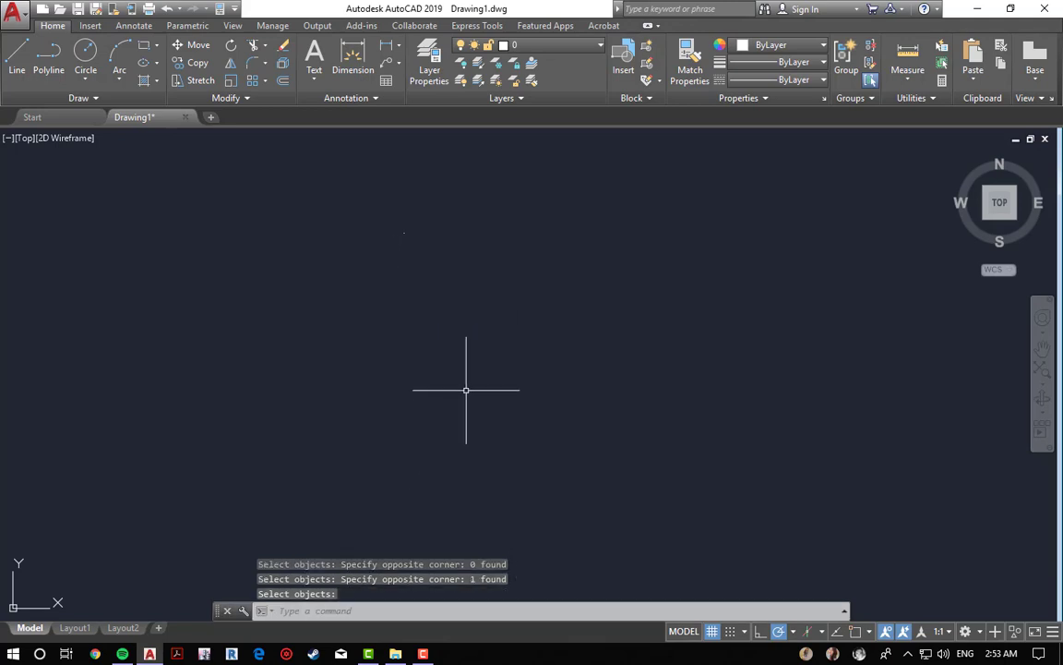
{"action": "key", "text": "Return"}
Step: Turn object snapping back on and recenter the view on the points
{"action": "left_click", "coordinate": [855, 630]}
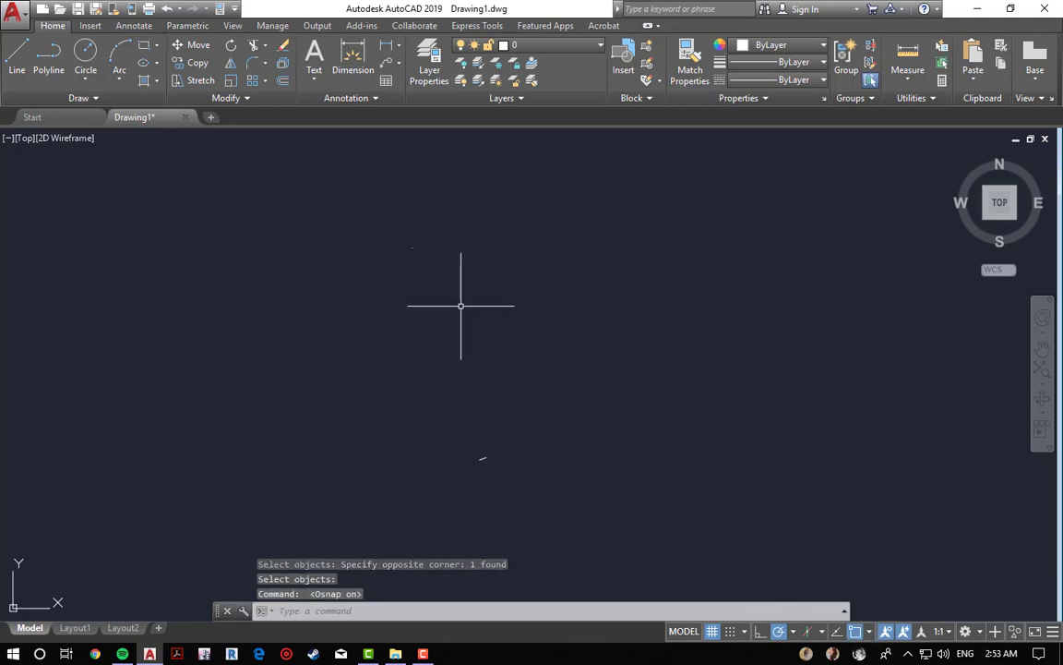
{"action": "middle_click", "coordinate": [608, 433]}
{"action": "middle_click", "coordinate": [607, 432]}
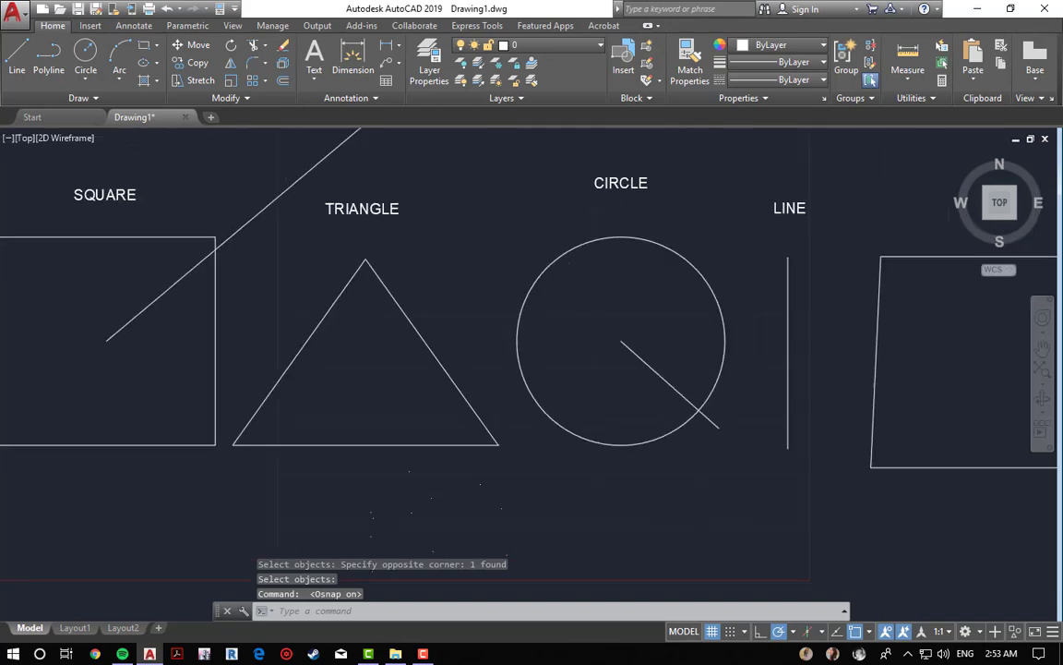
{"action": "middle_click_drag", "start_coordinate": [430, 491], "coordinate": [466, 324]}
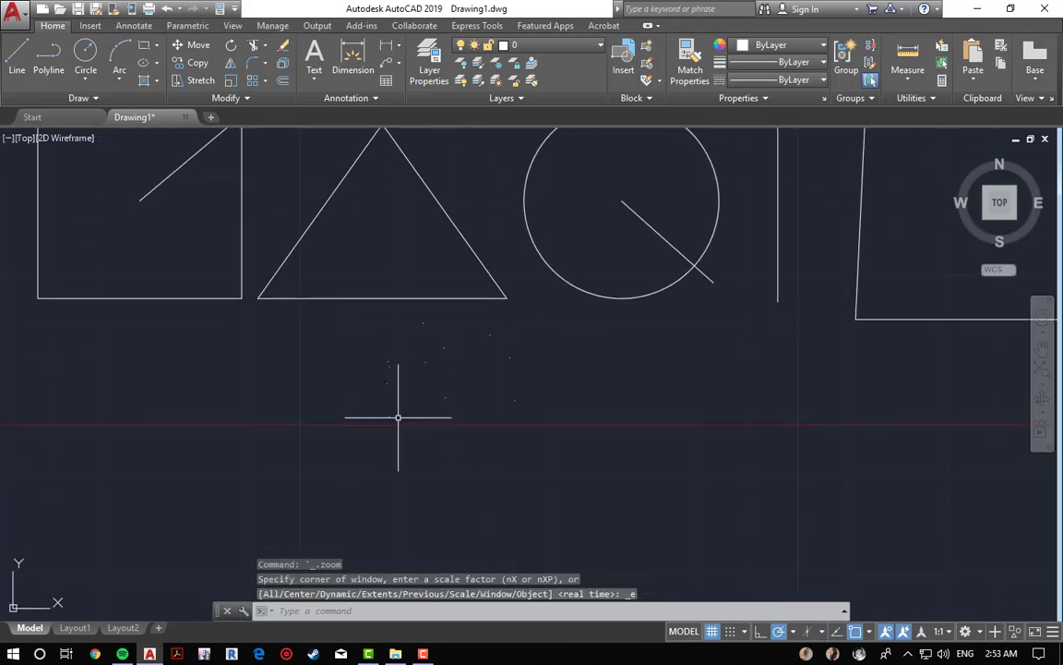
{"action": "left_click", "coordinate": [872, 633]}
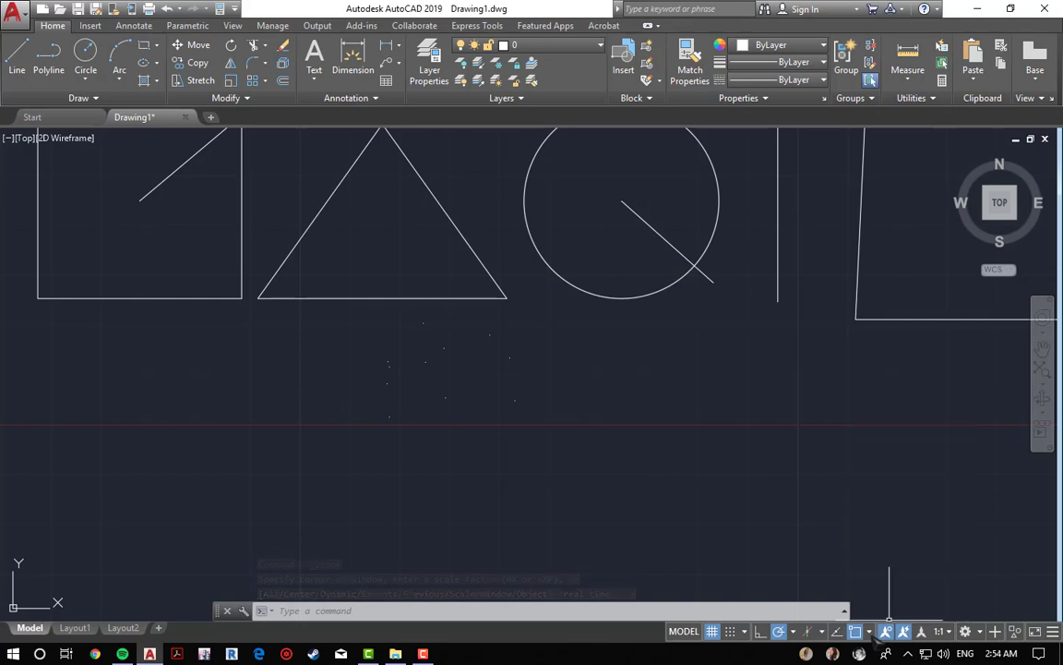
{"action": "left_click", "coordinate": [873, 635]}
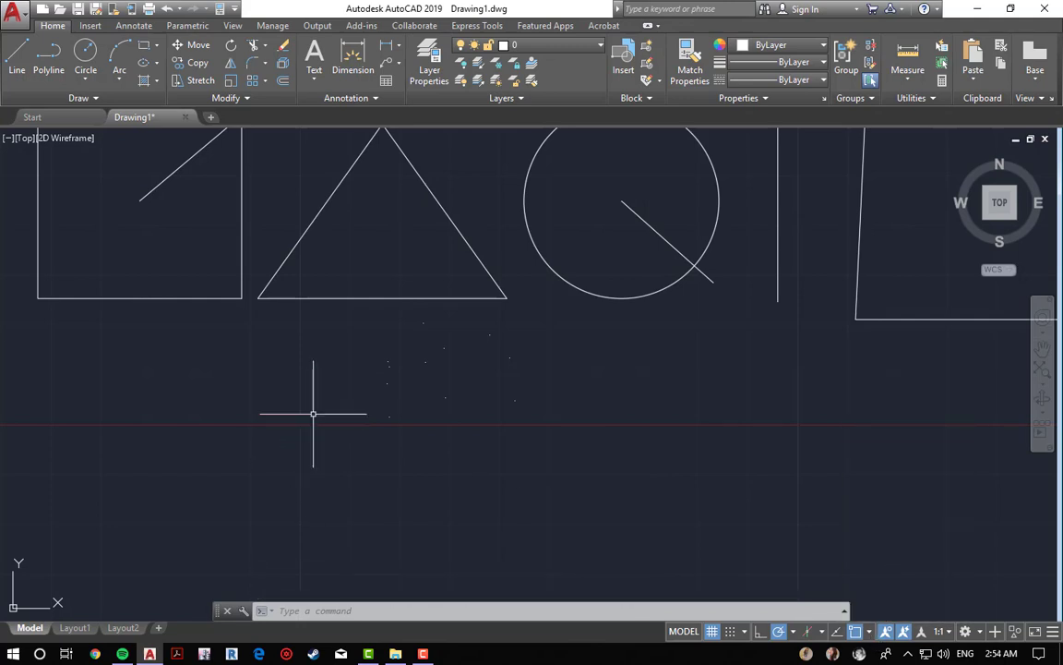
{"action": "scroll", "coordinate": [351, 360], "scroll_direction": "up", "scroll_amount": 6}
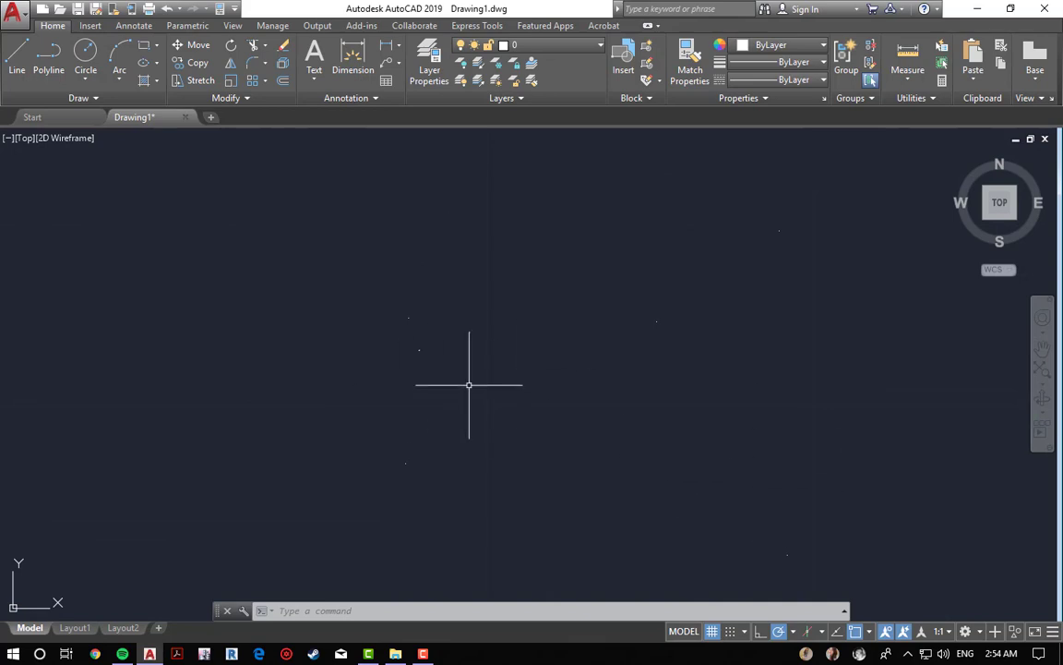
{"action": "key", "text": "Escape"}
{"action": "key", "text": "Escape"}
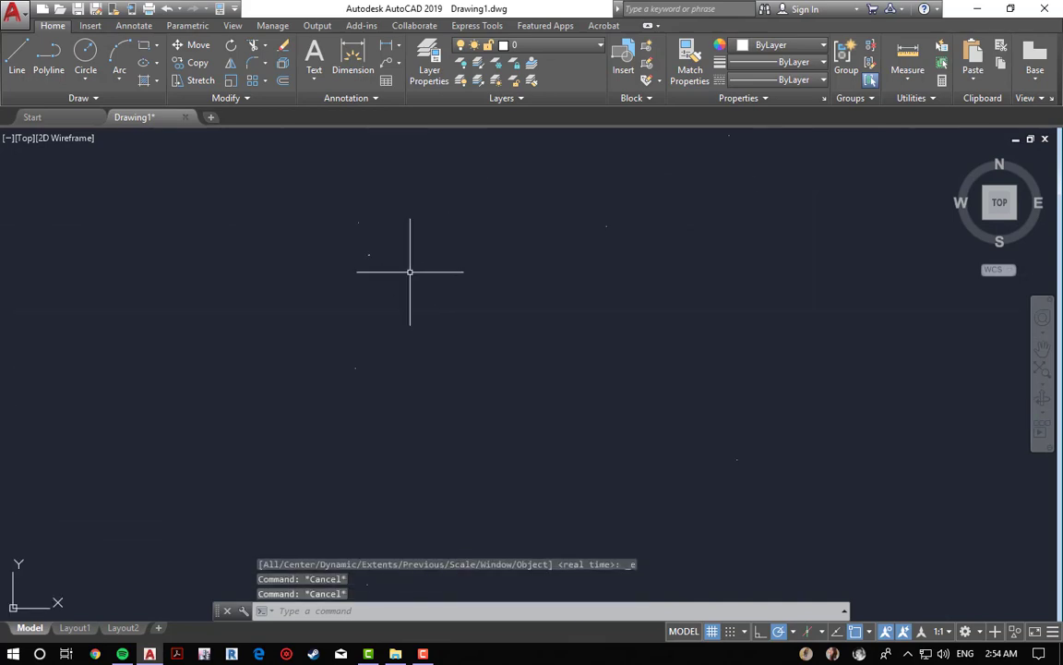
Step: Draw a freehand zigzag of connected line segments around the points without object snapping
{"action": "key", "text": "l"}
{"action": "key", "text": "Return"}
{"action": "left_click", "coordinate": [360, 224]}
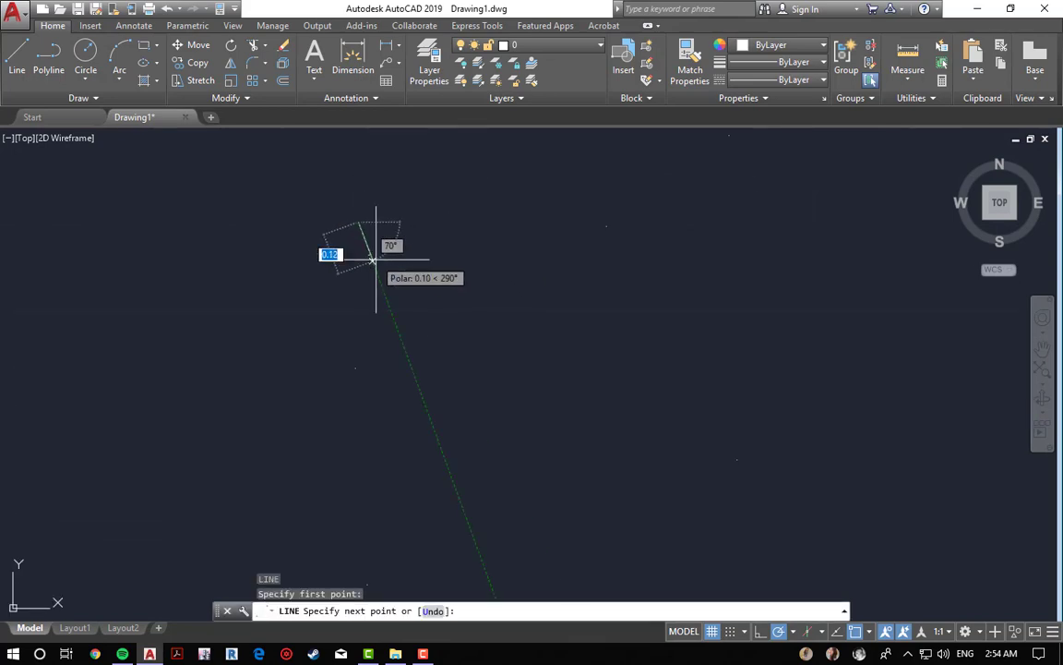
{"action": "left_click", "coordinate": [369, 252]}
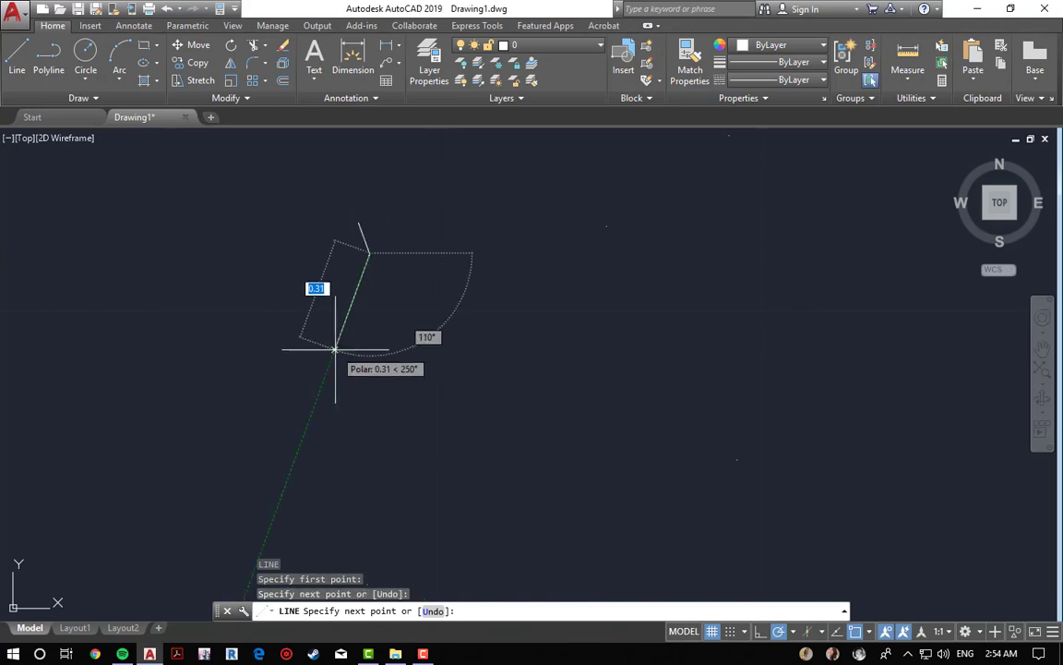
{"action": "left_click", "coordinate": [355, 368]}
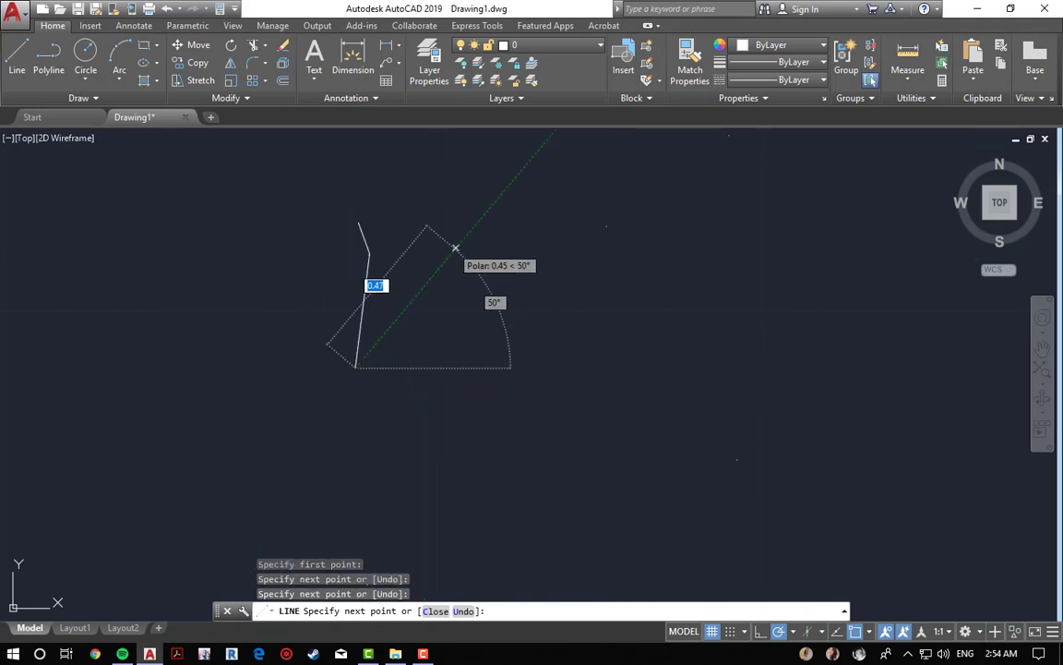
{"action": "scroll", "coordinate": [482, 343], "scroll_direction": "down", "scroll_amount": 3}
{"action": "scroll", "coordinate": [486, 348], "scroll_direction": "down", "scroll_amount": 2}
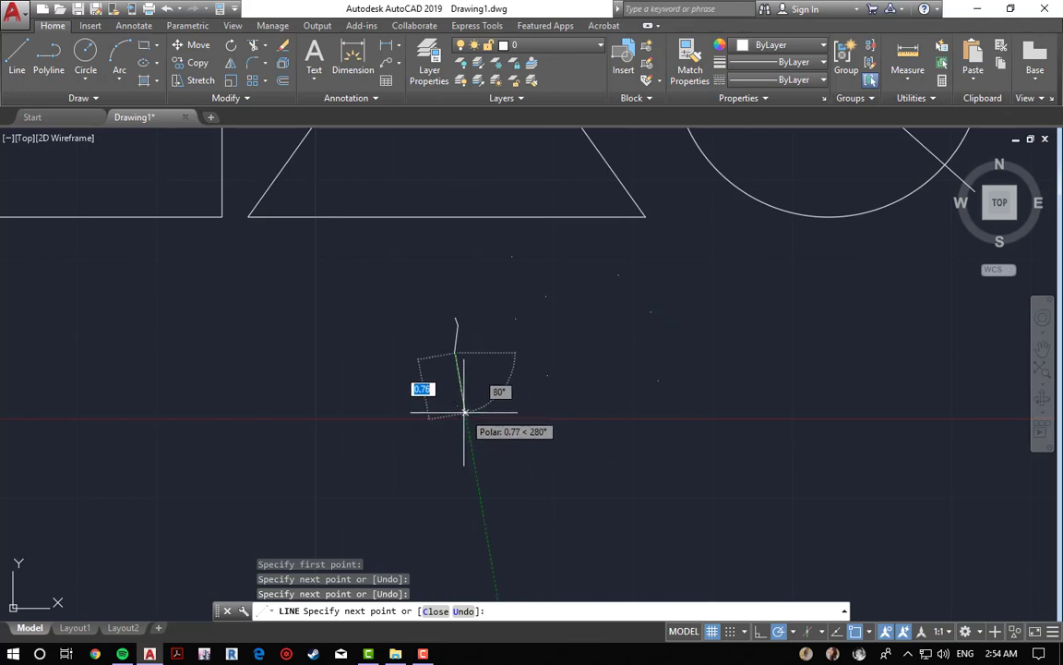
{"action": "left_click", "coordinate": [456, 407]}
{"action": "left_click", "coordinate": [547, 374]}
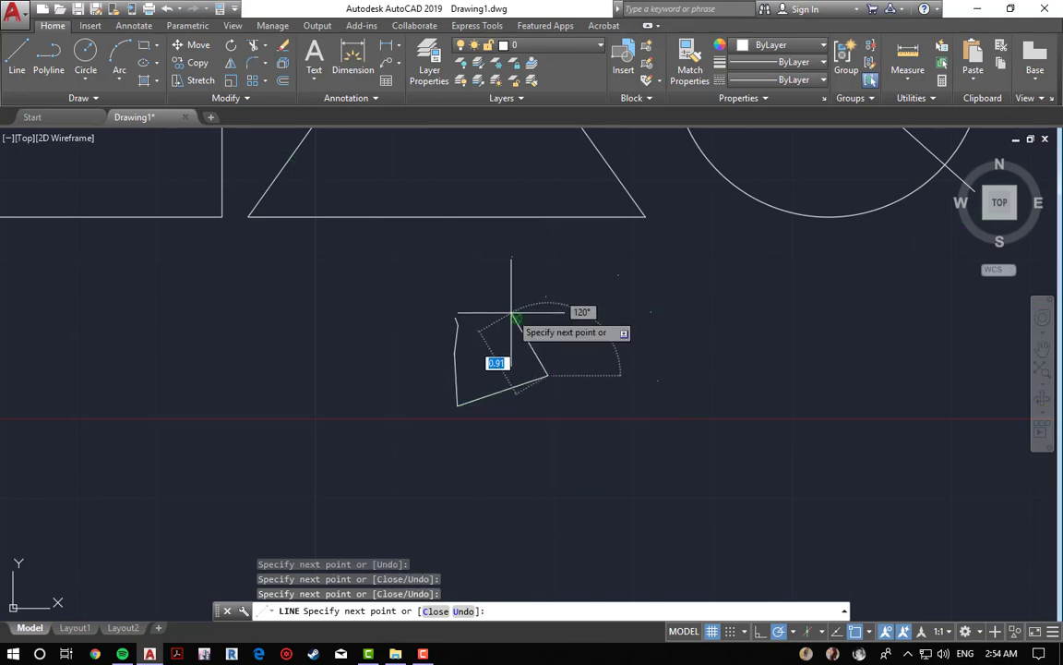
{"action": "left_click", "coordinate": [513, 322]}
{"action": "left_click", "coordinate": [513, 257]}
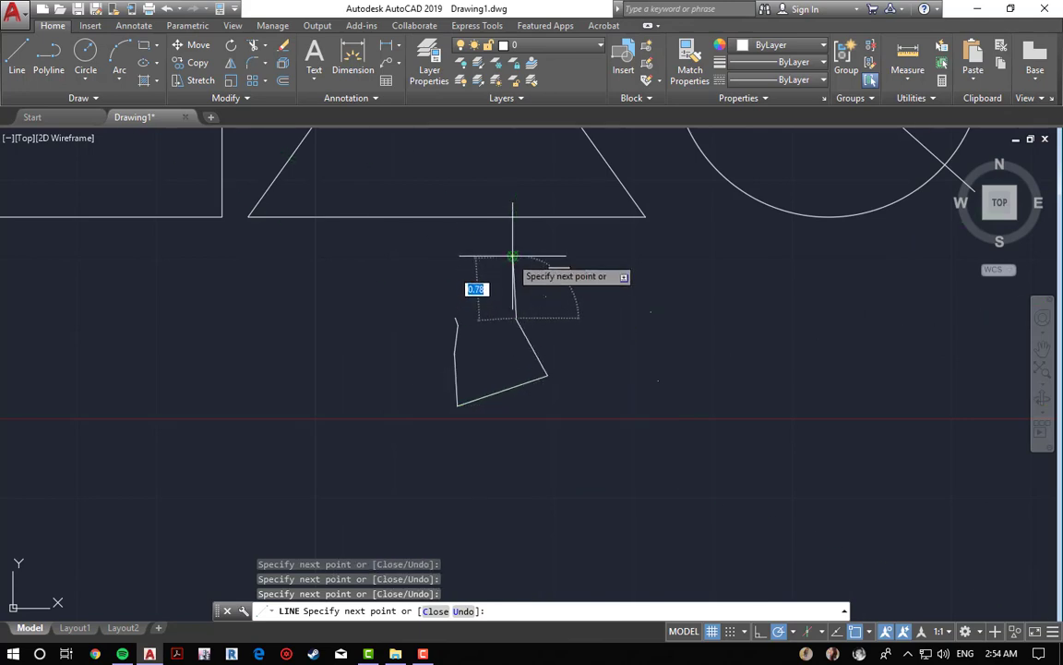
{"action": "left_click", "coordinate": [546, 295]}
{"action": "left_click", "coordinate": [618, 274]}
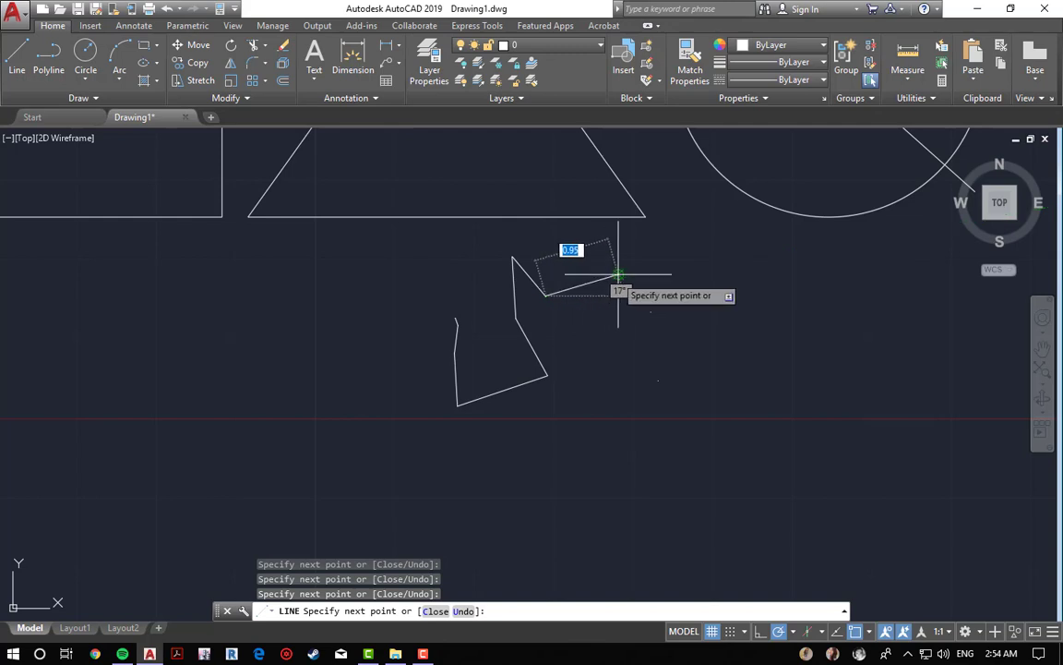
{"action": "key", "text": "Escape"}
Step: Erase the zigzag lines and the surrounding points with a window selection
{"action": "type", "text": "e"}
{"action": "key", "text": "Return"}
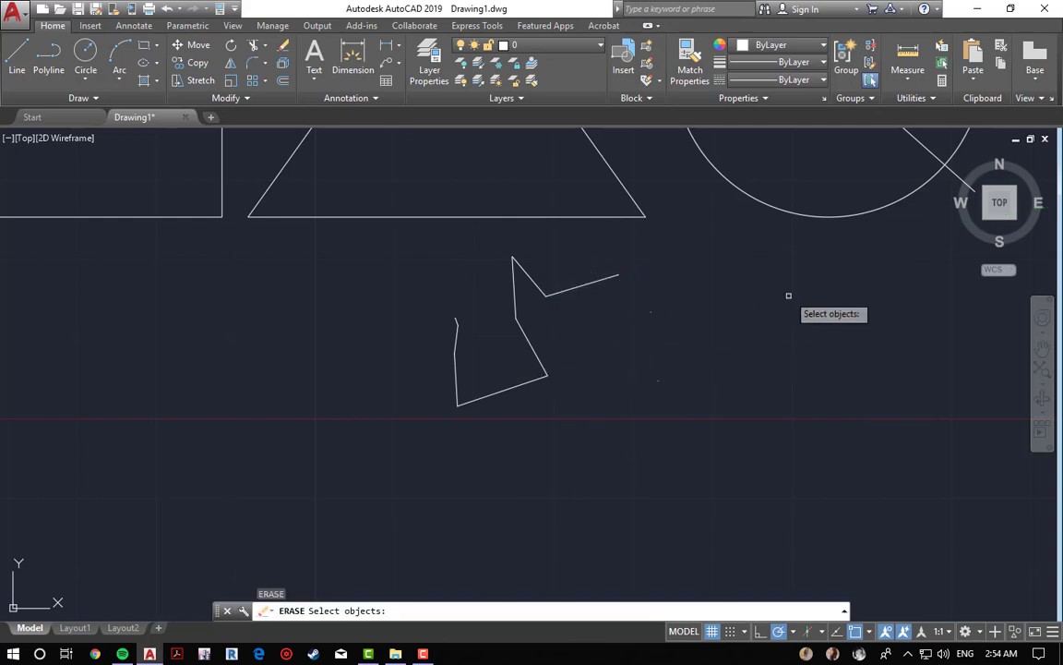
{"action": "left_click", "coordinate": [748, 251]}
{"action": "left_click", "coordinate": [451, 467]}
{"action": "key", "text": "Return"}
Step: Enable the Quadrant object snap and draw a diamond of lines joining the circle's four quadrant points
{"action": "scroll", "coordinate": [533, 429], "scroll_direction": "down", "scroll_amount": 5}
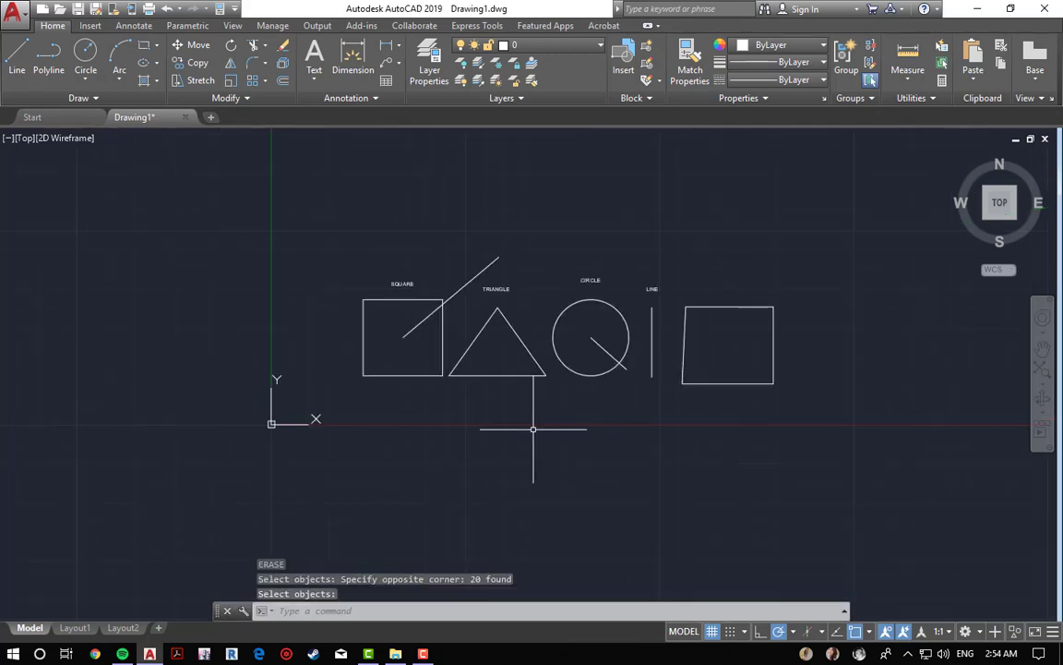
{"action": "left_click", "coordinate": [868, 633]}
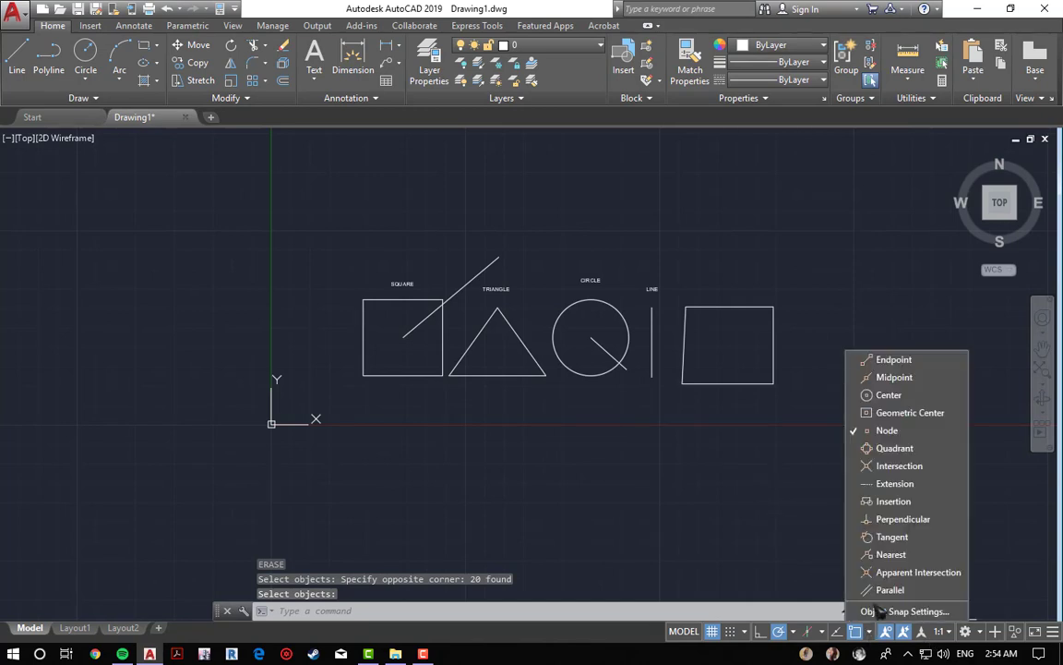
{"action": "left_click", "coordinate": [900, 465]}
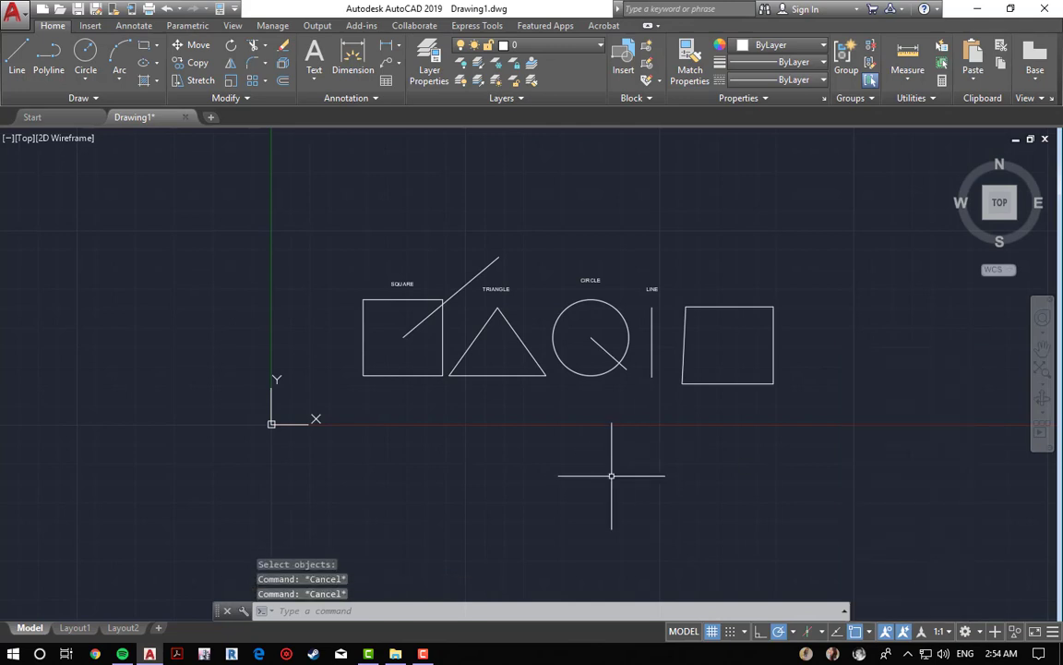
{"action": "key", "text": "Return"}
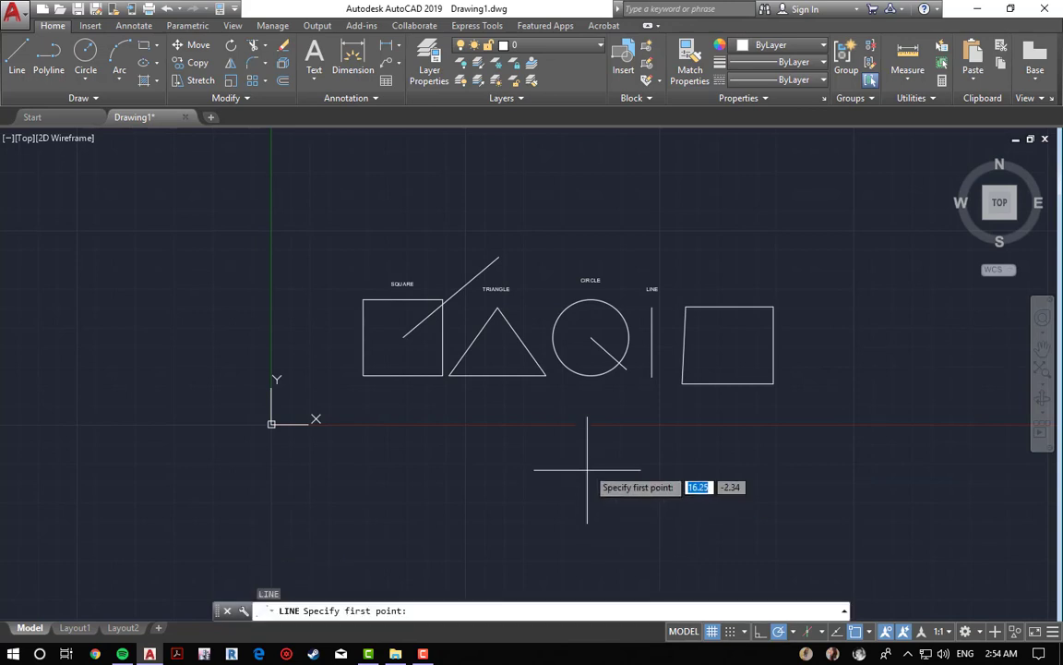
{"action": "scroll", "coordinate": [606, 428], "scroll_direction": "up", "scroll_amount": 4}
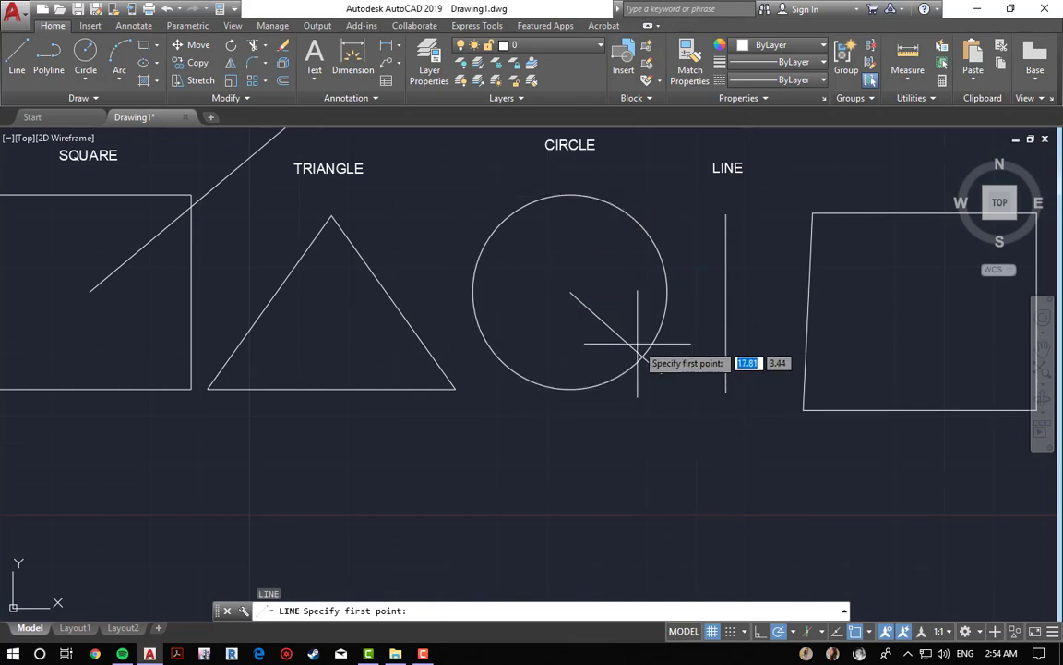
{"action": "left_click", "coordinate": [570, 195]}
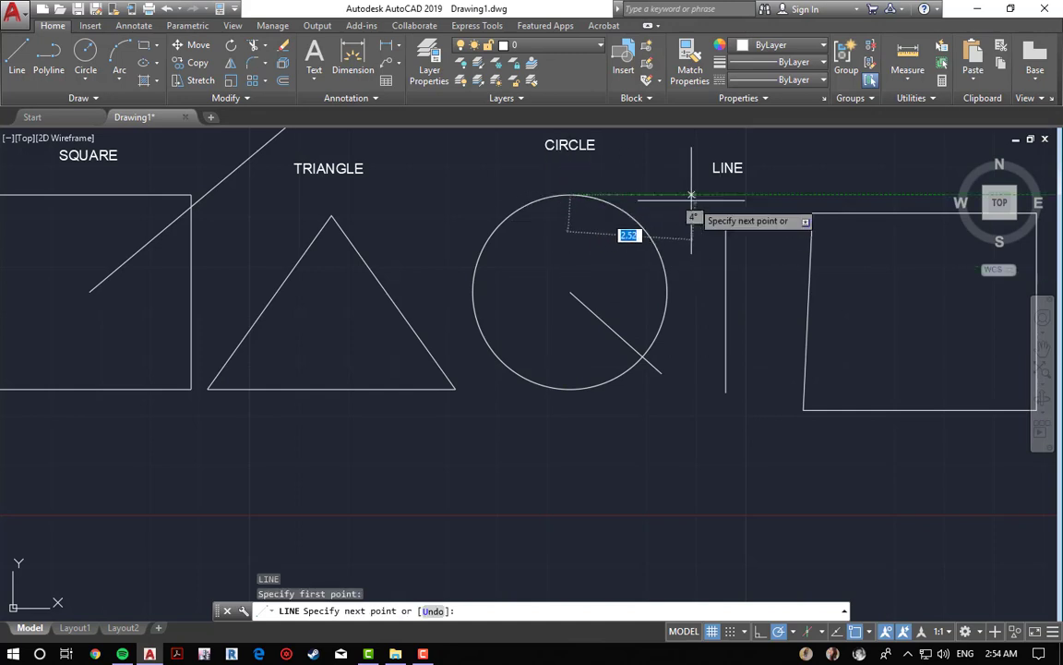
{"action": "left_click", "coordinate": [667, 291]}
{"action": "left_click", "coordinate": [569, 389]}
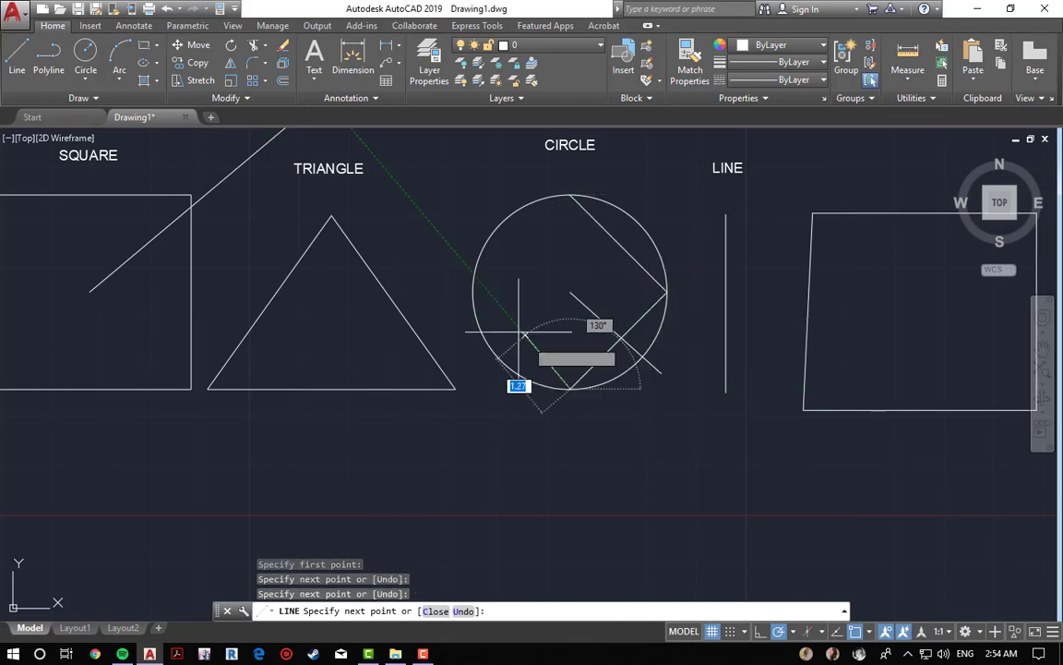
{"action": "left_click", "coordinate": [472, 292]}
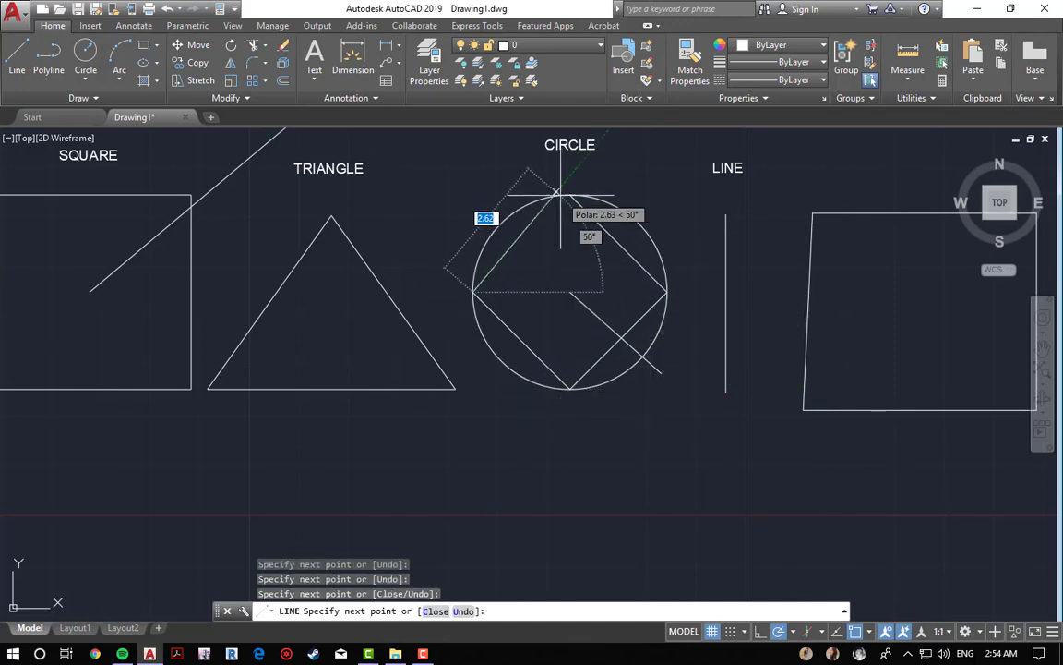
{"action": "left_click", "coordinate": [569, 194]}
{"action": "key", "text": "Escape"}
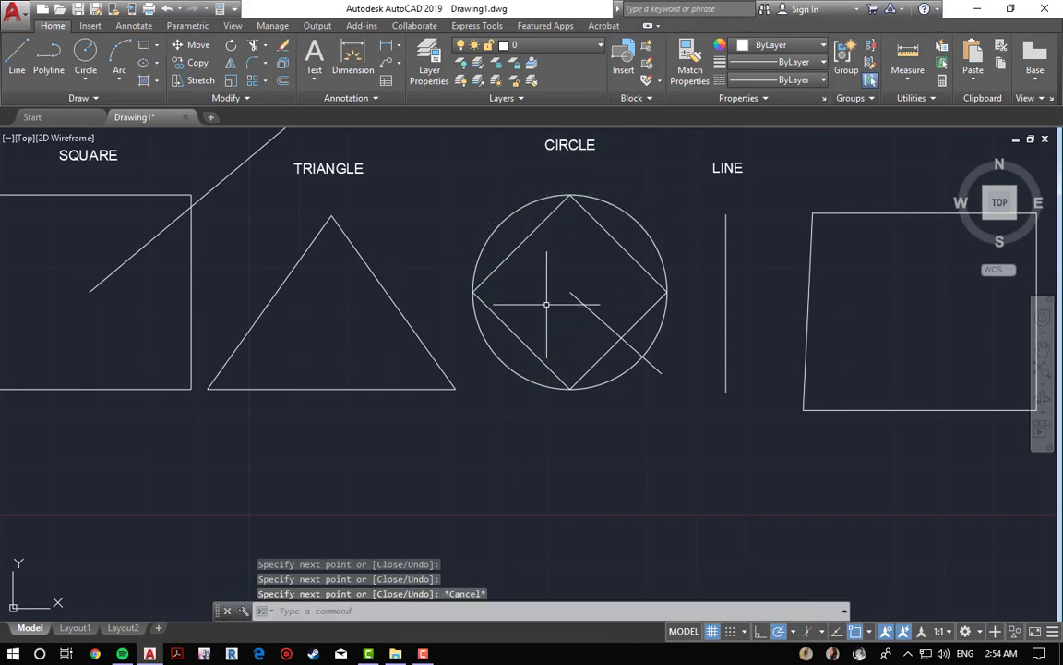
Step: Switch the running object snap from Quadrant to Intersection
{"action": "key", "text": "Escape"}
{"action": "key", "text": "Escape"}
{"action": "scroll", "coordinate": [683, 392], "scroll_direction": "down", "scroll_amount": 2}
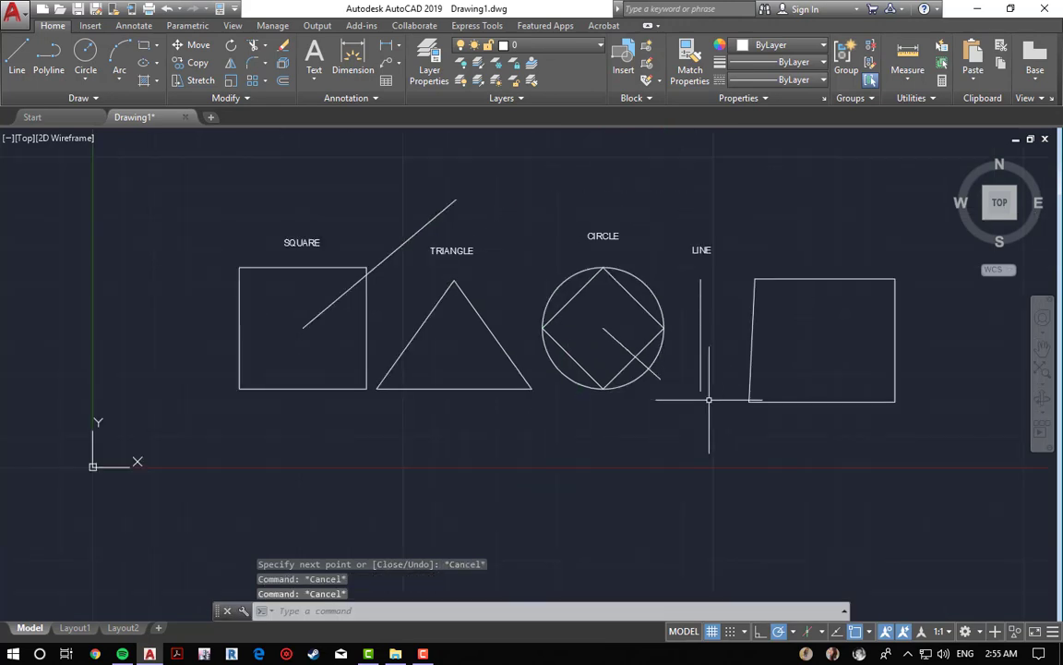
{"action": "left_click", "coordinate": [869, 632]}
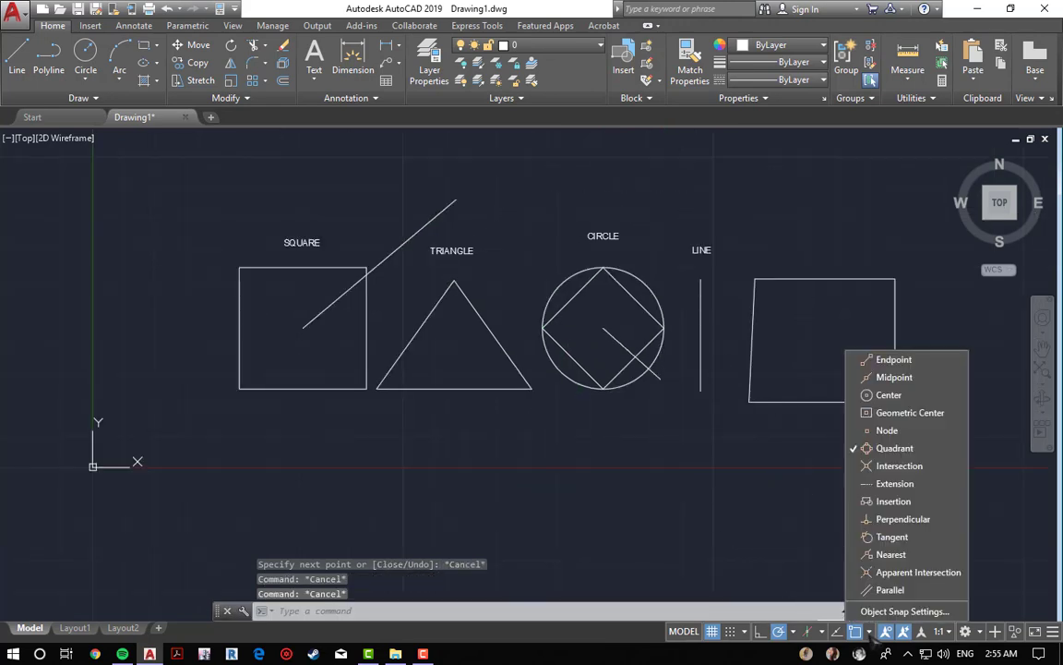
{"action": "left_click", "coordinate": [892, 447]}
{"action": "left_click", "coordinate": [900, 466]}
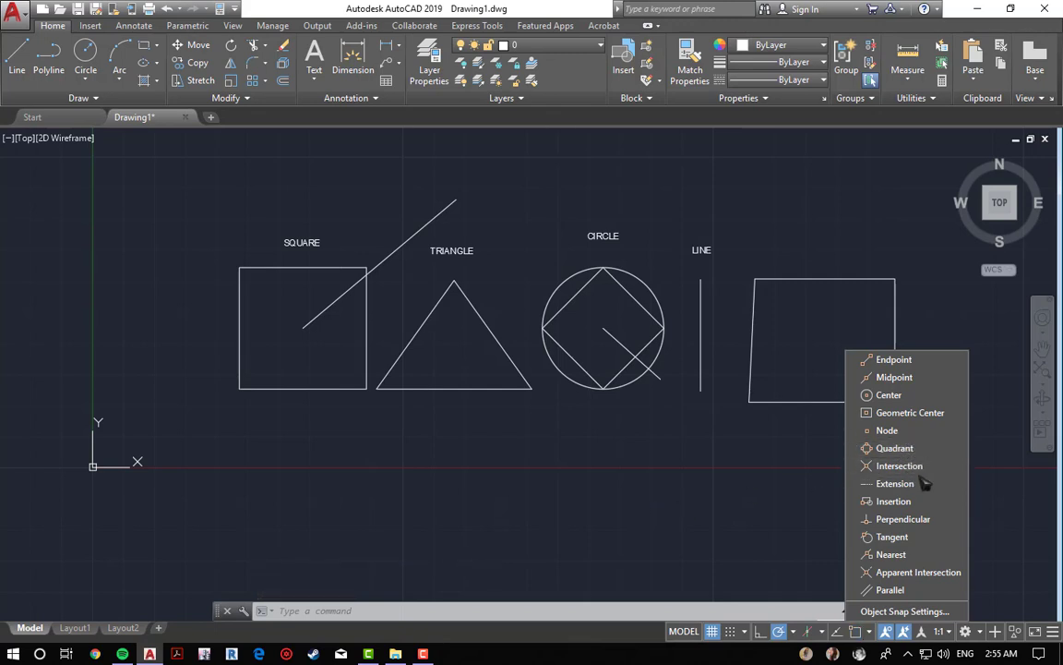
{"action": "left_click", "coordinate": [650, 486]}
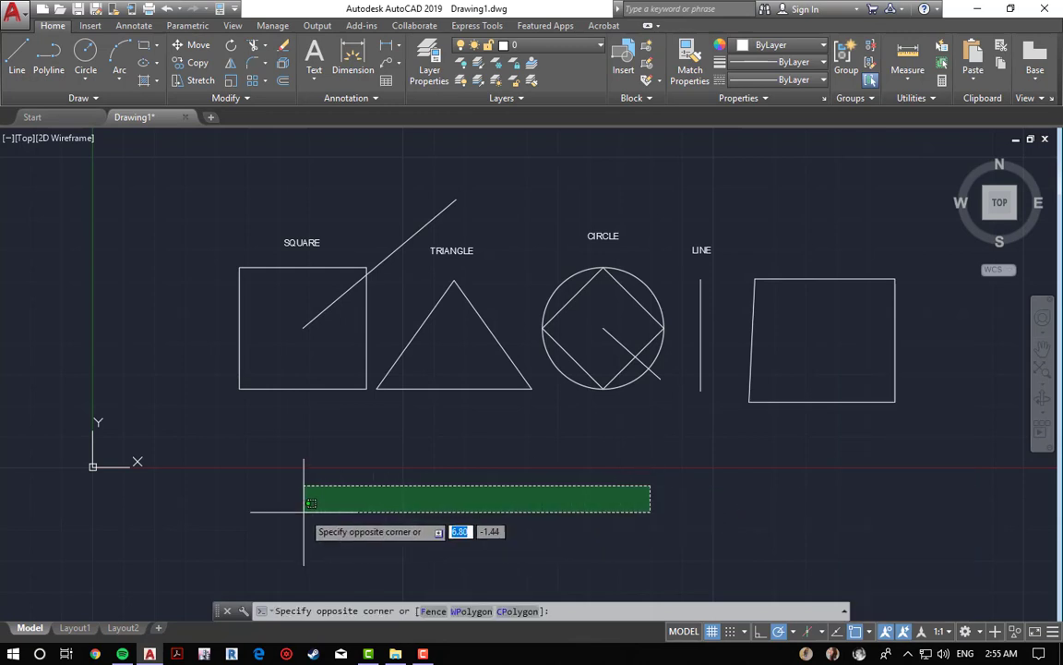
{"action": "key", "text": "Escape"}
{"action": "key", "text": "Escape"}
{"action": "key", "text": "Escape"}
Step: Draw lines from the intersection of the square and its diagonal line across to the circle's top quadrant and beyond
{"action": "mouse_move", "coordinate": [302, 301]}
{"action": "middle_mouse_down"}
{"action": "mouse_move", "coordinate": [363, 306]}
{"action": "mouse_move", "coordinate": [401, 332]}
{"action": "middle_mouse_up"}
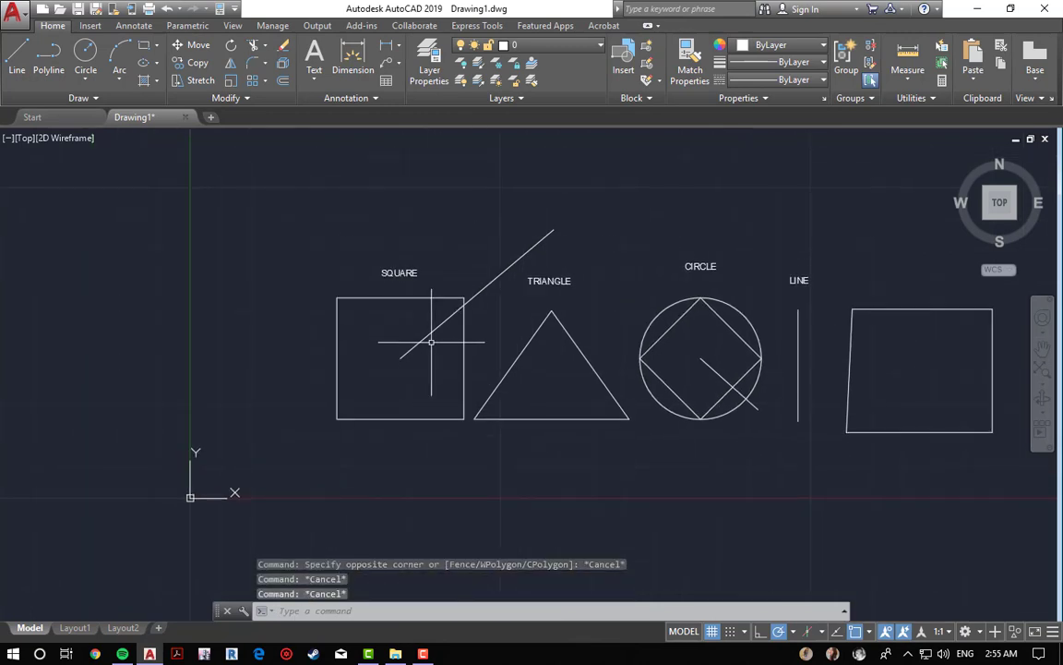
{"action": "scroll", "coordinate": [432, 344], "scroll_direction": "up", "scroll_amount": 5}
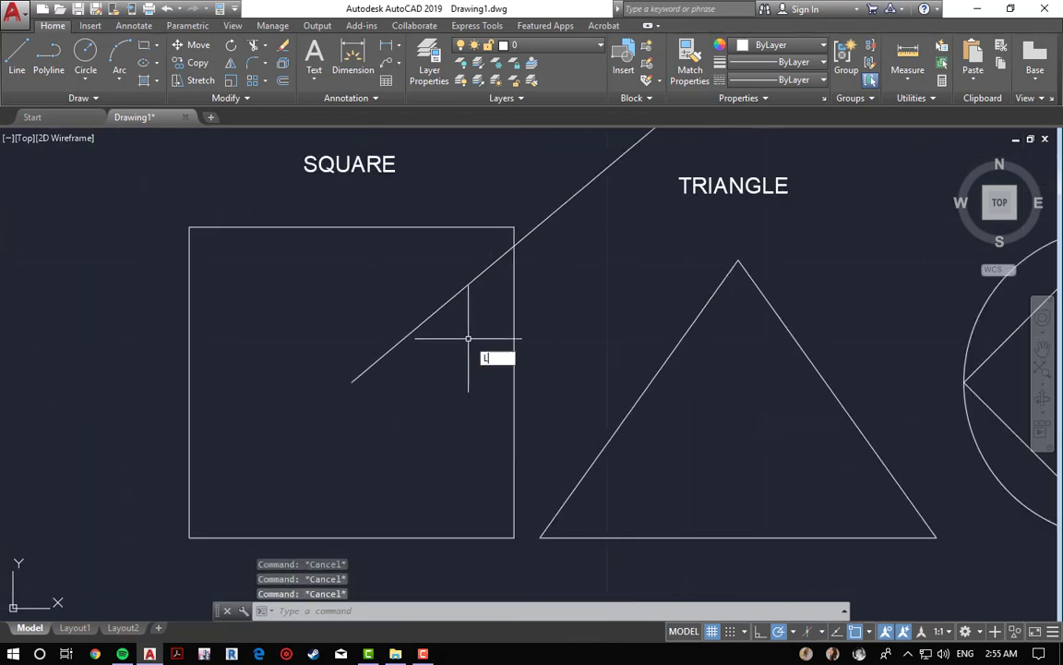
{"action": "key", "text": "Return"}
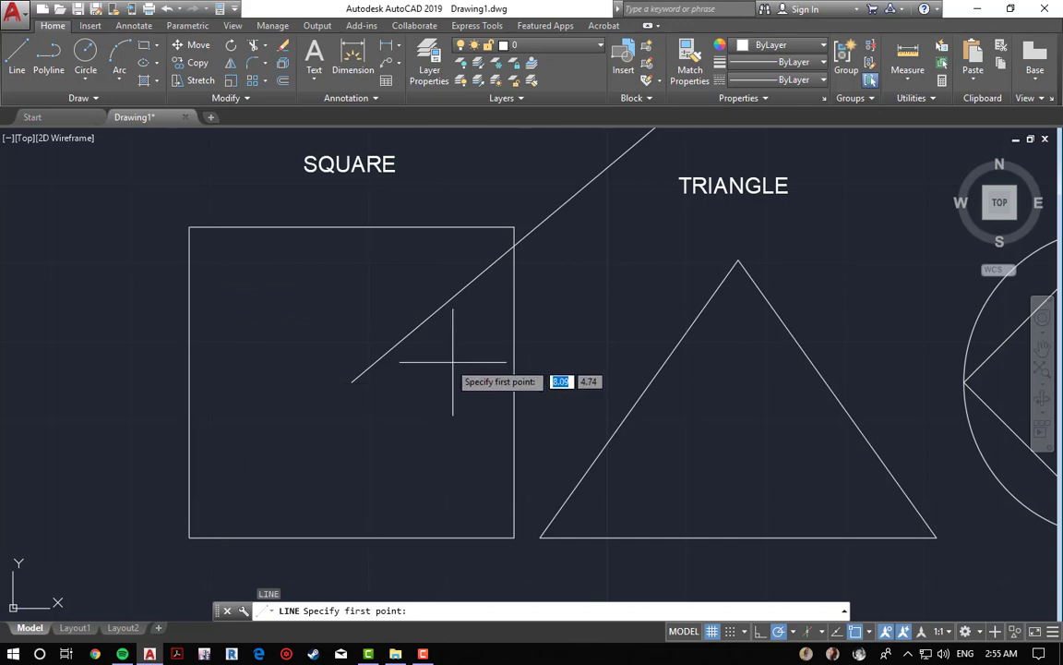
{"action": "left_click", "coordinate": [514, 245]}
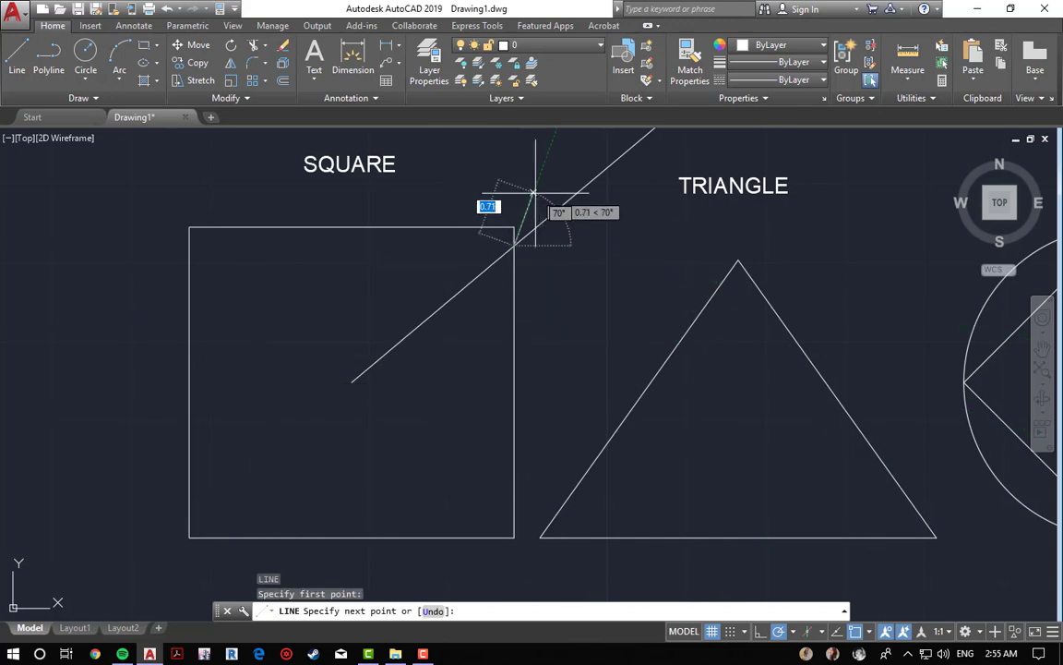
{"action": "left_click", "coordinate": [659, 245]}
{"action": "scroll", "coordinate": [812, 259], "scroll_direction": "down", "scroll_amount": 1}
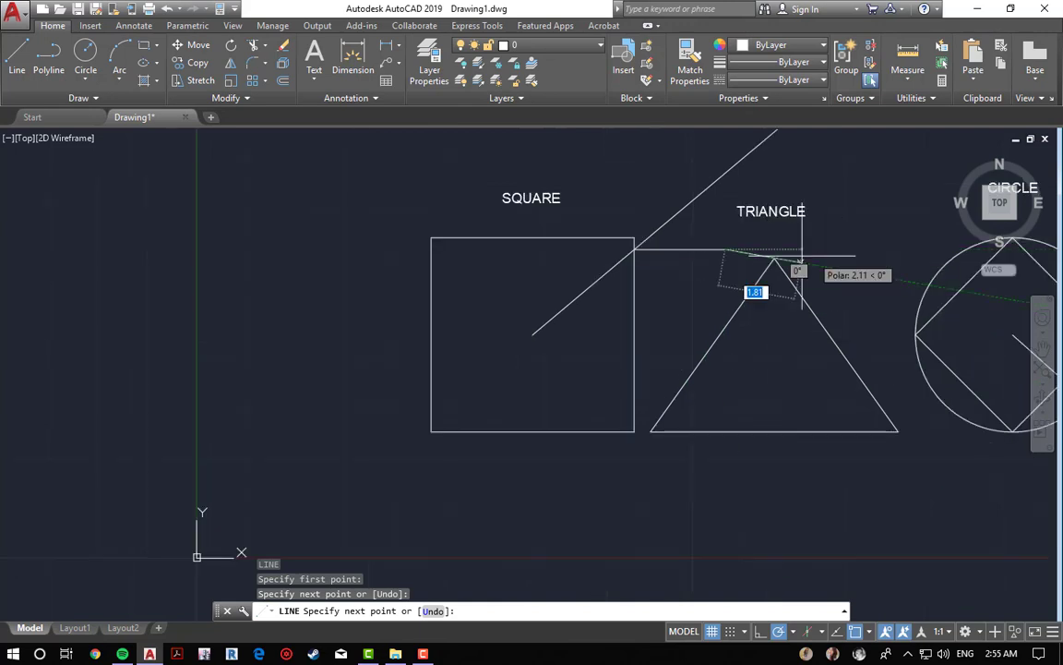
{"action": "middle_click_drag", "start_coordinate": [801, 270], "coordinate": [480, 280]}
{"action": "left_click", "coordinate": [694, 247]}
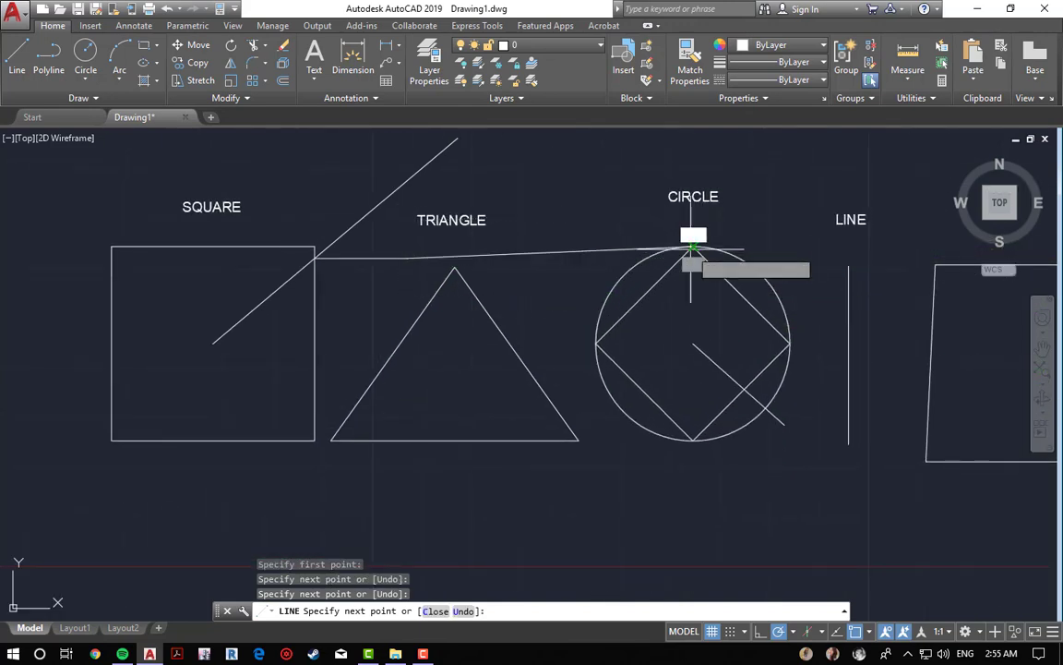
{"action": "left_click", "coordinate": [750, 214]}
{"action": "key", "text": "Escape"}
{"action": "key", "text": "Escape"}
{"action": "key", "text": "Escape"}
{"action": "key", "text": "Escape"}
Step: Erase the long segment running to the circle's top quadrant with a window selection
{"action": "middle_click_drag", "start_coordinate": [803, 235], "coordinate": [667, 217]}
{"action": "type", "text": "e"}
{"action": "key", "text": "Return"}
{"action": "left_click", "coordinate": [408, 205]}
{"action": "left_click", "coordinate": [400, 289]}
{"action": "key", "text": "Return"}
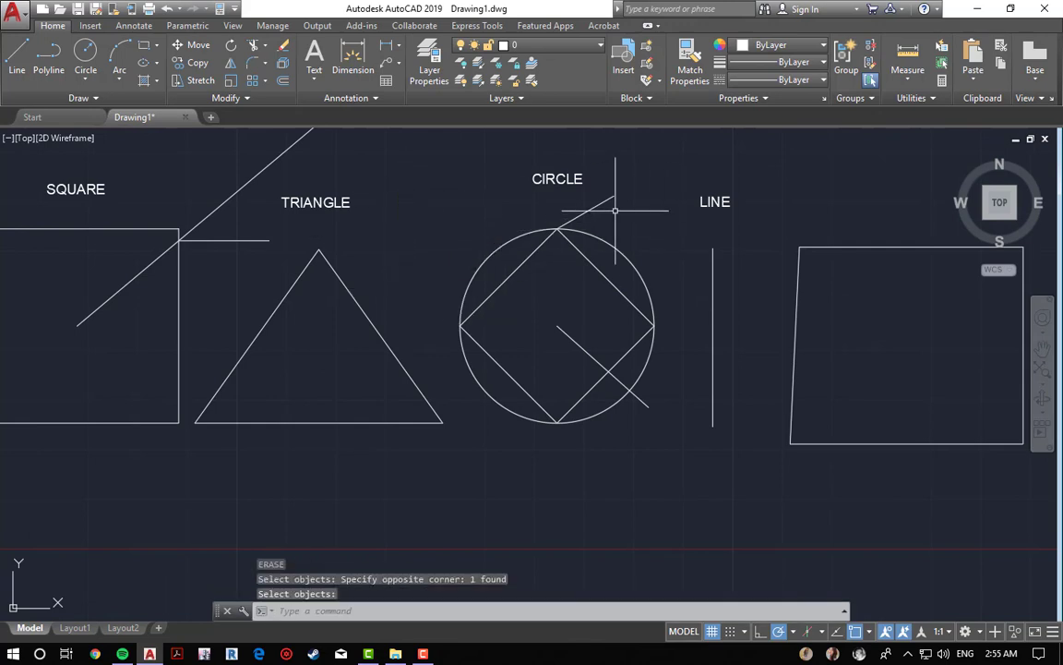
Step: Select the short segment above the circle and delete it
{"action": "left_click", "coordinate": [636, 195]}
{"action": "left_click", "coordinate": [598, 211]}
{"action": "type", "text": "de"}
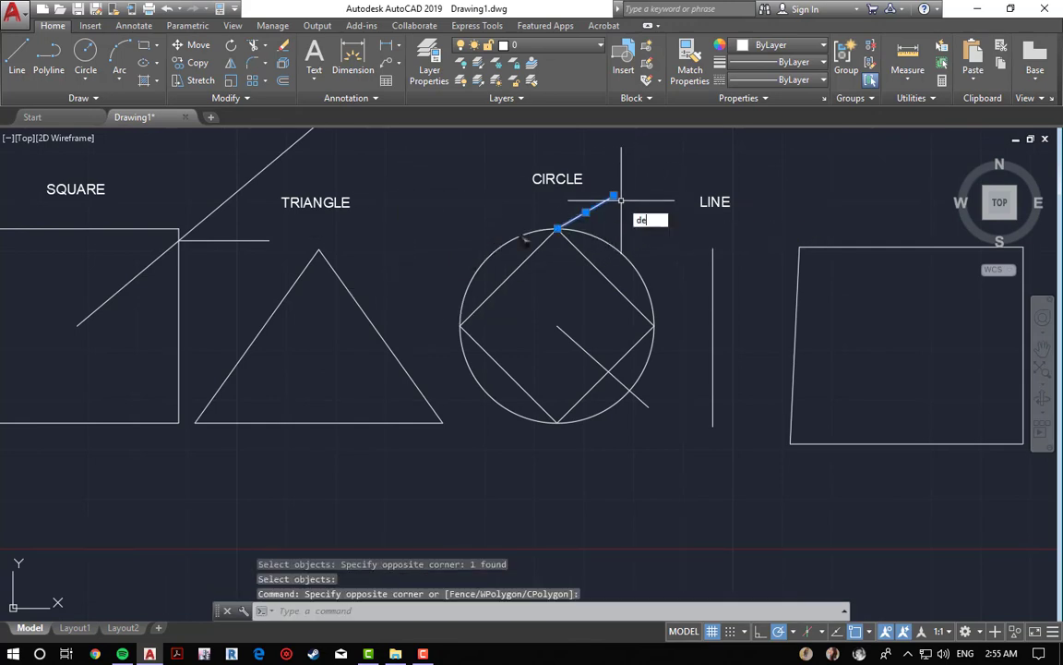
{"action": "type", "text": "lete"}
{"action": "key", "text": "Return"}
{"action": "key", "text": "Return"}
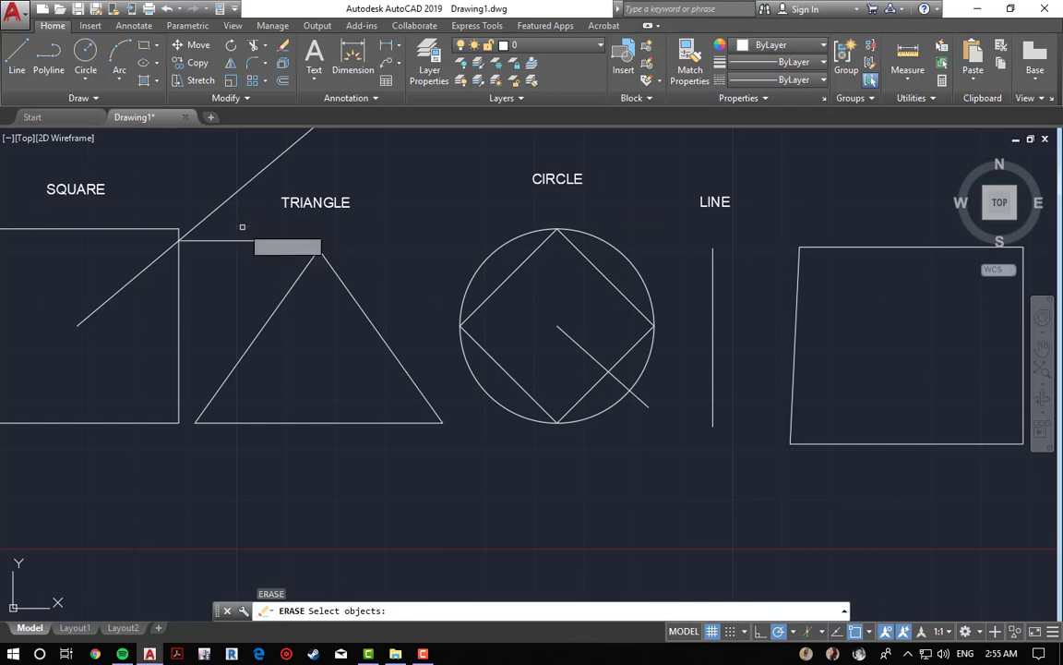
Step: Try to erase the short segment between the square and triangle with a window selection
{"action": "left_click", "coordinate": [263, 271]}
{"action": "triple_click", "coordinate": [223, 186]}
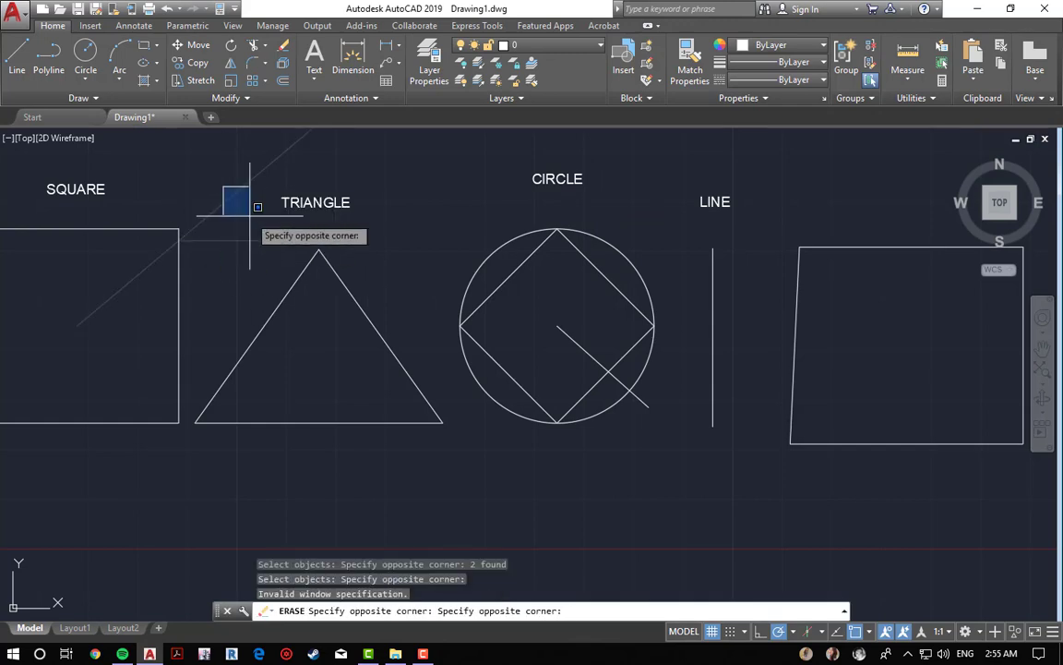
{"action": "left_click", "coordinate": [231, 245]}
{"action": "left_click", "coordinate": [231, 293]}
Step: Review the enabled object snap modes
{"action": "scroll", "coordinate": [233, 286], "scroll_direction": "down", "scroll_amount": 4}
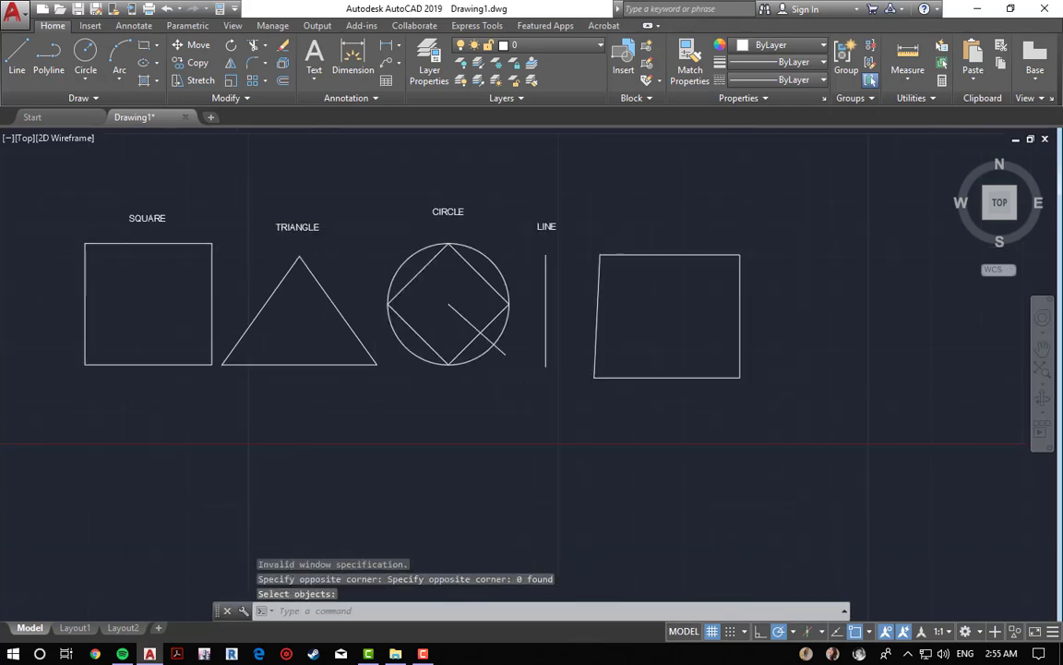
{"action": "left_click", "coordinate": [870, 631]}
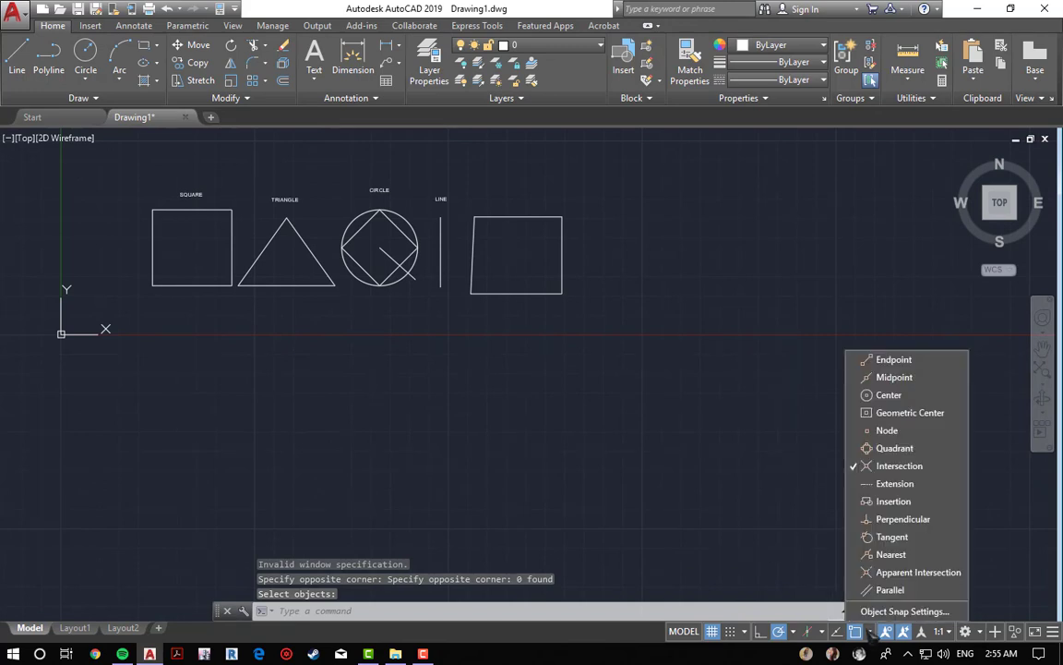
{"action": "left_click", "coordinate": [879, 469]}
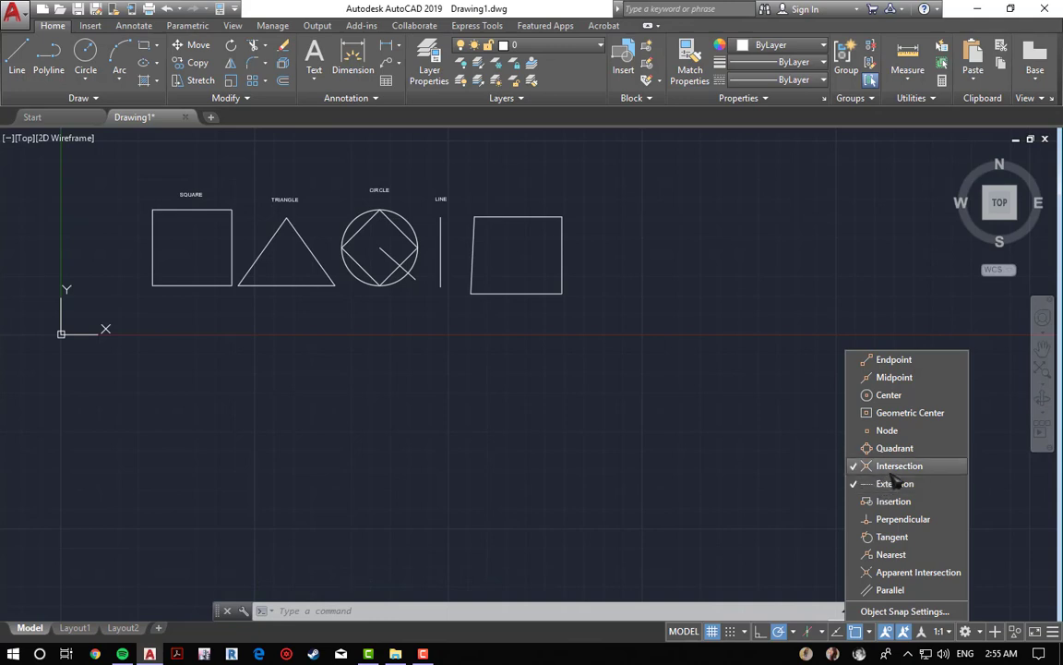
{"action": "left_click", "coordinate": [523, 439]}
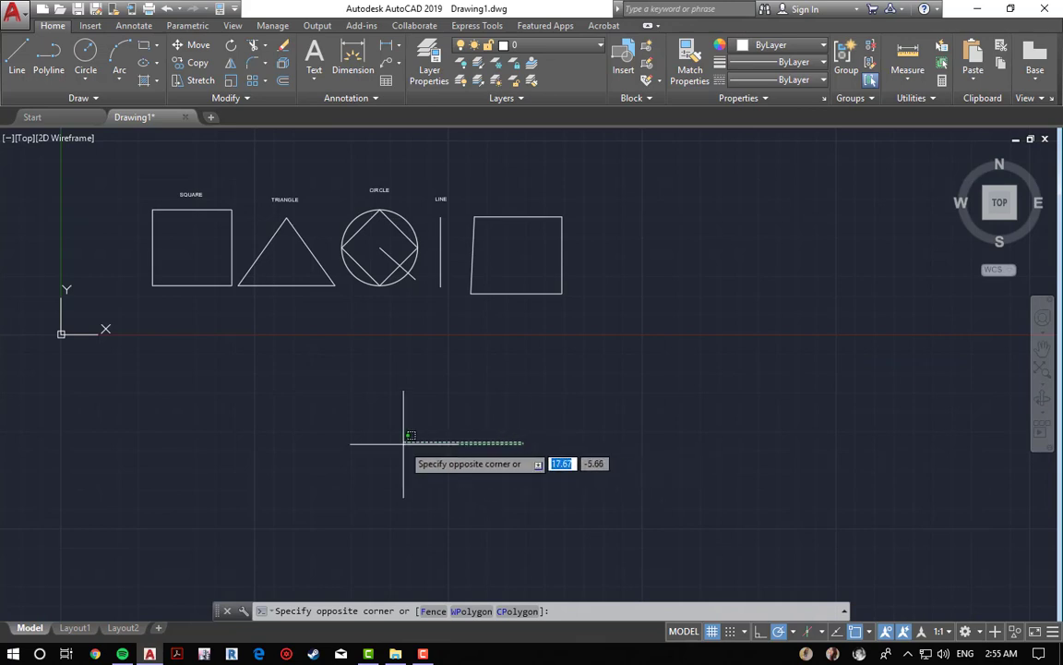
Step: With Endpoint snap on and polar tracking off, draw a line extending the circle's diagonal beyond its lower endpoint
{"action": "key", "text": "Escape"}
{"action": "key", "text": "Escape"}
{"action": "middle_click_drag", "start_coordinate": [383, 360], "coordinate": [500, 433]}
{"action": "scroll", "coordinate": [529, 386], "scroll_direction": "up", "scroll_amount": 4}
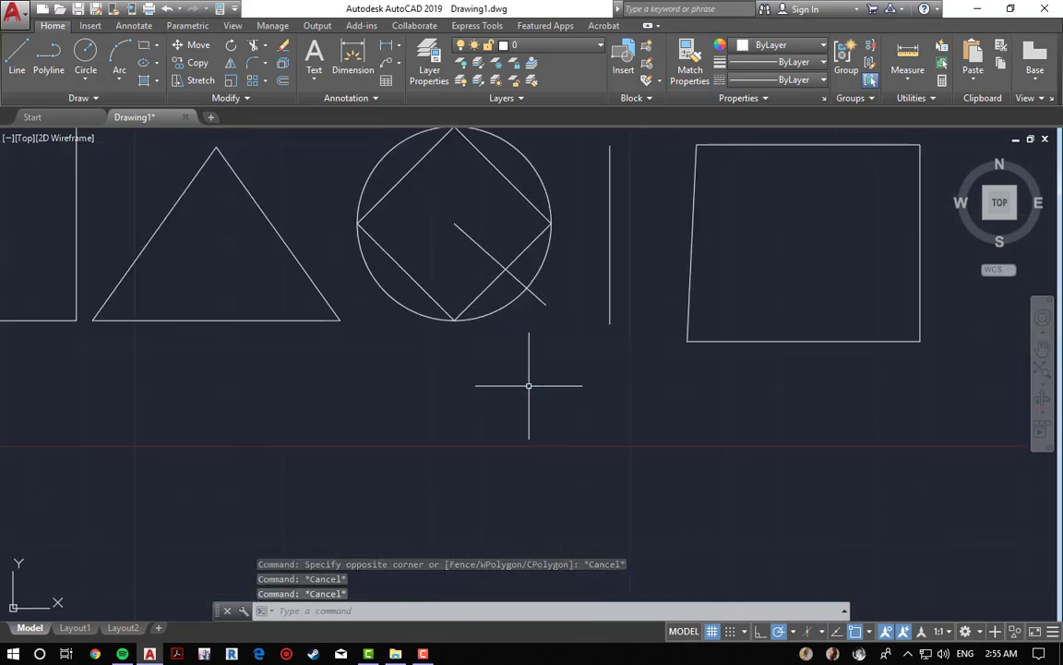
{"action": "key", "text": "Return"}
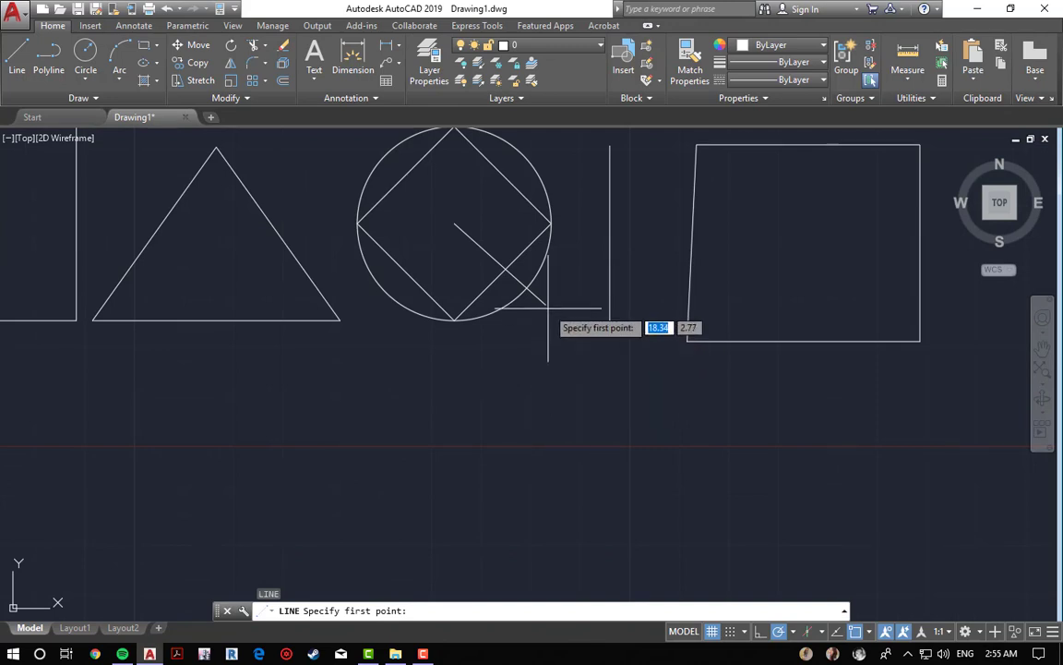
{"action": "scroll", "coordinate": [549, 303], "scroll_direction": "up", "scroll_amount": 4}
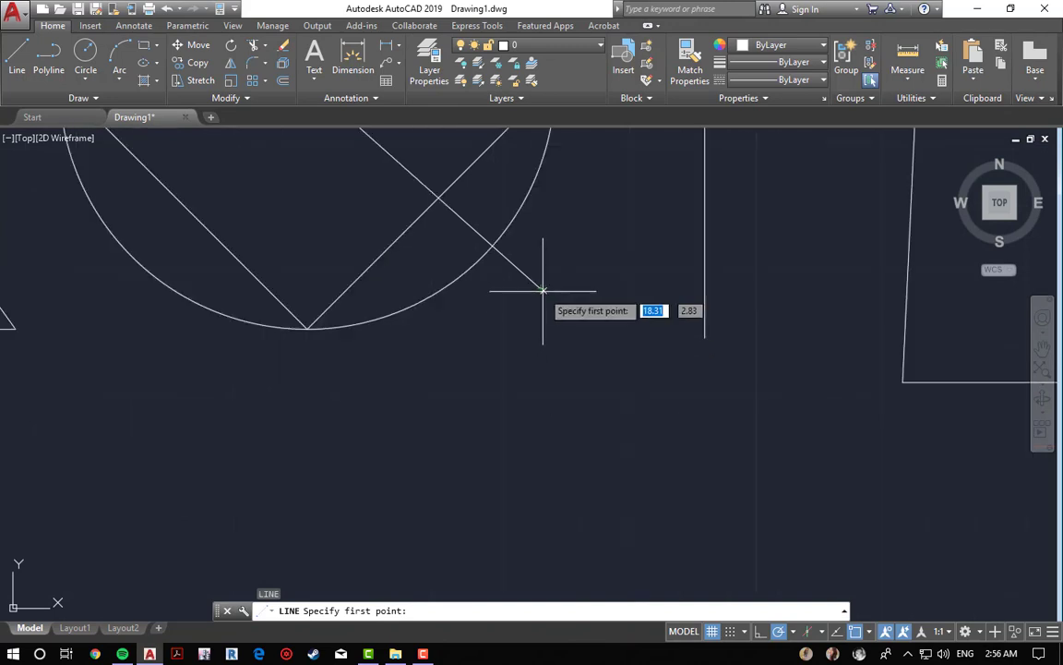
{"action": "left_click", "coordinate": [869, 631]}
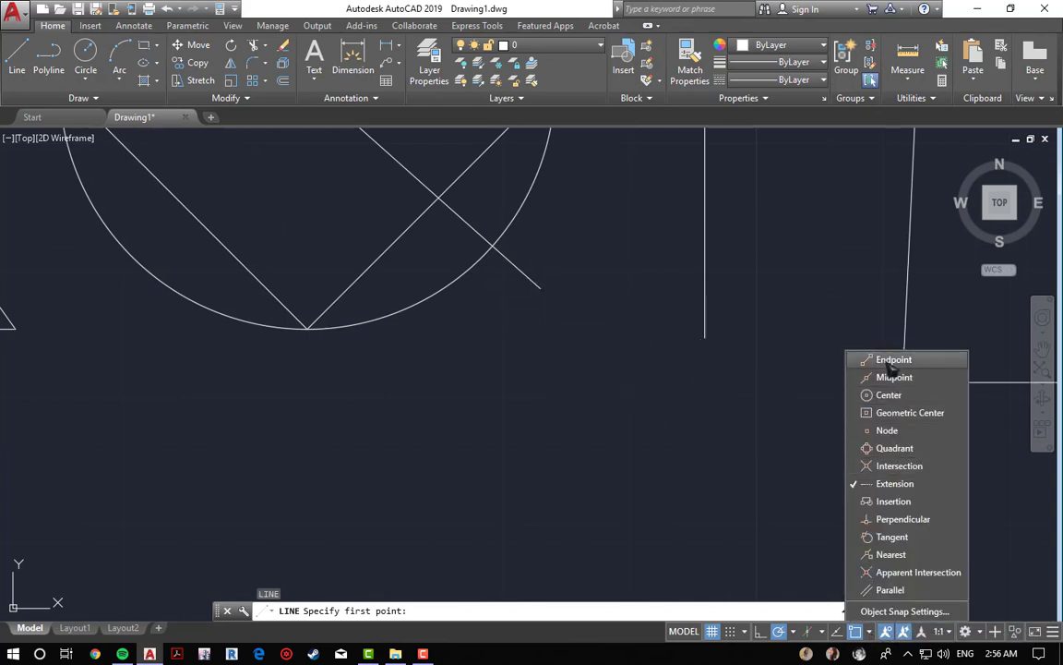
{"action": "left_click", "coordinate": [759, 421]}
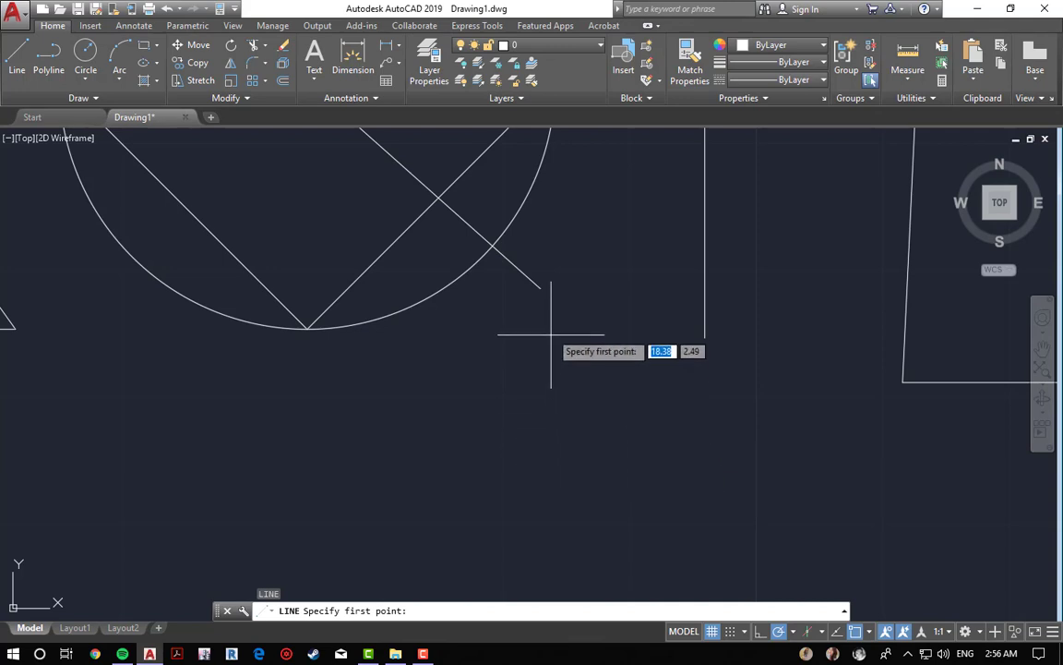
{"action": "left_click", "coordinate": [540, 289]}
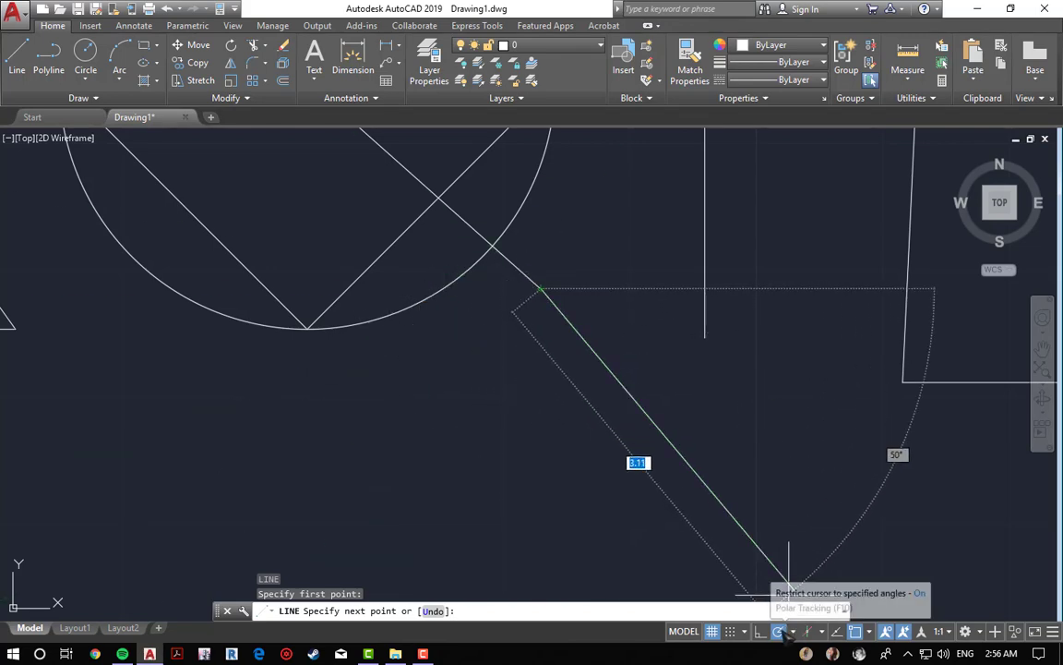
{"action": "left_click", "coordinate": [780, 633]}
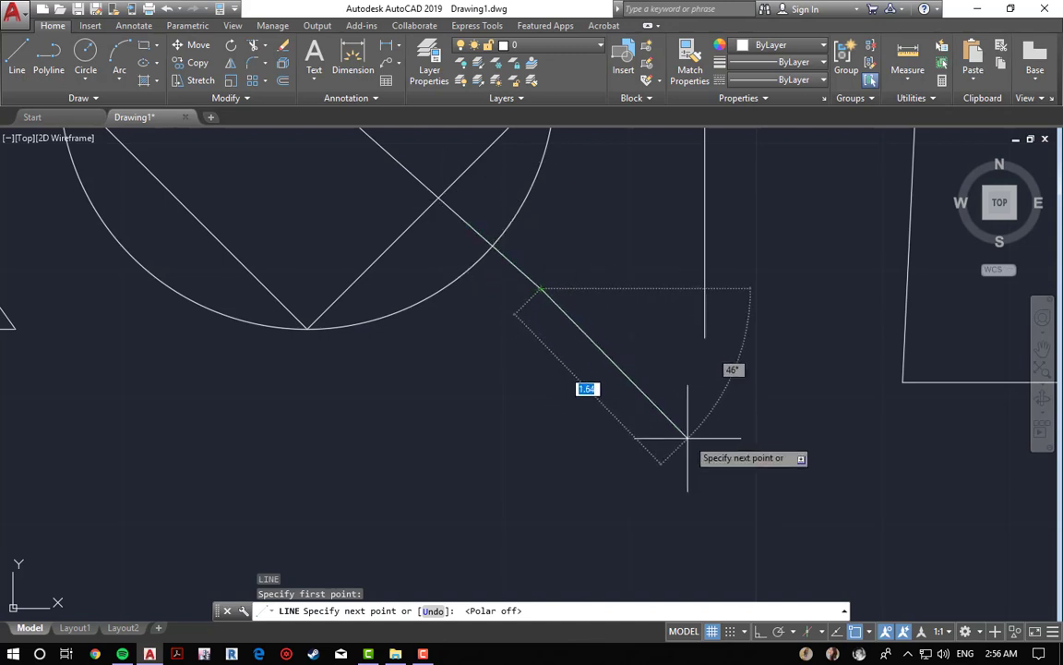
{"action": "left_click", "coordinate": [731, 459]}
{"action": "key", "text": "Escape"}
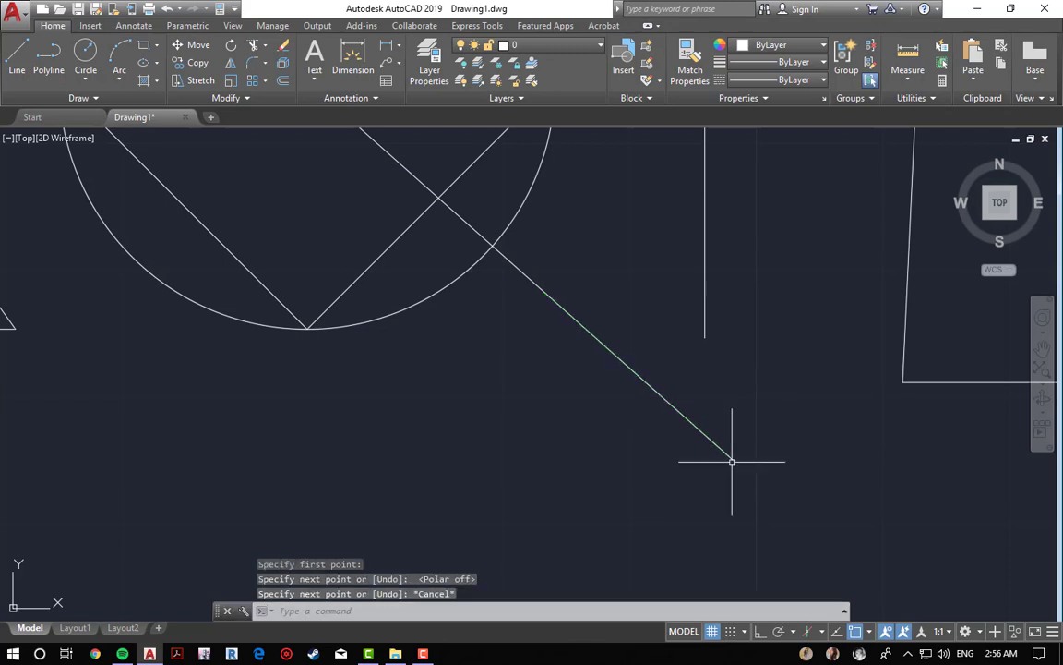
Step: Draw a line down from the diamond's bottom vertex, then erase it with a window selection
{"action": "key", "text": "Escape"}
{"action": "key", "text": "Escape"}
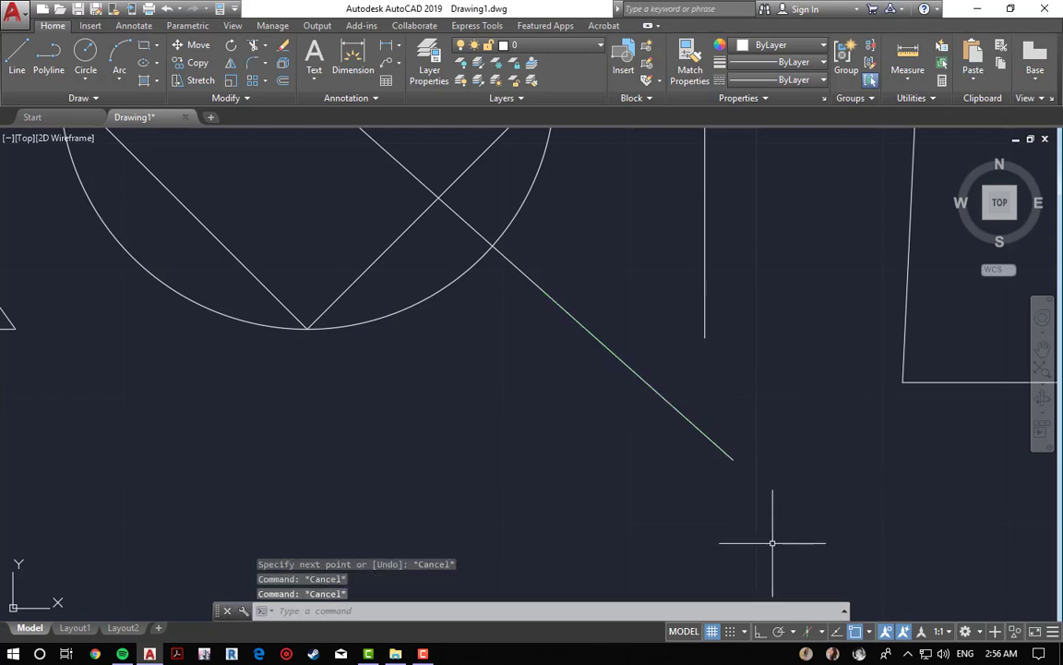
{"action": "left_click", "coordinate": [869, 633]}
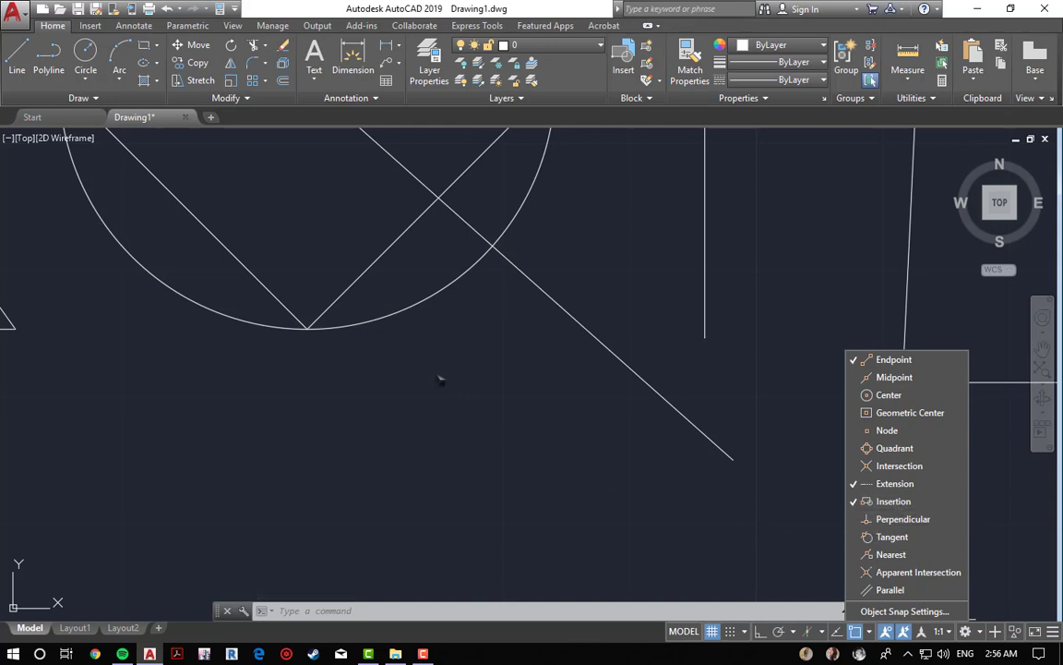
{"action": "key", "text": "Return"}
{"action": "key", "text": "Escape"}
{"action": "key", "text": "Escape"}
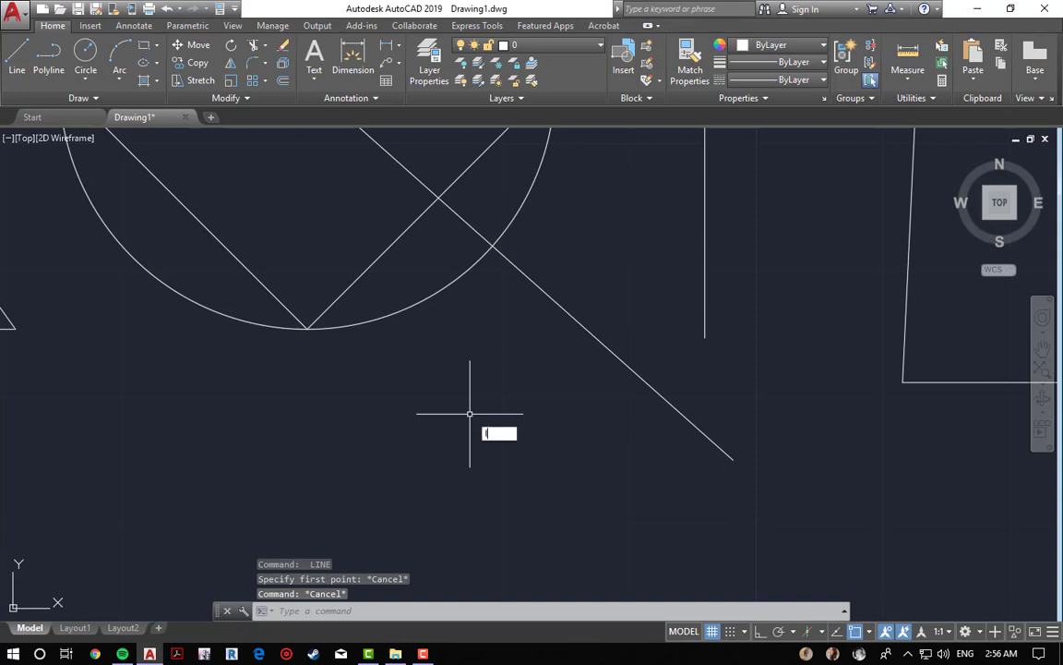
{"action": "key", "text": "Return"}
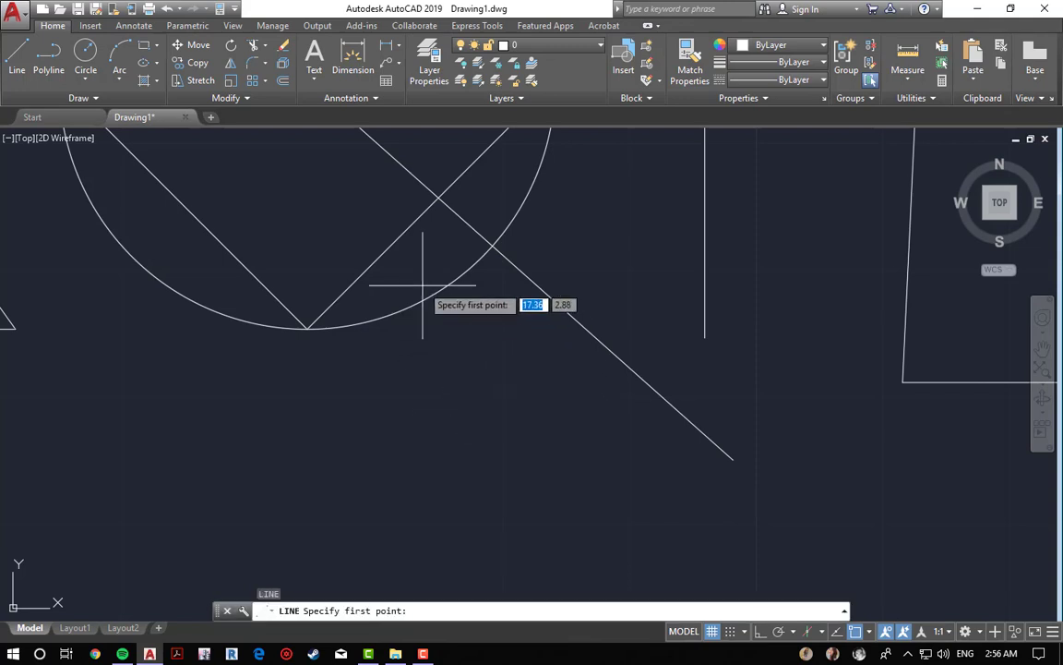
{"action": "left_click", "coordinate": [307, 330]}
{"action": "double_click", "coordinate": [329, 474]}
{"action": "key", "text": "Escape"}
{"action": "key", "text": "Escape"}
{"action": "key", "text": "Escape"}
{"action": "type", "text": "e"}
{"action": "key", "text": "Return"}
{"action": "left_click", "coordinate": [415, 493]}
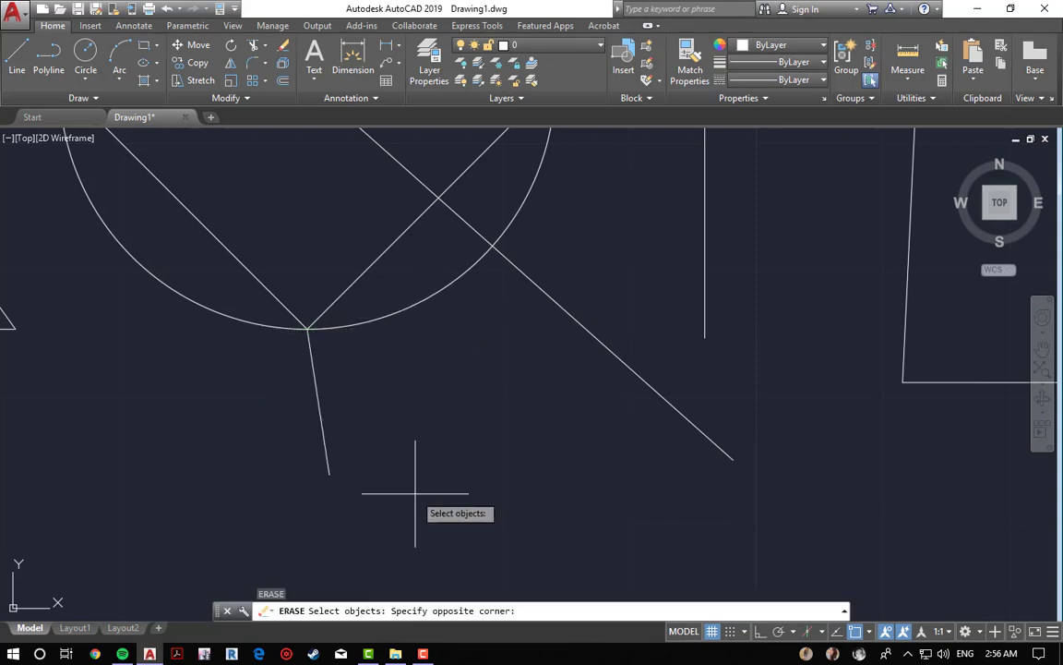
{"action": "left_click", "coordinate": [268, 423]}
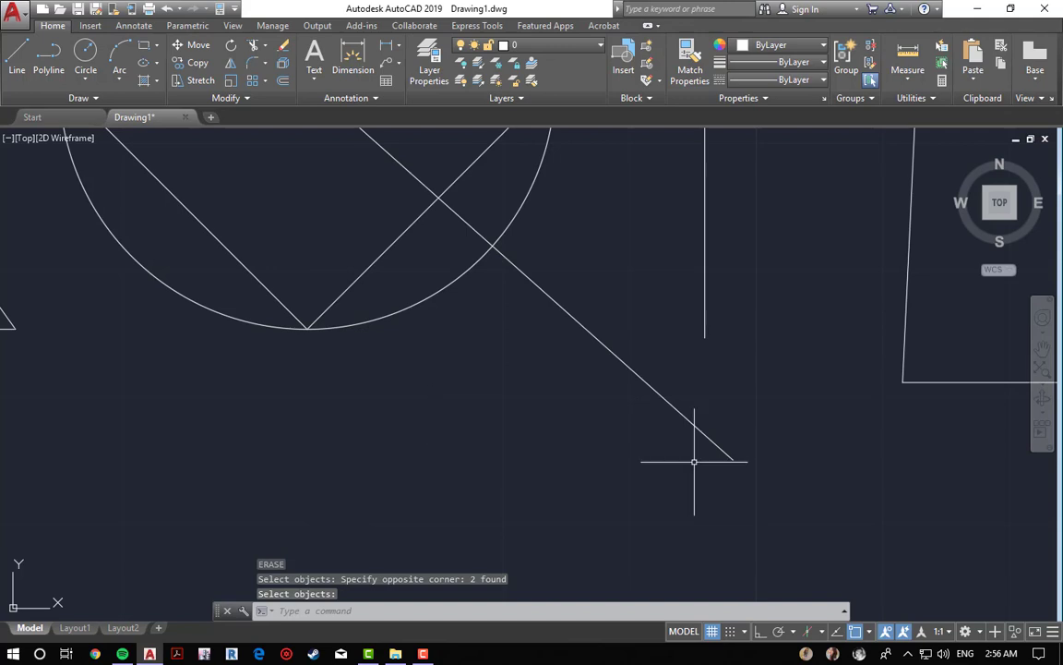
Step: Enable Perpendicular snap and draw a short line perpendicular to the diagonal from its former endpoint on it
{"action": "left_click", "coordinate": [870, 632]}
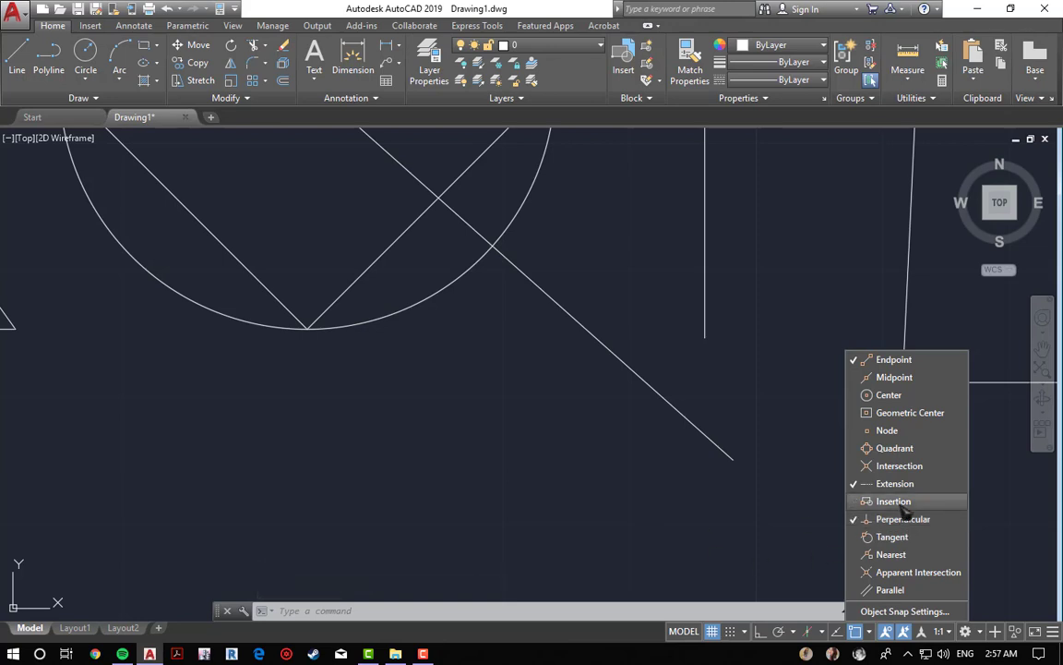
{"action": "left_click", "coordinate": [615, 514]}
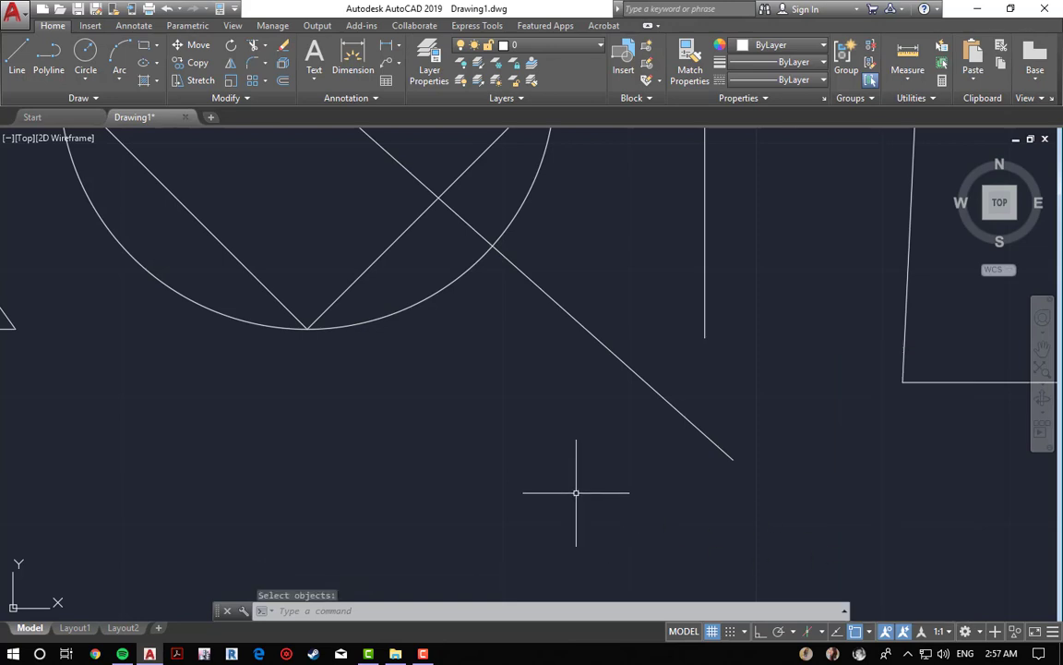
{"action": "type", "text": "l"}
{"action": "key", "text": "Return"}
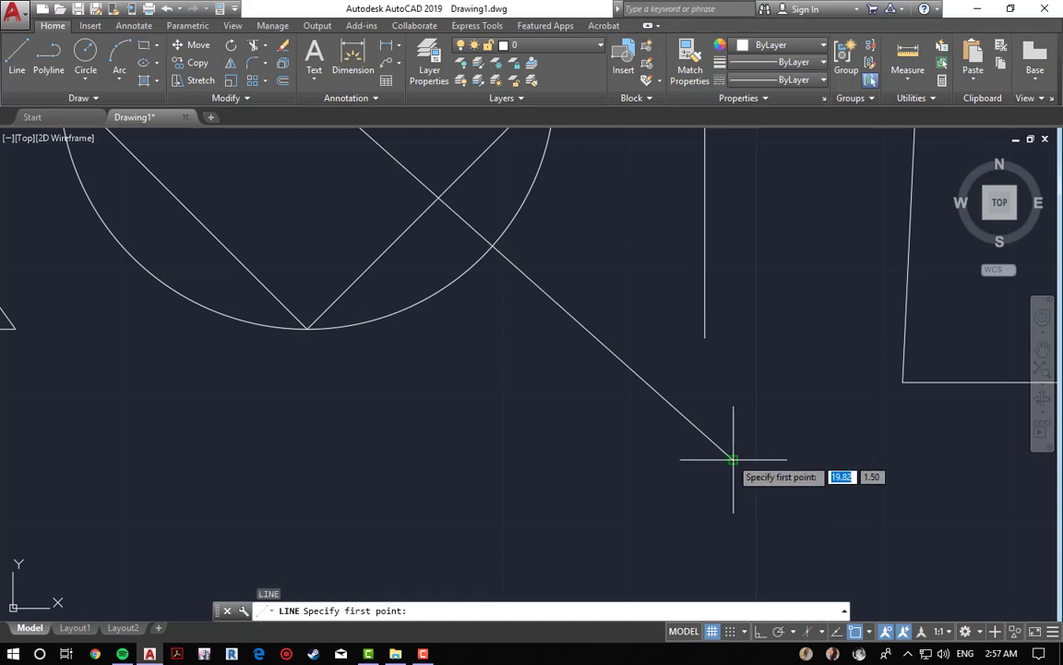
{"action": "left_click", "coordinate": [733, 459]}
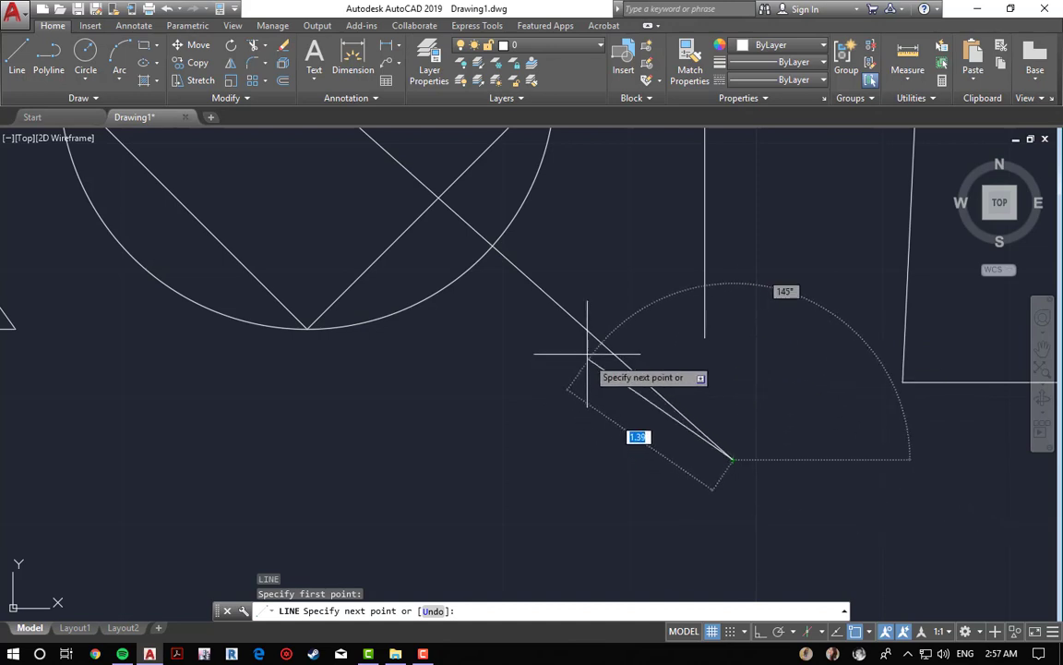
{"action": "key", "text": "Escape"}
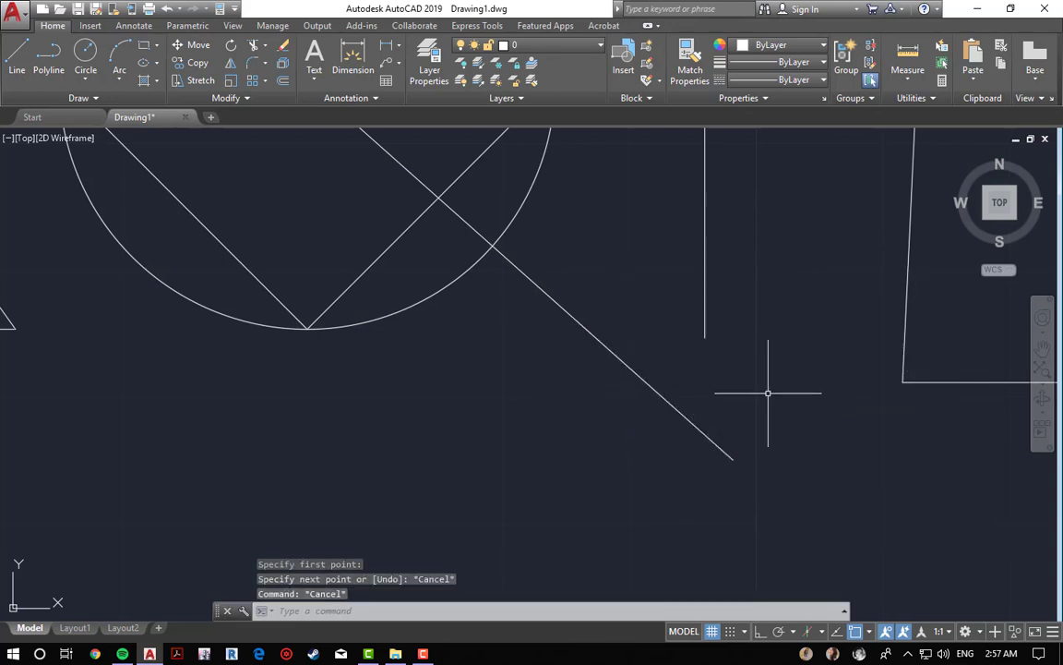
{"action": "key", "text": "Return"}
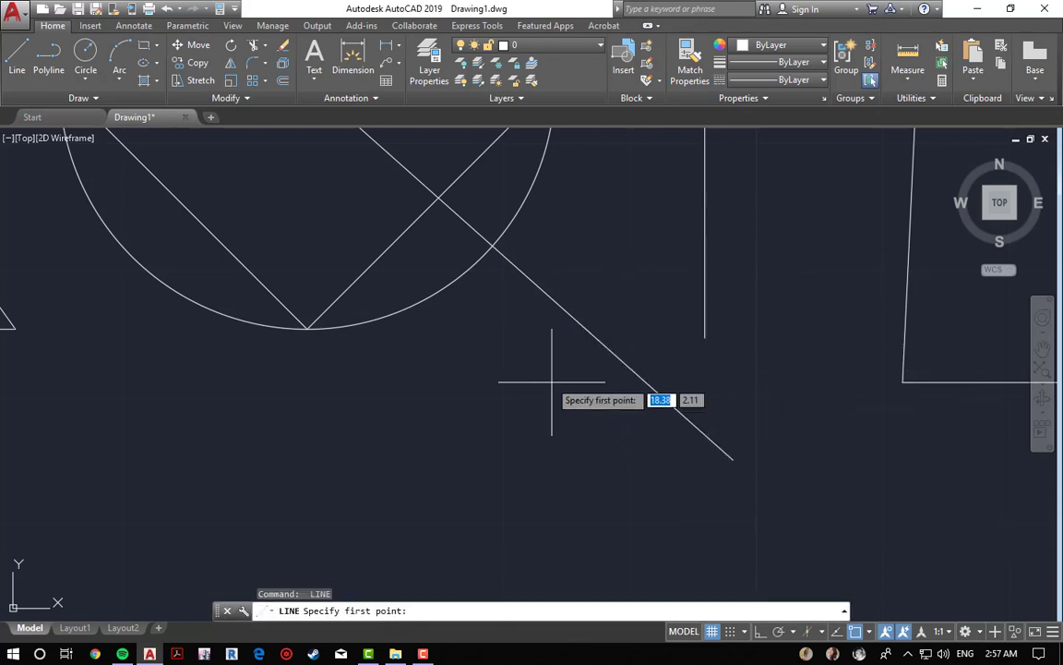
{"action": "left_click", "coordinate": [541, 288]}
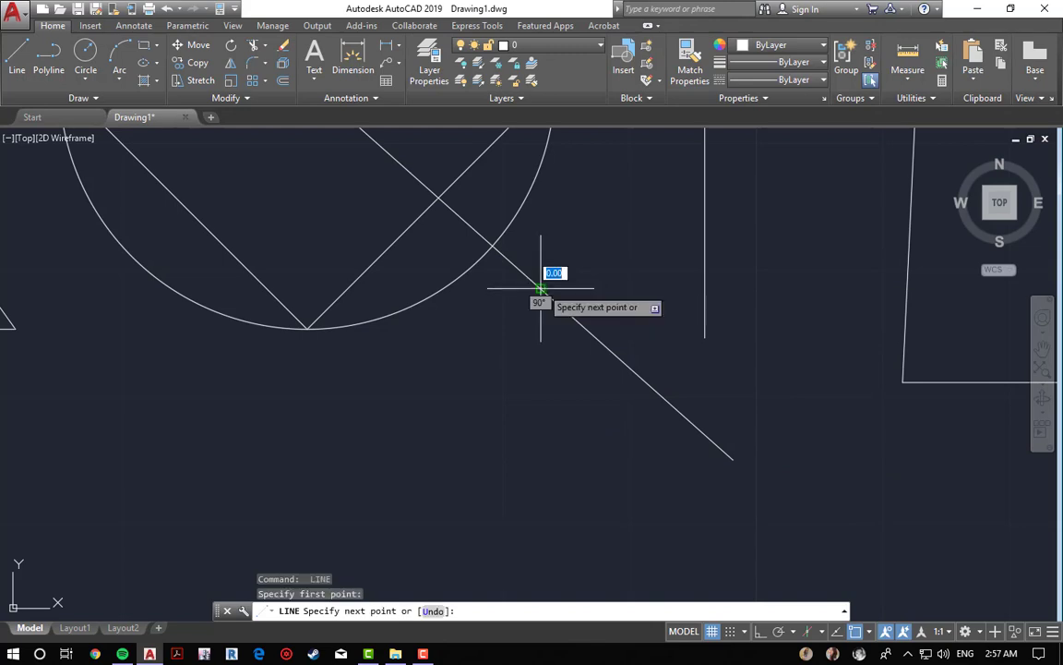
{"action": "left_click", "coordinate": [632, 189]}
{"action": "key", "text": "Escape"}
{"action": "key", "text": "Escape"}
{"action": "key", "text": "Escape"}
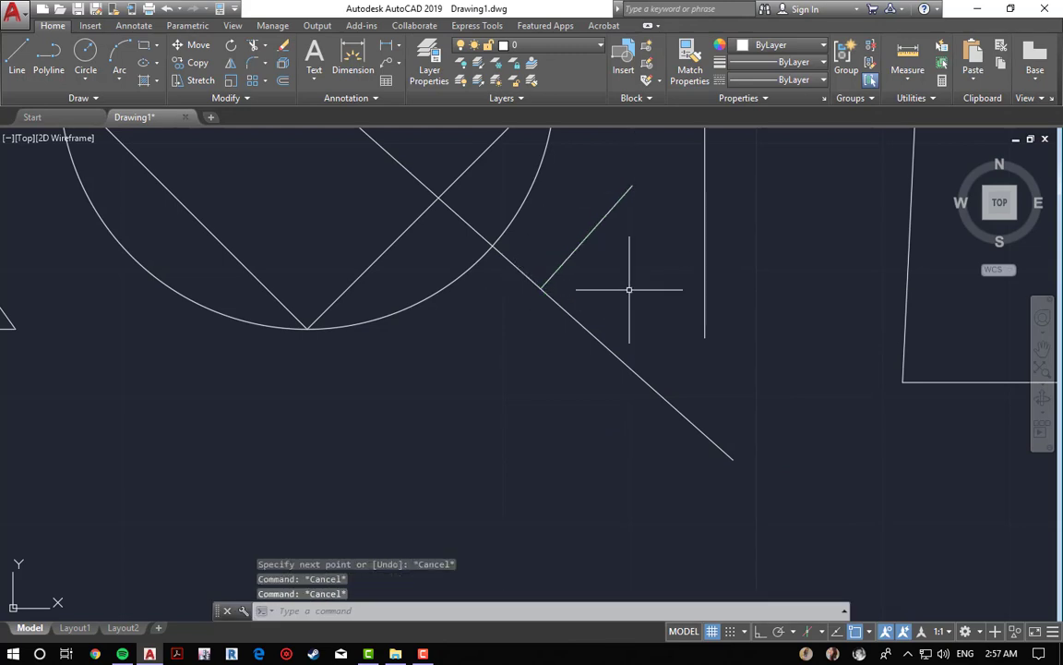
Step: Add an angular dimension between the perpendicular line and the diagonal
{"action": "left_click", "coordinate": [399, 50]}
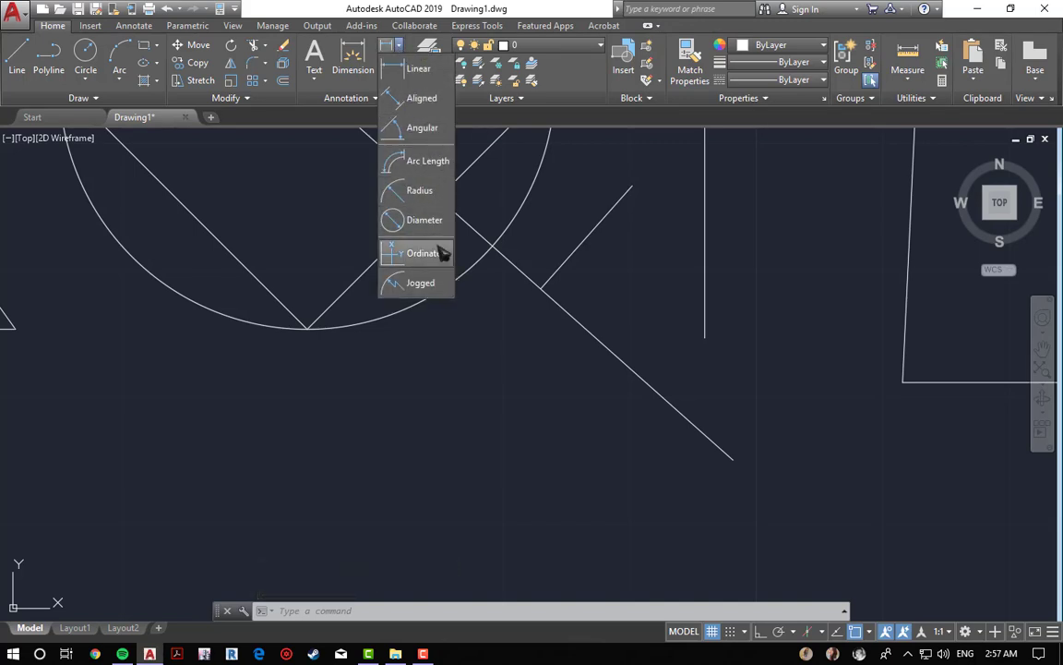
{"action": "left_click", "coordinate": [441, 135]}
{"action": "left_click", "coordinate": [559, 265]}
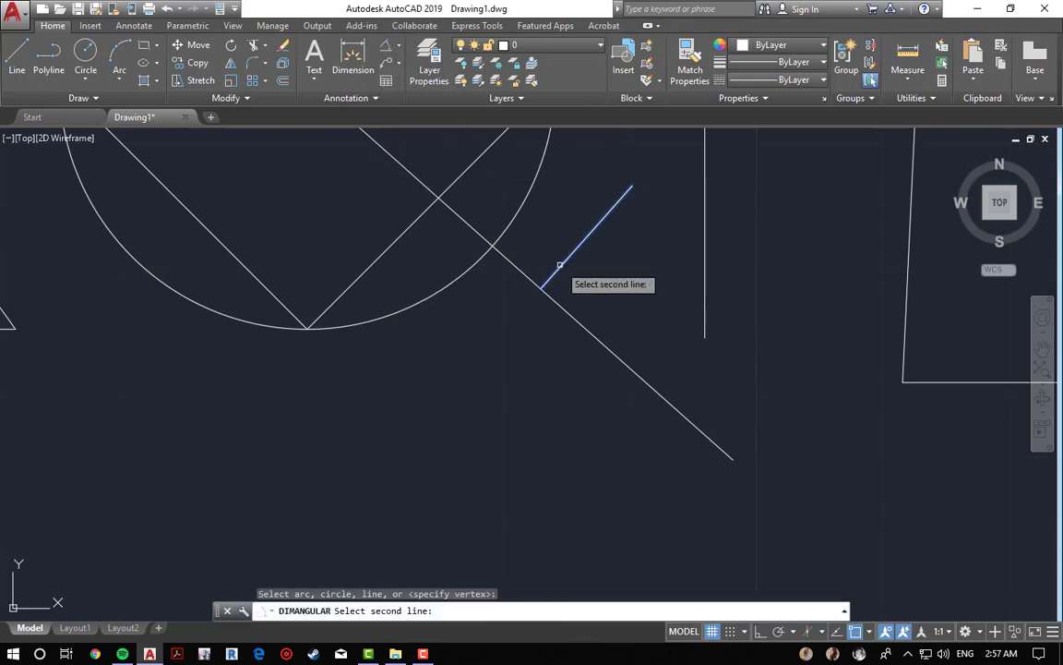
{"action": "left_click", "coordinate": [588, 330]}
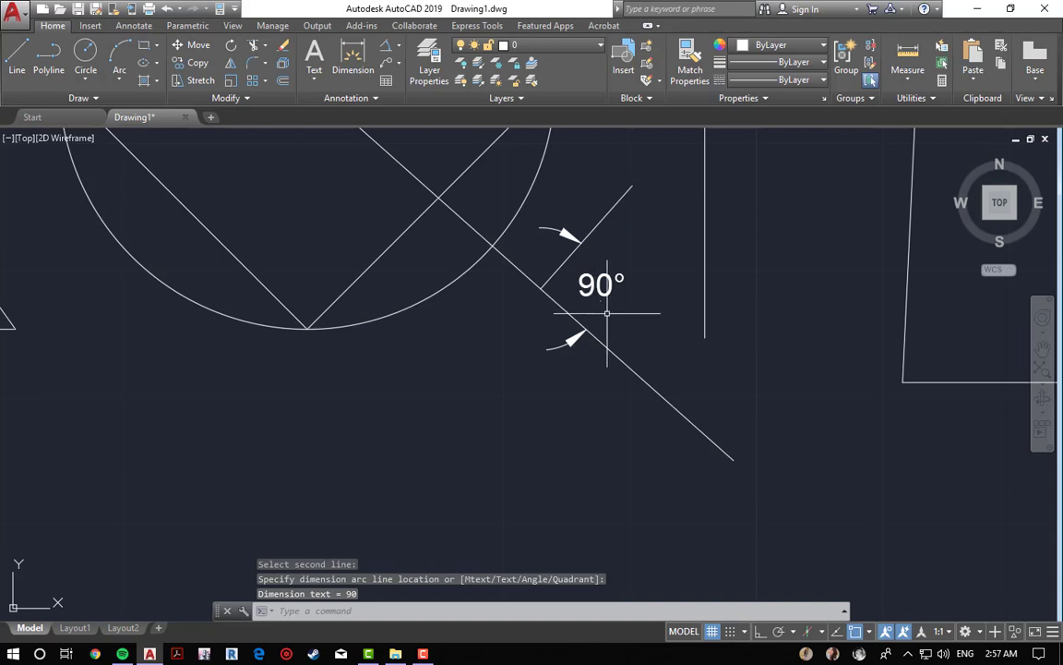
Step: Erase the angular dimension with a window selection
{"action": "key", "text": "Escape"}
{"action": "key", "text": "Escape"}
{"action": "key", "text": "Escape"}
{"action": "middle_click_drag", "start_coordinate": [622, 302], "coordinate": [582, 335]}
{"action": "type", "text": "e"}
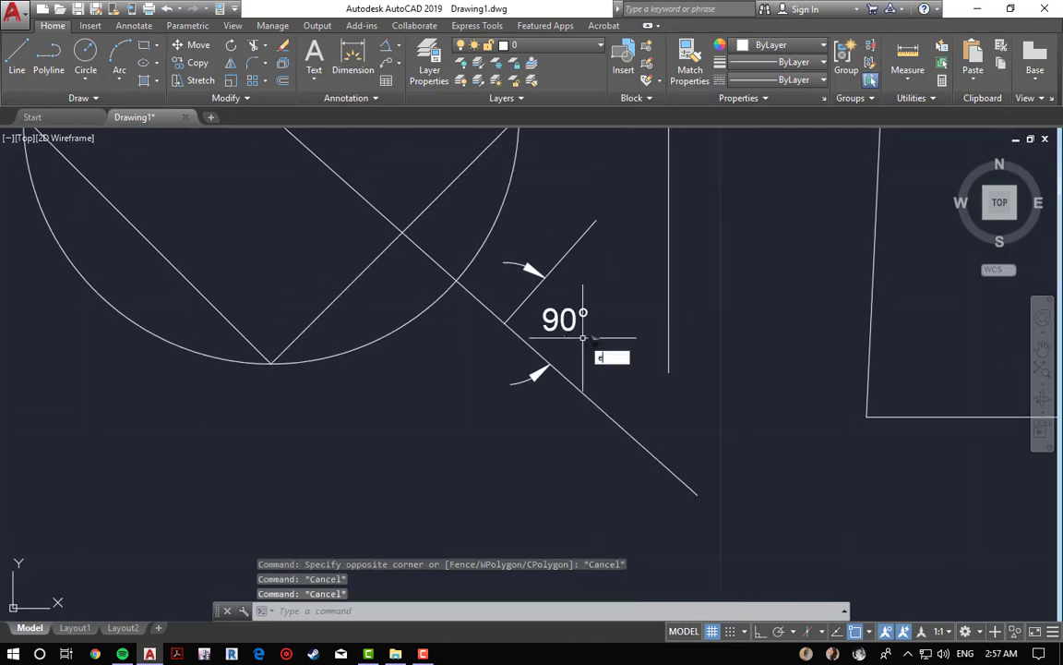
{"action": "key", "text": "Return"}
{"action": "left_click", "coordinate": [597, 264]}
{"action": "left_click", "coordinate": [561, 351]}
{"action": "key", "text": "Return"}
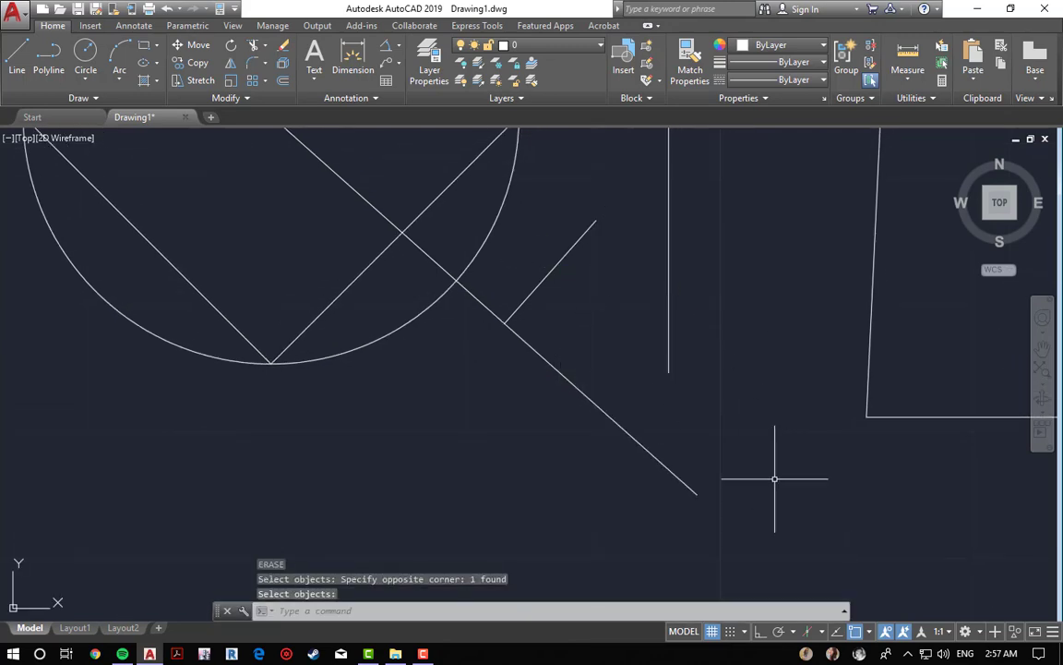
Step: Switch the object snap mode from Perpendicular to Tangent
{"action": "left_click", "coordinate": [870, 632]}
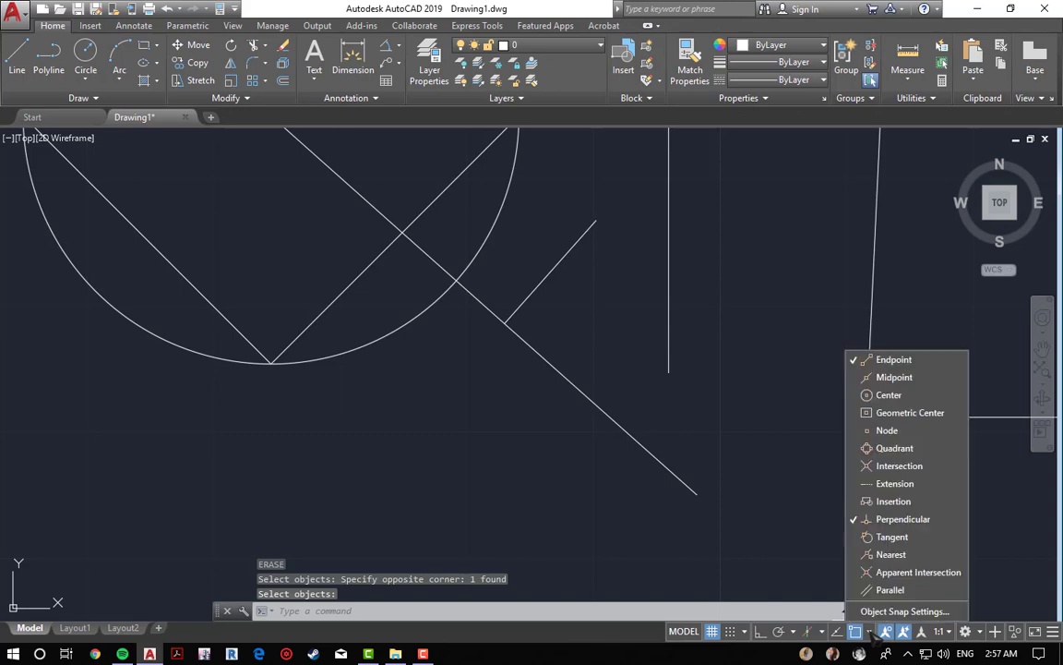
{"action": "left_click", "coordinate": [923, 519]}
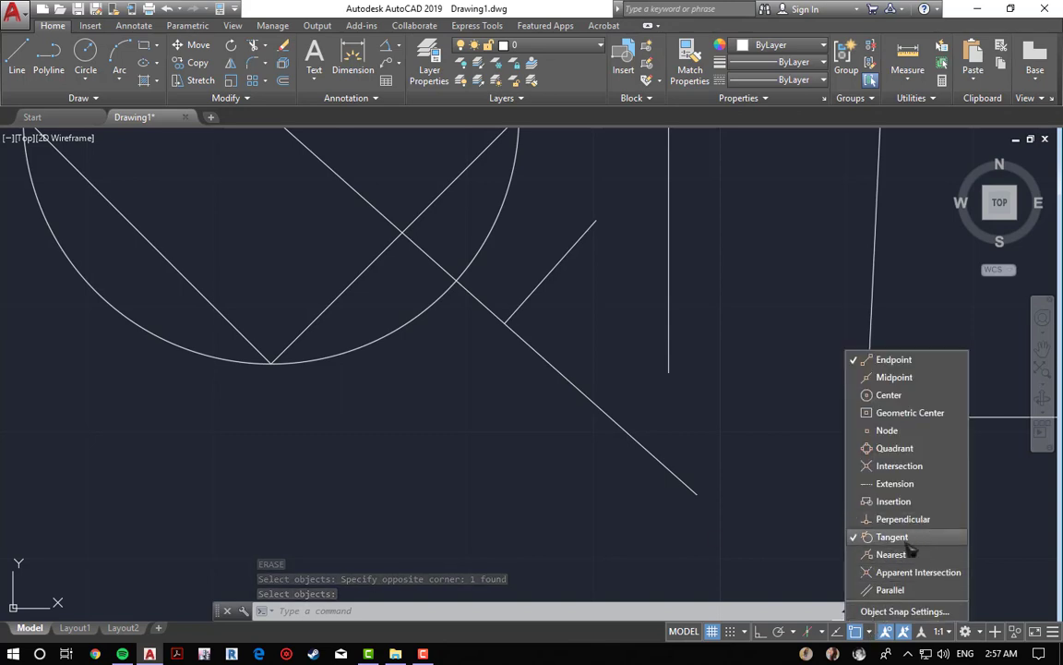
{"action": "left_click", "coordinate": [579, 494]}
{"action": "key", "text": "Escape"}
{"action": "key", "text": "Escape"}
{"action": "key", "text": "Escape"}
Step: Draw a two-segment line starting tangent to the circle's lower left side
{"action": "middle_click_drag", "start_coordinate": [317, 438], "coordinate": [548, 502]}
{"action": "type", "text": "l"}
{"action": "key", "text": "Return"}
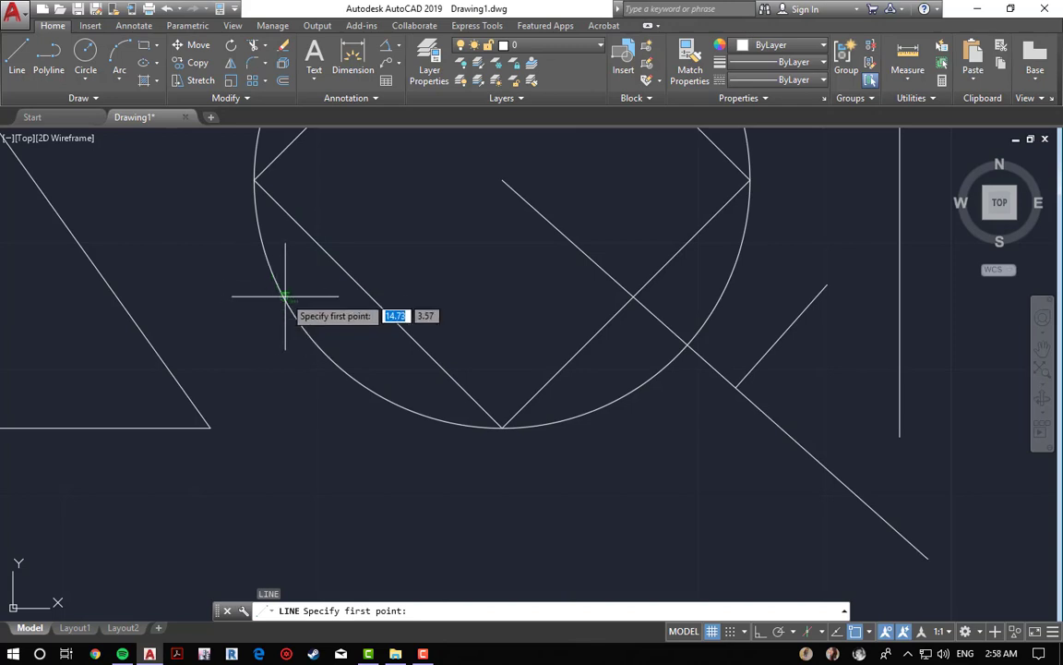
{"action": "scroll", "coordinate": [286, 313], "scroll_direction": "up", "scroll_amount": 3}
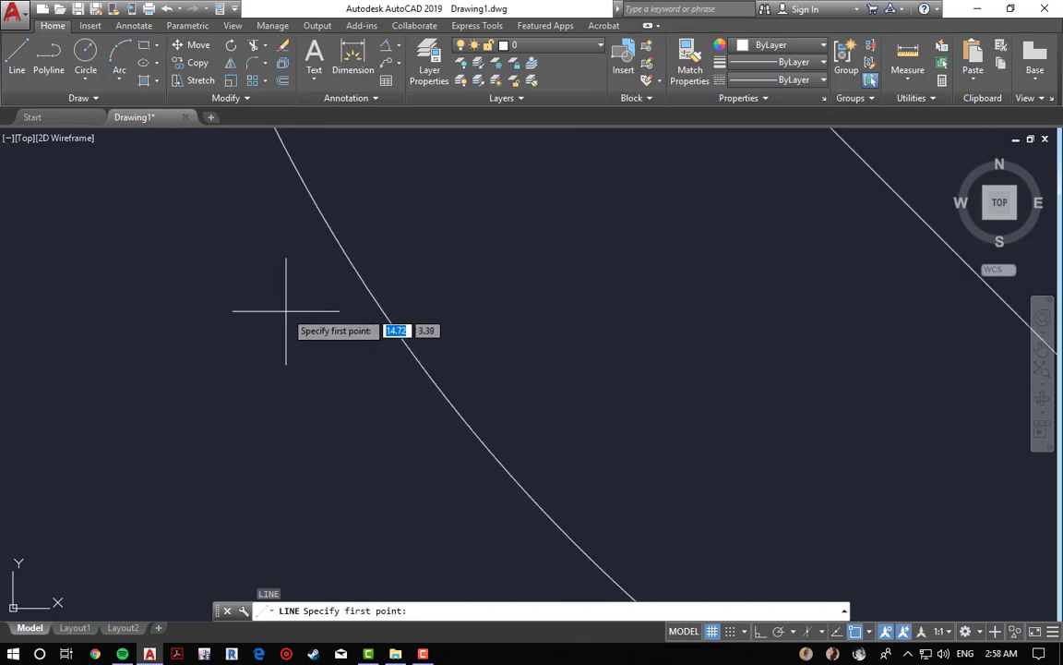
{"action": "left_click", "coordinate": [355, 272]}
{"action": "scroll", "coordinate": [285, 429], "scroll_direction": "down", "scroll_amount": 4}
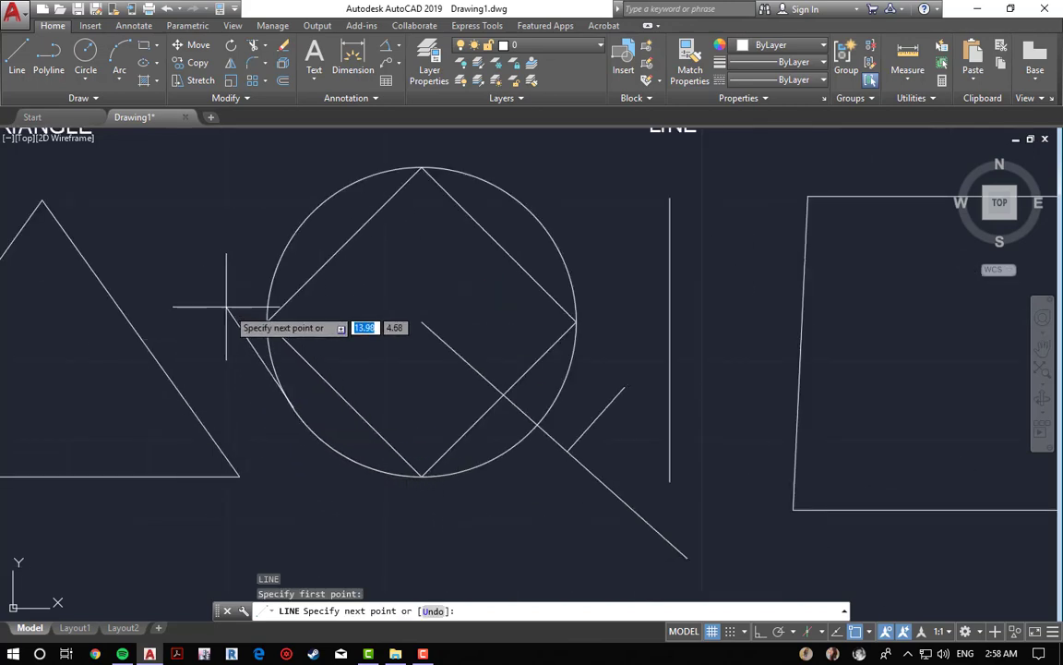
{"action": "left_click", "coordinate": [444, 534]}
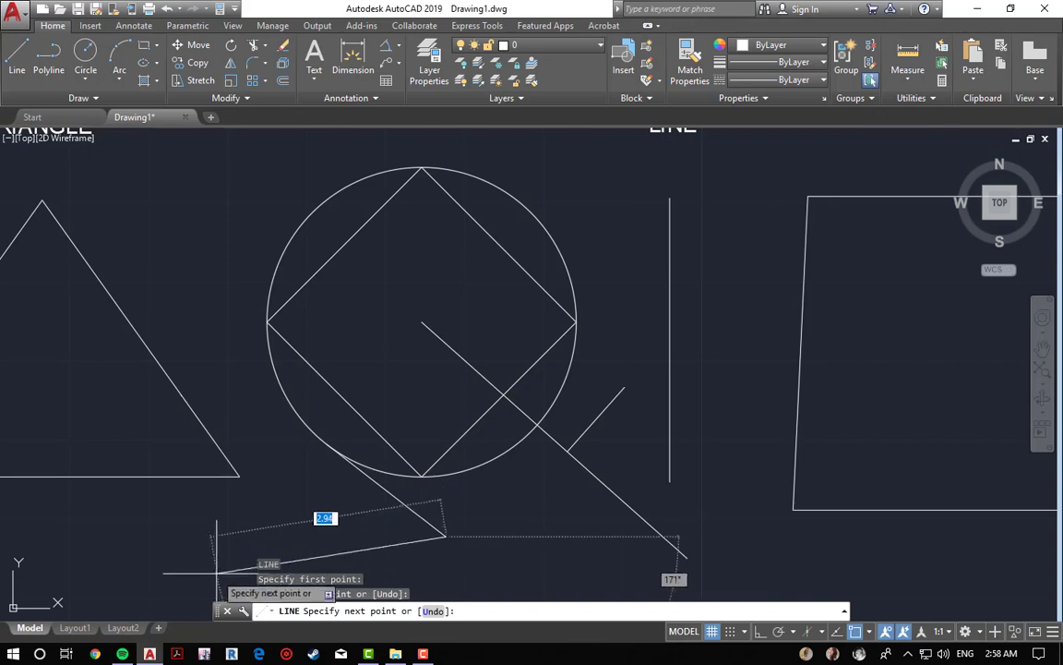
{"action": "left_click", "coordinate": [317, 503]}
{"action": "key", "text": "Escape"}
{"action": "key", "text": "Escape"}
{"action": "key", "text": "Escape"}
Step: Erase the two-segment tangent line with a window selection
{"action": "type", "text": "e"}
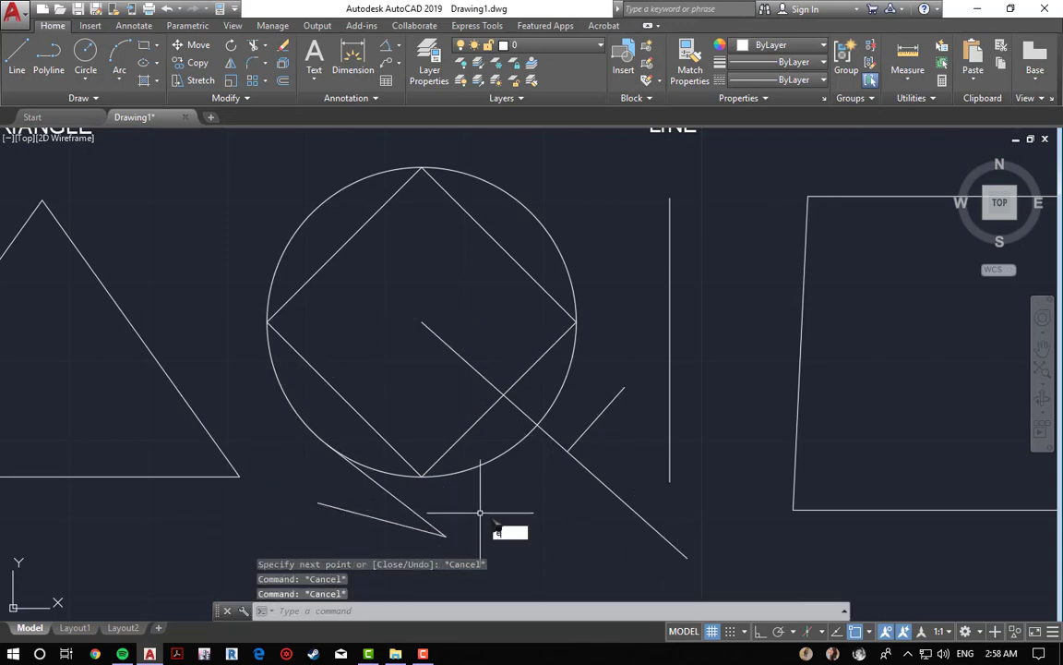
{"action": "key", "text": "Return"}
{"action": "left_click", "coordinate": [481, 510]}
{"action": "left_click", "coordinate": [476, 516]}
{"action": "left_click", "coordinate": [458, 515]}
{"action": "left_click", "coordinate": [417, 539]}
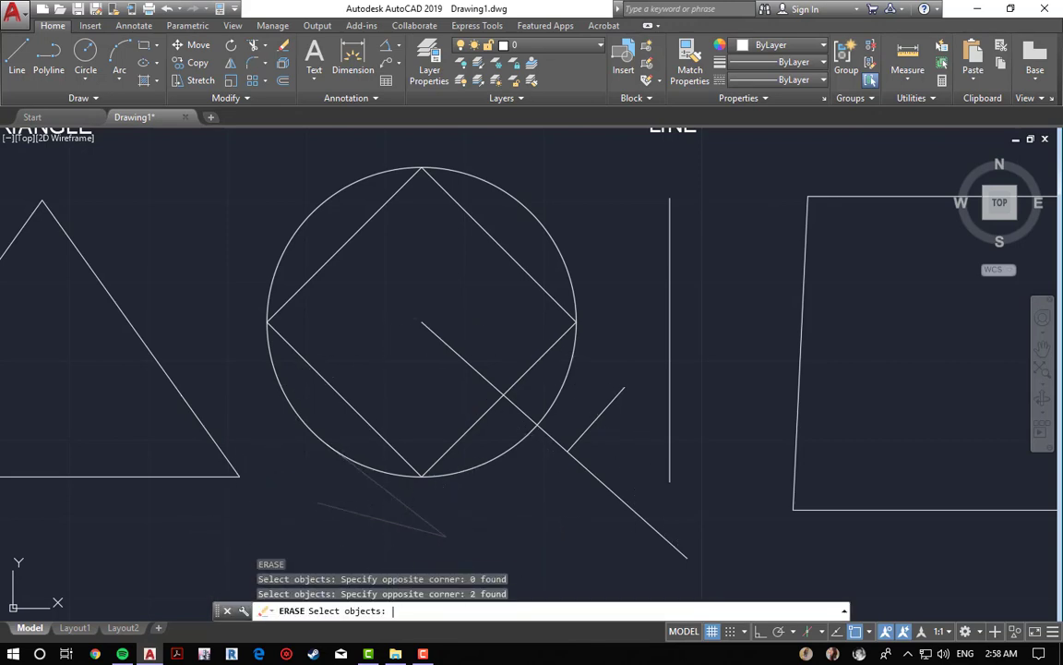
{"action": "key", "text": "Return"}
Step: Switch the object snap mode from Tangent to Nearest
{"action": "left_click", "coordinate": [868, 631]}
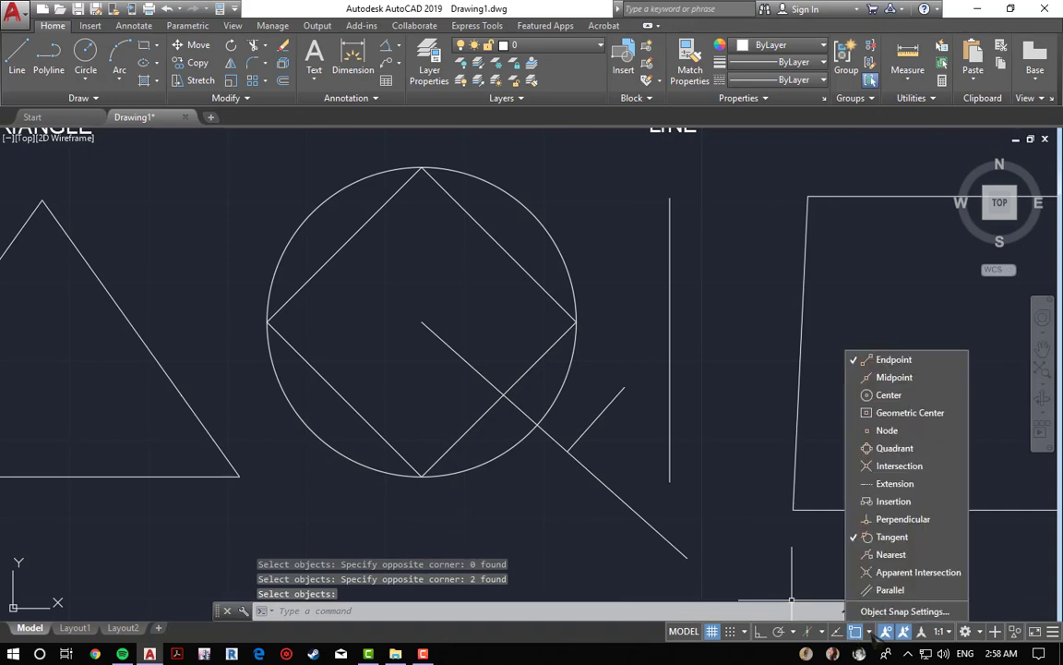
{"action": "left_click", "coordinate": [892, 554]}
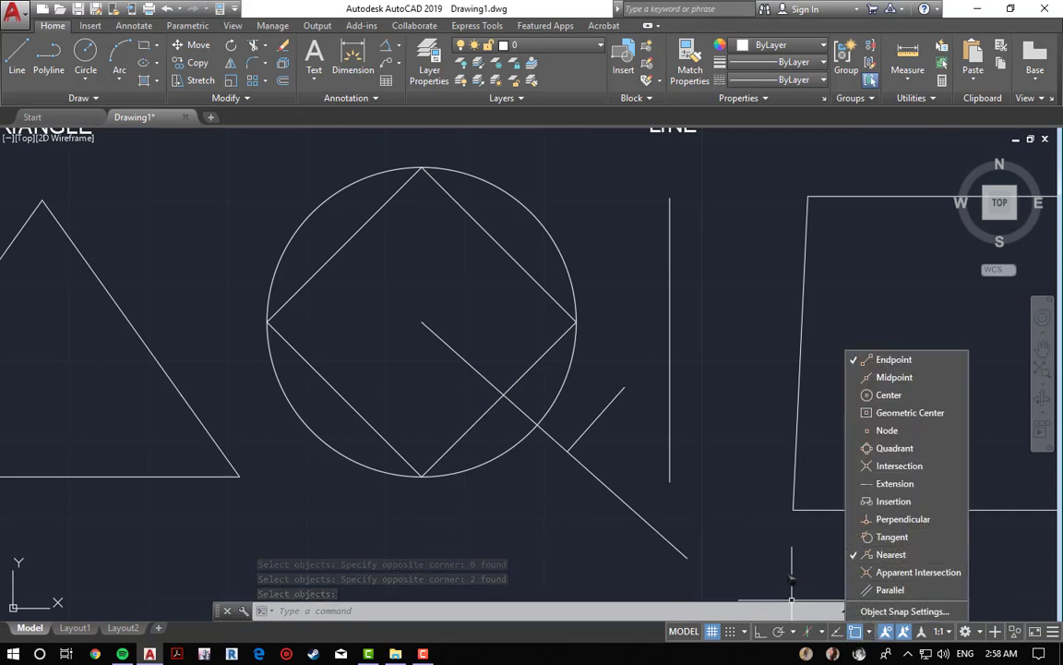
{"action": "left_click", "coordinate": [609, 583]}
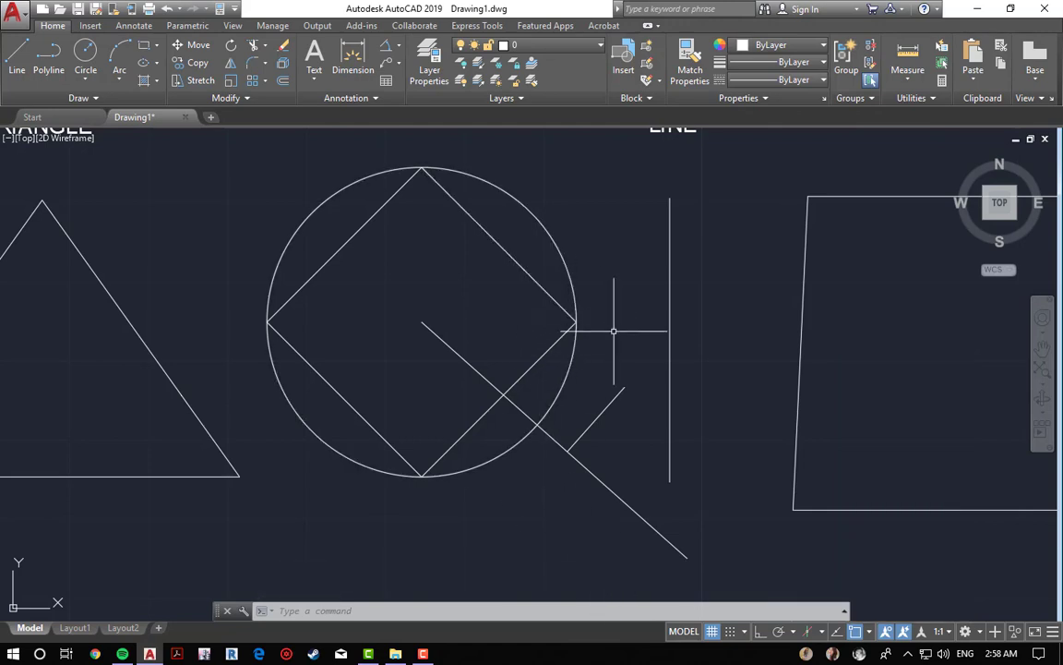
{"action": "key", "text": "Escape"}
{"action": "key", "text": "Escape"}
{"action": "key", "text": "Escape"}
Step: Draw a line starting at the nearest point on the triangle's left edge, extending up and left
{"action": "key", "text": "Return"}
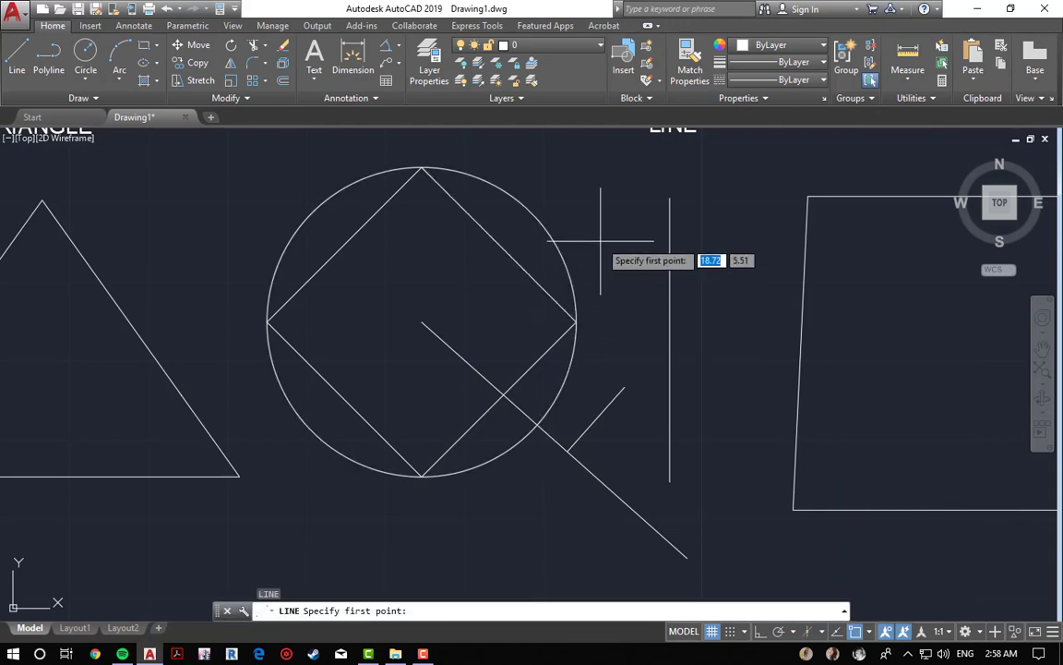
{"action": "middle_click_drag", "start_coordinate": [143, 291], "coordinate": [409, 201]}
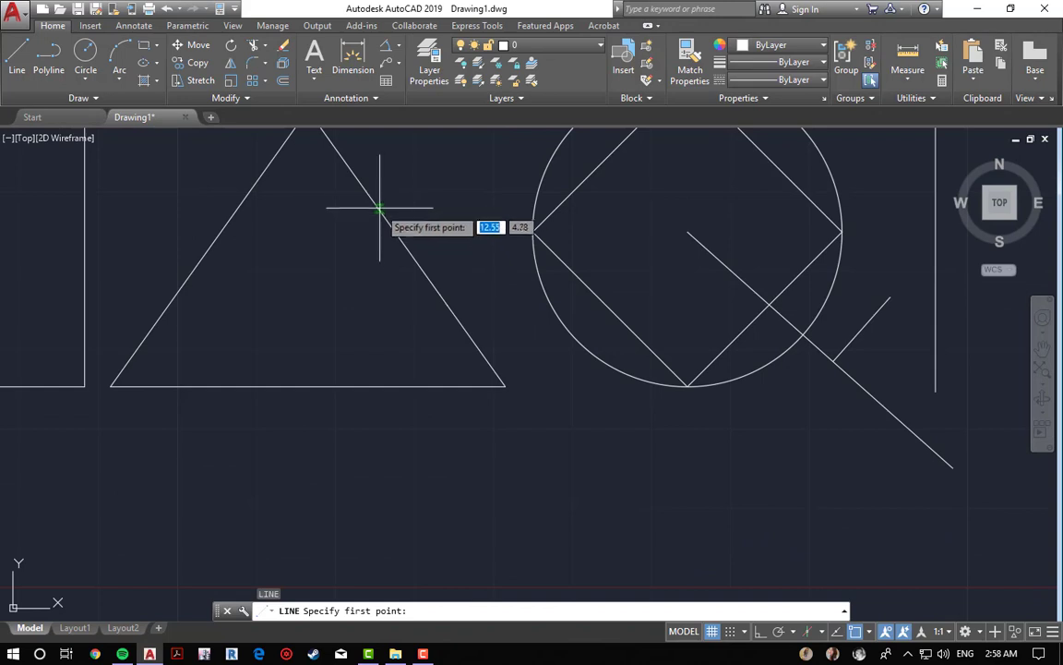
{"action": "middle_click_drag", "start_coordinate": [332, 253], "coordinate": [557, 293]}
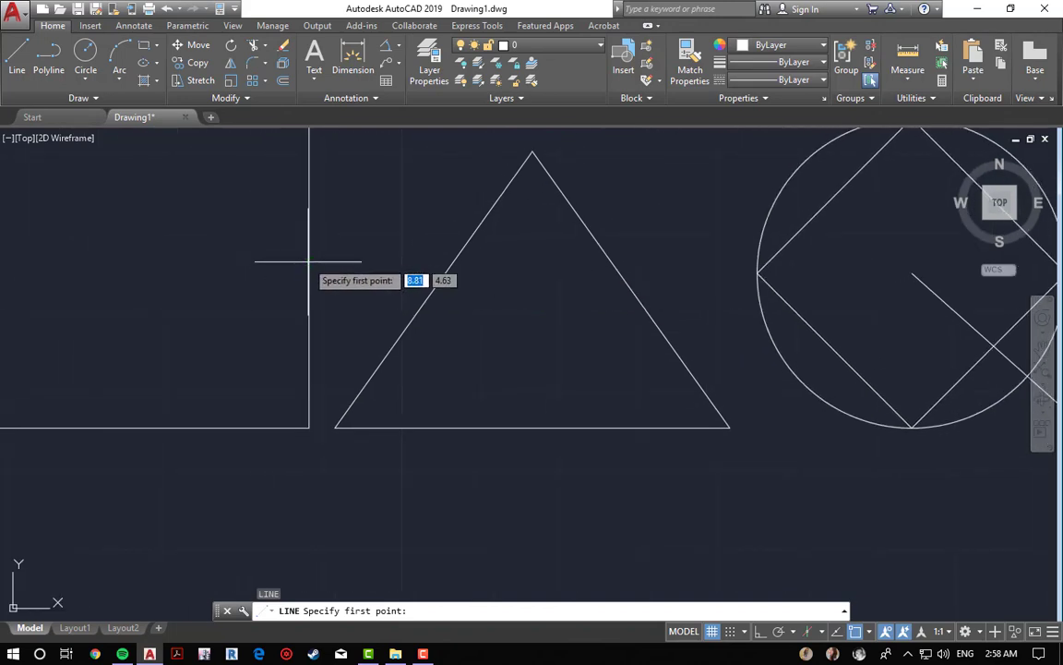
{"action": "middle_click_drag", "start_coordinate": [288, 223], "coordinate": [498, 434]}
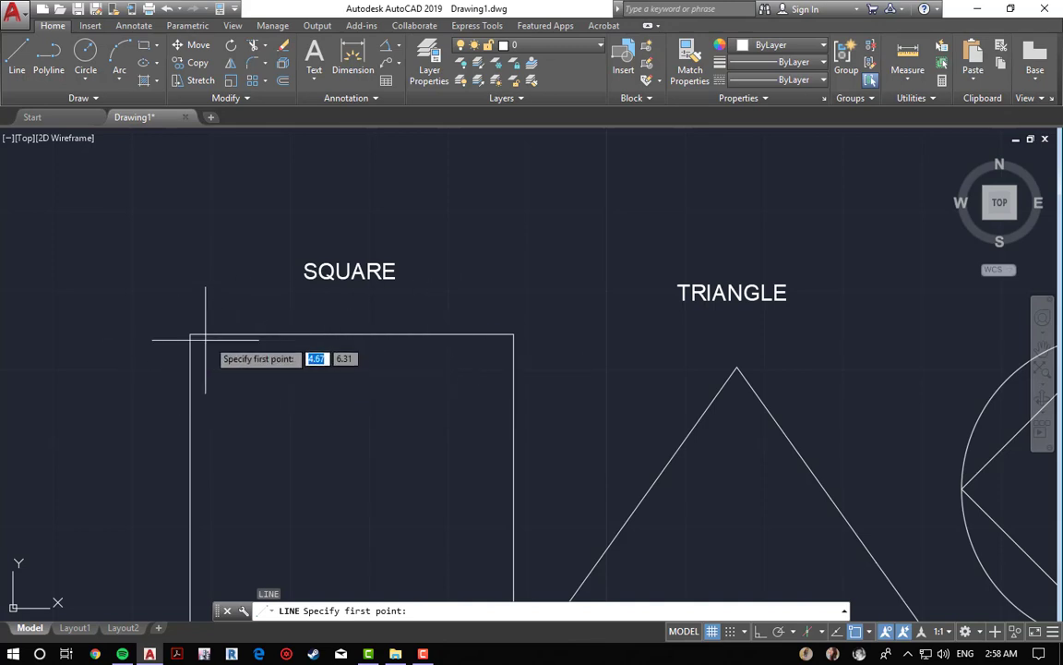
{"action": "scroll", "coordinate": [189, 337], "scroll_direction": "up", "scroll_amount": 4}
{"action": "scroll", "coordinate": [320, 324], "scroll_direction": "down", "scroll_amount": 3}
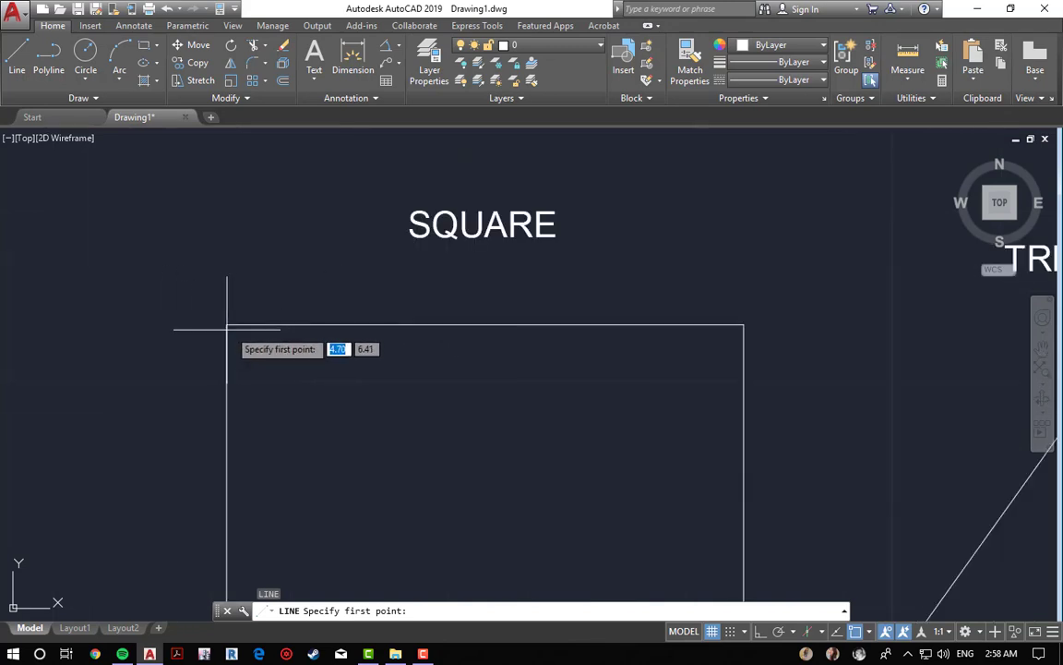
{"action": "middle_click_drag", "start_coordinate": [641, 387], "coordinate": [335, 276]}
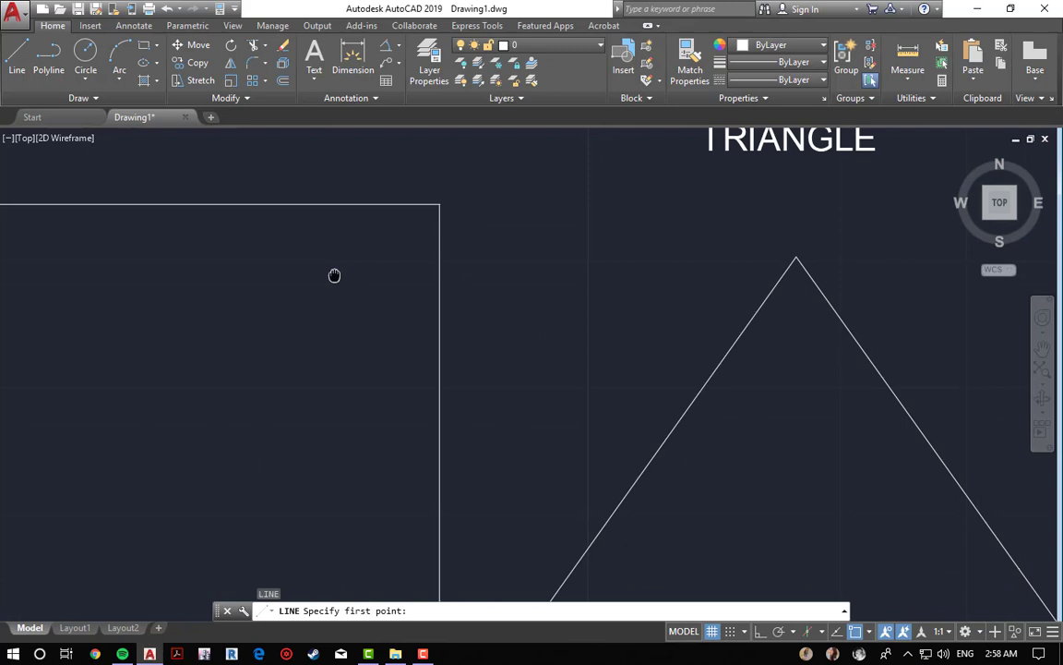
{"action": "left_click", "coordinate": [692, 401]}
{"action": "left_click", "coordinate": [571, 294]}
{"action": "key", "text": "Escape"}
{"action": "key", "text": "Escape"}
{"action": "key", "text": "Escape"}
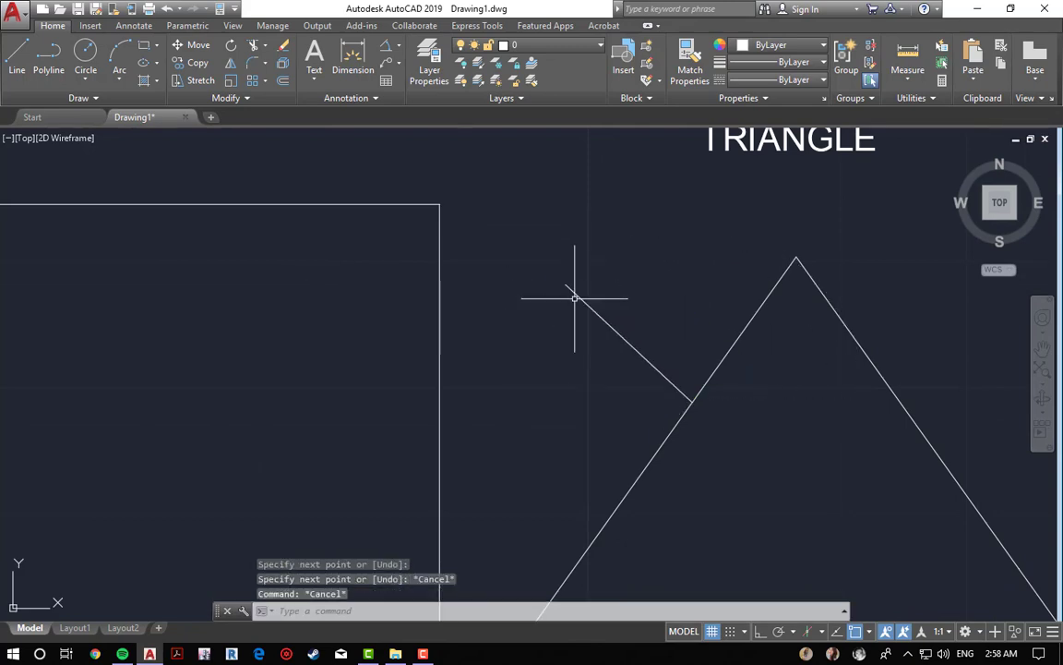
Step: Erase the line drawn from the triangle's left edge with a window selection
{"action": "scroll", "coordinate": [699, 406], "scroll_direction": "up", "scroll_amount": 4}
{"action": "middle_click_drag", "start_coordinate": [697, 398], "coordinate": [502, 380]}
{"action": "scroll", "coordinate": [680, 450], "scroll_direction": "up", "scroll_amount": 4}
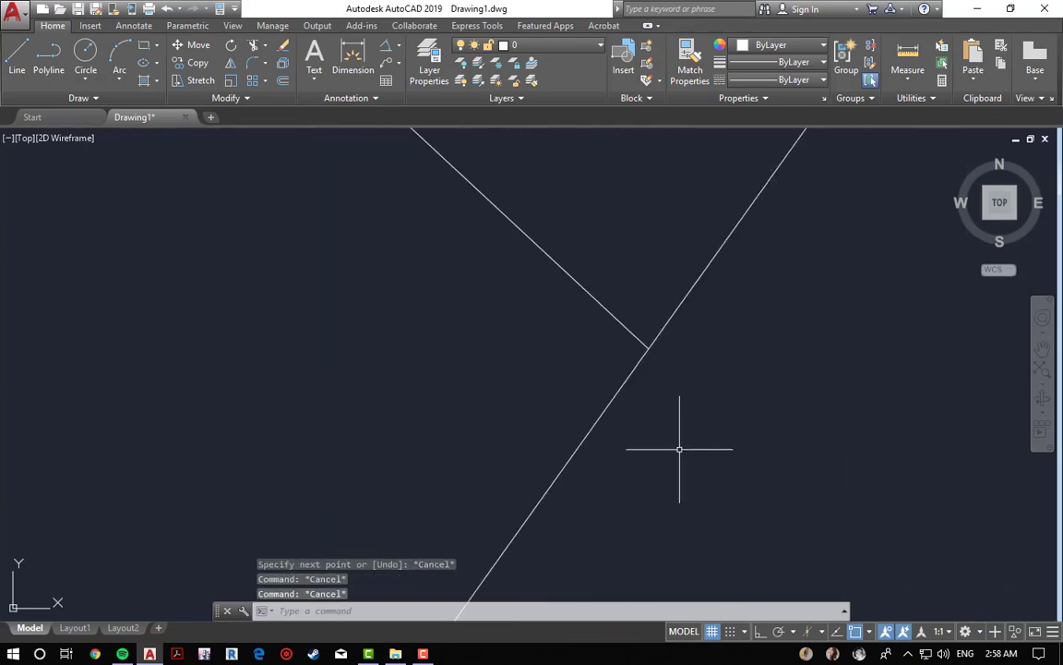
{"action": "scroll", "coordinate": [678, 415], "scroll_direction": "down", "scroll_amount": 2}
{"action": "type", "text": "e"}
{"action": "key", "text": "Return"}
{"action": "left_click", "coordinate": [623, 214]}
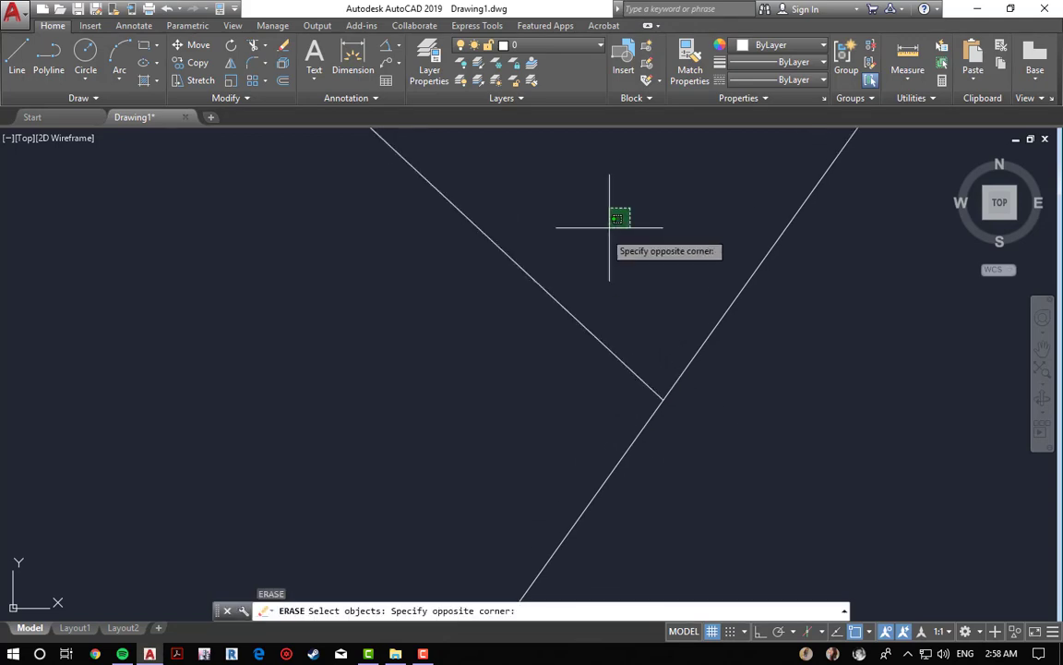
{"action": "left_click", "coordinate": [386, 364]}
{"action": "key", "text": "Return"}
Step: Switch the object snap mode from Nearest to Apparent Intersection
{"action": "scroll", "coordinate": [589, 332], "scroll_direction": "down", "scroll_amount": 6}
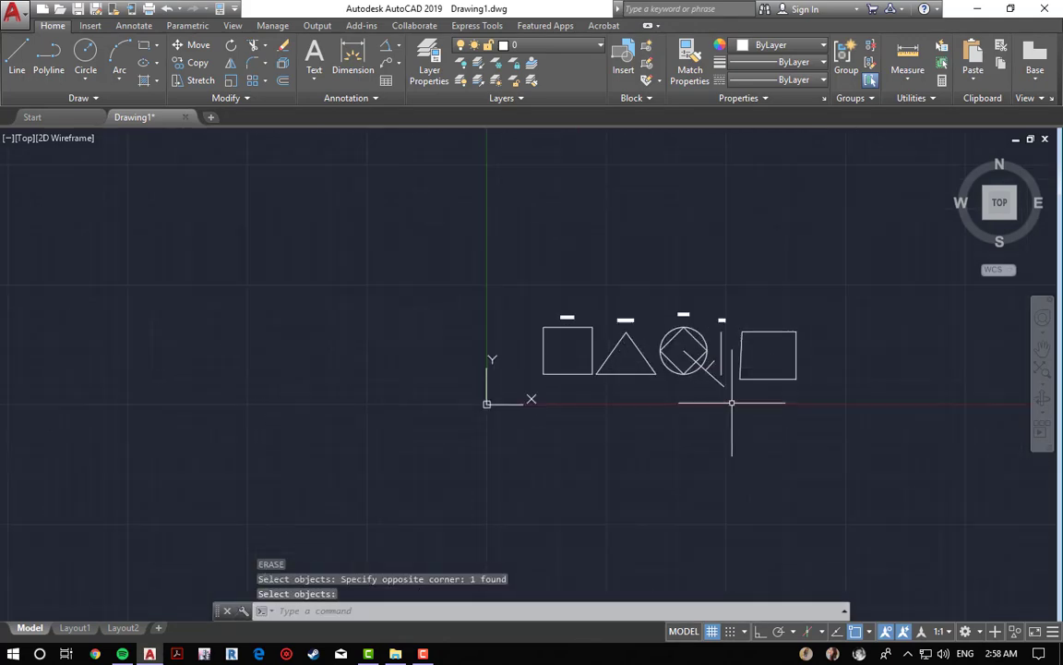
{"action": "scroll", "coordinate": [702, 400], "scroll_direction": "up", "scroll_amount": 5}
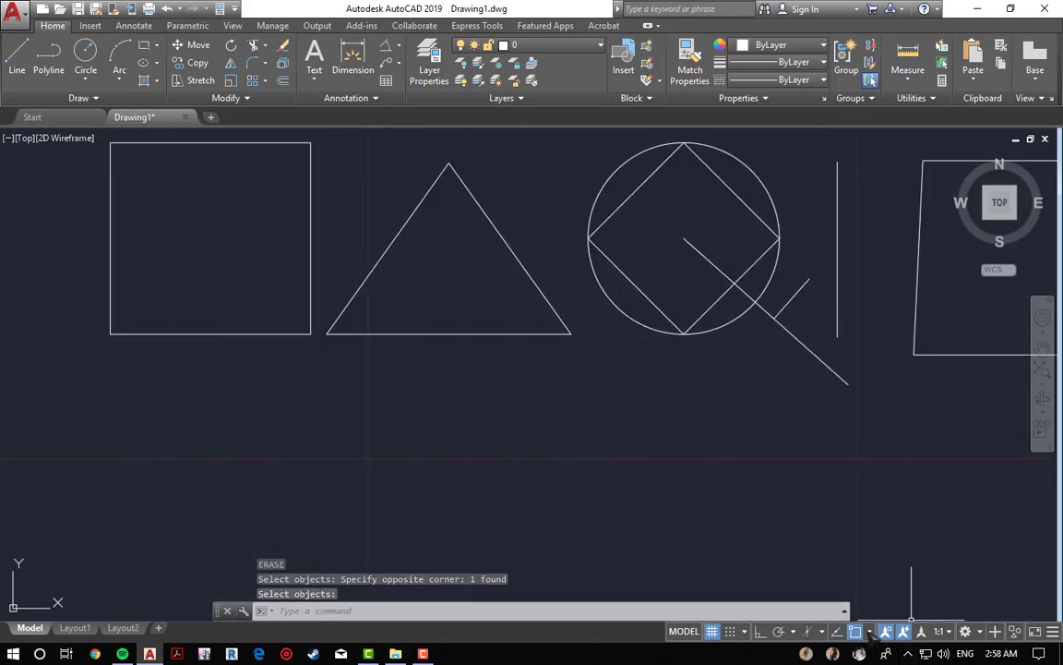
{"action": "left_click", "coordinate": [868, 632]}
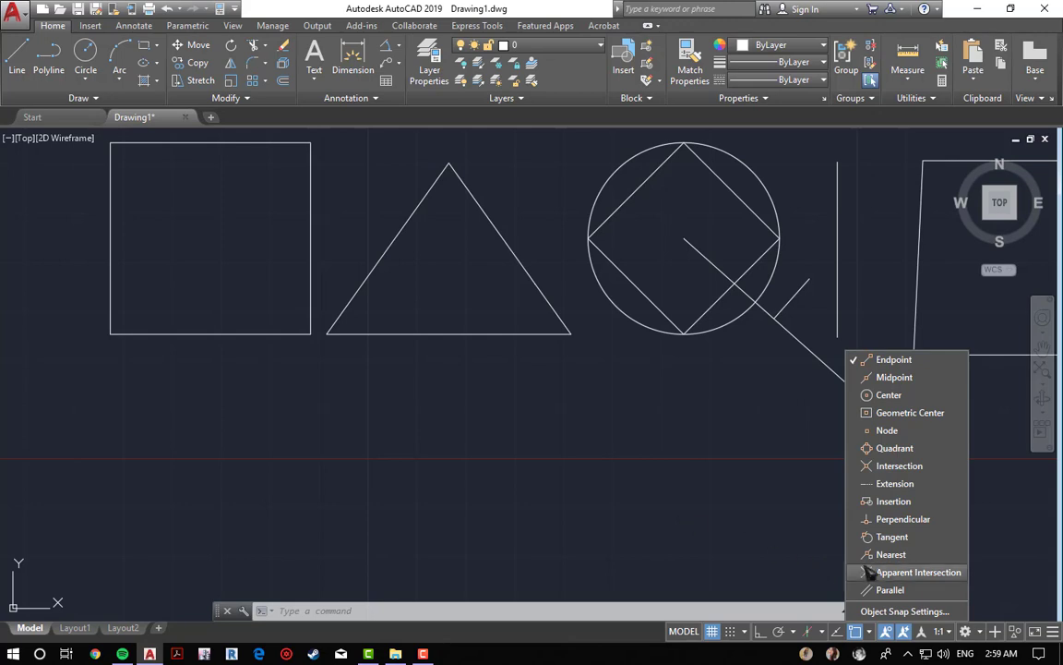
{"action": "left_click", "coordinate": [616, 497]}
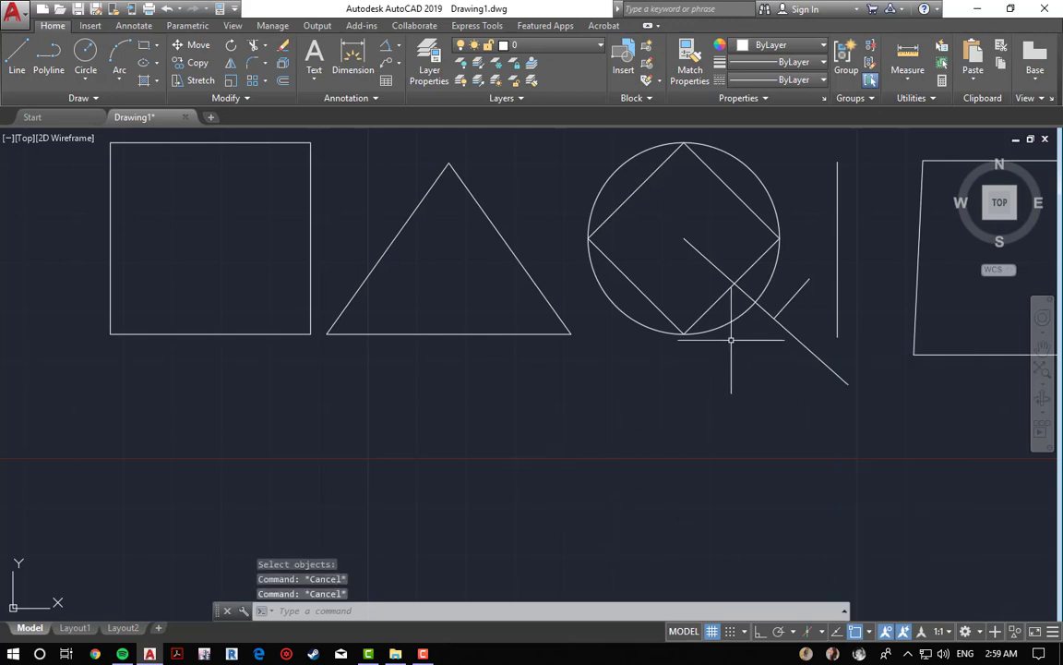
Step: Draw a line from the triangle's apex to the top of the circle
{"action": "scroll", "coordinate": [735, 332], "scroll_direction": "up", "scroll_amount": 2}
{"action": "middle_click_drag", "start_coordinate": [724, 362], "coordinate": [658, 468]}
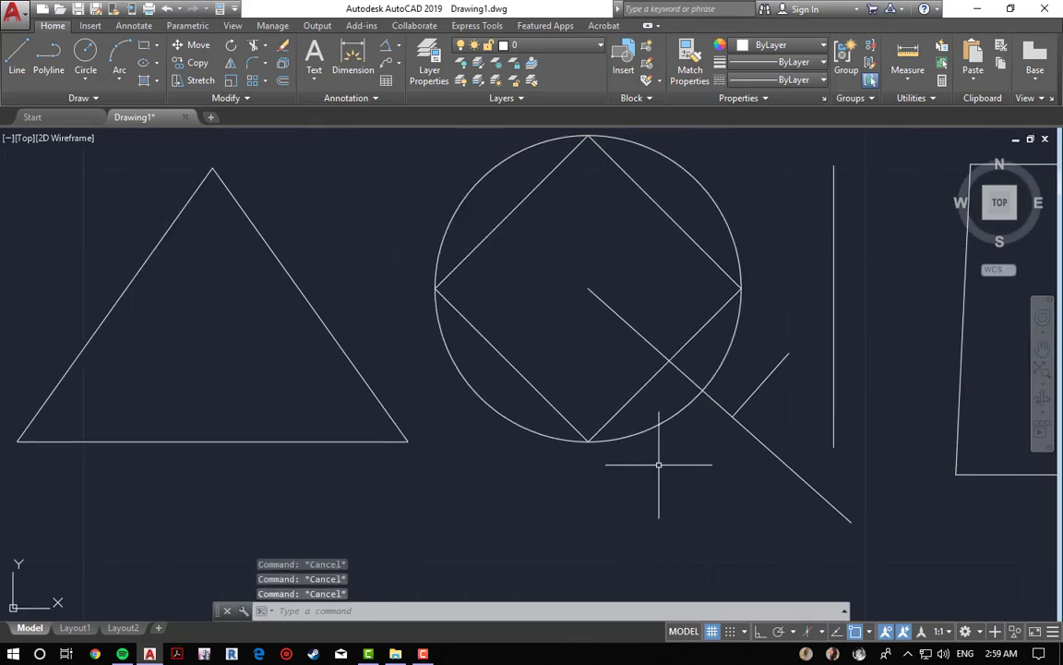
{"action": "type", "text": "l"}
{"action": "key", "text": "Return"}
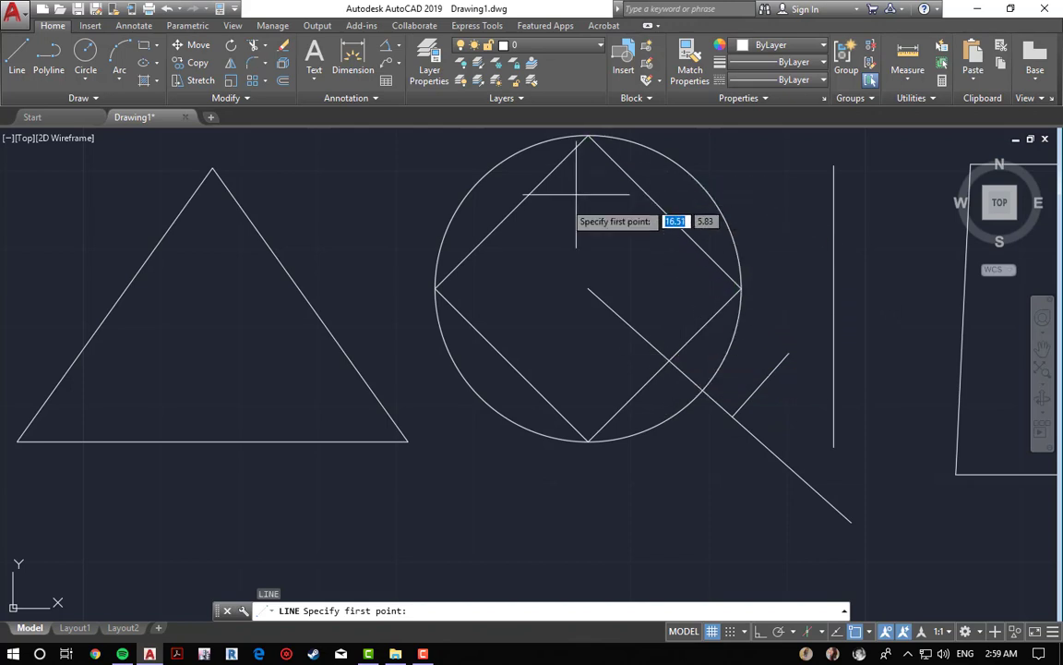
{"action": "left_click", "coordinate": [212, 168]}
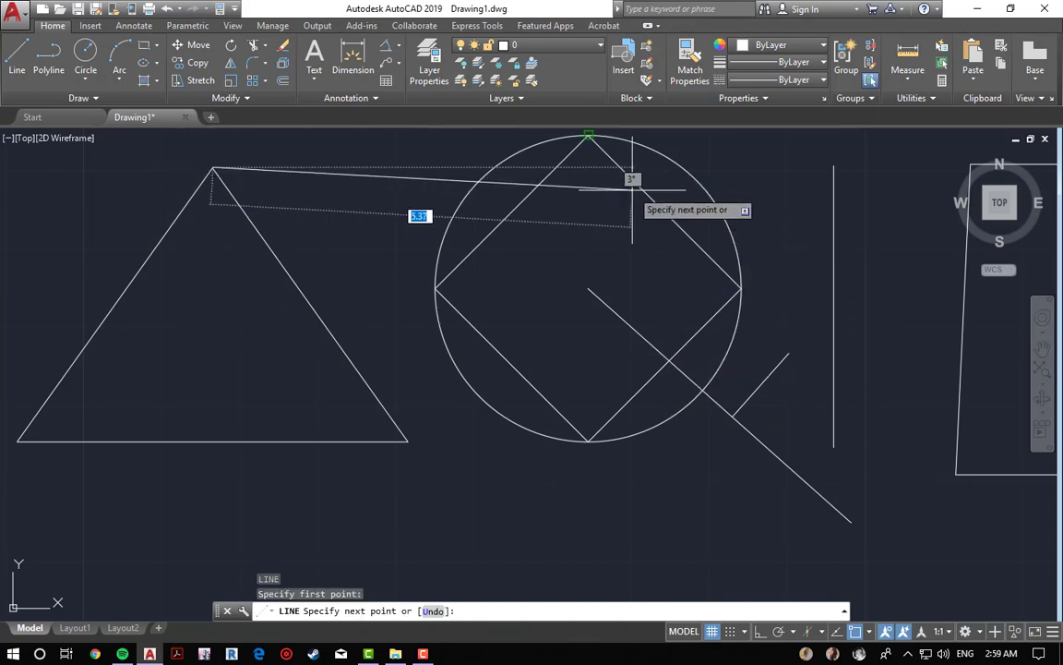
{"action": "left_click", "coordinate": [587, 137]}
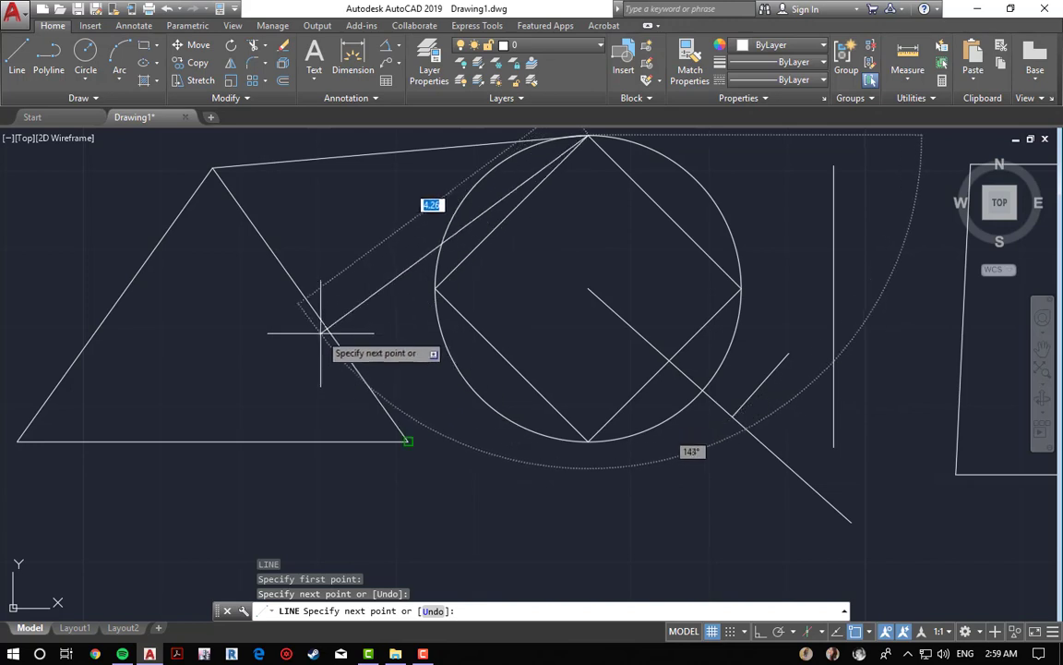
{"action": "key", "text": "Escape"}
{"action": "key", "text": "Escape"}
{"action": "key", "text": "Escape"}
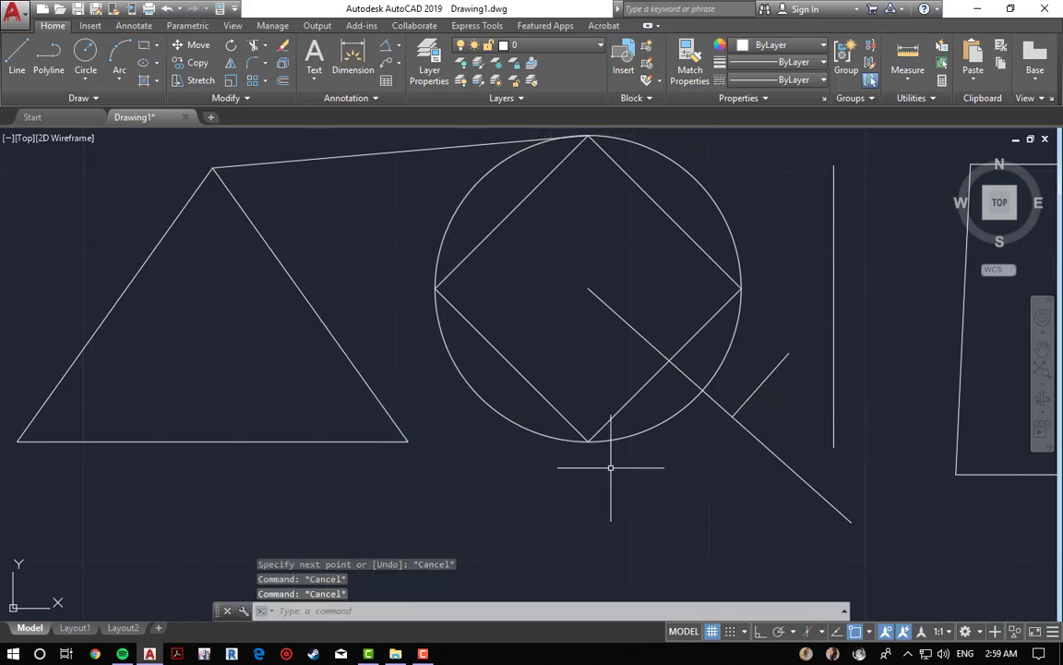
Step: Select and erase the line between the triangle's apex and the circle's top
{"action": "key", "text": "space"}
{"action": "left_click", "coordinate": [328, 187]}
{"action": "left_click", "coordinate": [324, 181]}
{"action": "left_click", "coordinate": [323, 179]}
{"action": "left_click", "coordinate": [298, 144]}
{"action": "key", "text": "space"}
{"action": "scroll", "coordinate": [385, 218], "scroll_direction": "down", "scroll_amount": 6}
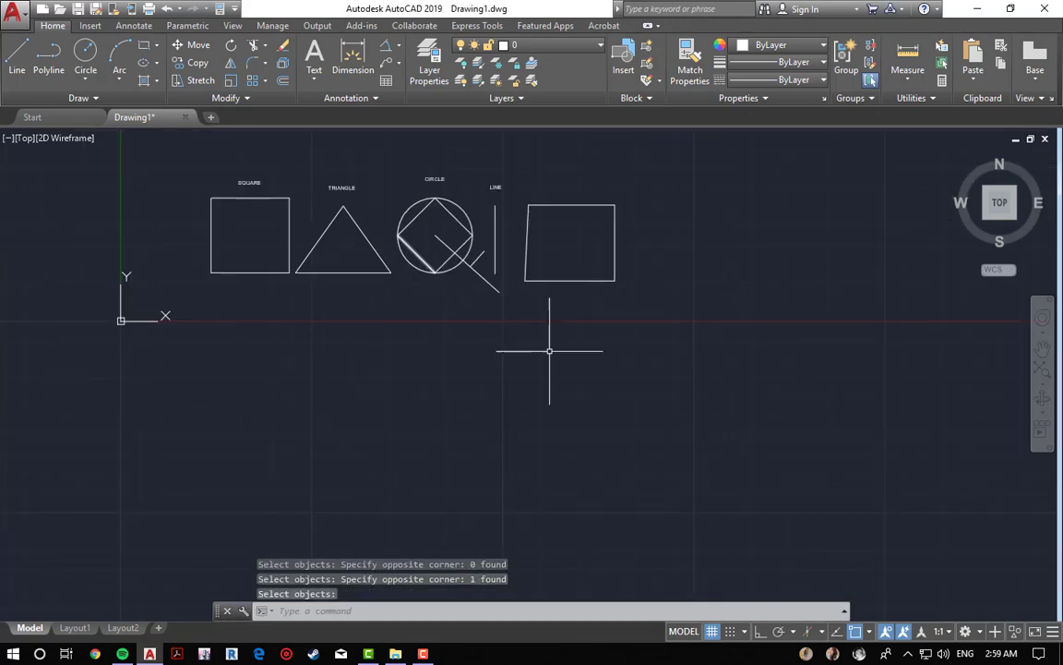
{"action": "key", "text": "Escape"}
Step: Switch the object snap mode from Apparent Intersection to Parallel
{"action": "left_click", "coordinate": [870, 631]}
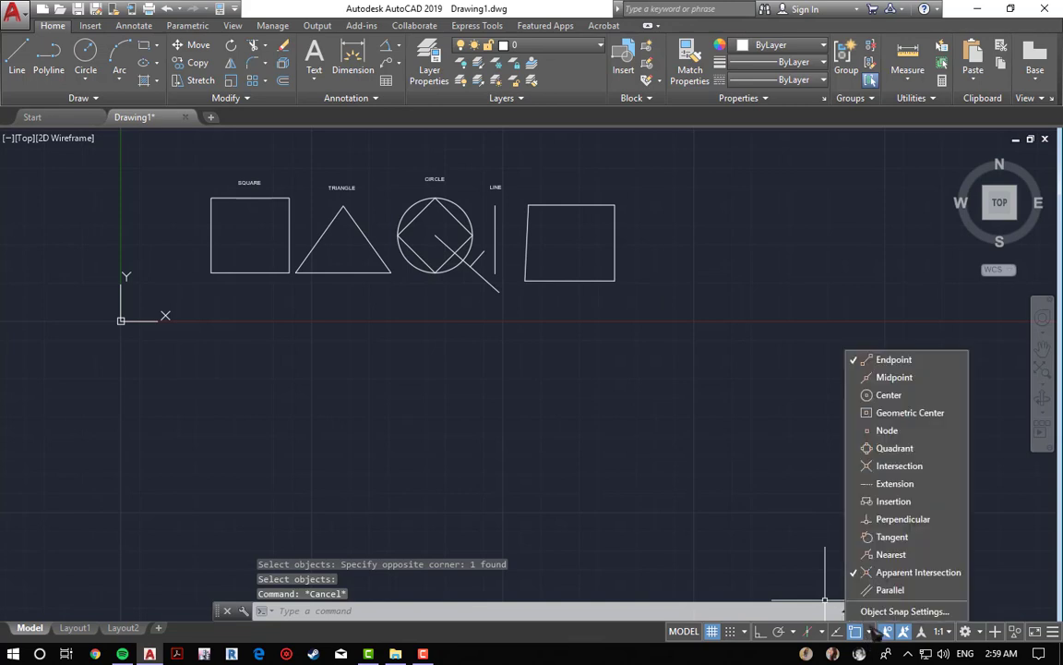
{"action": "left_click", "coordinate": [867, 574]}
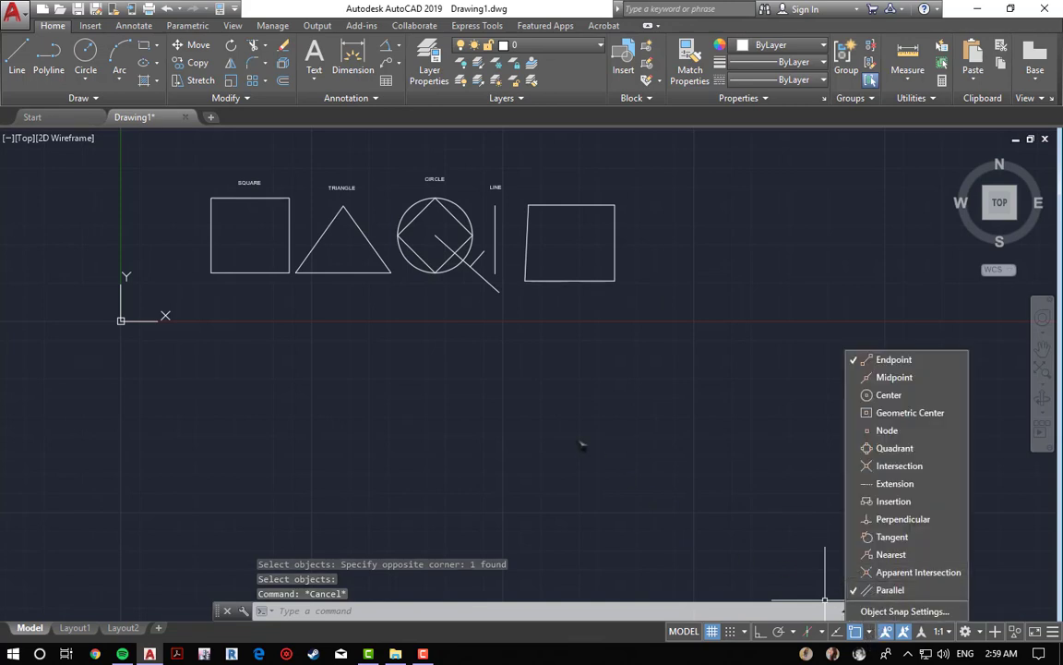
{"action": "left_click", "coordinate": [628, 384]}
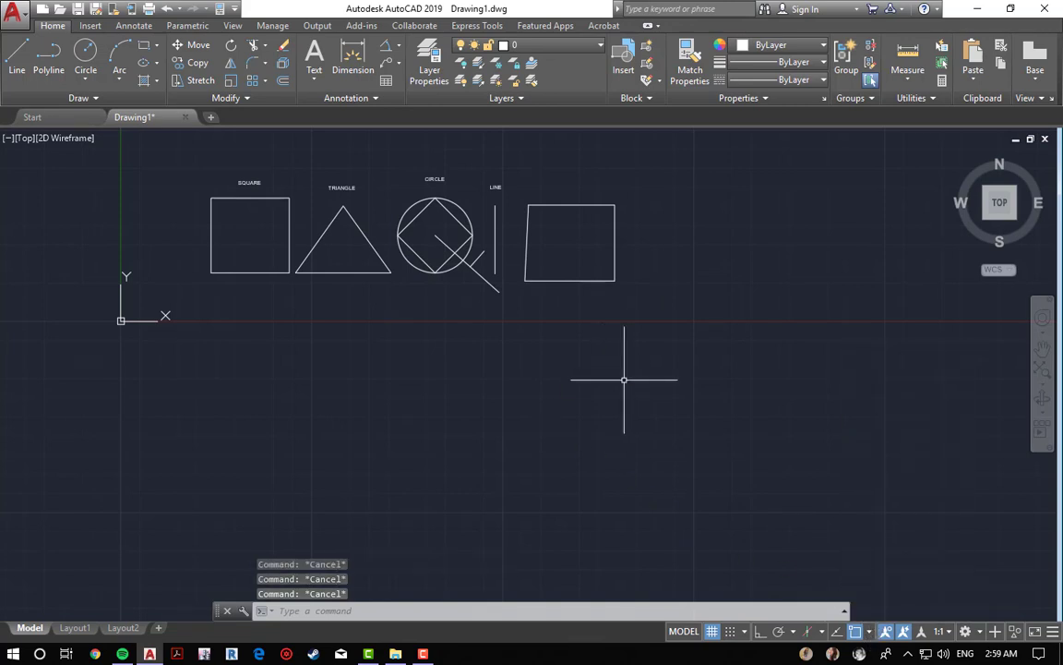
Step: Draw a line from the right quadrilateral's lower right corner, parallel to its bottom edge, about 4.22 long
{"action": "key", "text": "Return"}
{"action": "scroll", "coordinate": [628, 257], "scroll_direction": "up", "scroll_amount": 3}
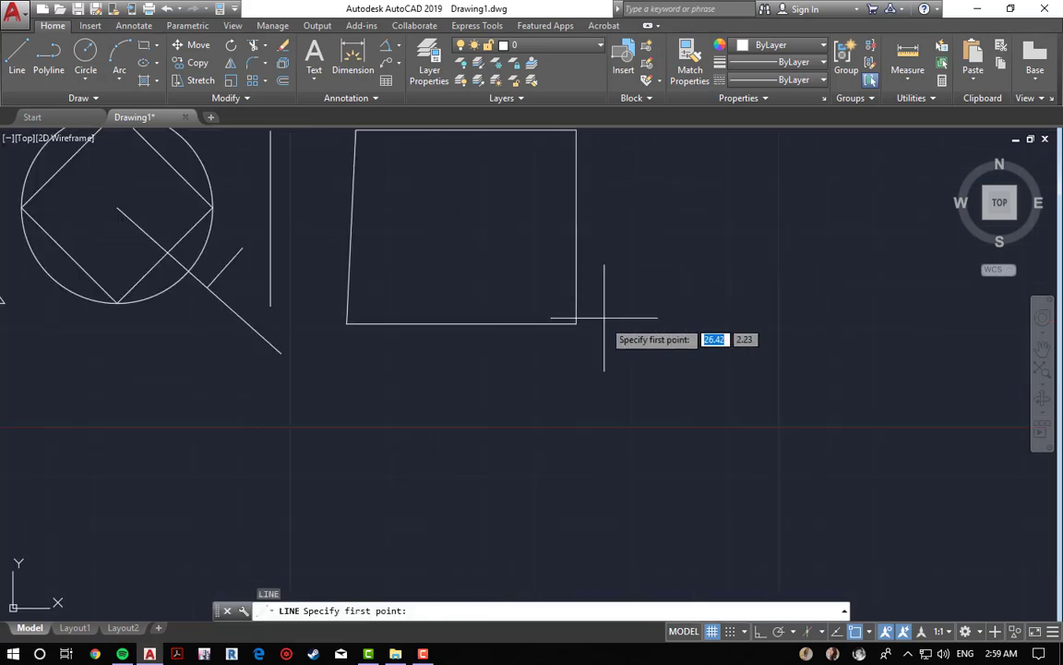
{"action": "left_click", "coordinate": [631, 329]}
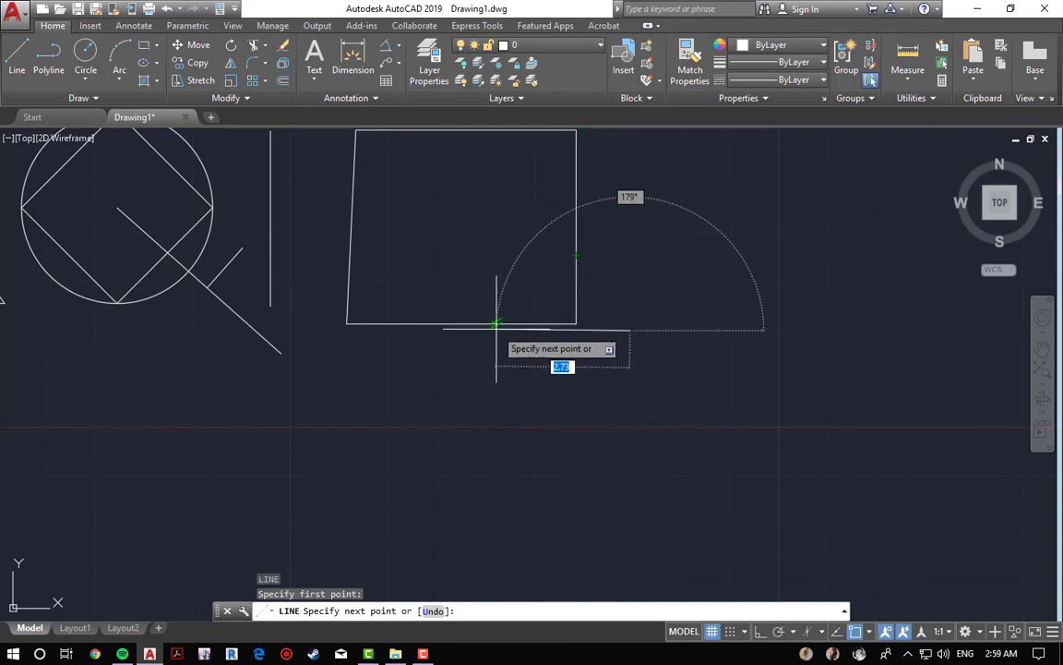
{"action": "scroll", "coordinate": [434, 379], "scroll_direction": "up", "scroll_amount": 4}
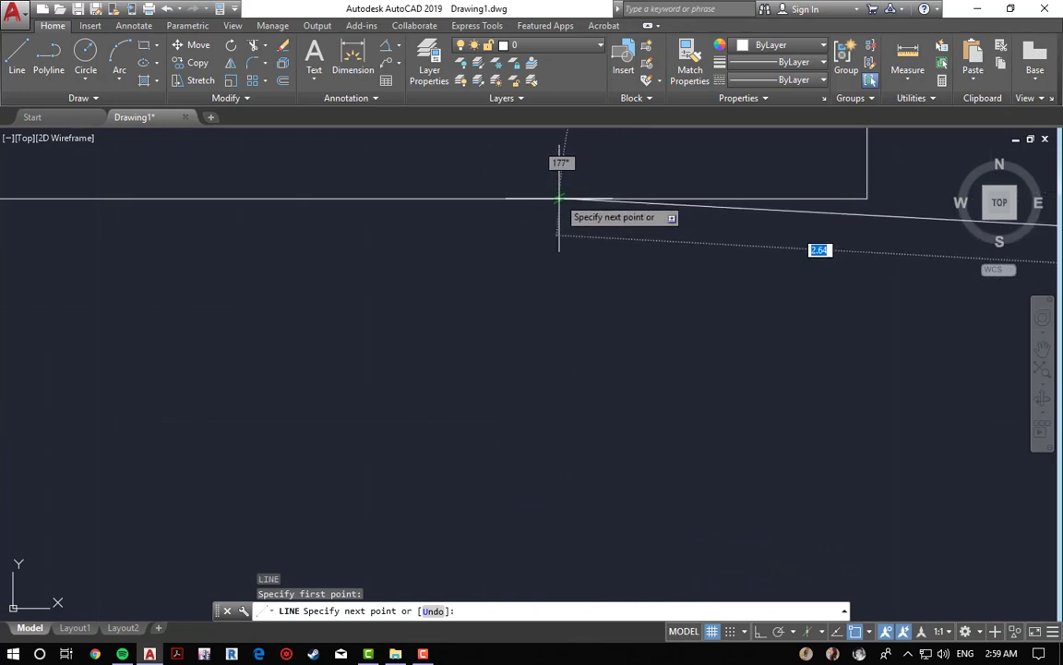
{"action": "scroll", "coordinate": [552, 201], "scroll_direction": "down", "scroll_amount": 4}
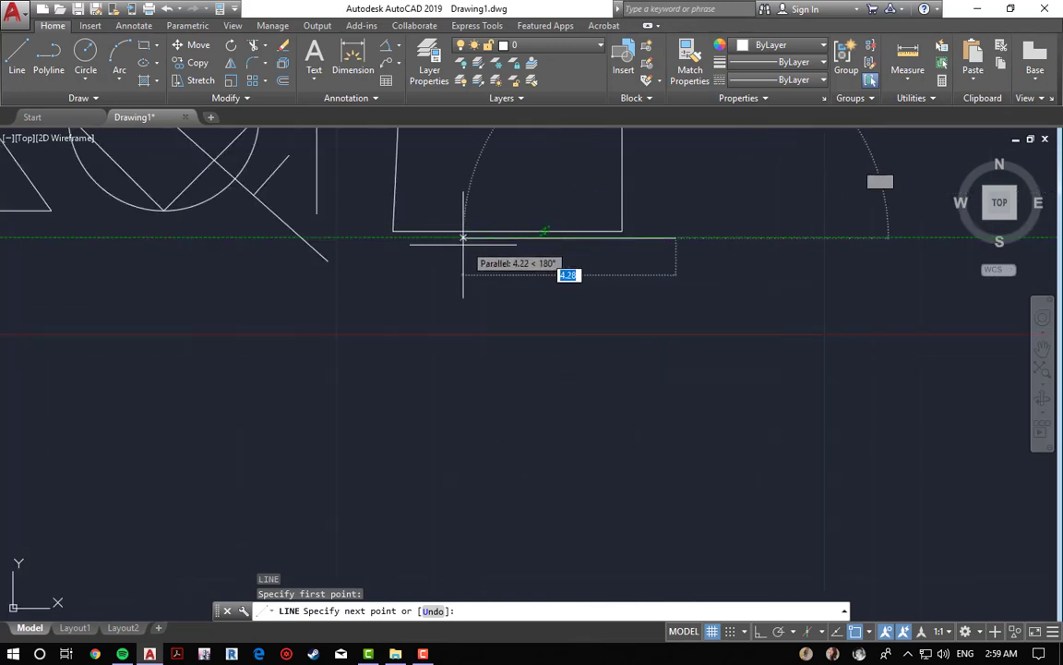
{"action": "left_click", "coordinate": [365, 237]}
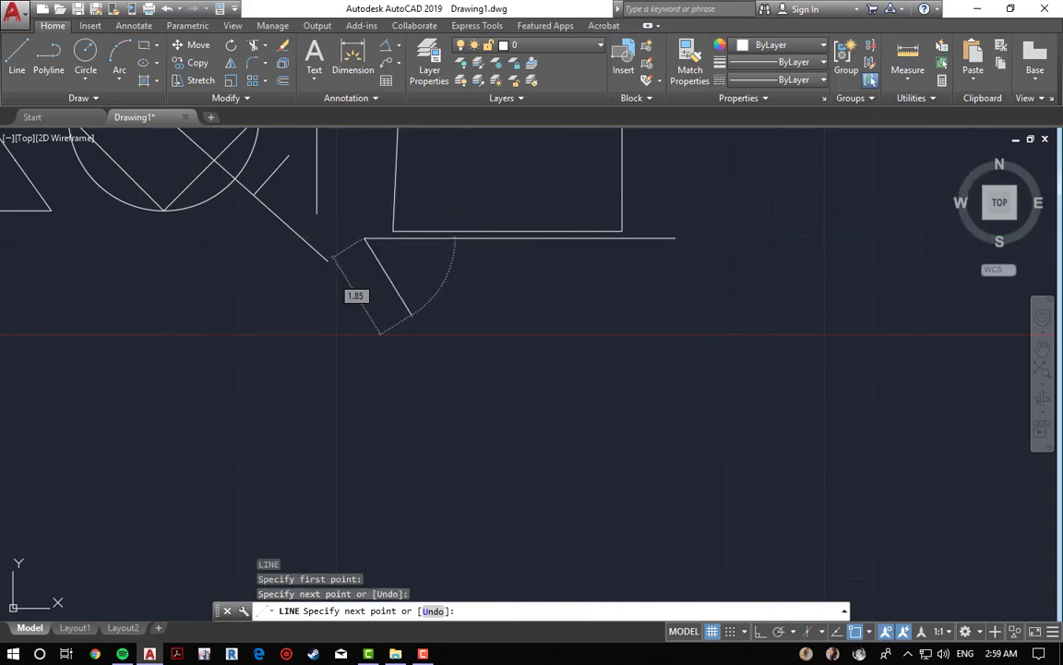
{"action": "key", "text": "Escape"}
{"action": "key", "text": "Escape"}
{"action": "key", "text": "Escape"}
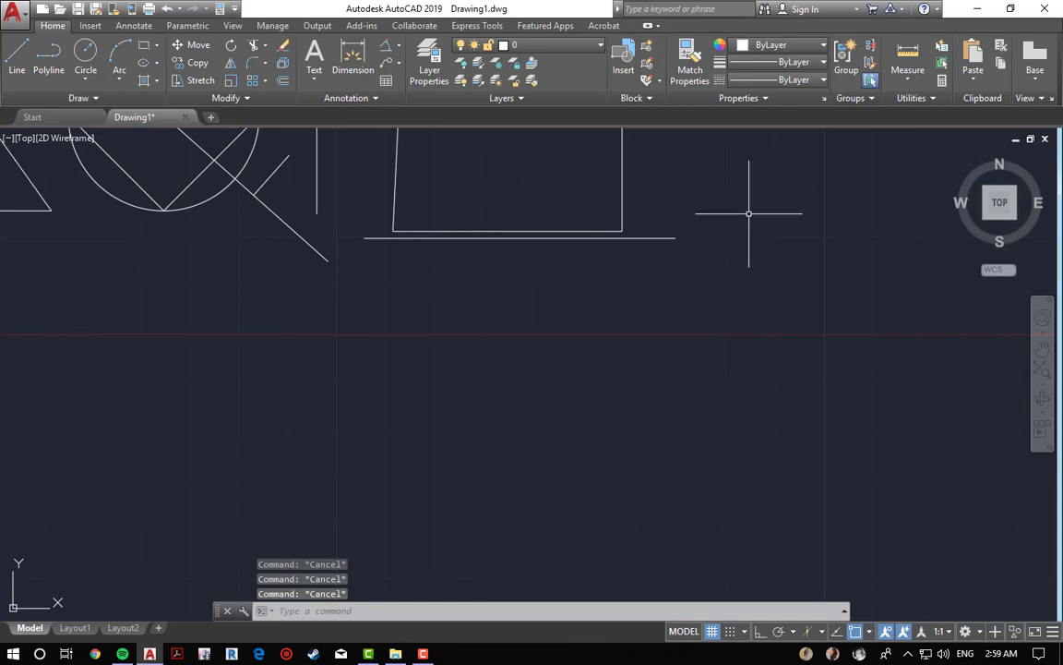
Step: Erase the parallel line with a window selection
{"action": "key", "text": "Delete"}
{"action": "left_click", "coordinate": [723, 195]}
{"action": "left_click", "coordinate": [662, 368]}
{"action": "key", "text": "Return"}
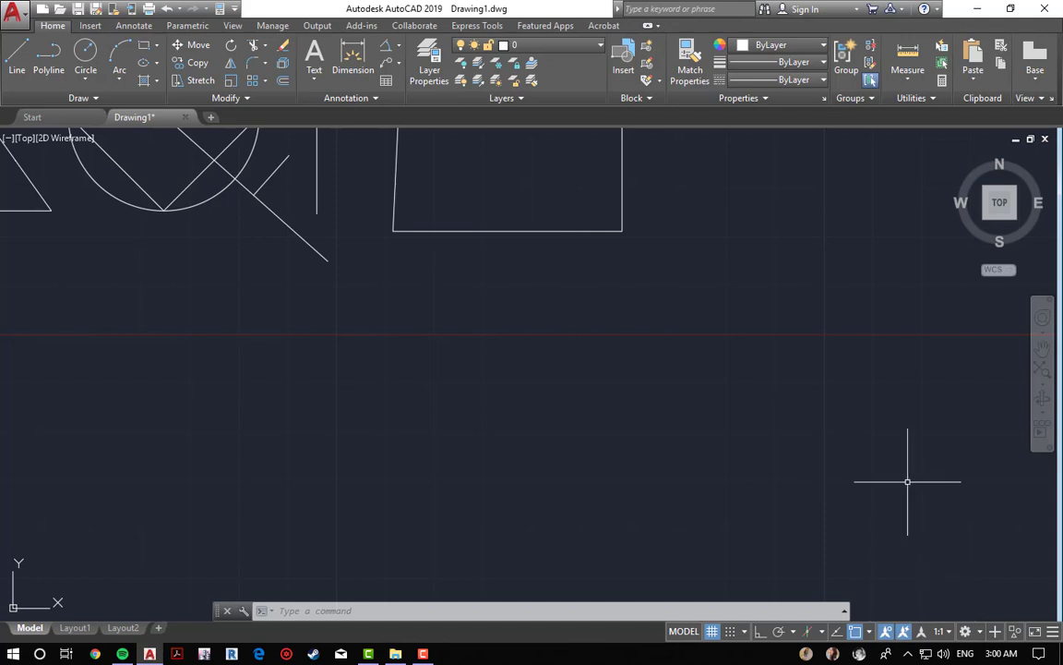
{"action": "scroll", "coordinate": [650, 376], "scroll_direction": "down", "scroll_amount": 4}
{"action": "middle_click_drag", "start_coordinate": [406, 320], "coordinate": [528, 459]}
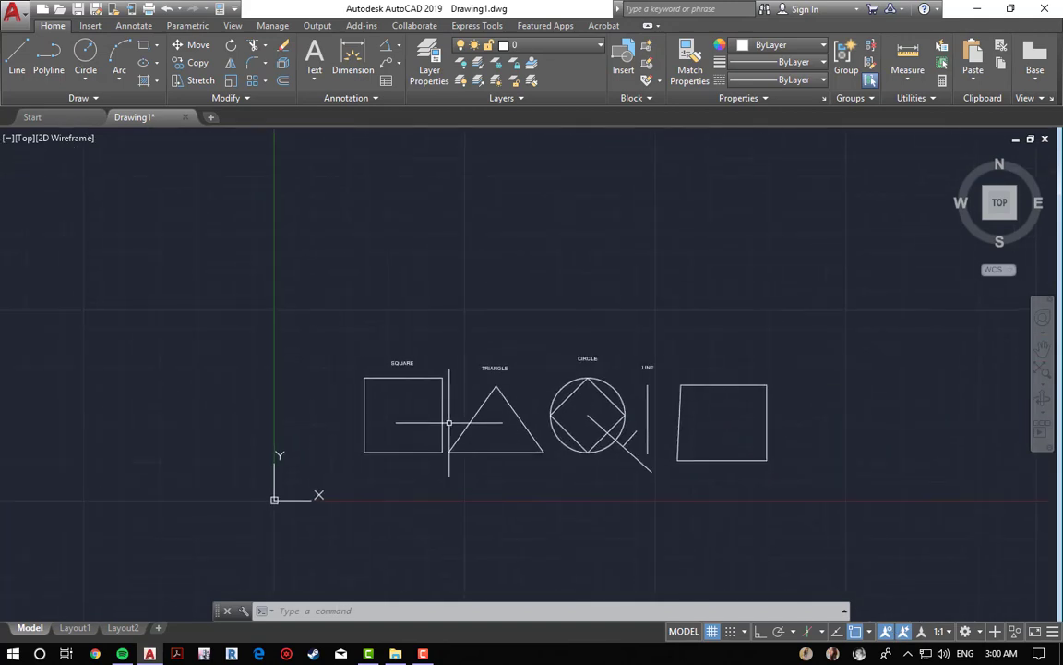
{"action": "scroll", "coordinate": [449, 422], "scroll_direction": "up", "scroll_amount": 2}
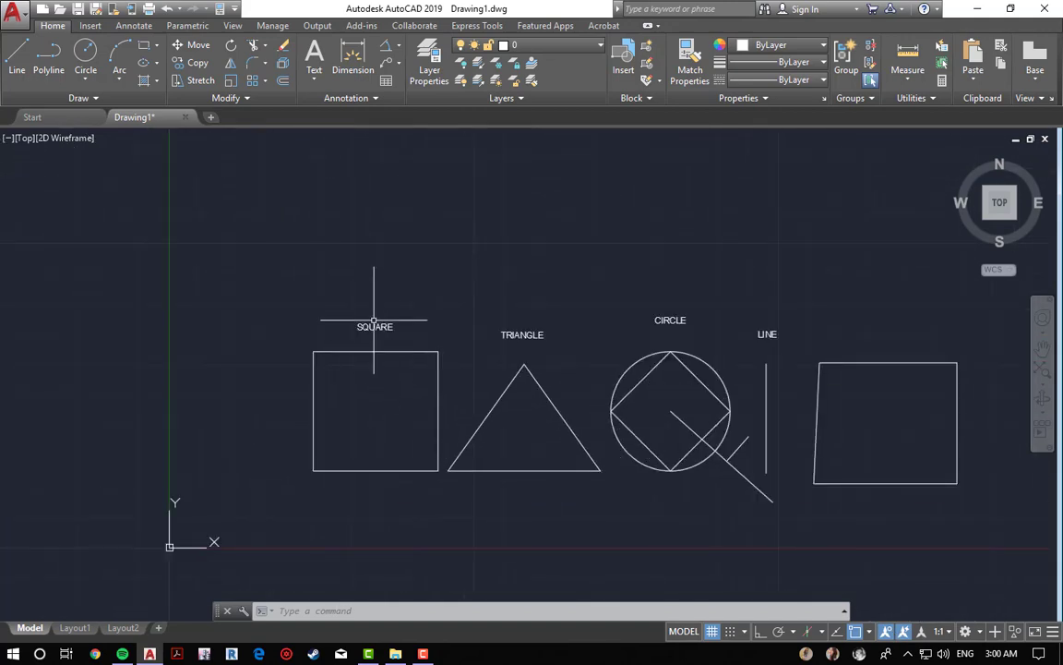
{"action": "left_click", "coordinate": [399, 46]}
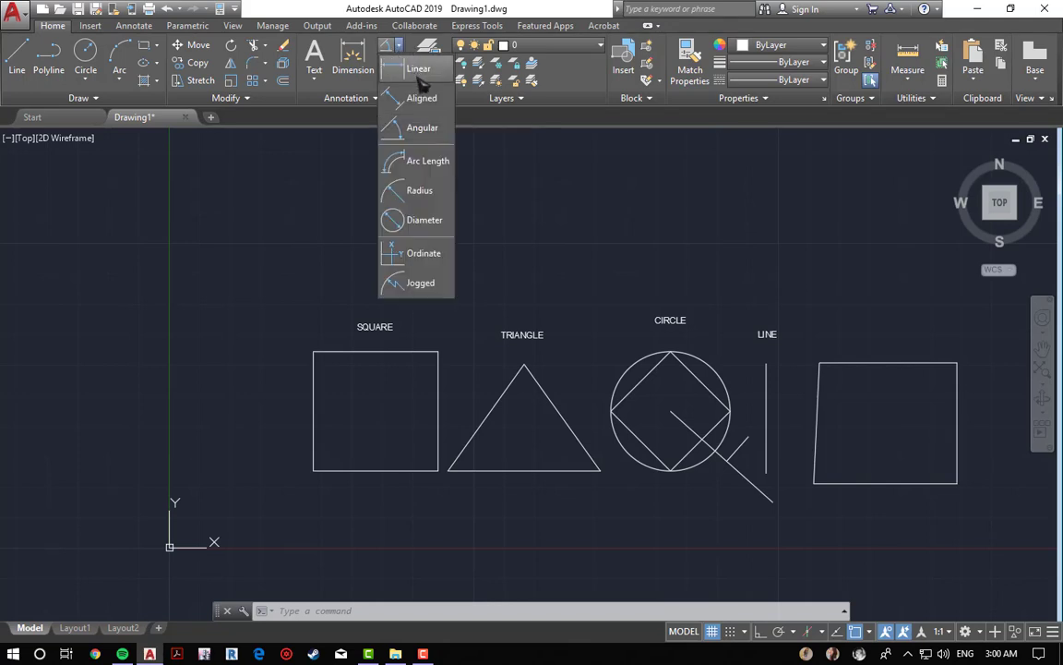
{"action": "left_click", "coordinate": [418, 72]}
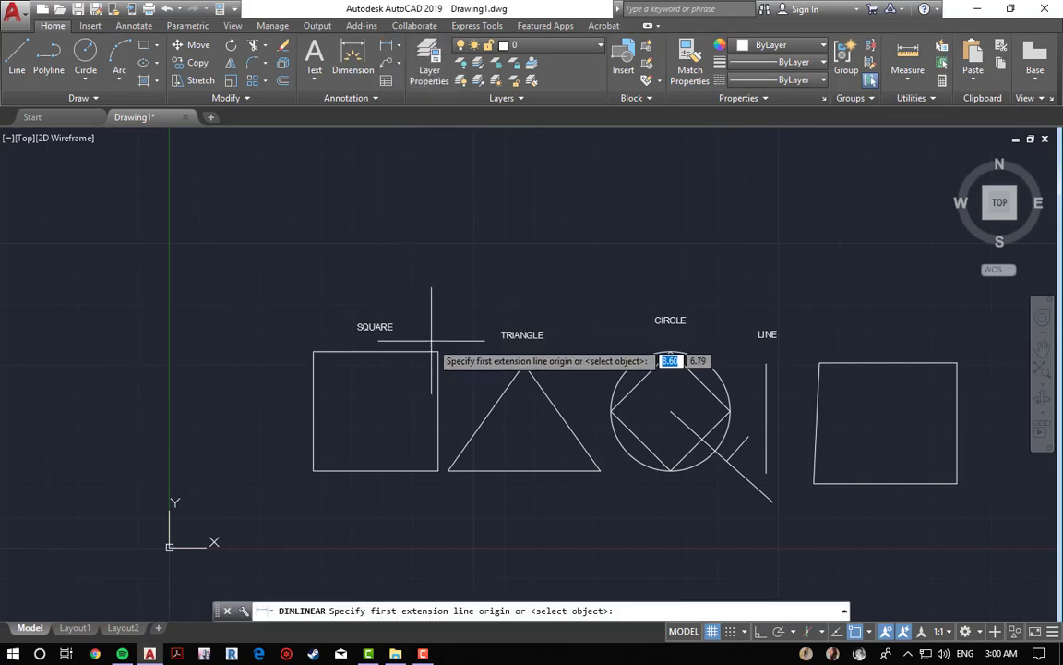
{"action": "key", "text": "Escape"}
{"action": "key", "text": "Escape"}
{"action": "key", "text": "Escape"}
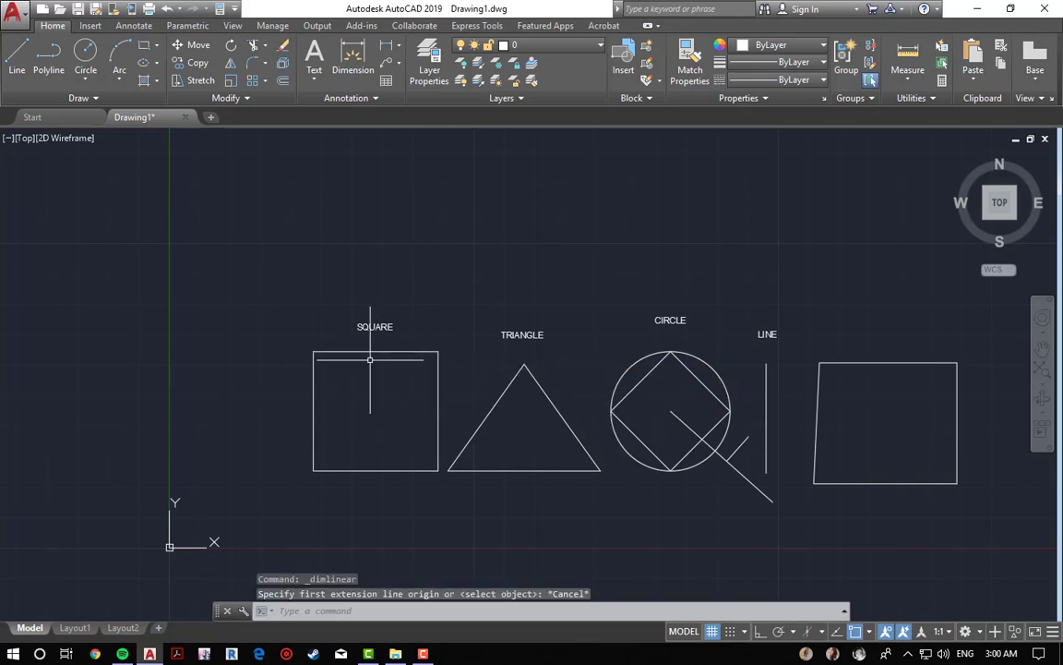
Step: Open the Properties palette for the SQUARE label and examine its Annotative setting
{"action": "scroll", "coordinate": [522, 335], "scroll_direction": "up", "scroll_amount": 2}
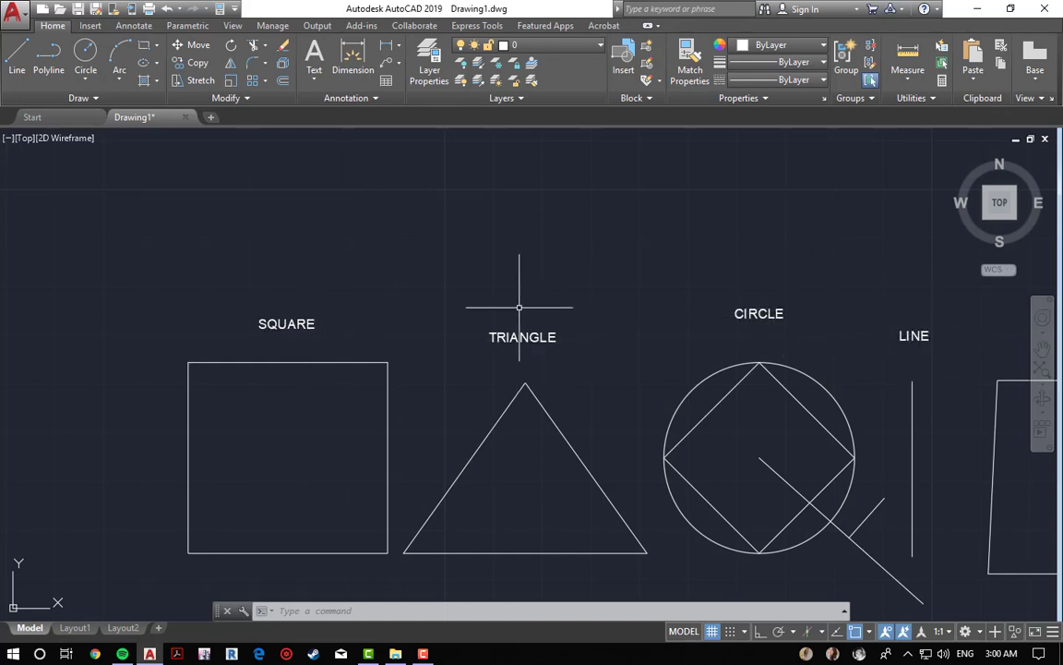
{"action": "mouse_move", "coordinate": [276, 324]}
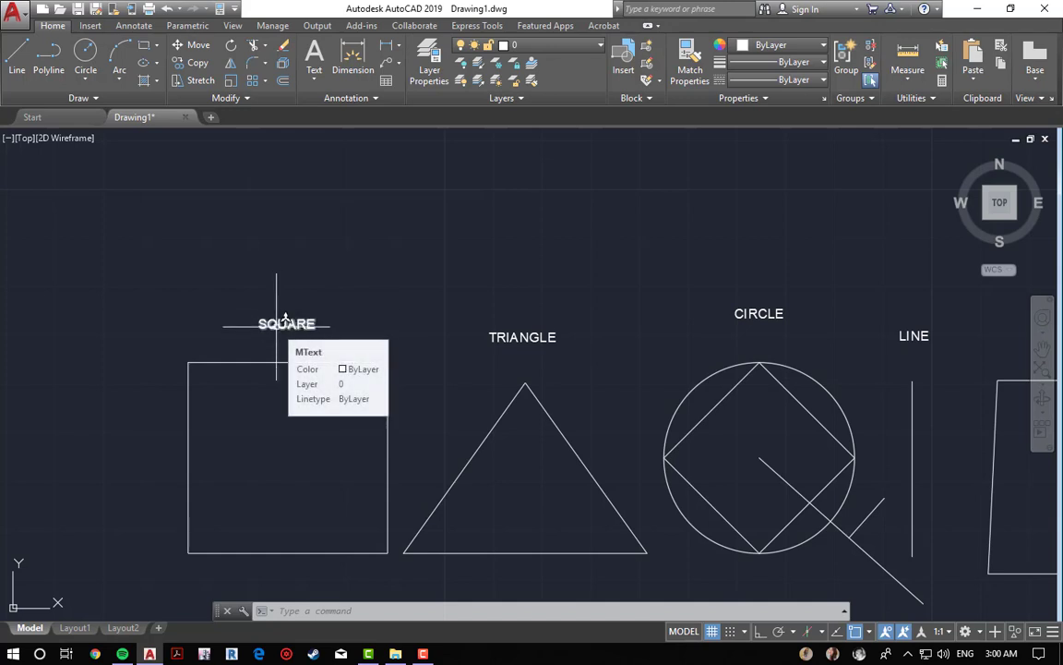
{"action": "key", "text": "Escape"}
{"action": "key", "text": "Escape"}
{"action": "key", "text": "Escape"}
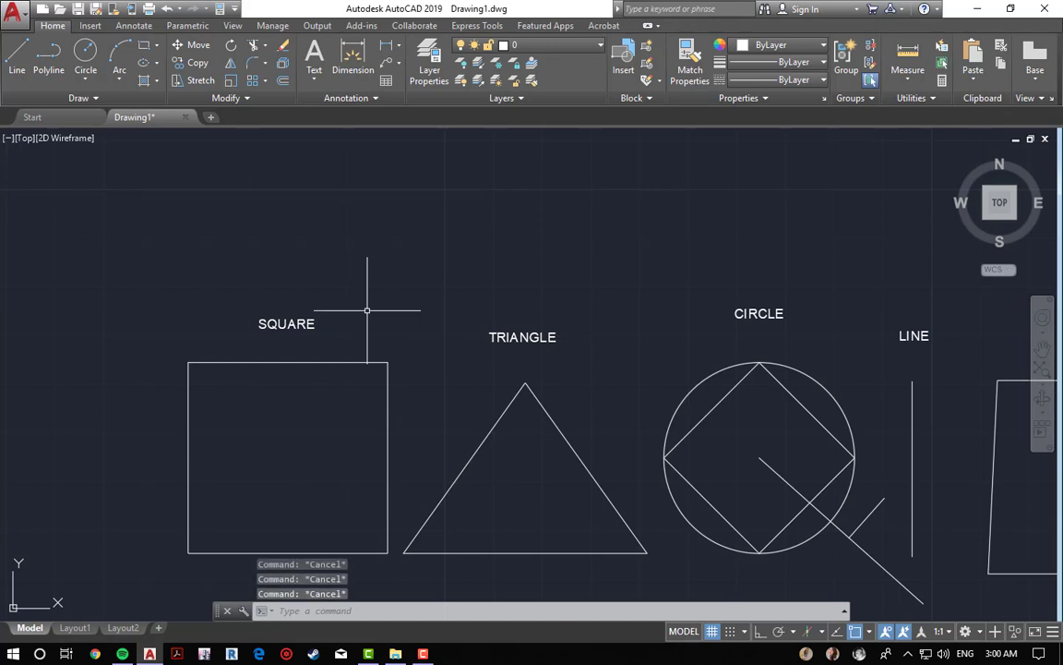
{"action": "left_click", "coordinate": [286, 322]}
{"action": "left_click", "coordinate": [220, 9]}
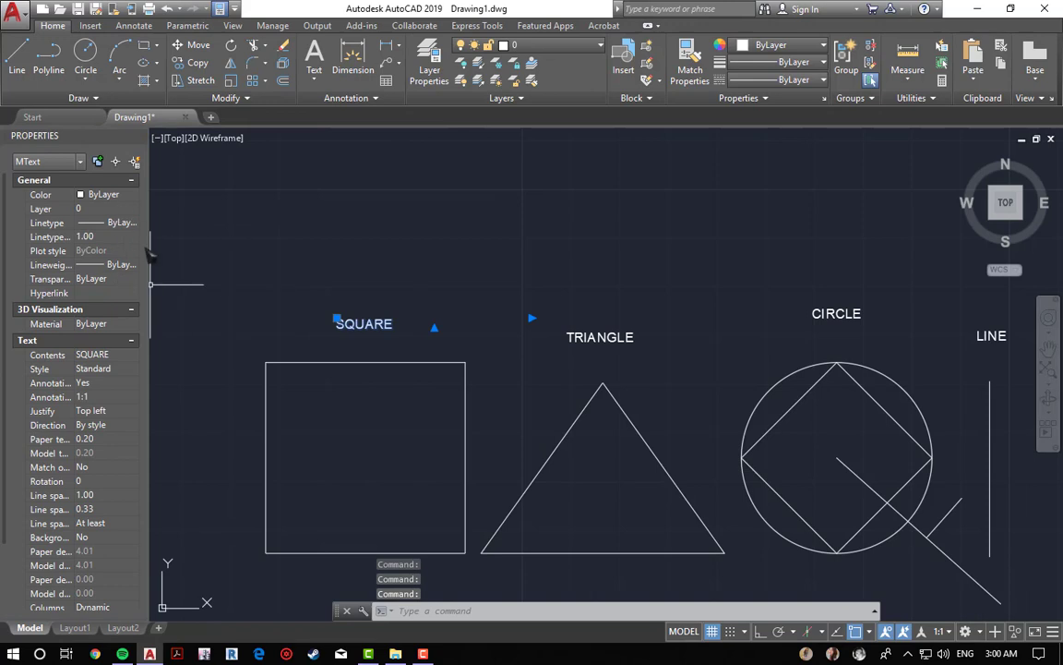
{"action": "scroll", "coordinate": [108, 305], "scroll_direction": "down", "scroll_amount": 3}
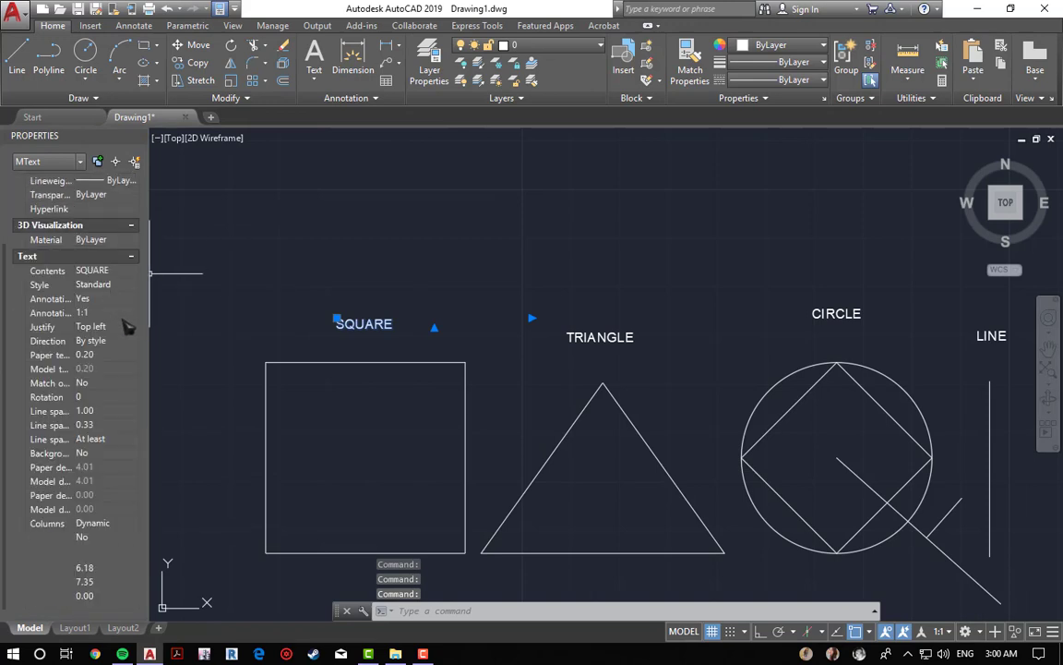
{"action": "left_click", "coordinate": [60, 301]}
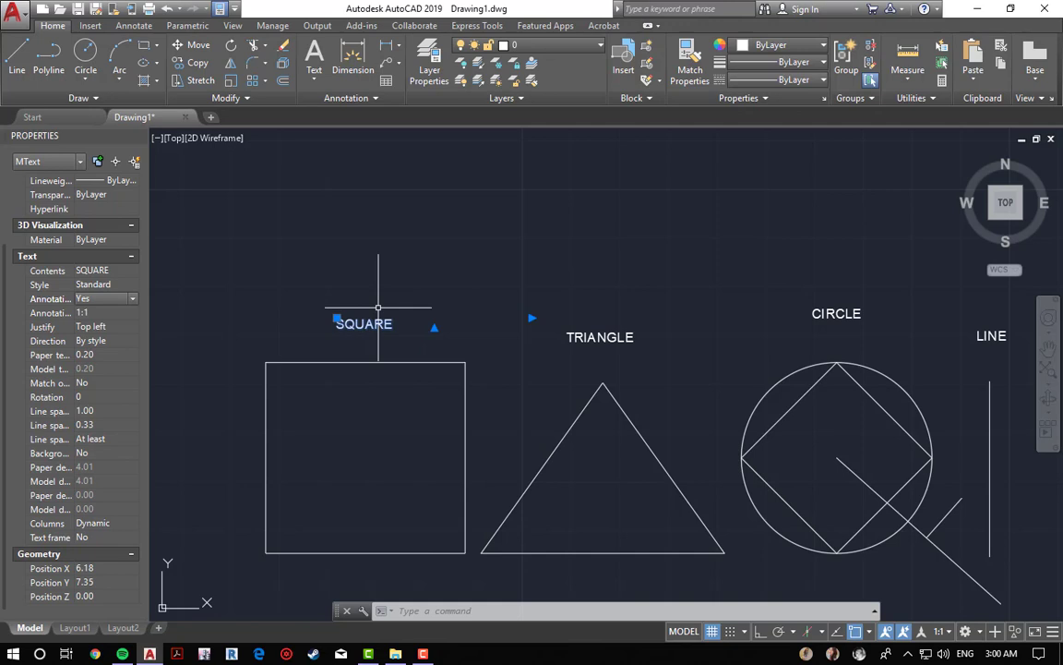
{"action": "key", "text": "Escape"}
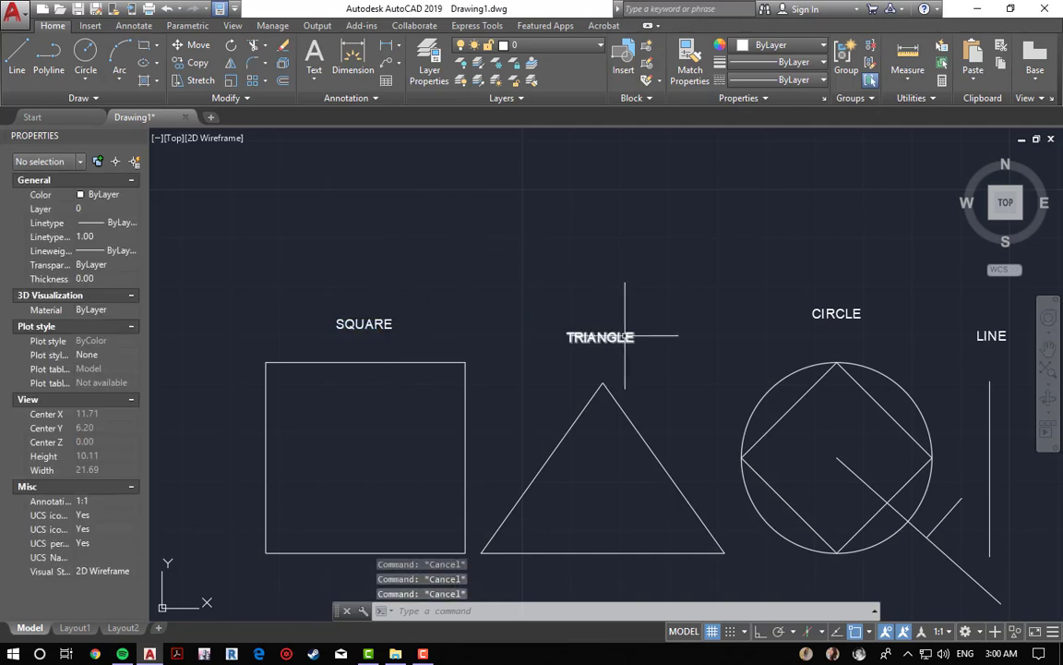
Step: Set the drawing's annotation scale to 1:2
{"action": "mouse_move", "coordinate": [556, 282]}
{"action": "middle_mouse_down"}
{"action": "mouse_move", "coordinate": [507, 269]}
{"action": "mouse_move", "coordinate": [466, 225]}
{"action": "mouse_move", "coordinate": [462, 271]}
{"action": "middle_mouse_up"}
{"action": "scroll", "coordinate": [413, 214], "scroll_direction": "down", "scroll_amount": 2}
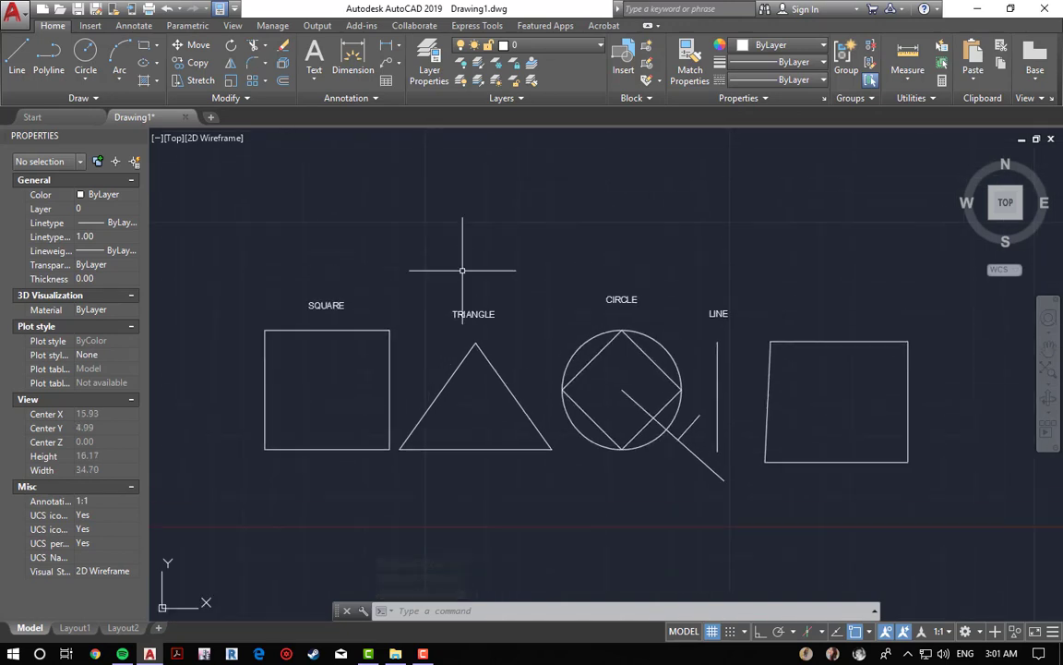
{"action": "scroll", "coordinate": [381, 319], "scroll_direction": "up", "scroll_amount": 2}
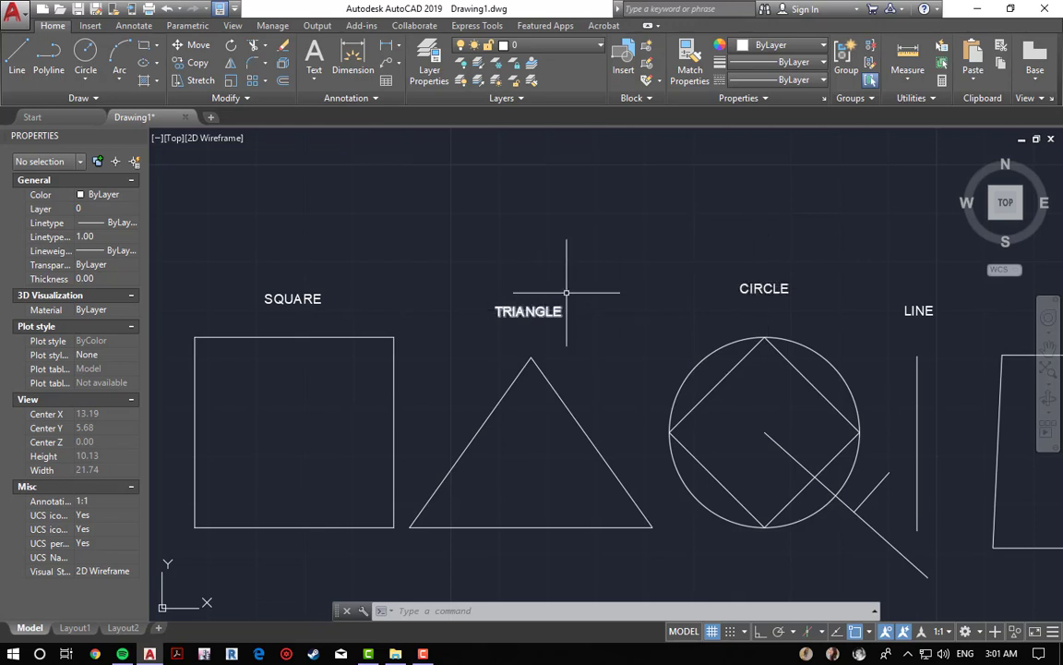
{"action": "scroll", "coordinate": [559, 273], "scroll_direction": "down", "scroll_amount": 4}
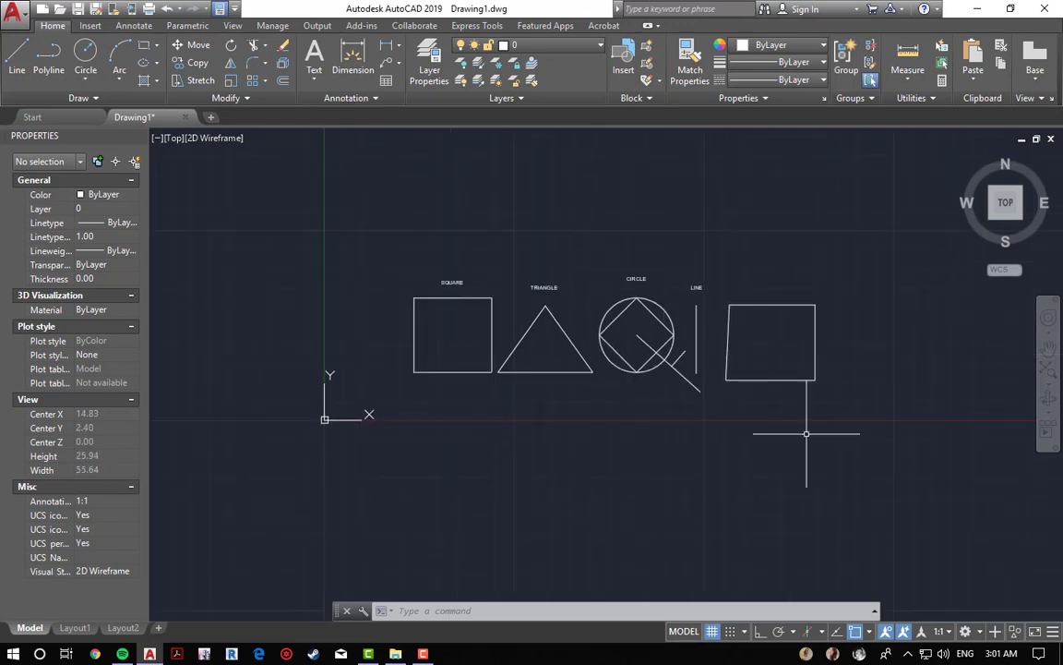
{"action": "left_click", "coordinate": [941, 631]}
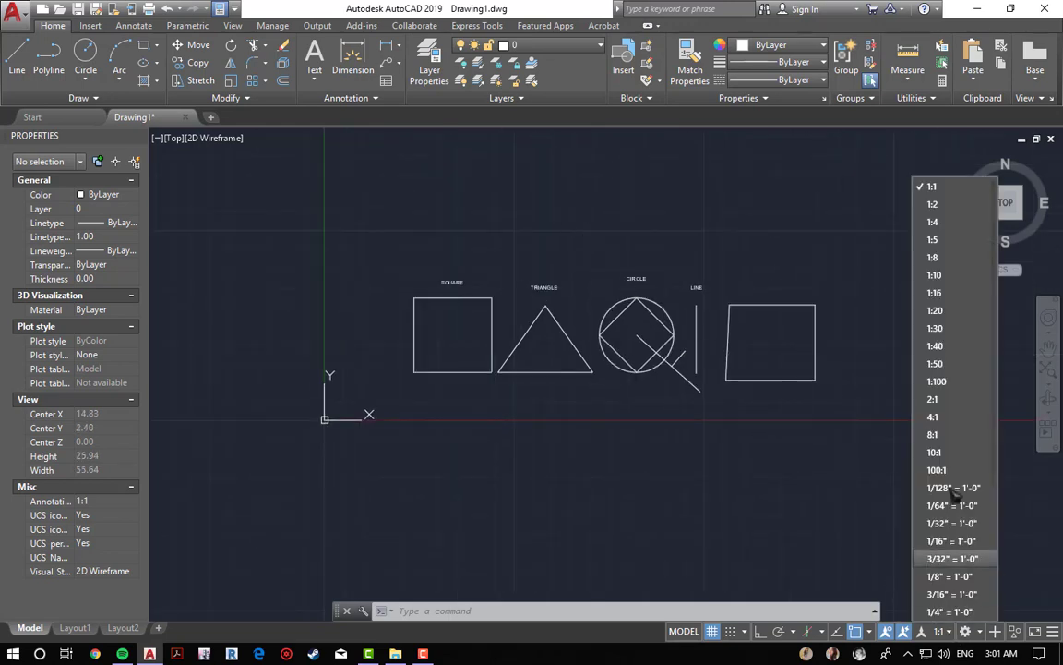
{"action": "left_click", "coordinate": [932, 204]}
{"action": "left_click", "coordinate": [941, 205]}
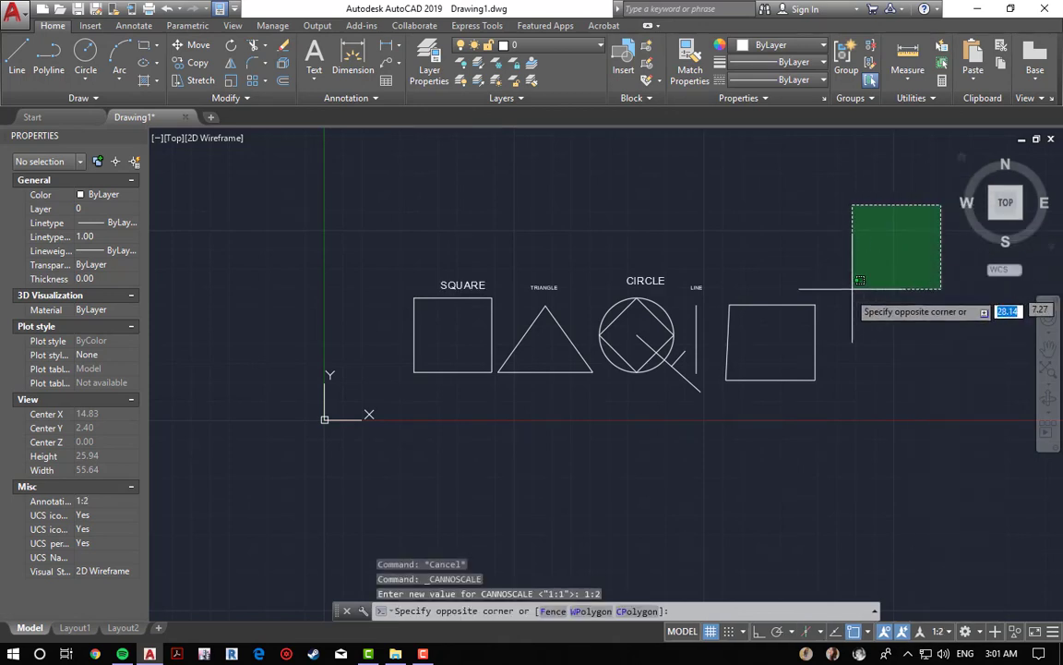
{"action": "key", "text": "Escape"}
Step: Select the TRIANGLE label to check its Annotative property in the Properties palette
{"action": "scroll", "coordinate": [565, 293], "scroll_direction": "up", "scroll_amount": 4}
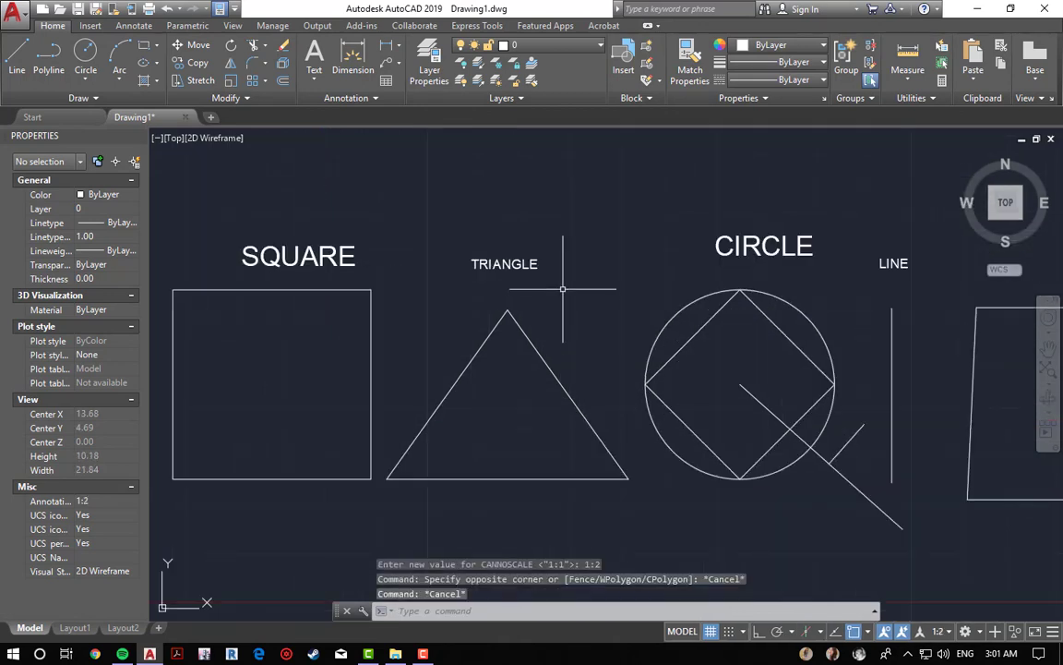
{"action": "scroll", "coordinate": [559, 281], "scroll_direction": "down", "scroll_amount": 3}
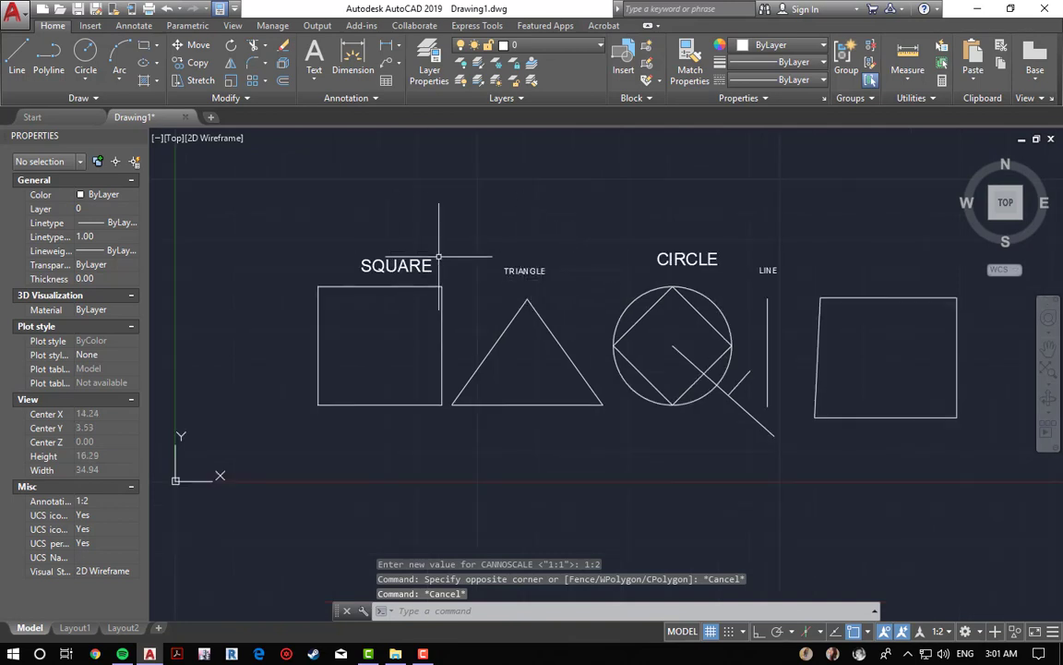
{"action": "middle_click_drag", "start_coordinate": [438, 257], "coordinate": [479, 332]}
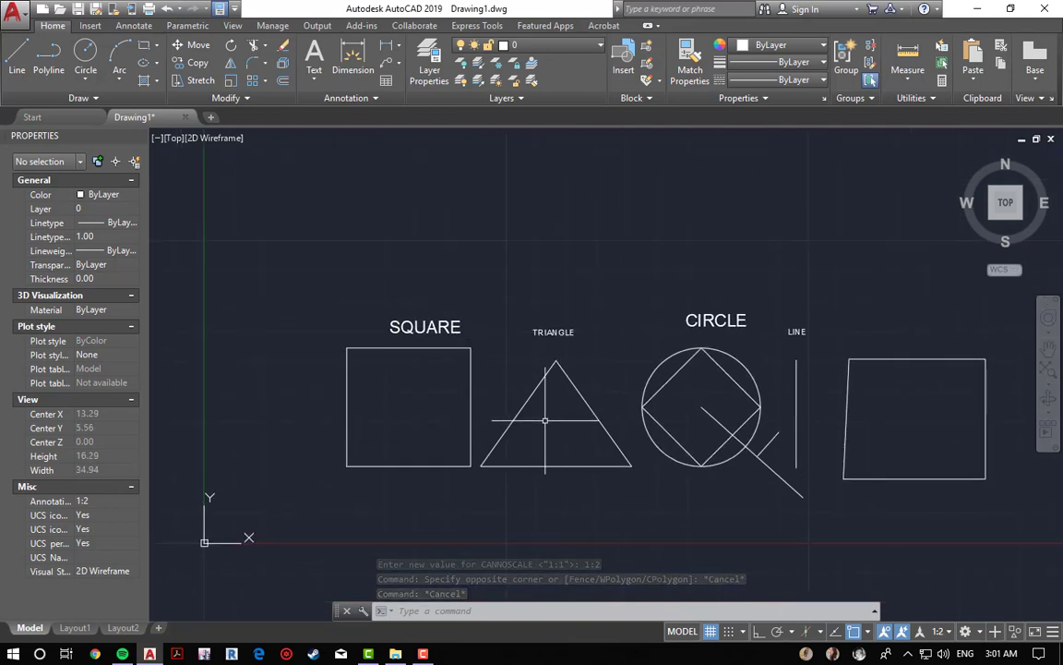
{"action": "left_click", "coordinate": [552, 333]}
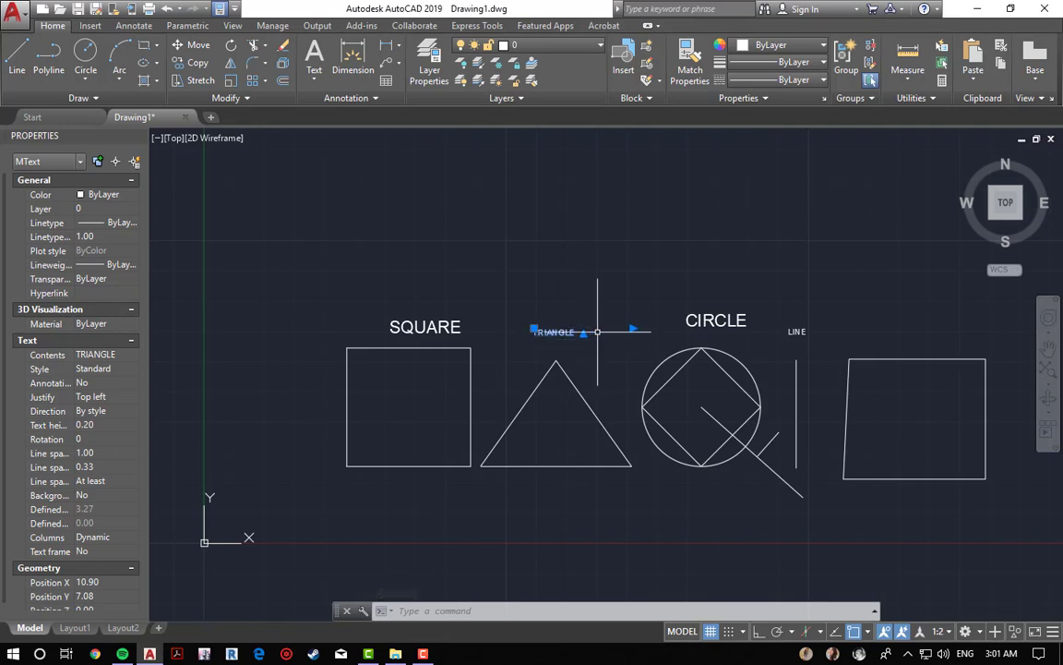
{"action": "key", "text": "Escape"}
{"action": "key", "text": "Escape"}
{"action": "key", "text": "Escape"}
Step: Add a linear dimension across the square's top edge, placed above the SQUARE label
{"action": "left_click", "coordinate": [386, 44]}
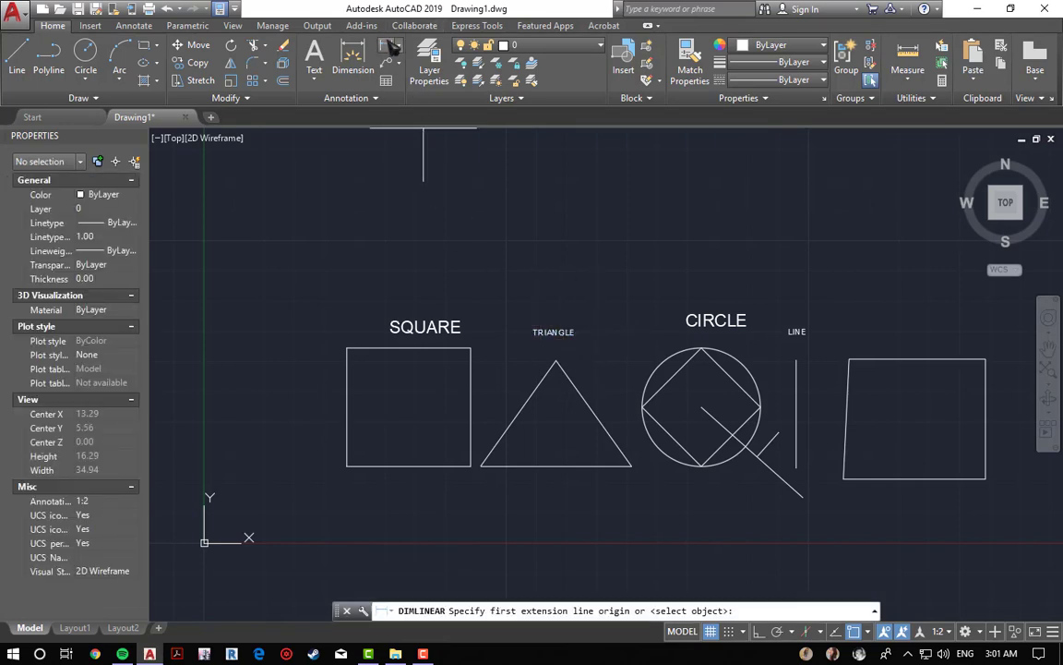
{"action": "left_click", "coordinate": [347, 348]}
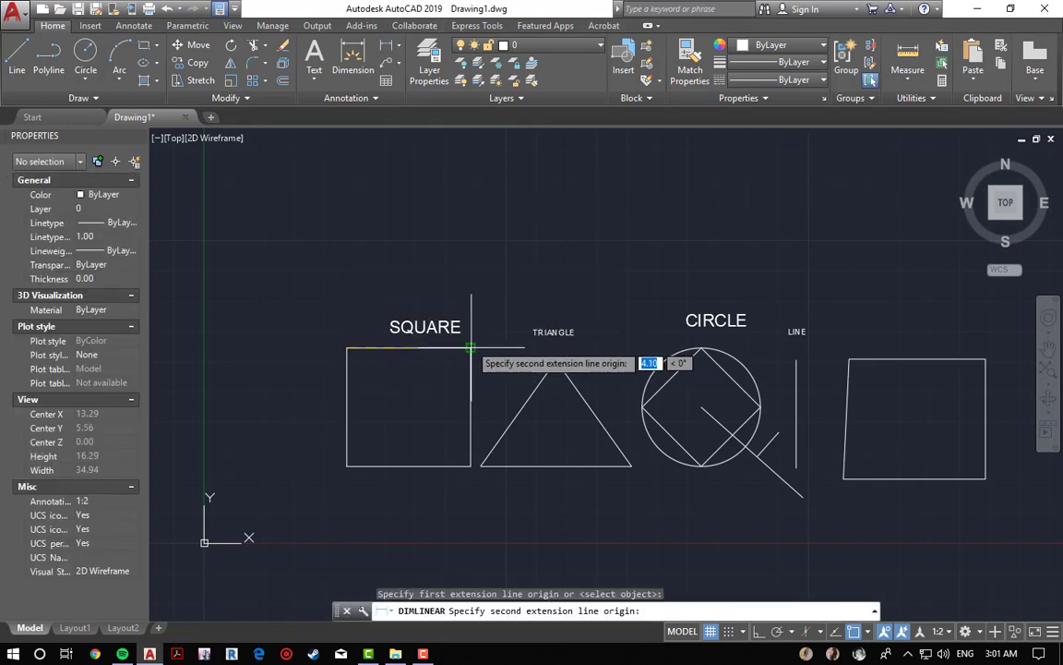
{"action": "left_click", "coordinate": [471, 348]}
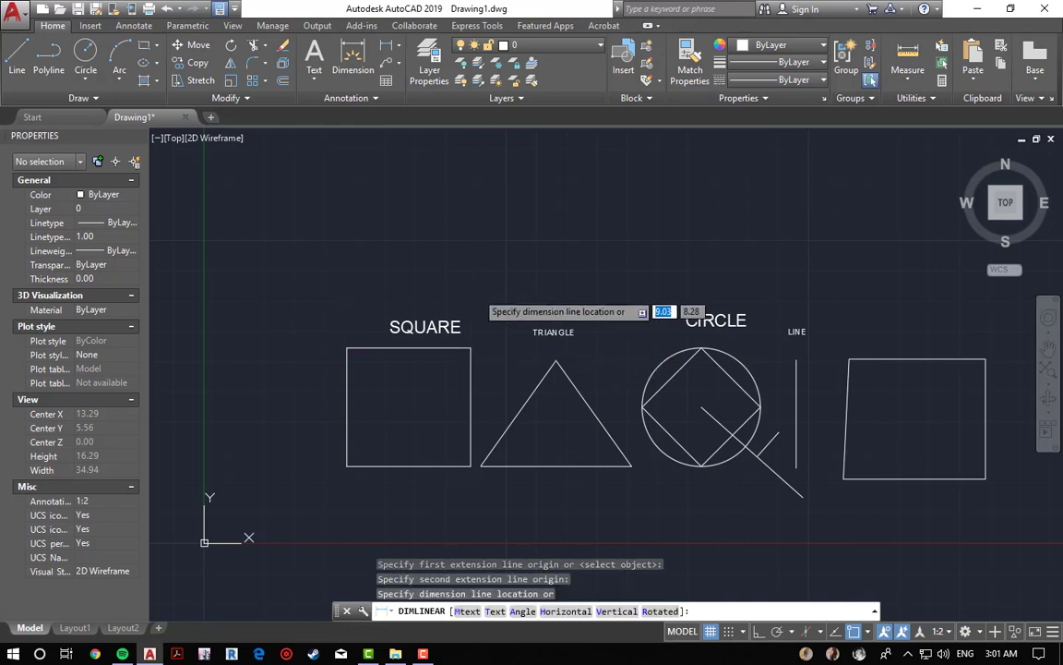
{"action": "left_click", "coordinate": [478, 292]}
{"action": "key", "text": "Escape"}
{"action": "key", "text": "Escape"}
{"action": "key", "text": "Escape"}
Step: Select the square's linear dimension and set its Annotative property to Yes
{"action": "scroll", "coordinate": [387, 289], "scroll_direction": "up", "scroll_amount": 4}
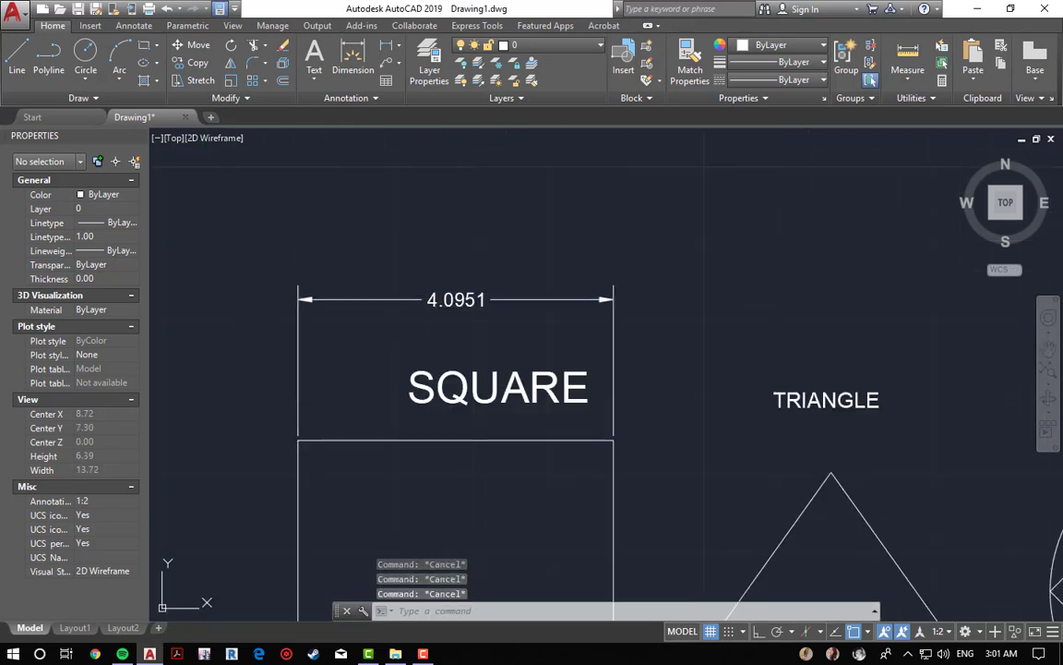
{"action": "left_click", "coordinate": [388, 298]}
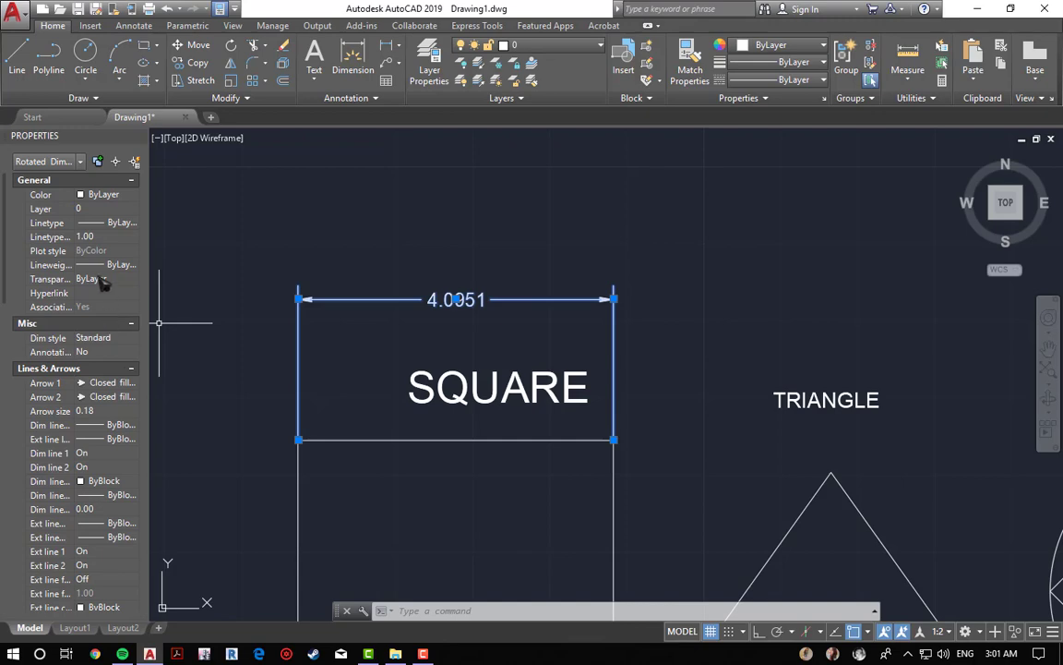
{"action": "scroll", "coordinate": [103, 284], "scroll_direction": "down", "scroll_amount": 15}
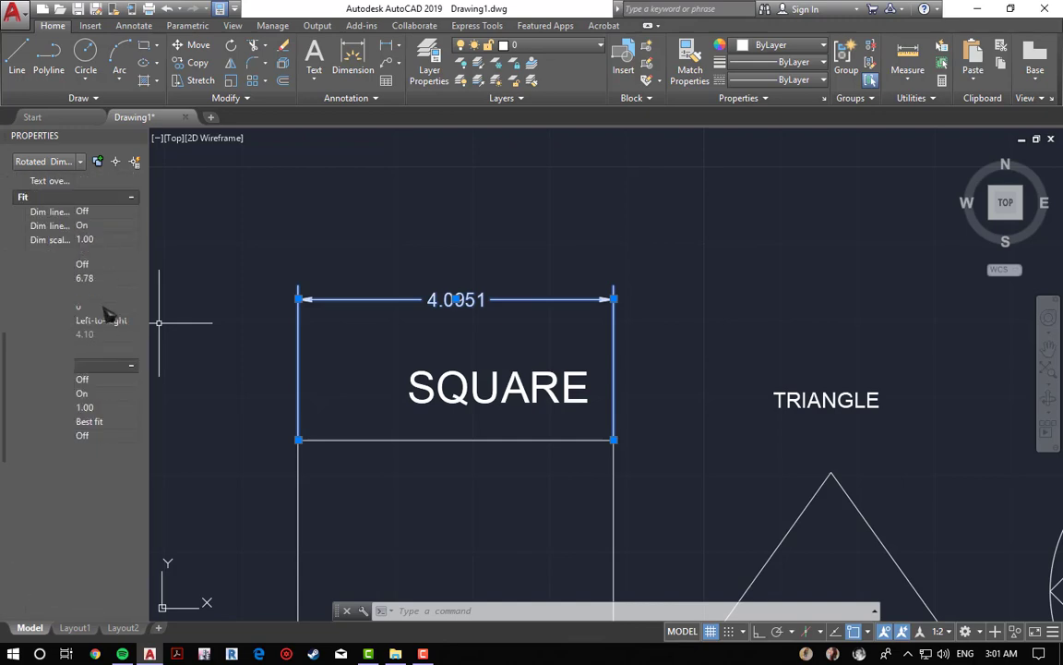
{"action": "scroll", "coordinate": [107, 314], "scroll_direction": "down", "scroll_amount": 10}
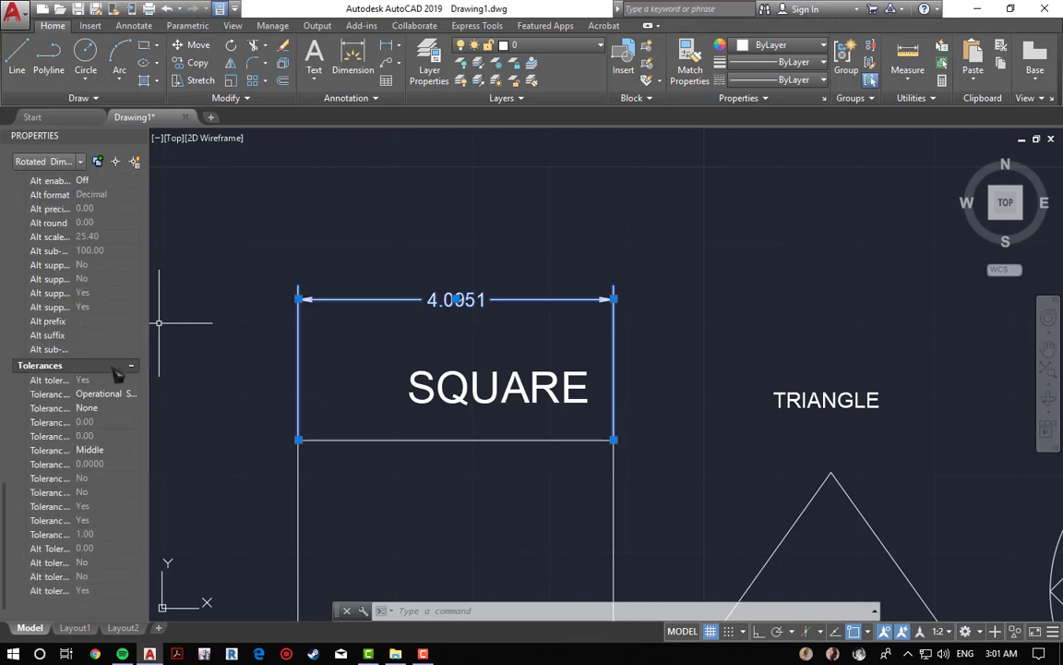
{"action": "scroll", "coordinate": [118, 372], "scroll_direction": "up", "scroll_amount": 20}
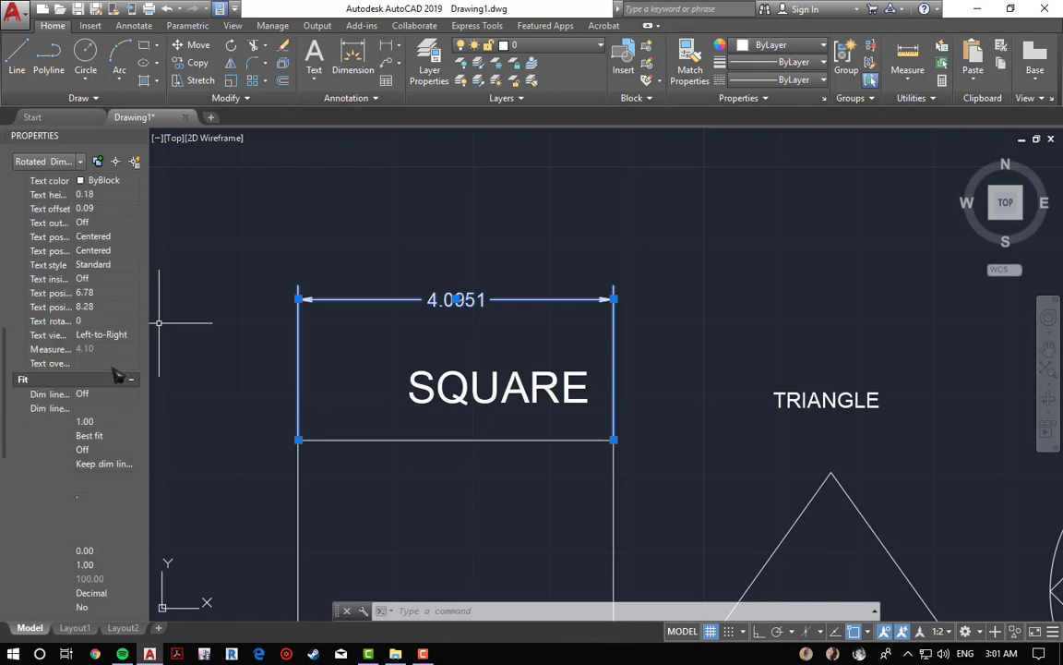
{"action": "right_click", "coordinate": [478, 299]}
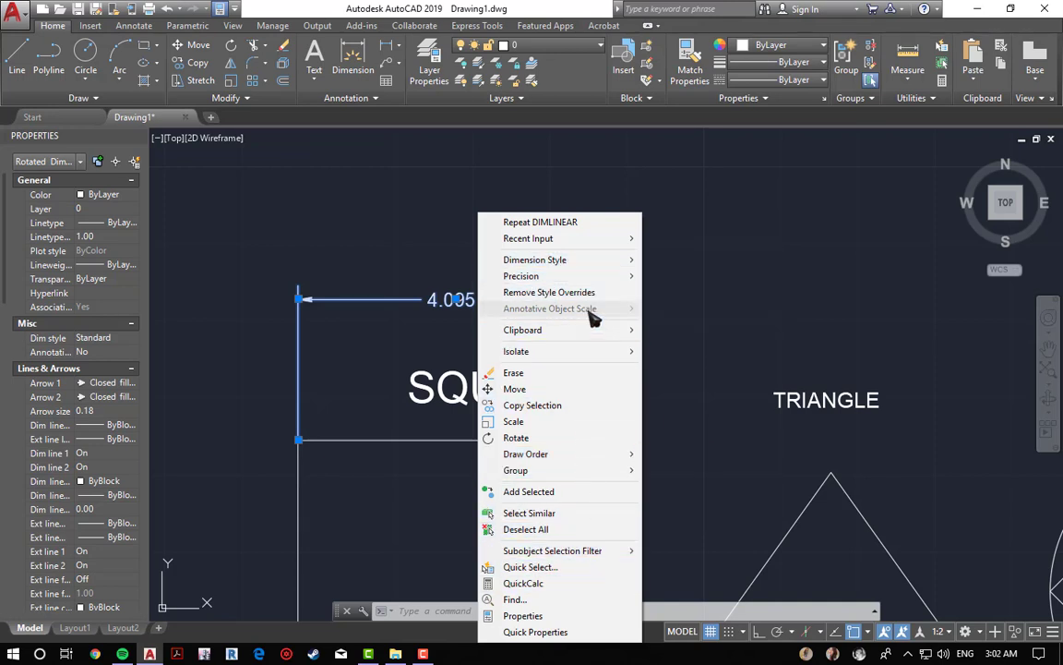
{"action": "left_click", "coordinate": [306, 242]}
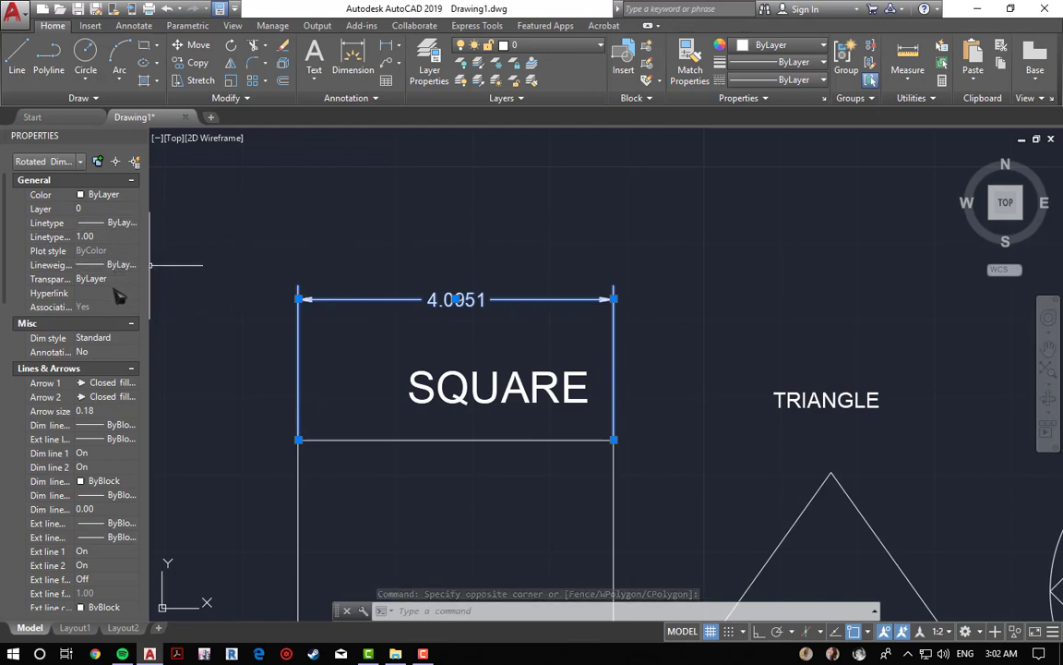
{"action": "left_click", "coordinate": [106, 351]}
{"action": "left_click", "coordinate": [132, 352]}
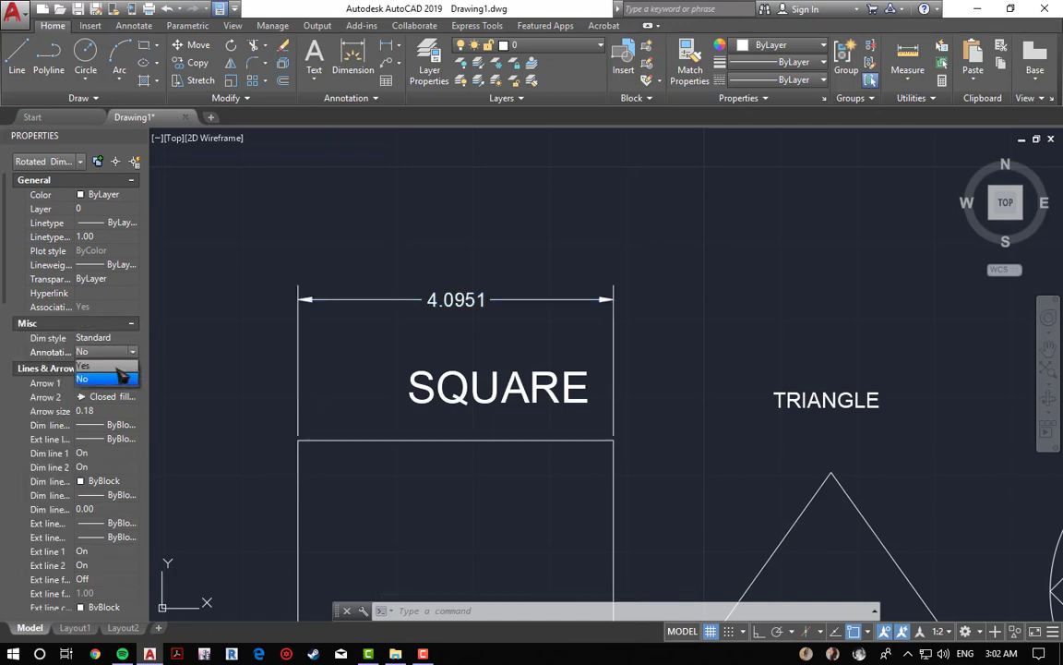
{"action": "left_click", "coordinate": [118, 366]}
{"action": "left_click", "coordinate": [218, 350]}
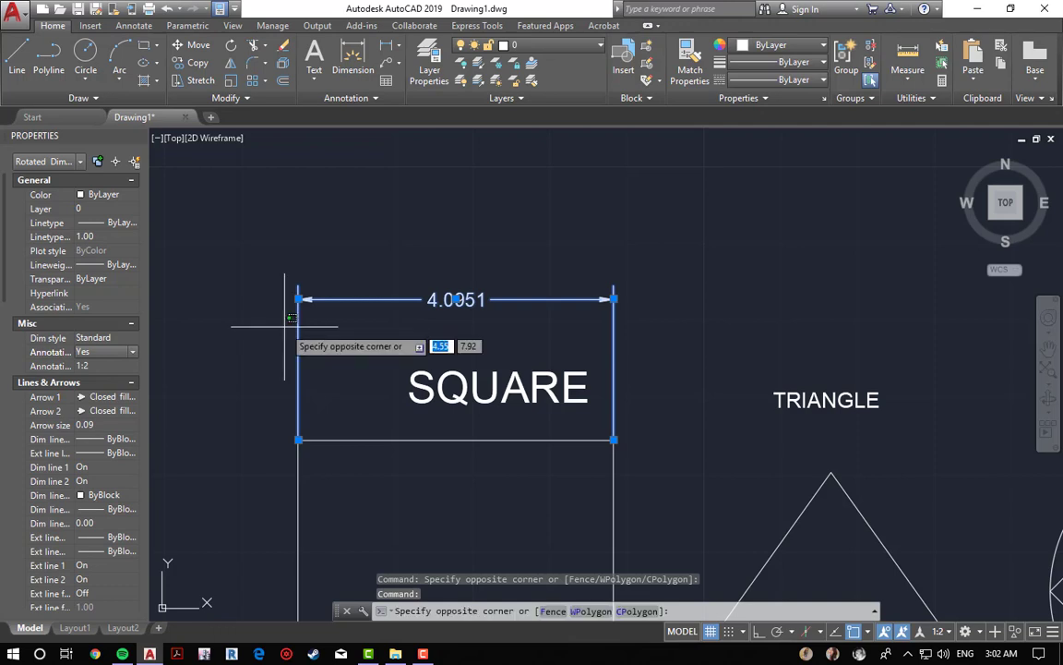
{"action": "key", "text": "Escape"}
{"action": "key", "text": "Escape"}
{"action": "key", "text": "Escape"}
Step: Set the drawing's annotation scale to 1:16
{"action": "scroll", "coordinate": [755, 254], "scroll_direction": "down", "scroll_amount": 5}
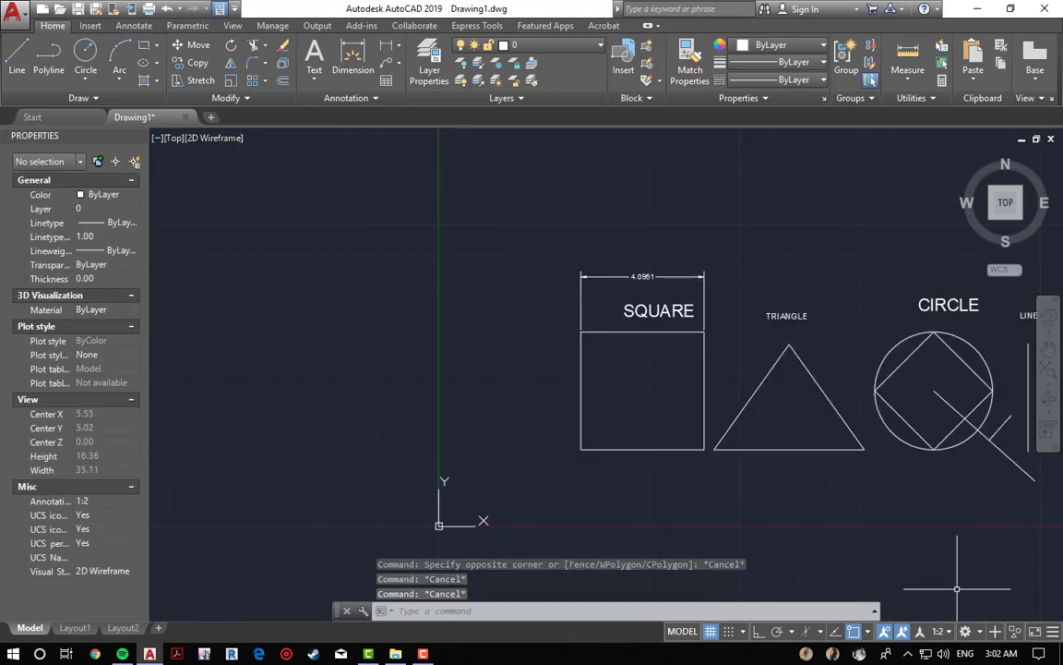
{"action": "left_click", "coordinate": [939, 631]}
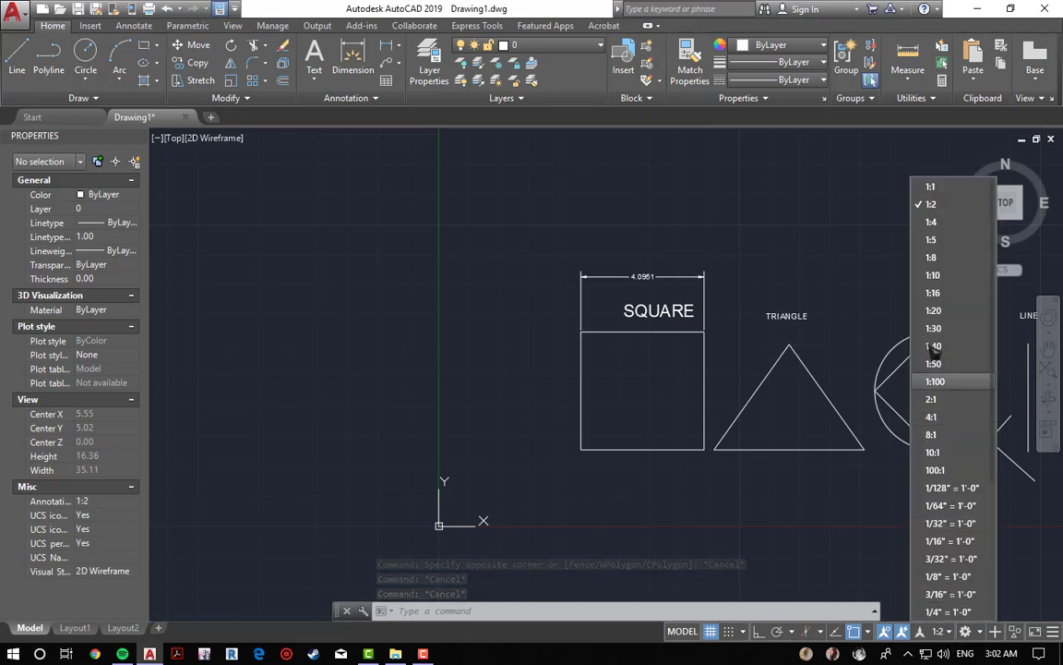
{"action": "left_click", "coordinate": [933, 293]}
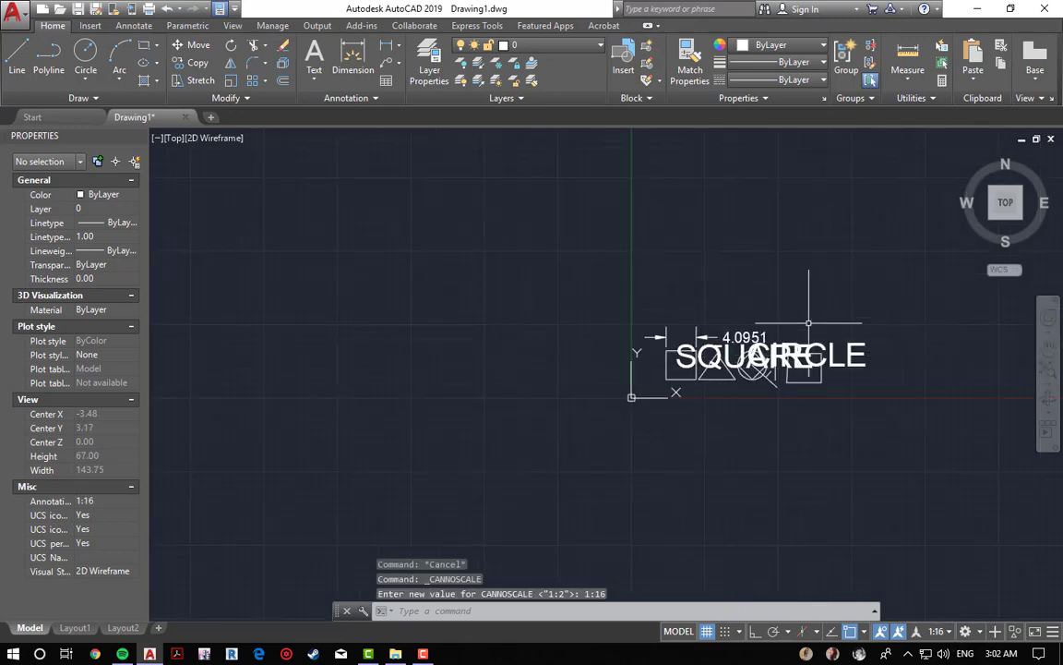
Step: Set the drawing's annotation scale back to 1:1
{"action": "scroll", "coordinate": [817, 337], "scroll_direction": "up", "scroll_amount": 4}
{"action": "scroll", "coordinate": [511, 312], "scroll_direction": "up", "scroll_amount": 2}
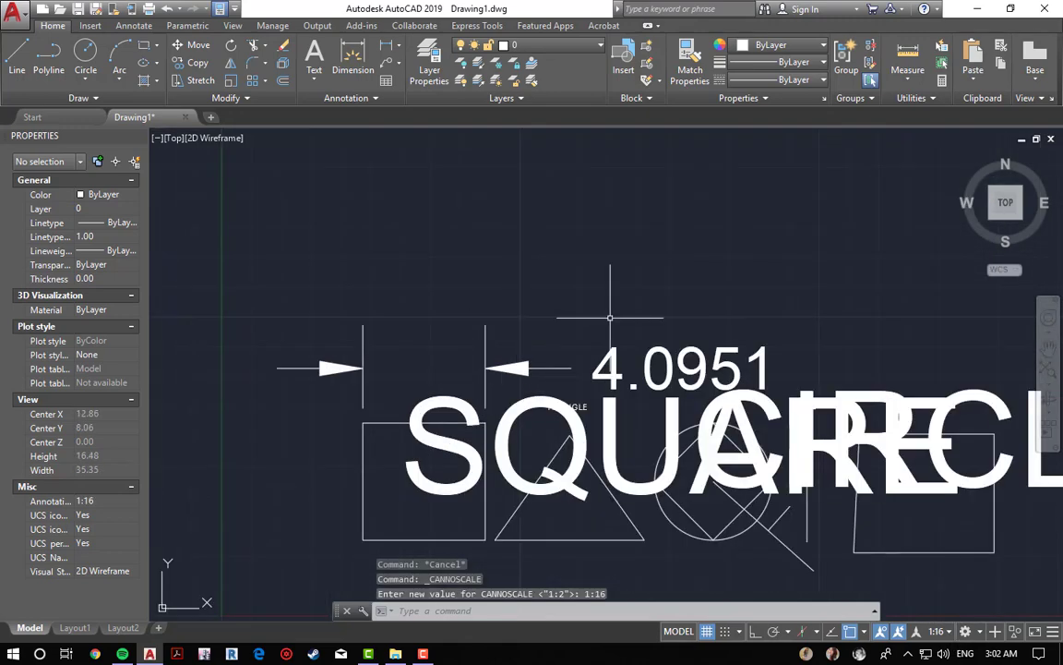
{"action": "scroll", "coordinate": [783, 262], "scroll_direction": "down", "scroll_amount": 2}
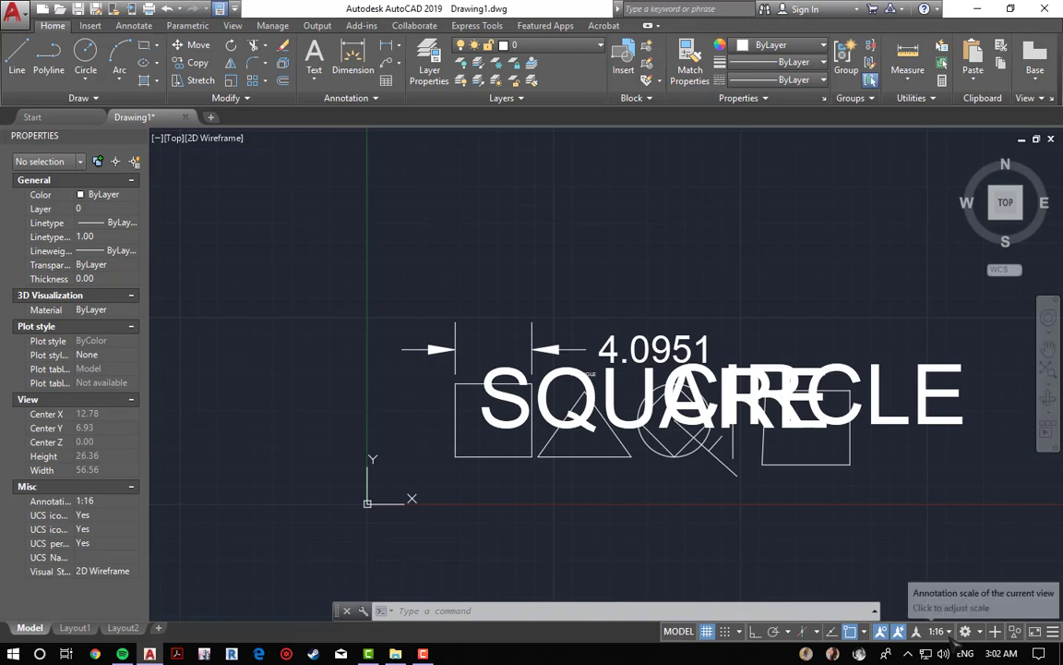
{"action": "left_click", "coordinate": [941, 632]}
{"action": "left_click", "coordinate": [927, 188]}
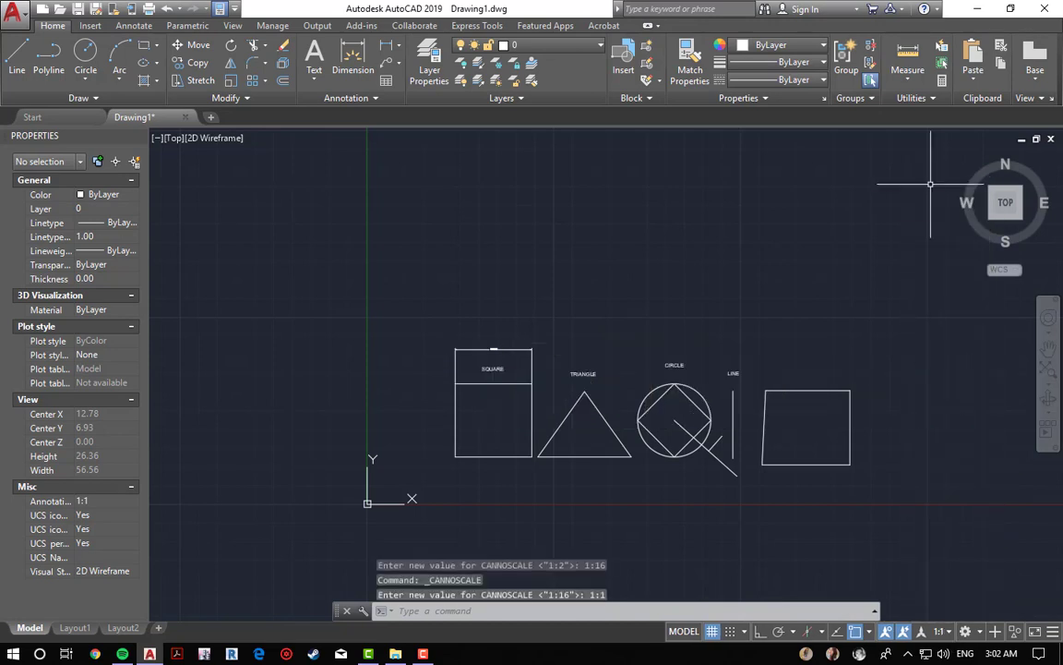
{"action": "left_click", "coordinate": [931, 185]}
{"action": "key", "text": "Escape"}
{"action": "key", "text": "Escape"}
{"action": "key", "text": "Escape"}
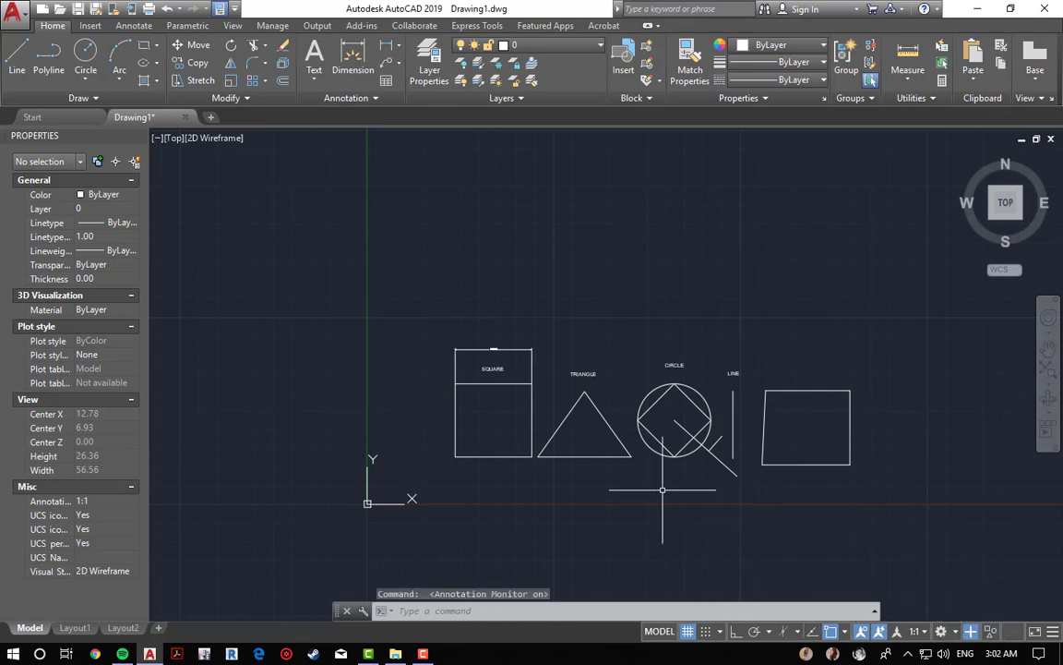
{"action": "key", "text": "Escape"}
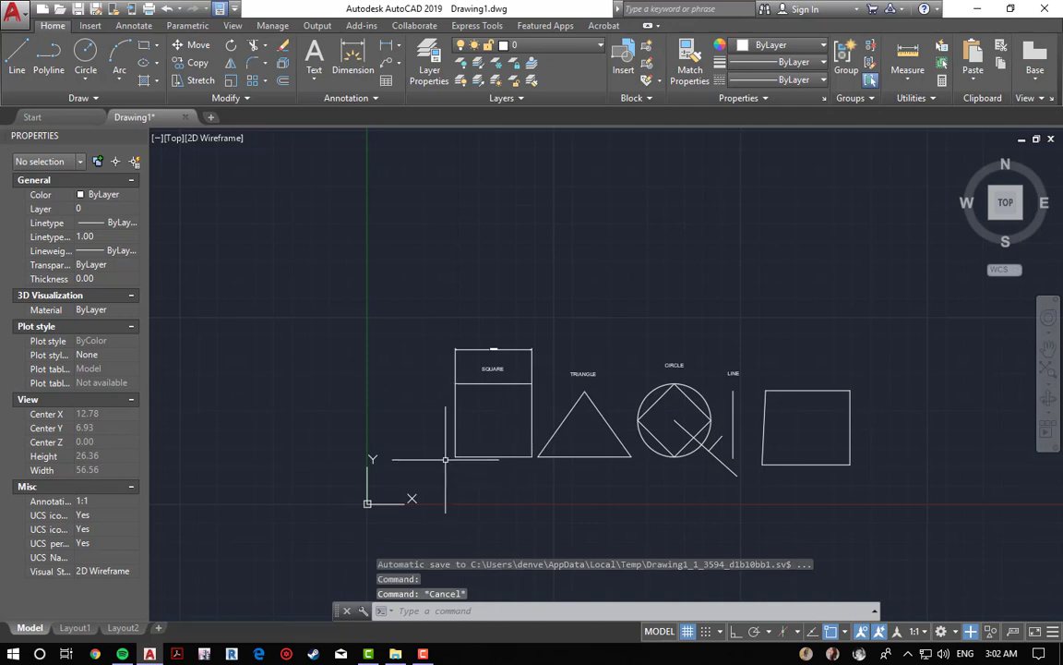
Step: Add a vertical linear dimension along the square's left side, placed to the left of it
{"action": "scroll", "coordinate": [433, 442], "scroll_direction": "up", "scroll_amount": 4}
{"action": "left_click", "coordinate": [385, 44]}
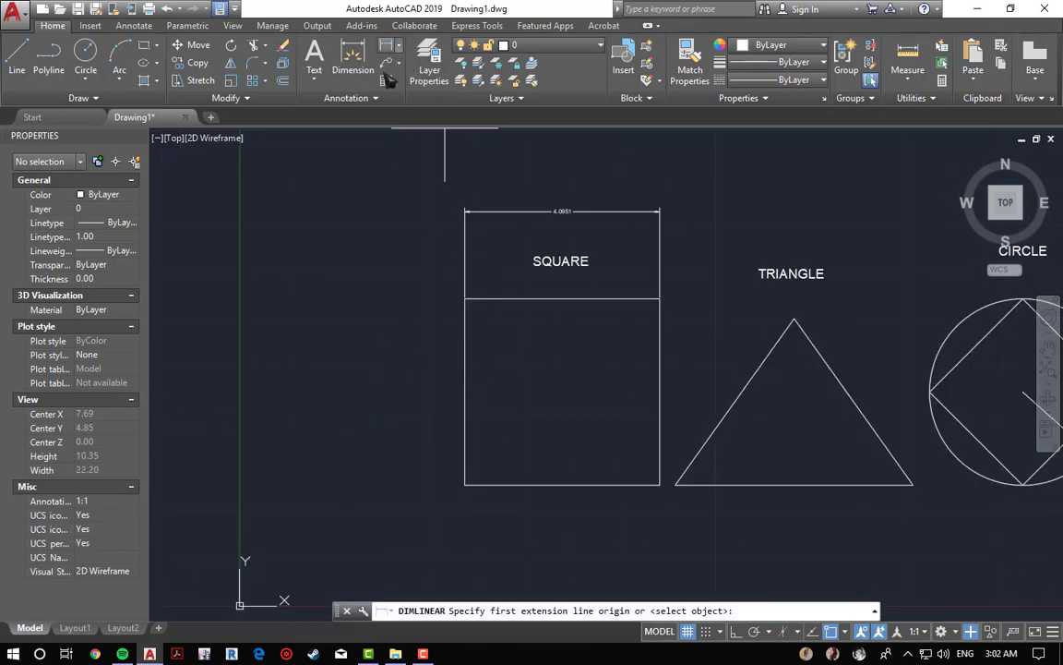
{"action": "left_click", "coordinate": [464, 298]}
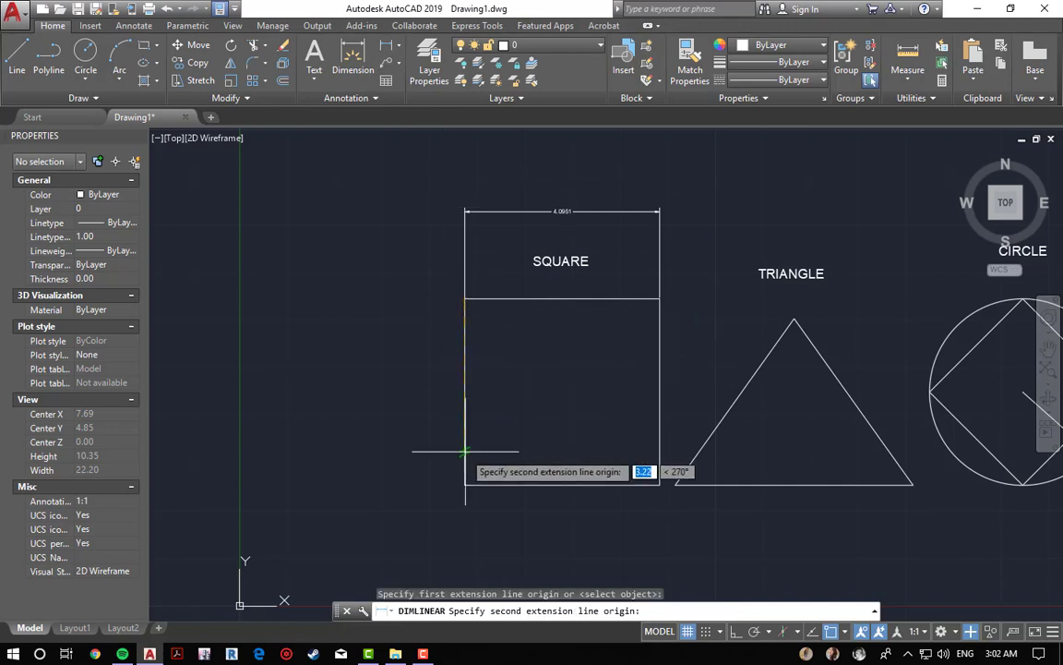
{"action": "left_click", "coordinate": [461, 451]}
{"action": "left_click", "coordinate": [309, 443]}
{"action": "key", "text": "Escape"}
{"action": "key", "text": "Escape"}
{"action": "key", "text": "Escape"}
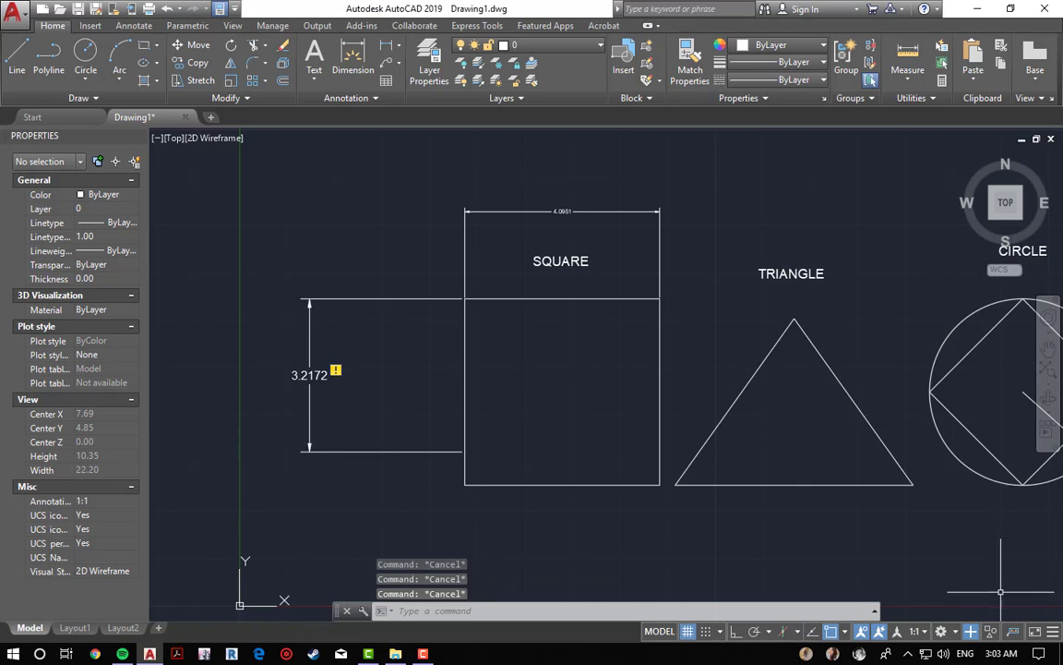
Step: Try to reassociate the vertical dimension to the square's lower corner, and undo the reassociation
{"action": "left_click", "coordinate": [336, 371]}
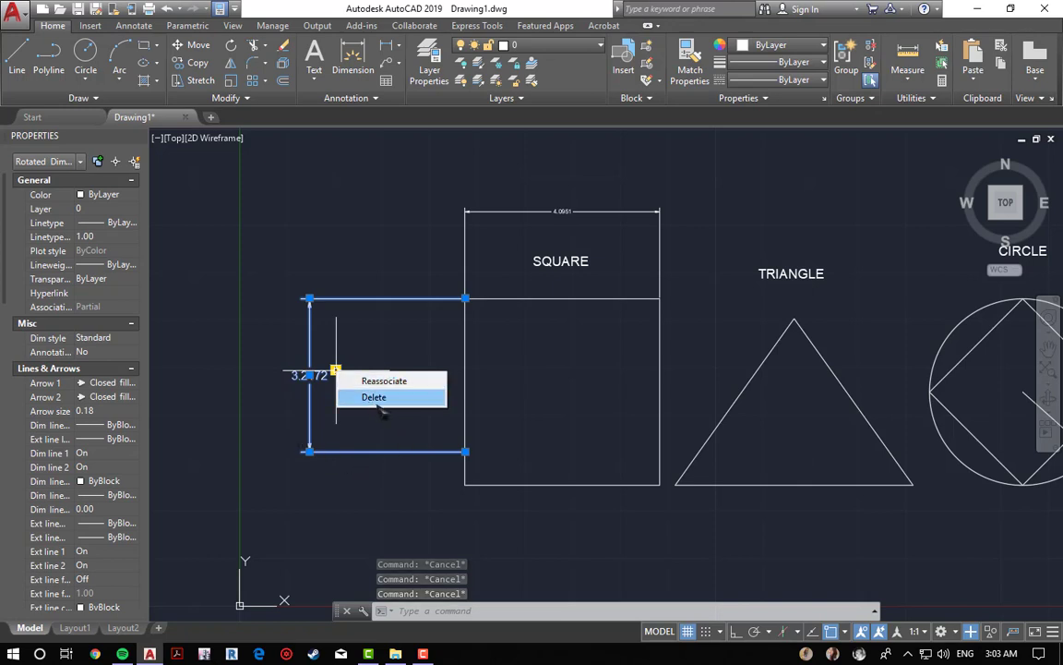
{"action": "left_click", "coordinate": [547, 386]}
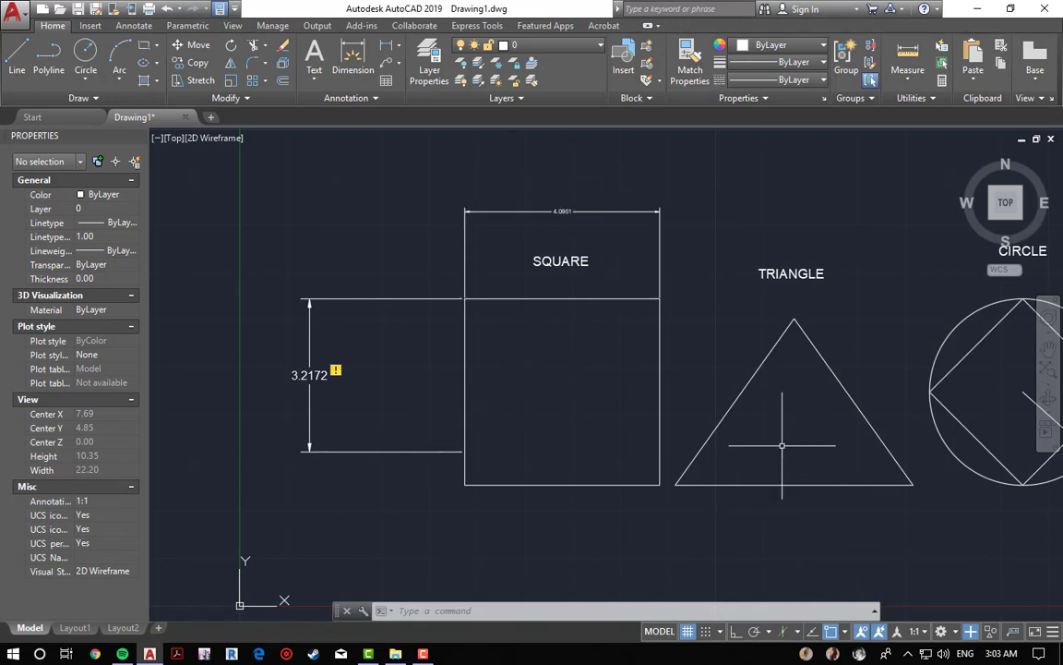
{"action": "left_click", "coordinate": [420, 452]}
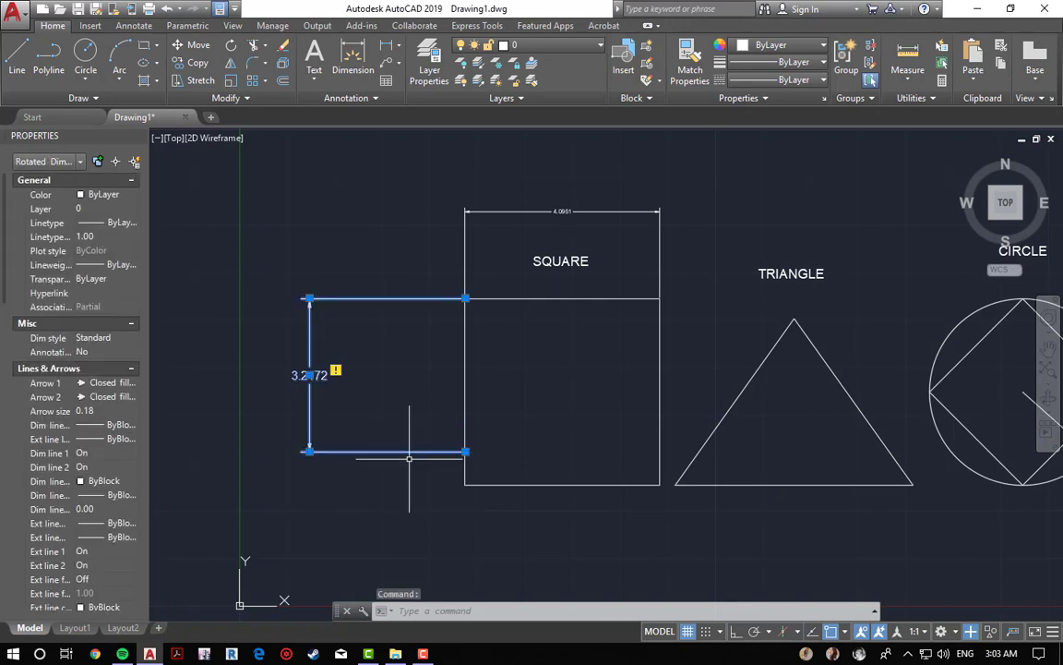
{"action": "right_click", "coordinate": [440, 452]}
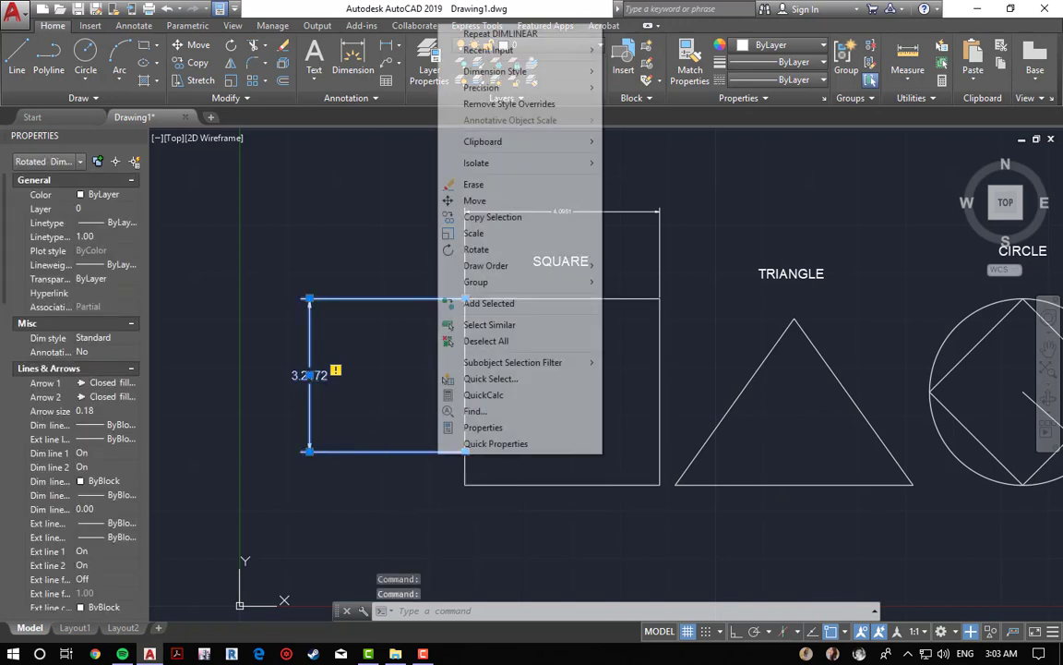
{"action": "left_click", "coordinate": [336, 372]}
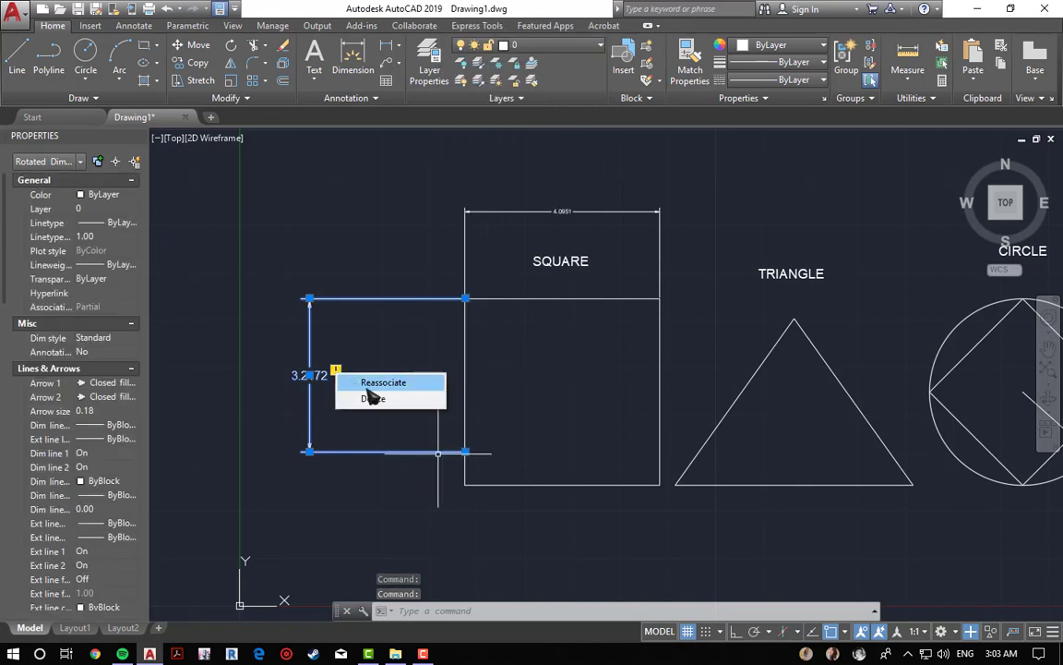
{"action": "left_click", "coordinate": [378, 380]}
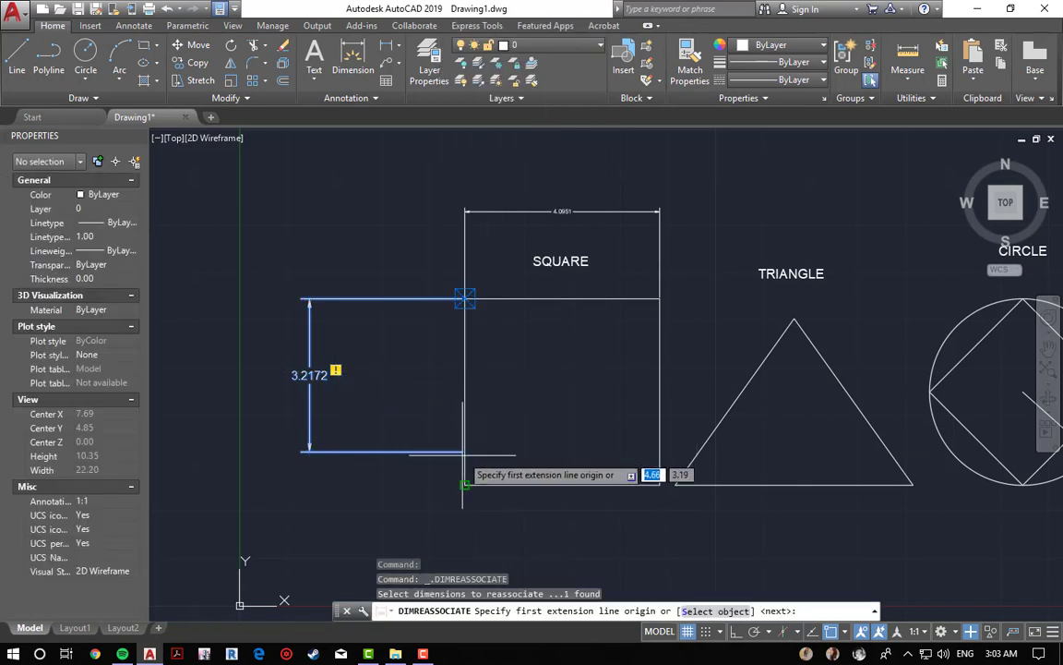
{"action": "left_click", "coordinate": [464, 484]}
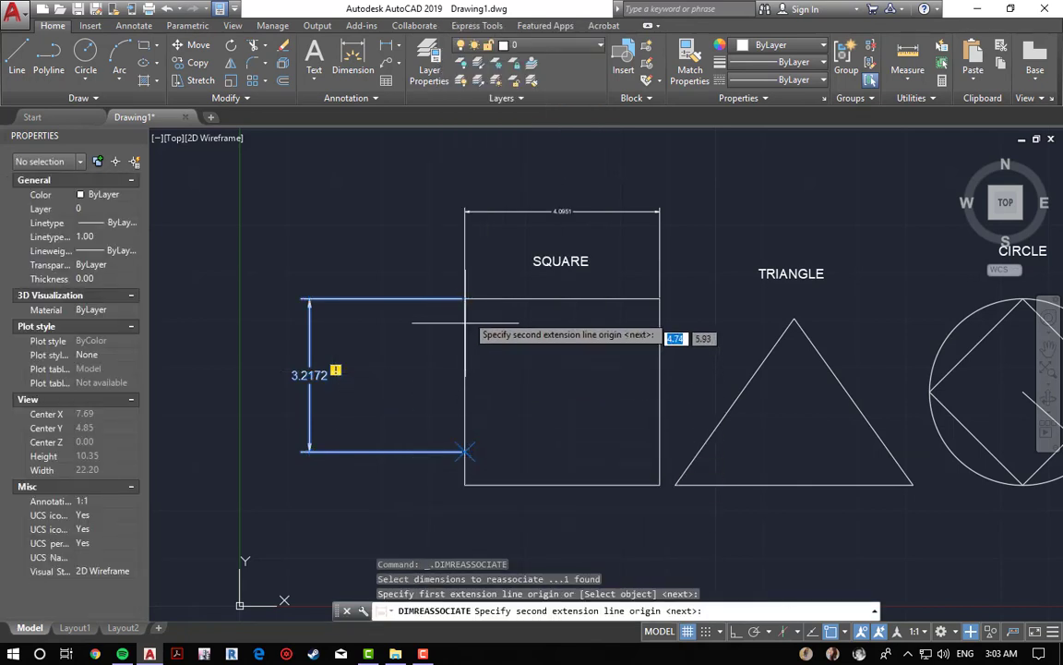
{"action": "left_click", "coordinate": [464, 485]}
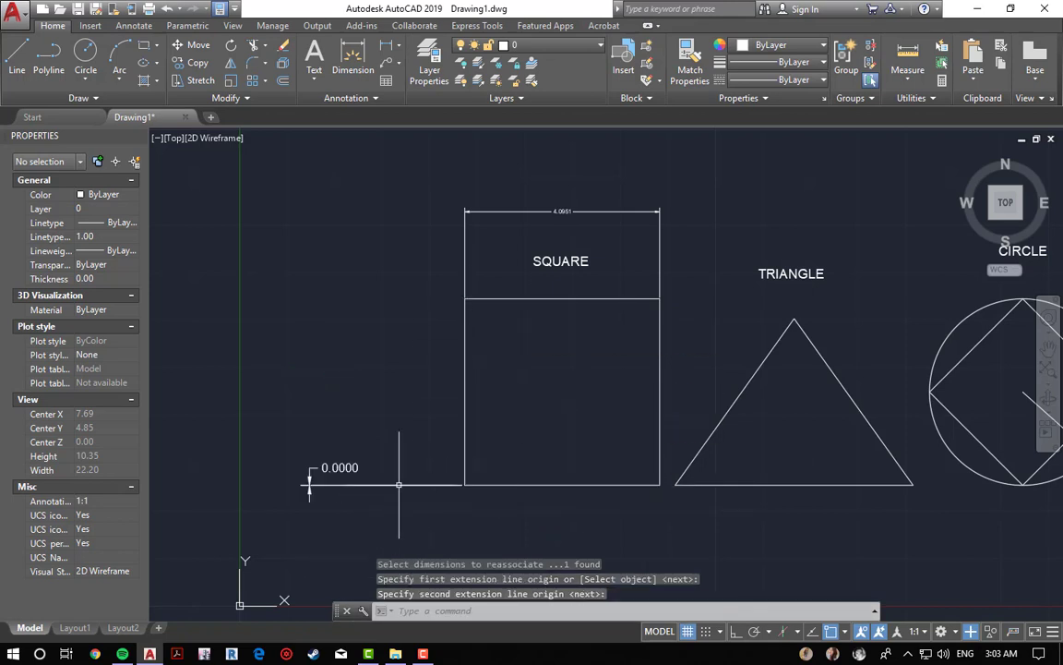
{"action": "key", "text": "ctrl+z"}
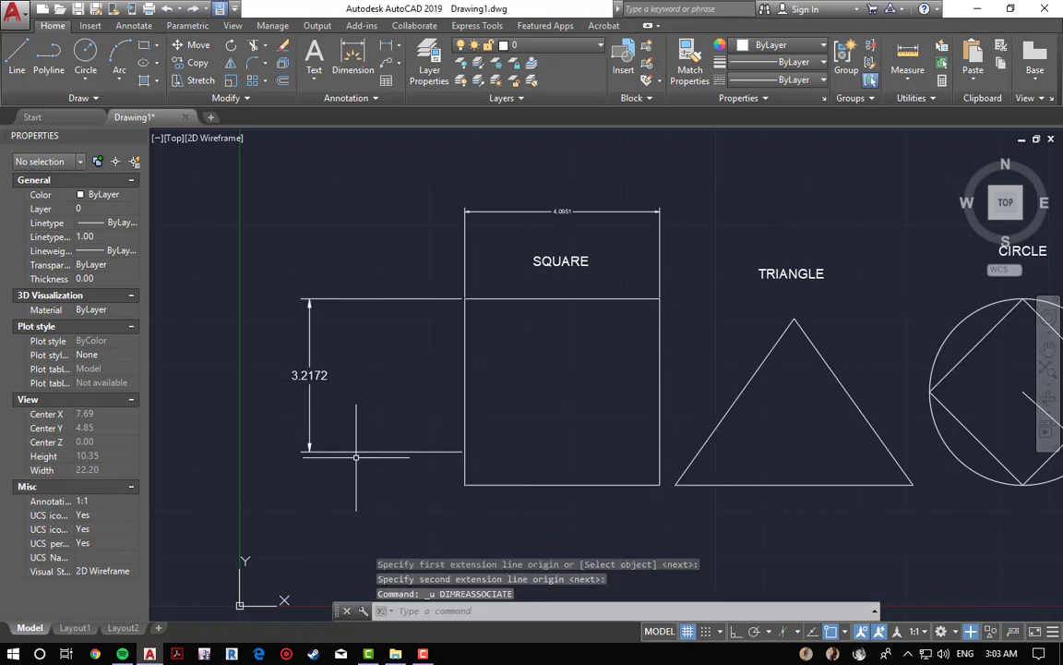
{"action": "left_click", "coordinate": [343, 398]}
{"action": "key", "text": "Escape"}
{"action": "key", "text": "Escape"}
{"action": "key", "text": "Escape"}
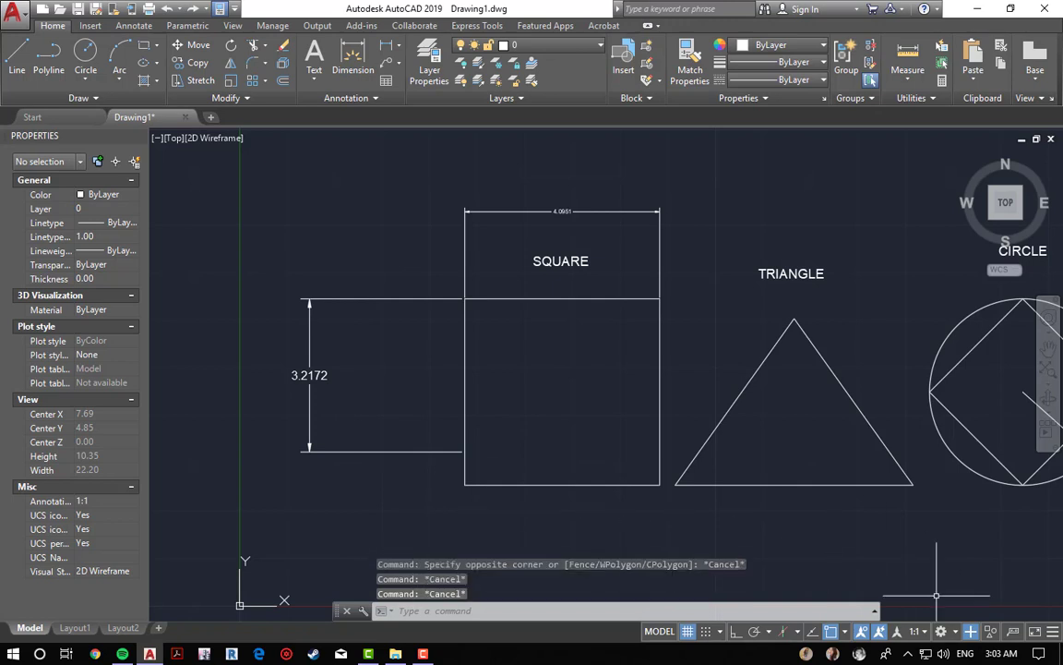
{"action": "left_click", "coordinate": [971, 631]}
{"action": "left_click", "coordinate": [971, 630]}
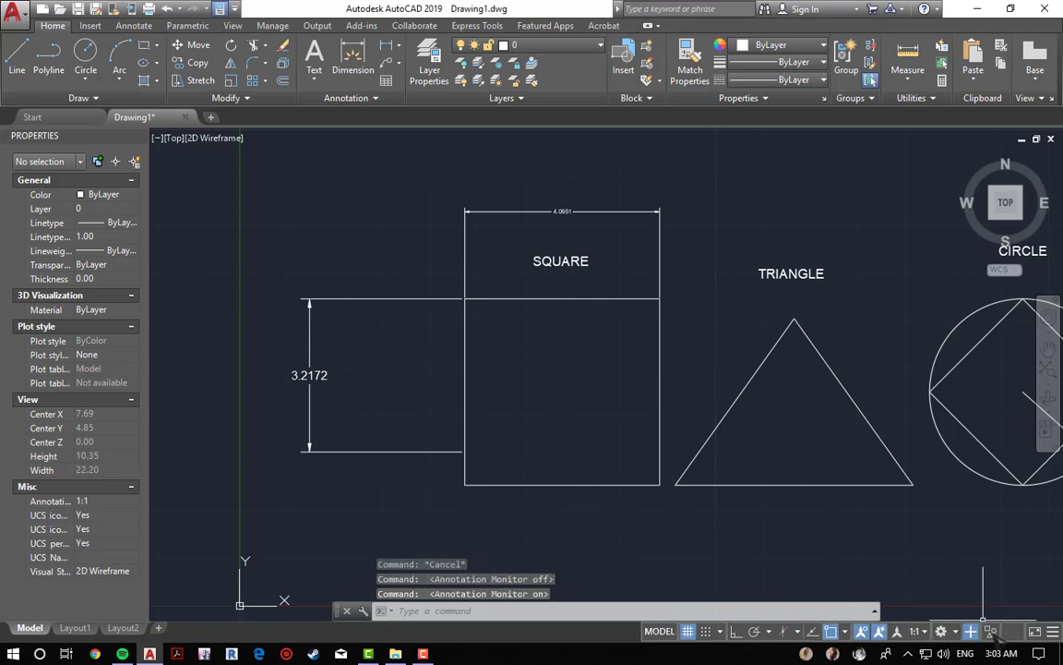
{"action": "left_click", "coordinate": [426, 413]}
{"action": "left_click", "coordinate": [238, 365]}
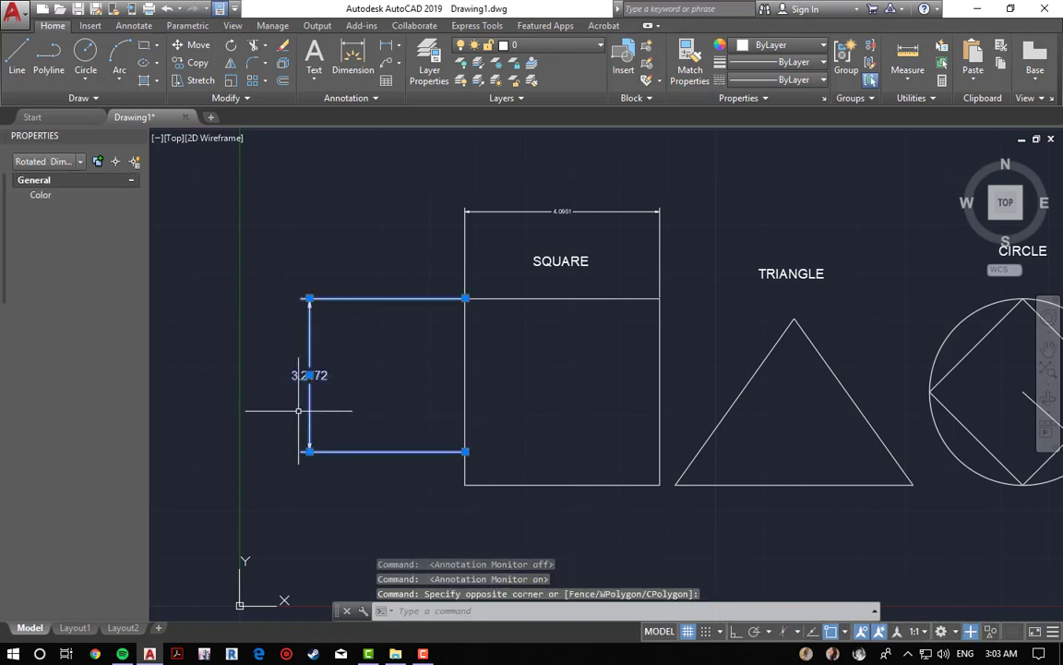
{"action": "key", "text": "Escape"}
{"action": "key", "text": "Escape"}
{"action": "key", "text": "Escape"}
Step: Undo the vertical dimension beside the square
{"action": "scroll", "coordinate": [315, 398], "scroll_direction": "up", "scroll_amount": 3}
{"action": "scroll", "coordinate": [553, 452], "scroll_direction": "down", "scroll_amount": 4}
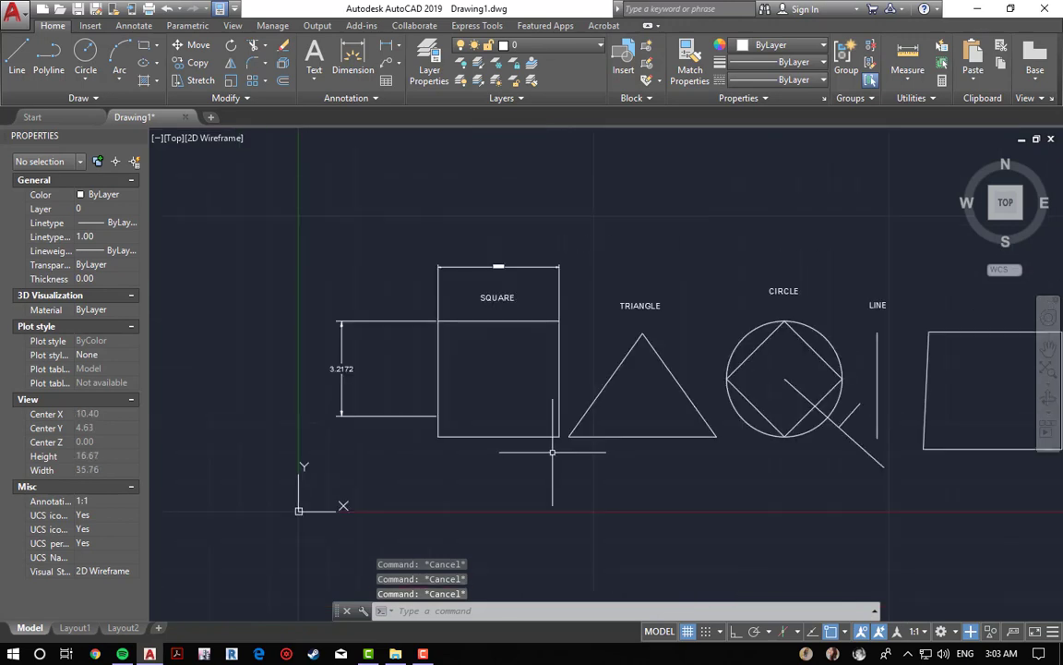
{"action": "scroll", "coordinate": [390, 438], "scroll_direction": "up", "scroll_amount": 2}
{"action": "scroll", "coordinate": [391, 438], "scroll_direction": "down", "scroll_amount": 4}
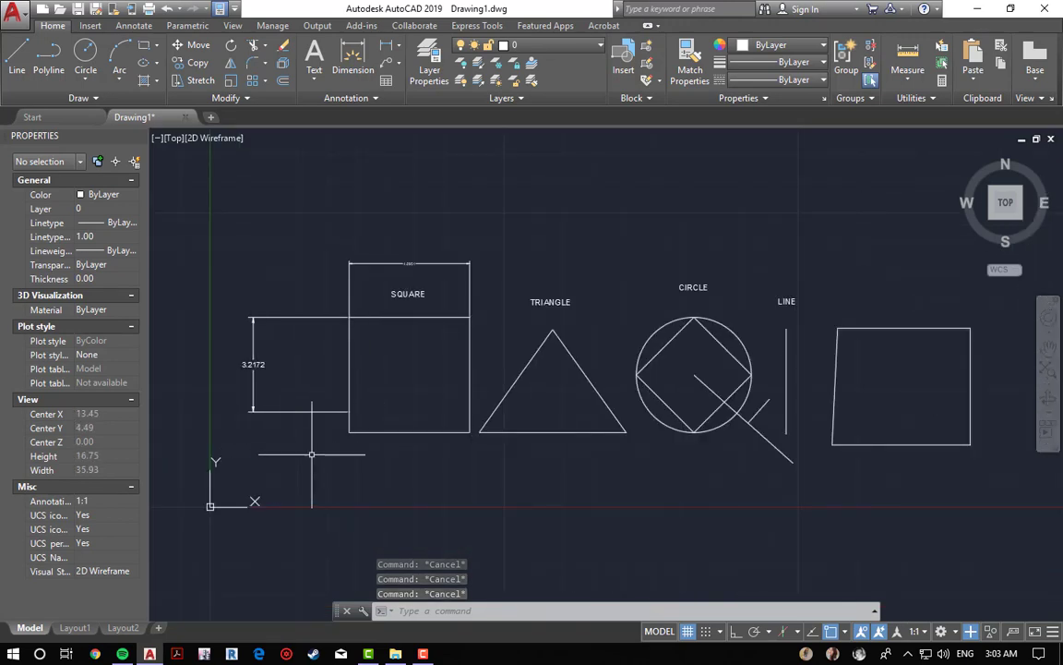
{"action": "key", "text": "ctrl+z"}
{"action": "key", "text": "ctrl+z"}
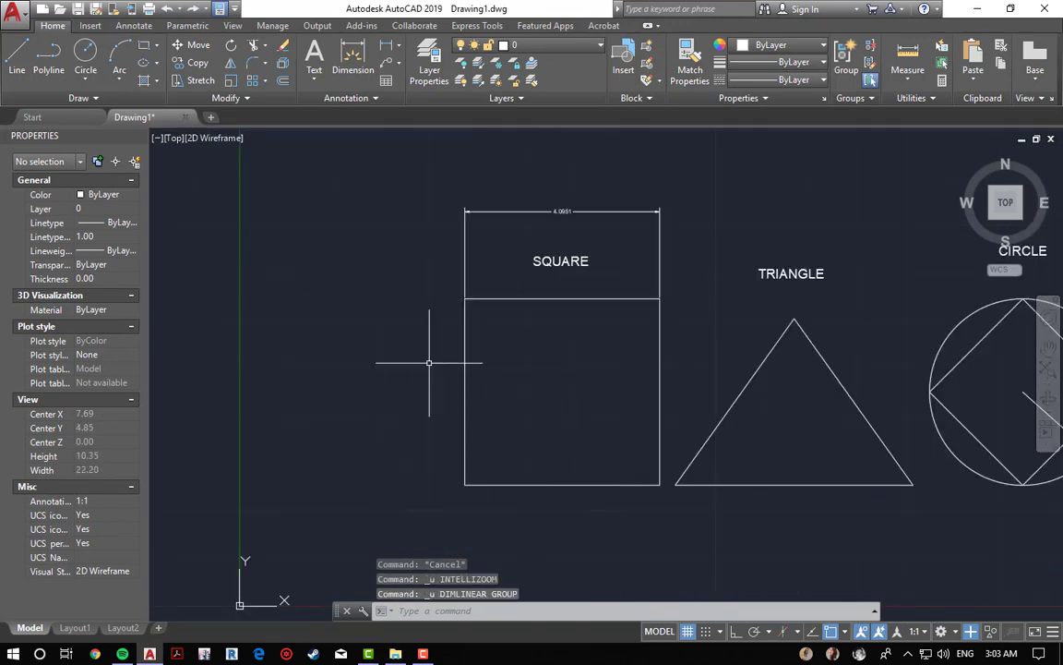
Step: Dimension the square's left side again with a vertical linear dimension placed to its left
{"action": "left_click", "coordinate": [388, 46]}
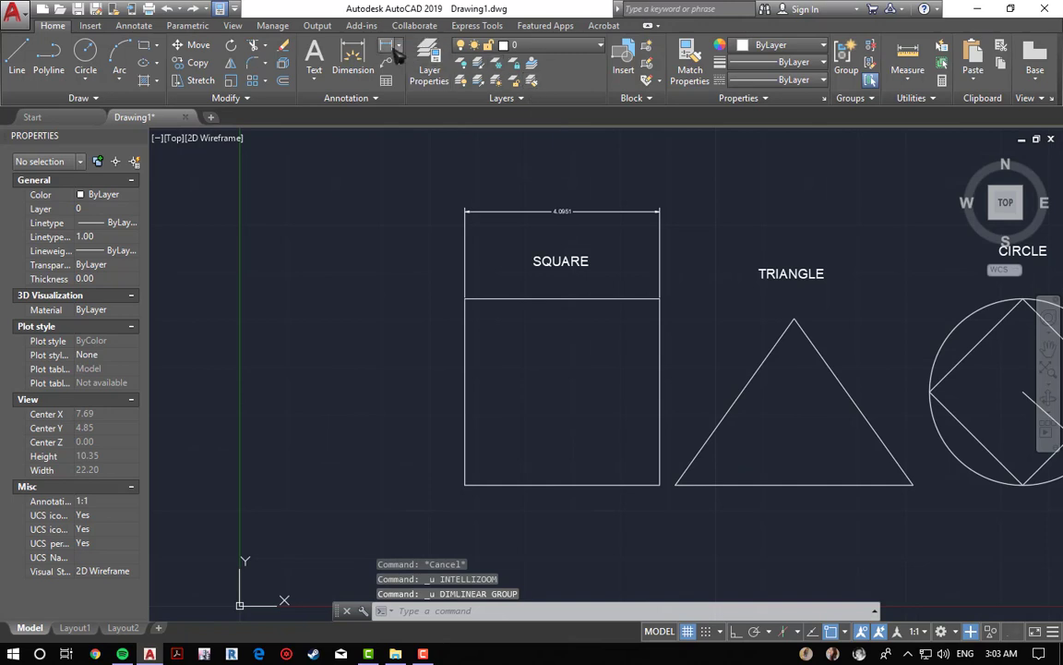
{"action": "left_click", "coordinate": [465, 298]}
{"action": "left_click", "coordinate": [466, 447]}
{"action": "left_click", "coordinate": [324, 441]}
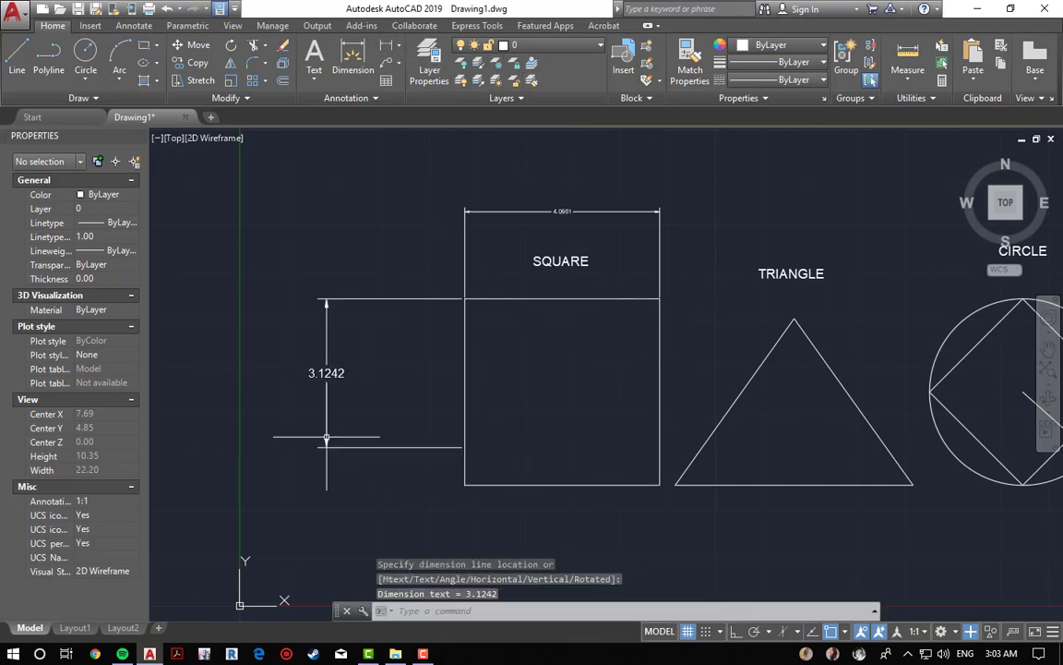
{"action": "key", "text": "Escape"}
{"action": "key", "text": "Escape"}
{"action": "key", "text": "Escape"}
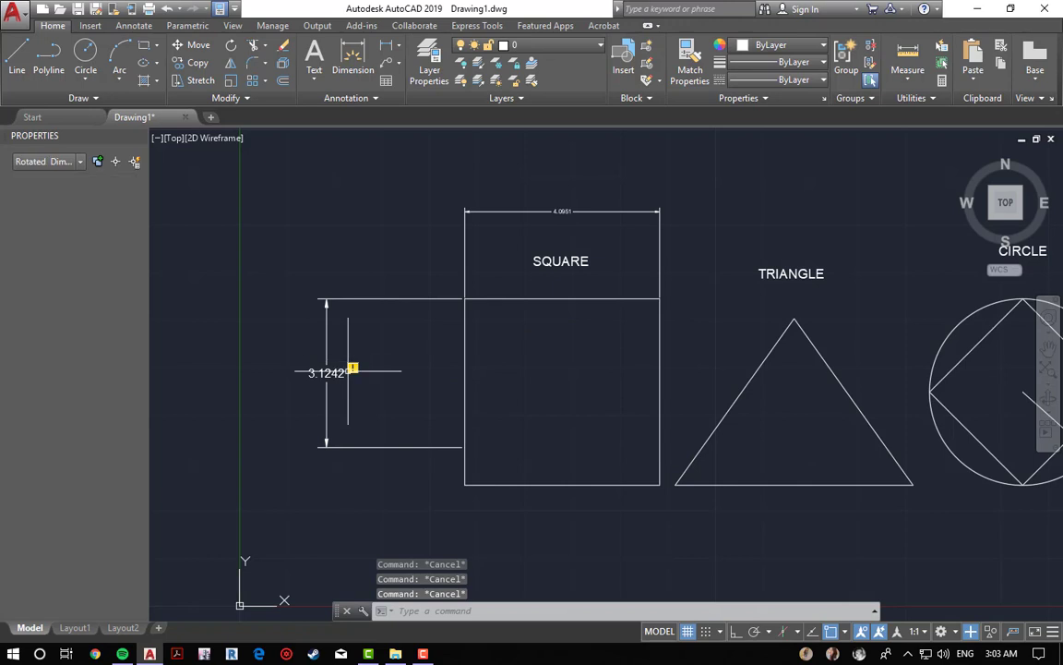
Step: Reassociate the vertical dimension to the divider line's left end and the square's bottom-left corner
{"action": "left_click", "coordinate": [353, 368]}
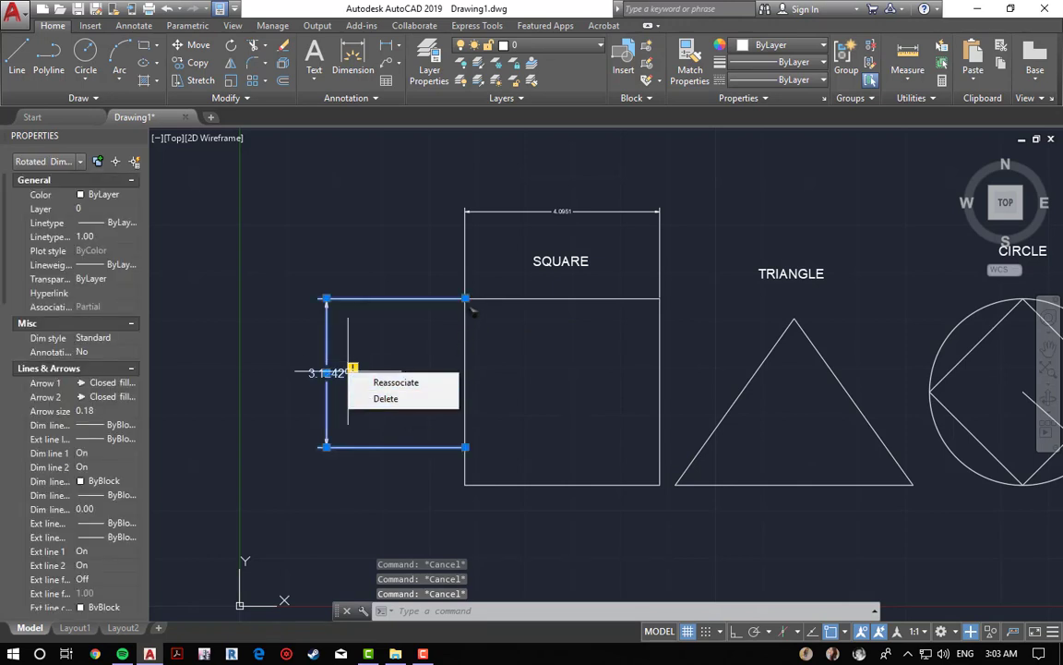
{"action": "left_click", "coordinate": [406, 382]}
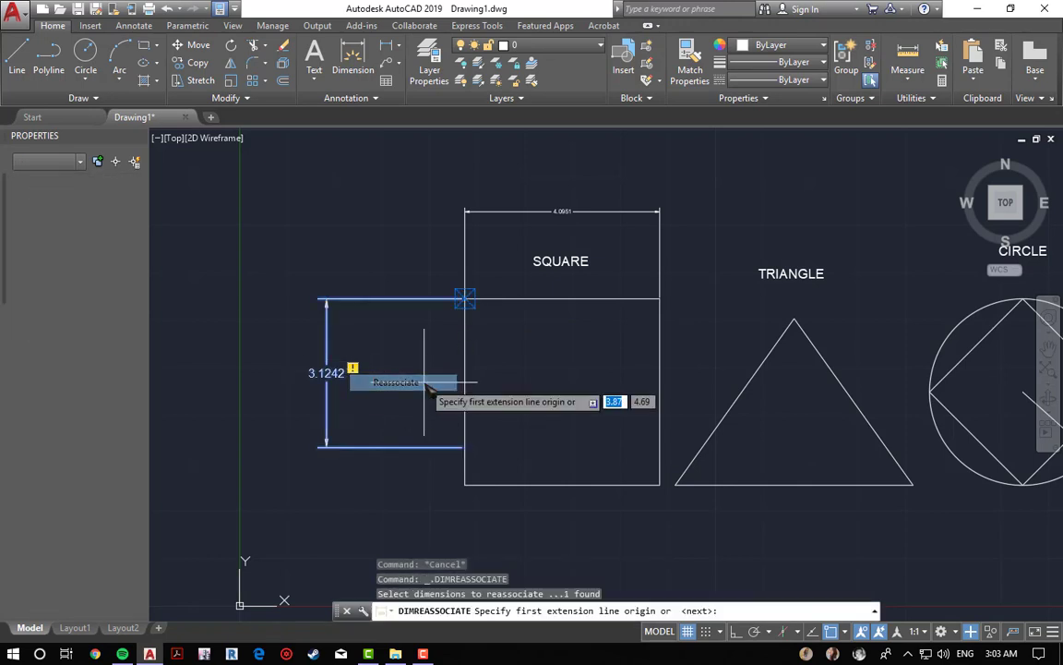
{"action": "left_click", "coordinate": [463, 297]}
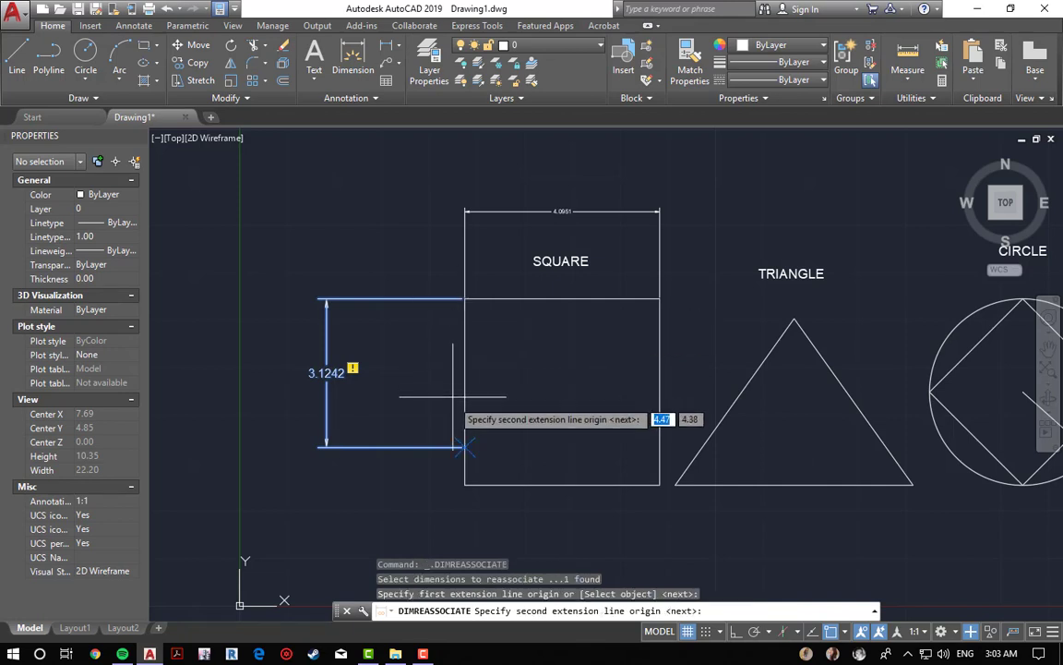
{"action": "left_click", "coordinate": [463, 482]}
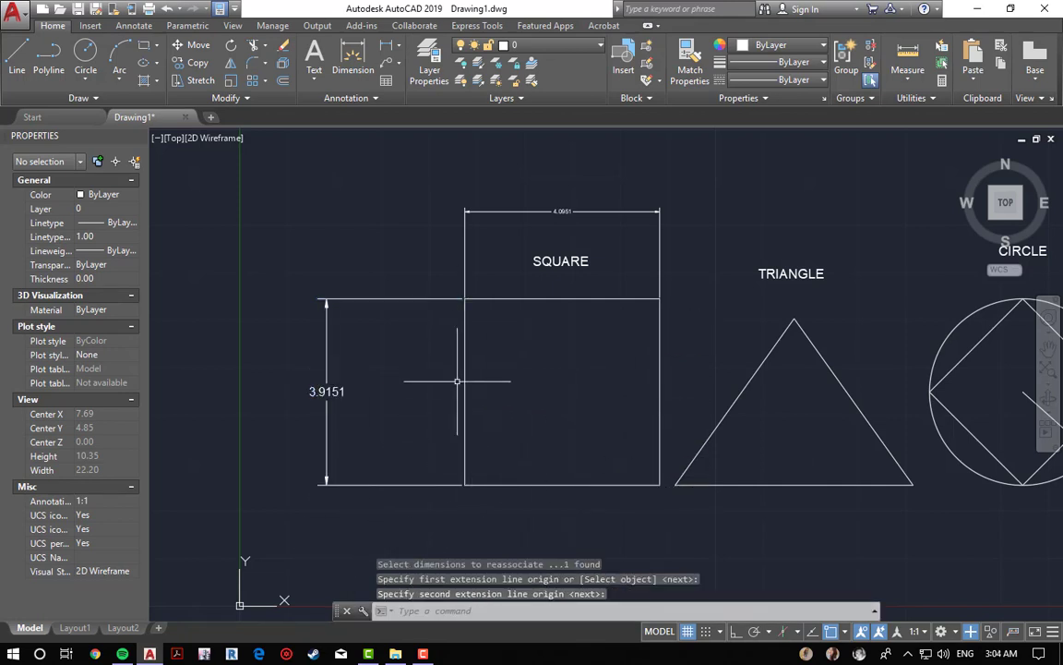
Step: Turn off the annotation monitor
{"action": "scroll", "coordinate": [429, 259], "scroll_direction": "down", "scroll_amount": 4}
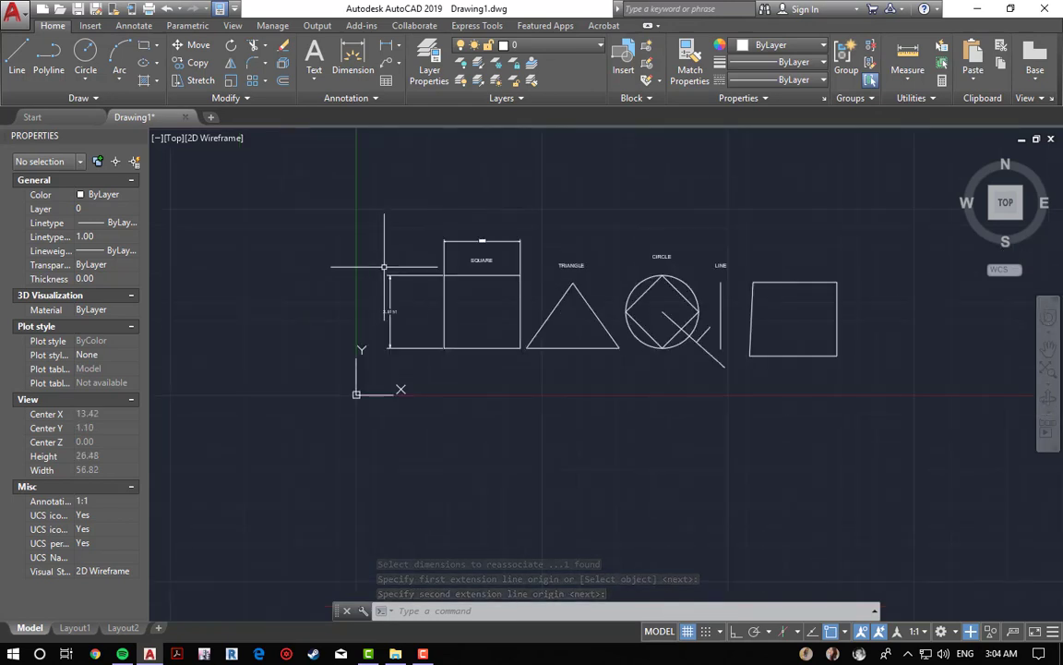
{"action": "scroll", "coordinate": [384, 266], "scroll_direction": "up", "scroll_amount": 2}
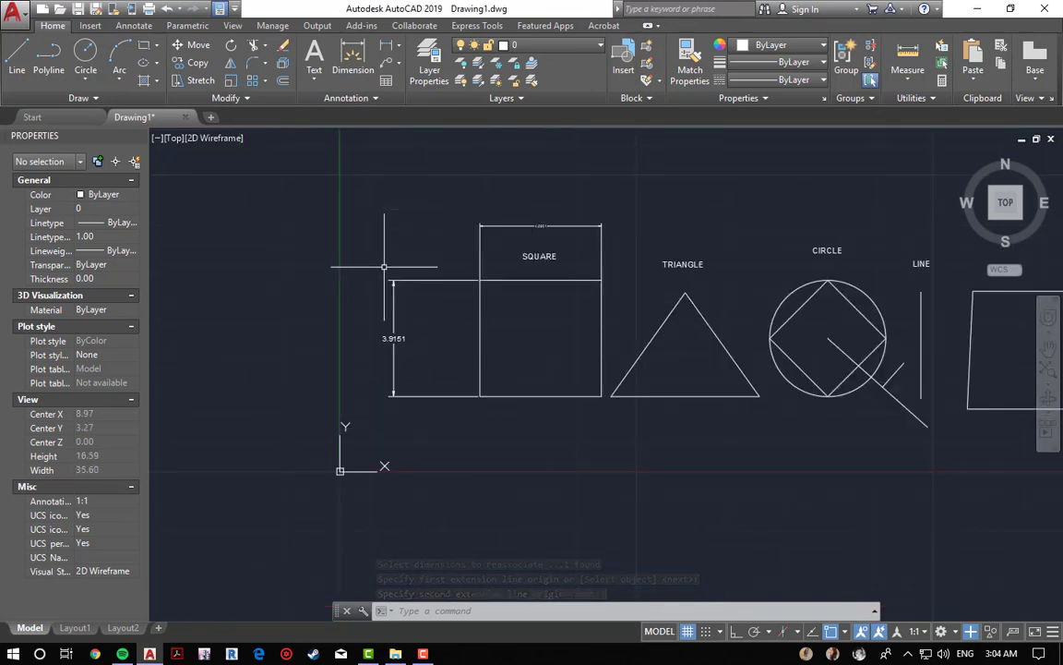
{"action": "left_click", "coordinate": [981, 630]}
{"action": "middle_click_drag", "start_coordinate": [791, 523], "coordinate": [665, 514]}
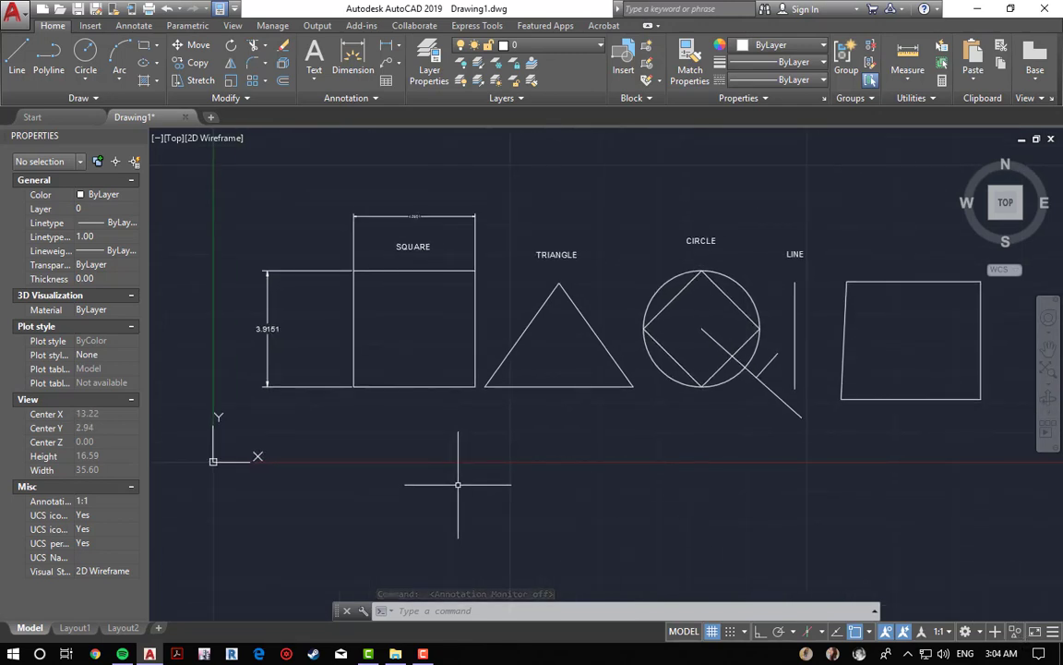
{"action": "key", "text": "Escape"}
{"action": "key", "text": "Escape"}
{"action": "key", "text": "Escape"}
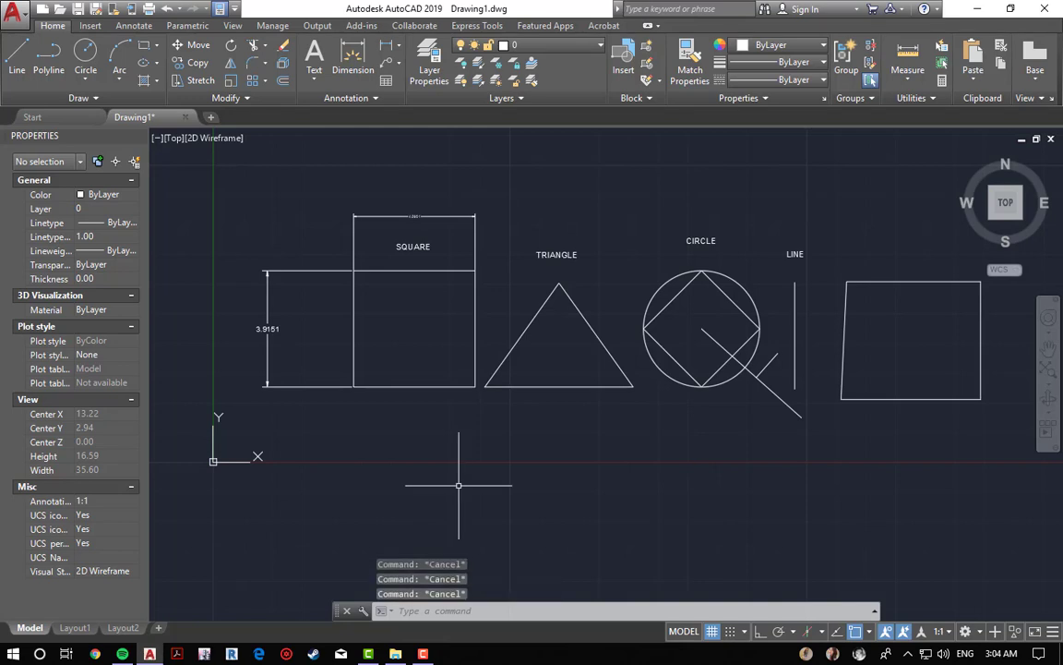
Step: Move the triangle up and left so it overlaps the square's lower right part
{"action": "left_click", "coordinate": [545, 388]}
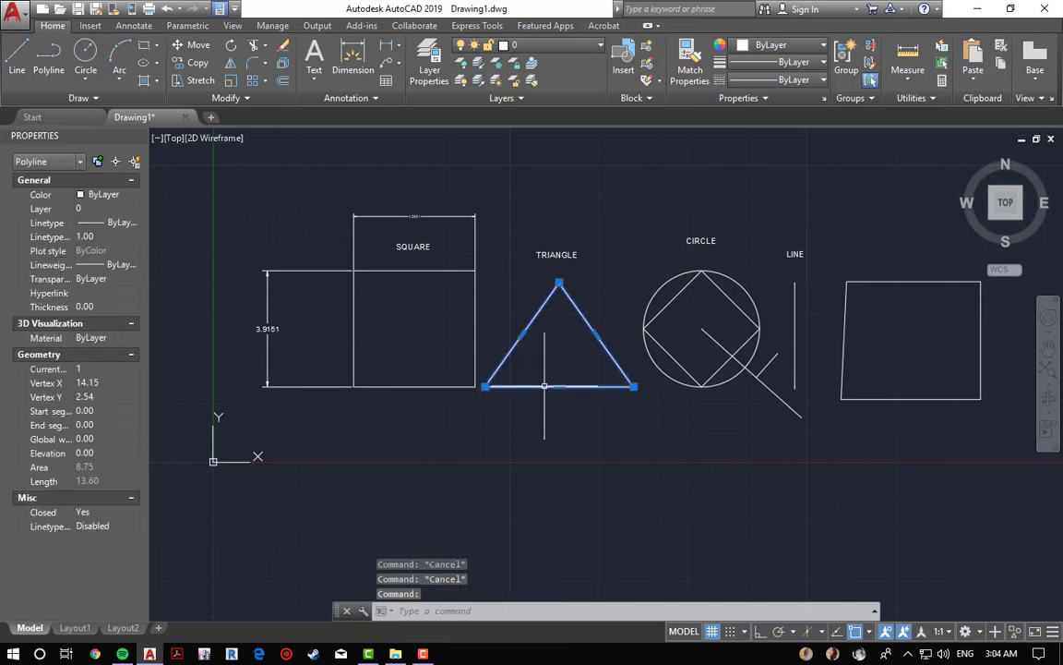
{"action": "key", "text": "Escape"}
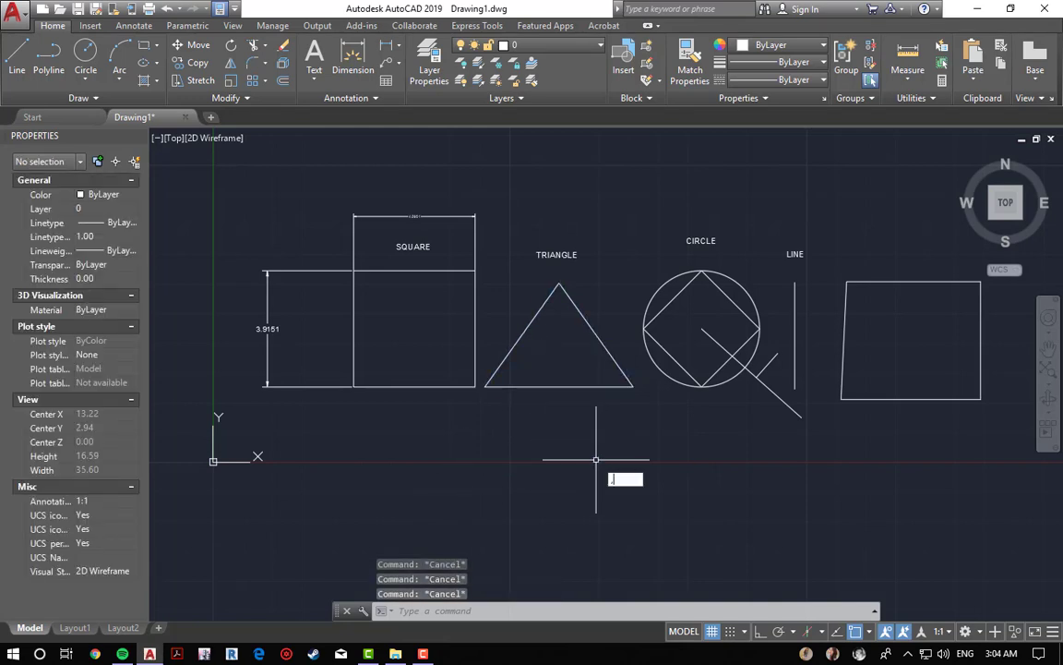
{"action": "type", "text": "m"}
{"action": "key", "text": "Return"}
{"action": "left_click", "coordinate": [551, 387]}
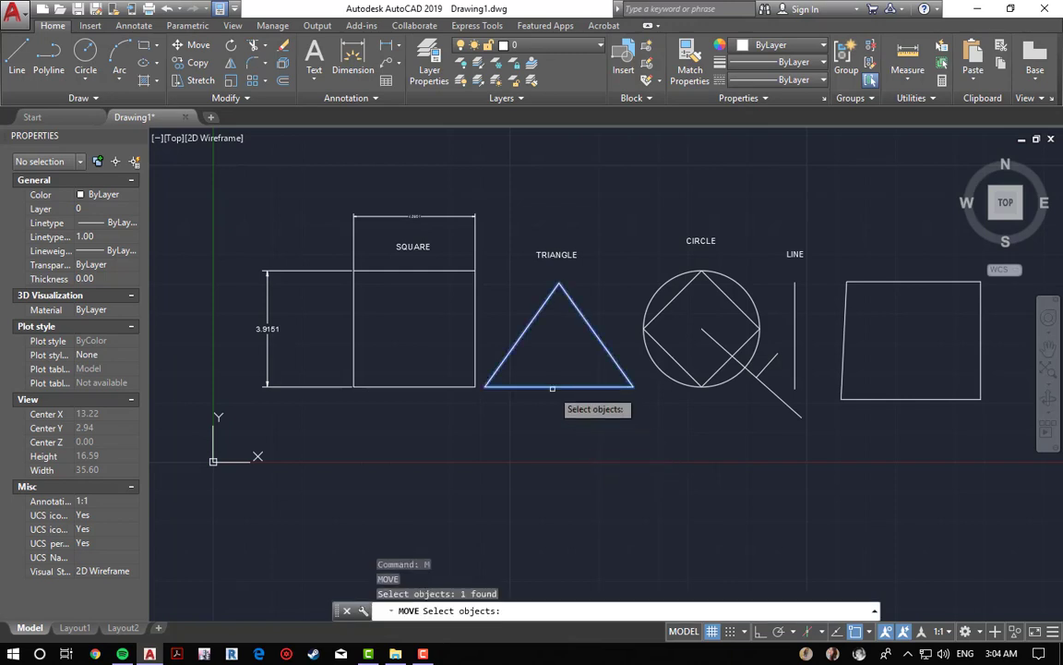
{"action": "key", "text": "Return"}
{"action": "left_click", "coordinate": [475, 387]}
{"action": "left_click", "coordinate": [397, 357]}
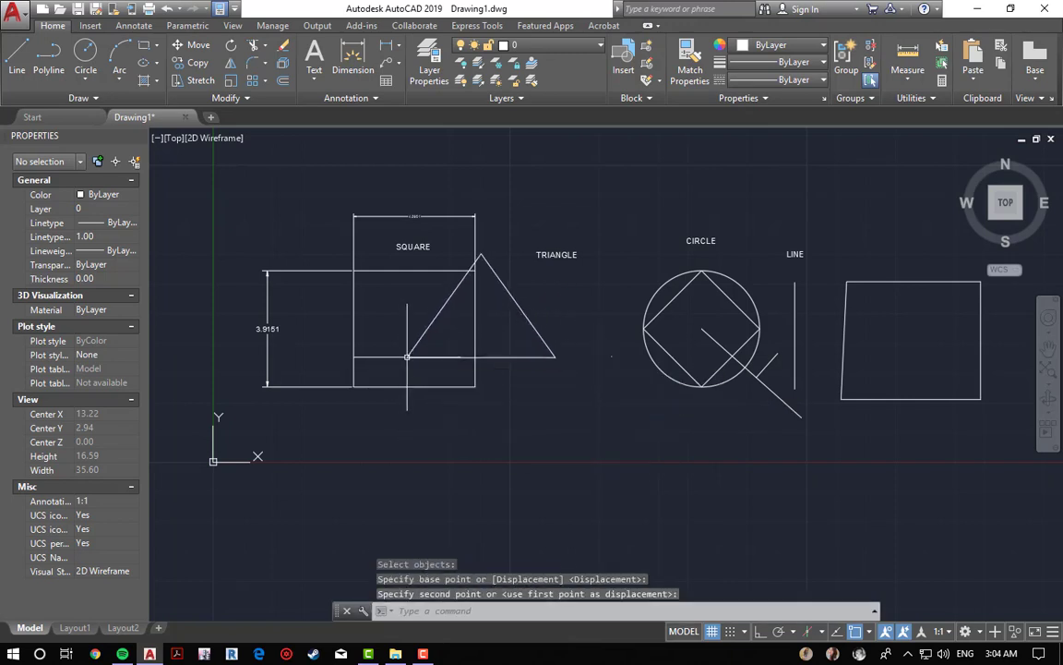
{"action": "key", "text": "Escape"}
{"action": "key", "text": "Escape"}
{"action": "key", "text": "Escape"}
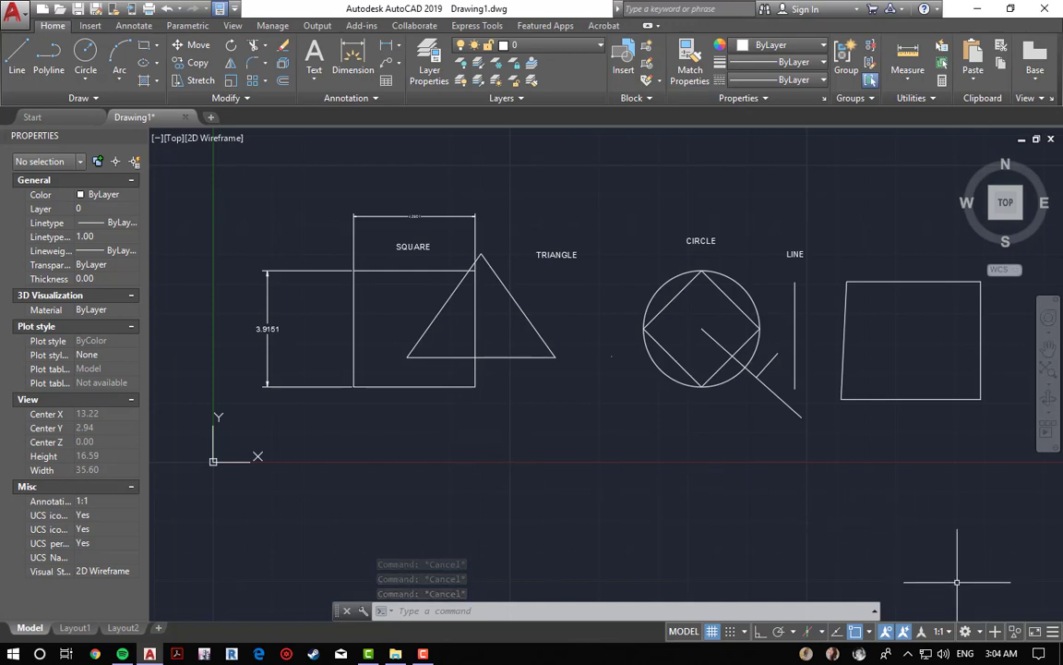
Step: Erase the small stray mark left between the triangle and the circle
{"action": "middle_click_drag", "start_coordinate": [606, 387], "coordinate": [584, 409]}
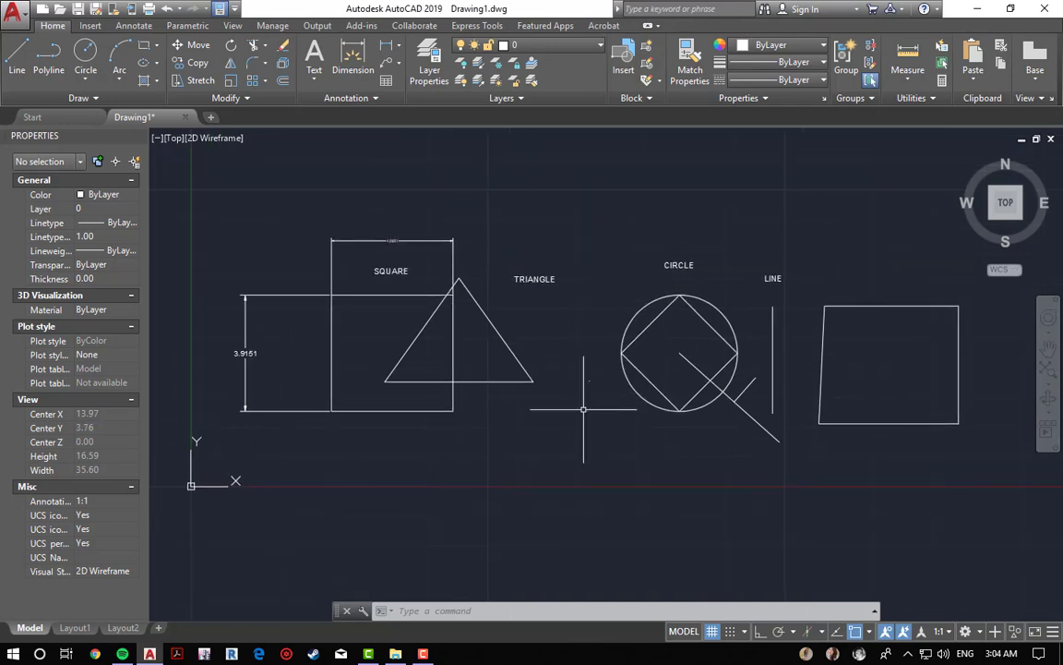
{"action": "type", "text": "e"}
{"action": "key", "text": "Return"}
{"action": "left_click", "coordinate": [577, 367]}
{"action": "left_click", "coordinate": [591, 421]}
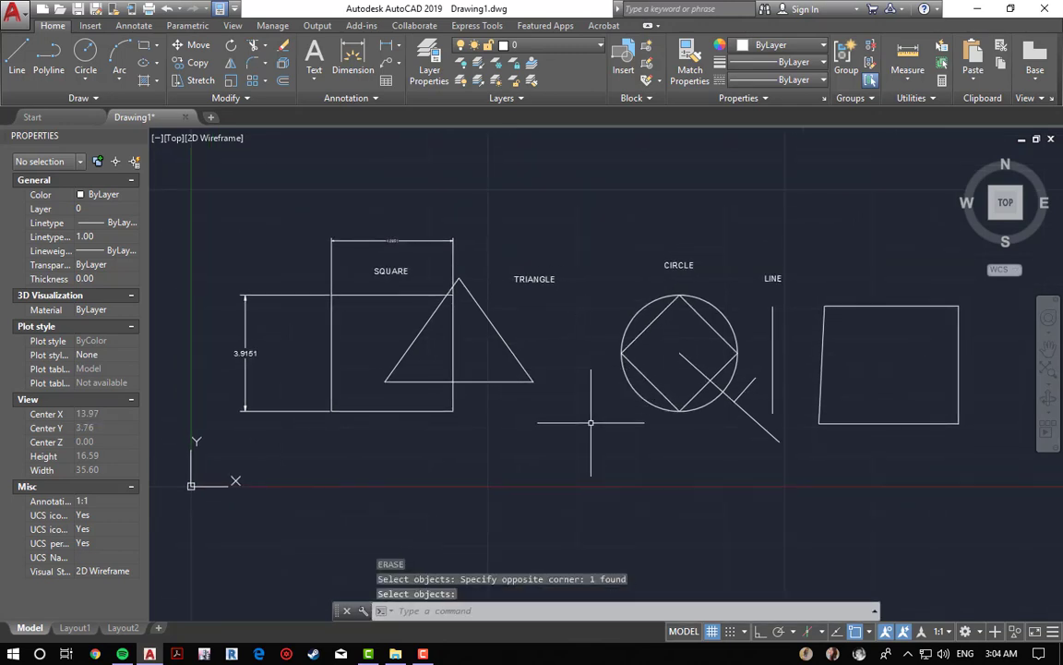
{"action": "key", "text": "Escape"}
{"action": "key", "text": "Escape"}
{"action": "key", "text": "Escape"}
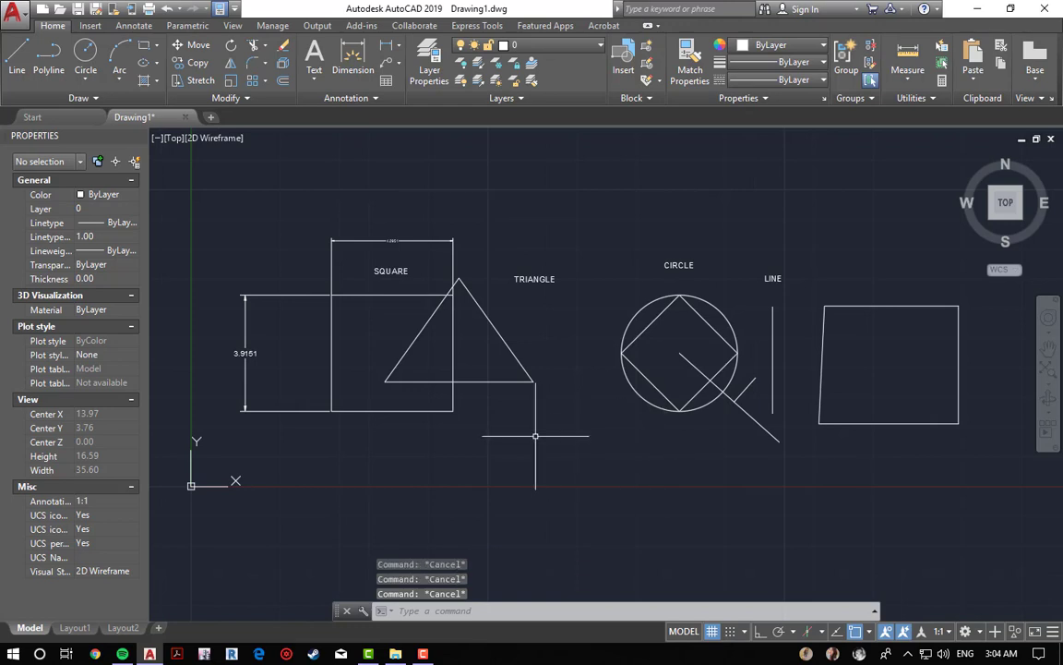
Step: Isolate the triangle so only it stays displayed
{"action": "left_click", "coordinate": [1015, 630]}
{"action": "left_click", "coordinate": [950, 604]}
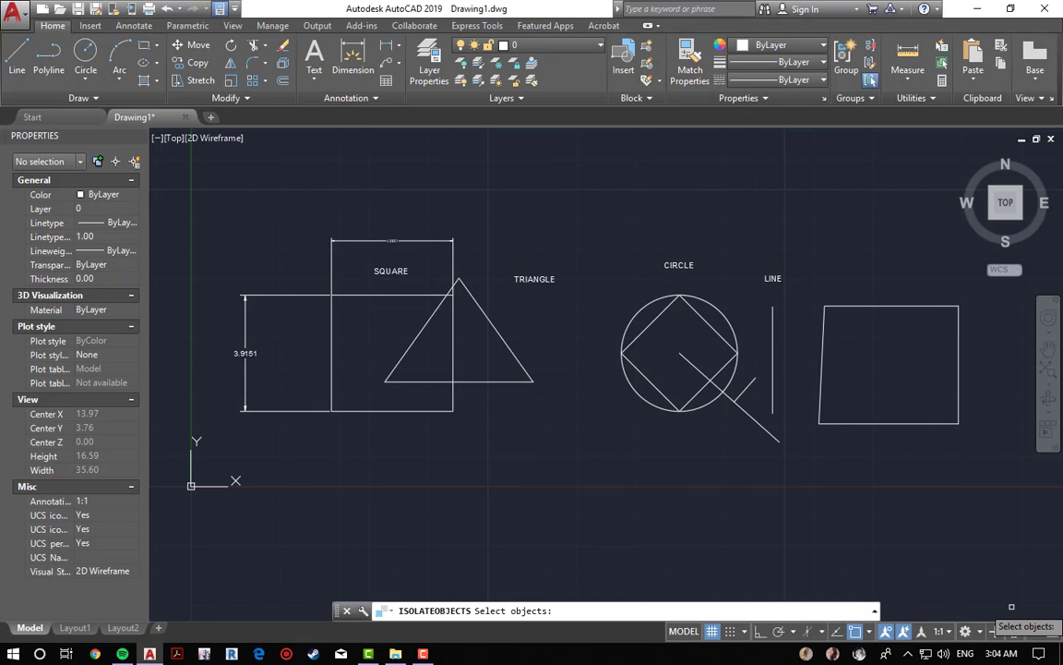
{"action": "left_click", "coordinate": [526, 368]}
{"action": "key", "text": "Return"}
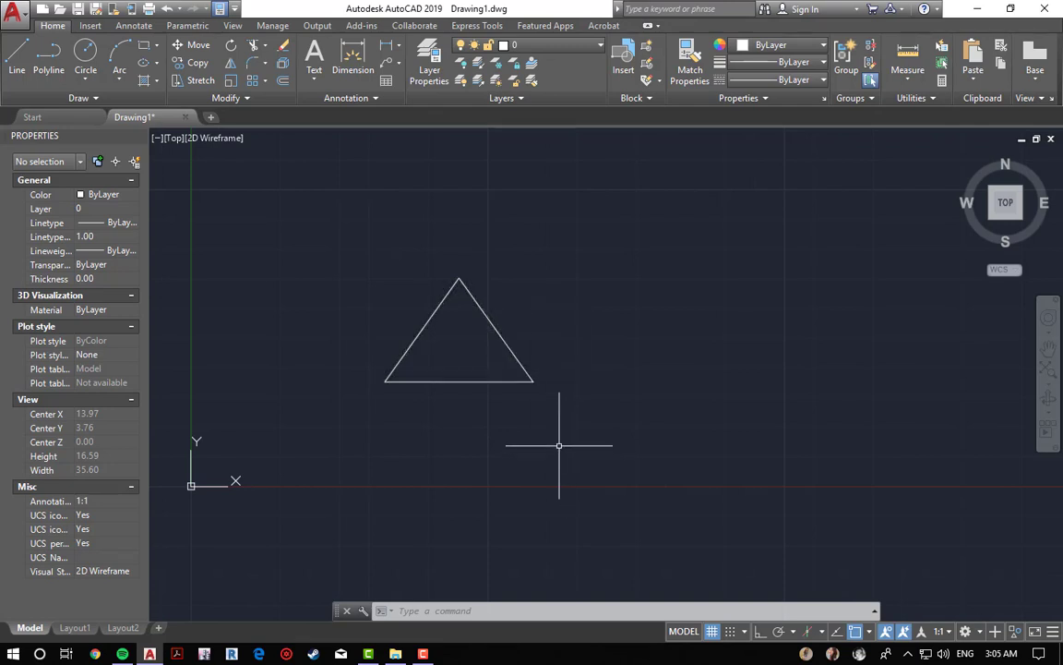
Step: Copy the isolated triangle from its right corner to two new positions, one upper right and one lower right
{"action": "type", "text": "o"}
{"action": "key", "text": "Return"}
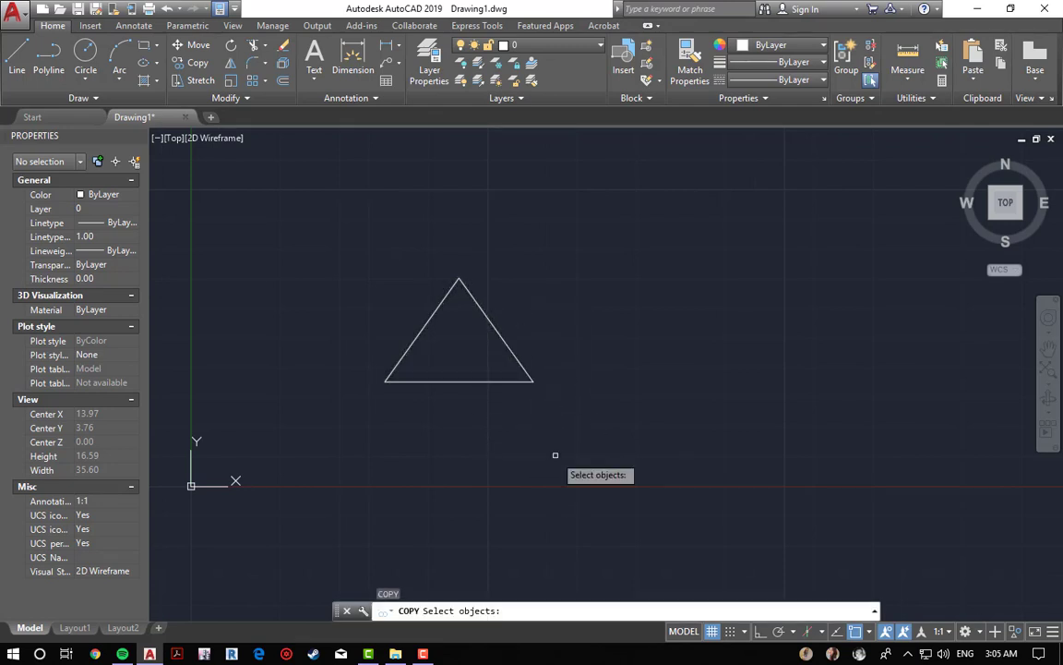
{"action": "left_click", "coordinate": [491, 381]}
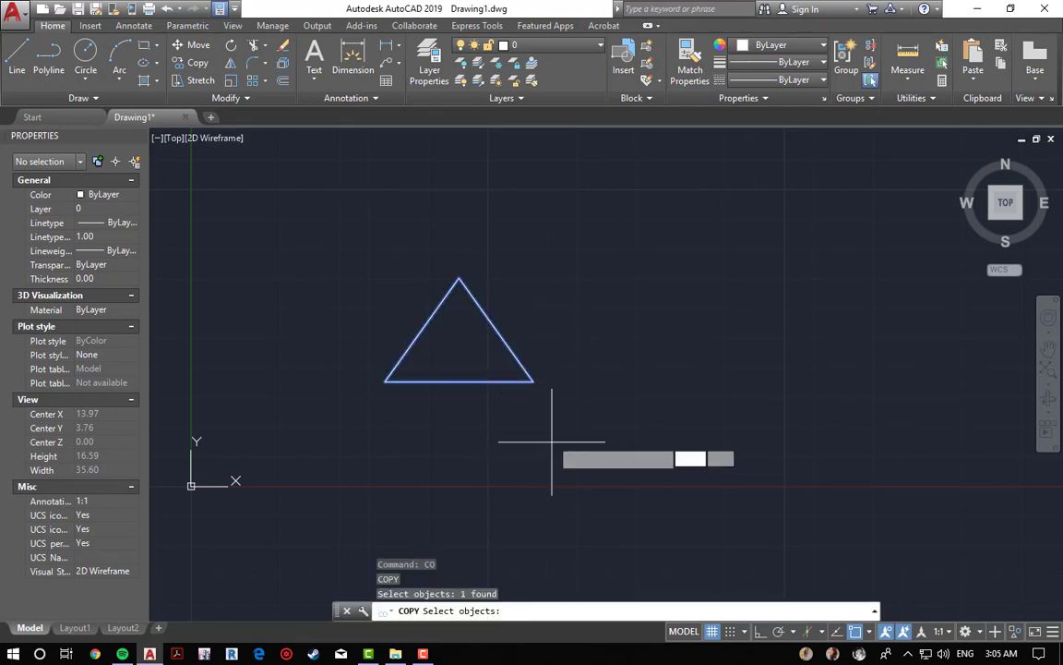
{"action": "key", "text": "Return"}
{"action": "left_click", "coordinate": [534, 381]}
{"action": "left_click", "coordinate": [792, 285]}
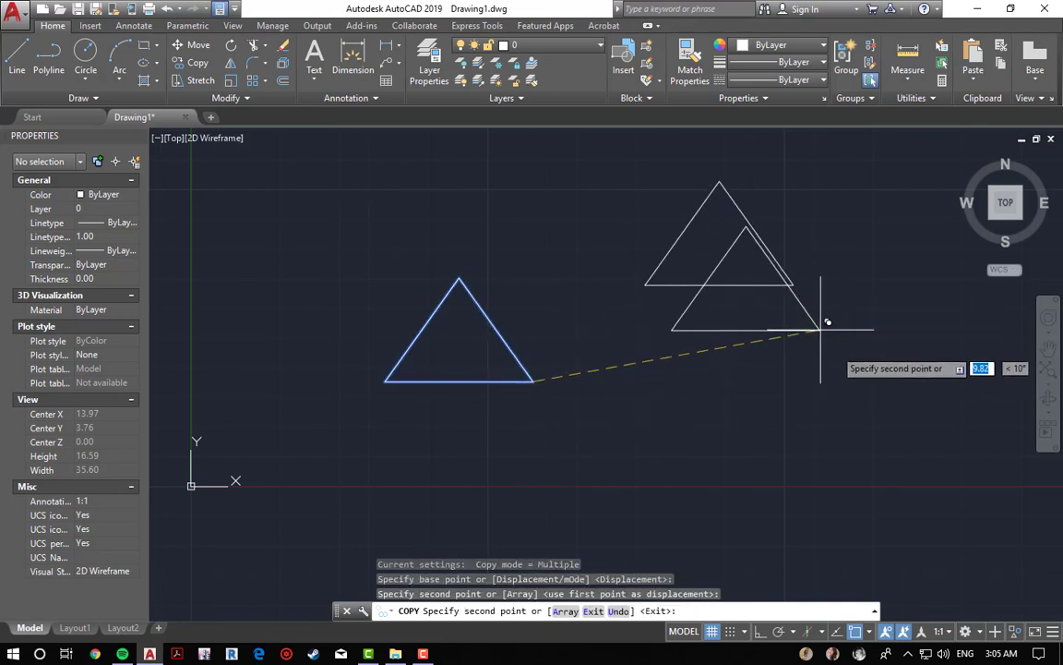
{"action": "left_click", "coordinate": [877, 492]}
{"action": "key", "text": "Escape"}
{"action": "key", "text": "Escape"}
{"action": "key", "text": "Escape"}
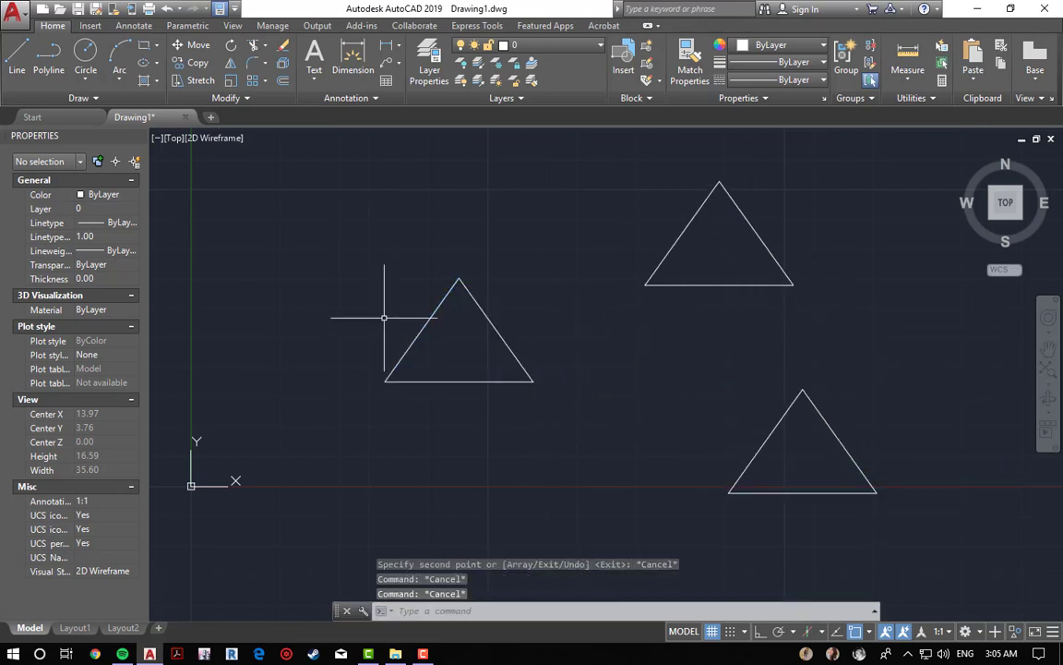
{"action": "right_click", "coordinate": [449, 323]}
{"action": "left_click", "coordinate": [494, 277]}
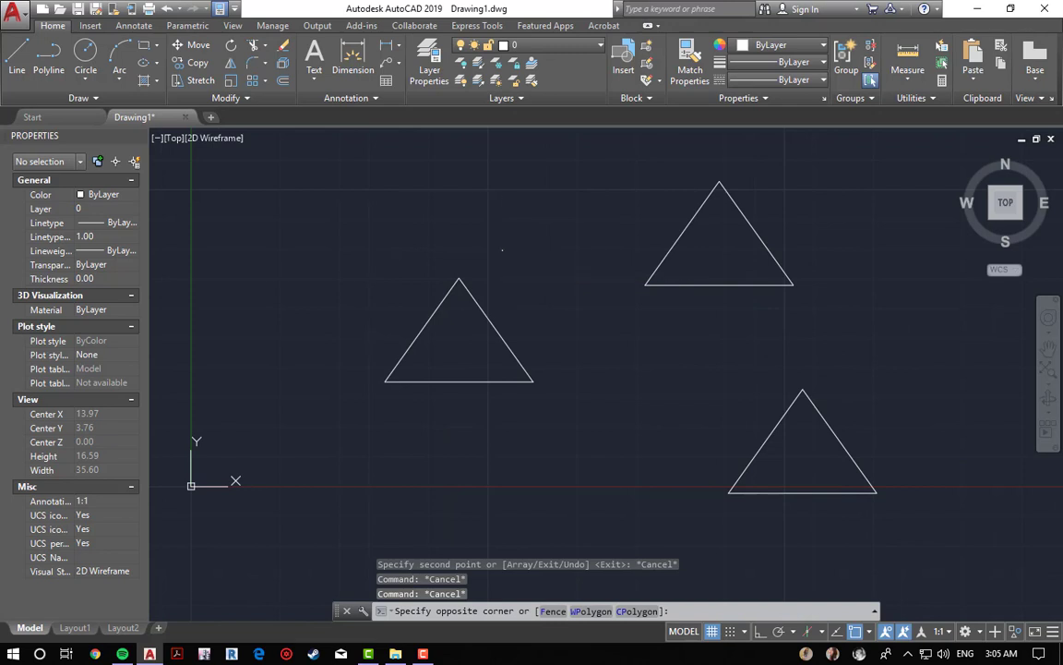
{"action": "key", "text": "Escape"}
Step: End object isolation to display all objects again
{"action": "right_click", "coordinate": [503, 296]}
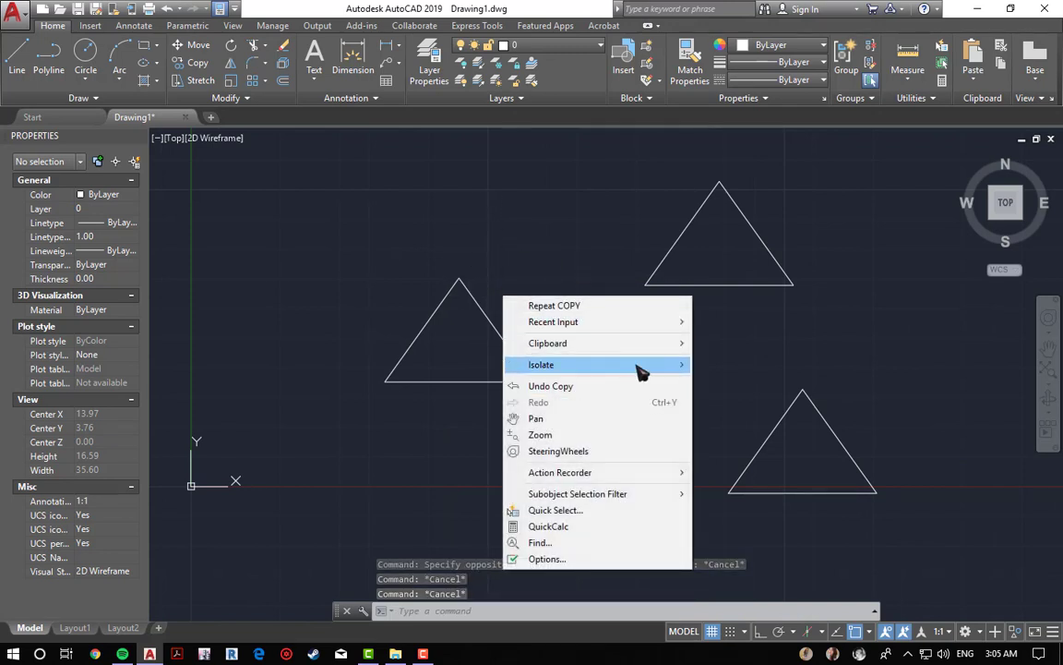
{"action": "mouse_move", "coordinate": [642, 364]}
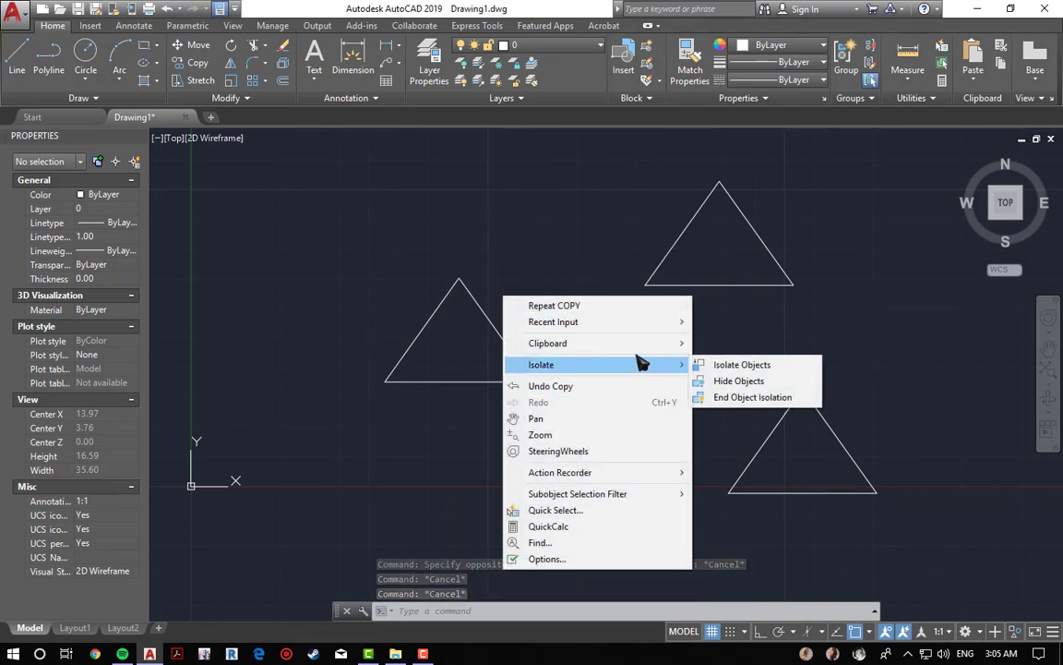
{"action": "left_click", "coordinate": [753, 397]}
{"action": "scroll", "coordinate": [567, 373], "scroll_direction": "down", "scroll_amount": 2}
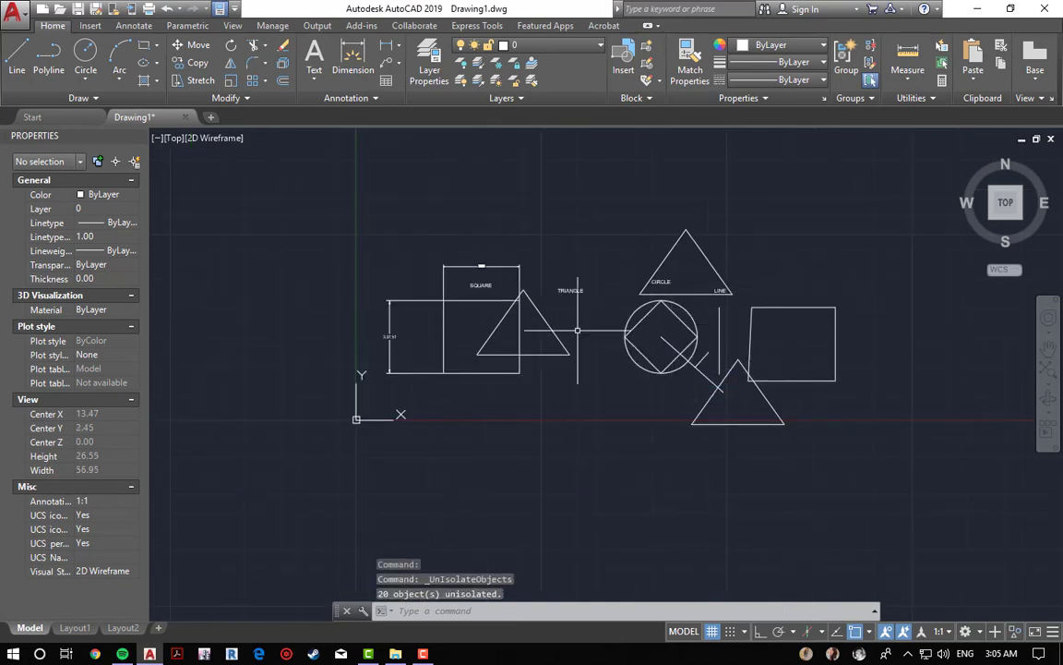
{"action": "key", "text": "Escape"}
{"action": "key", "text": "Escape"}
{"action": "key", "text": "Escape"}
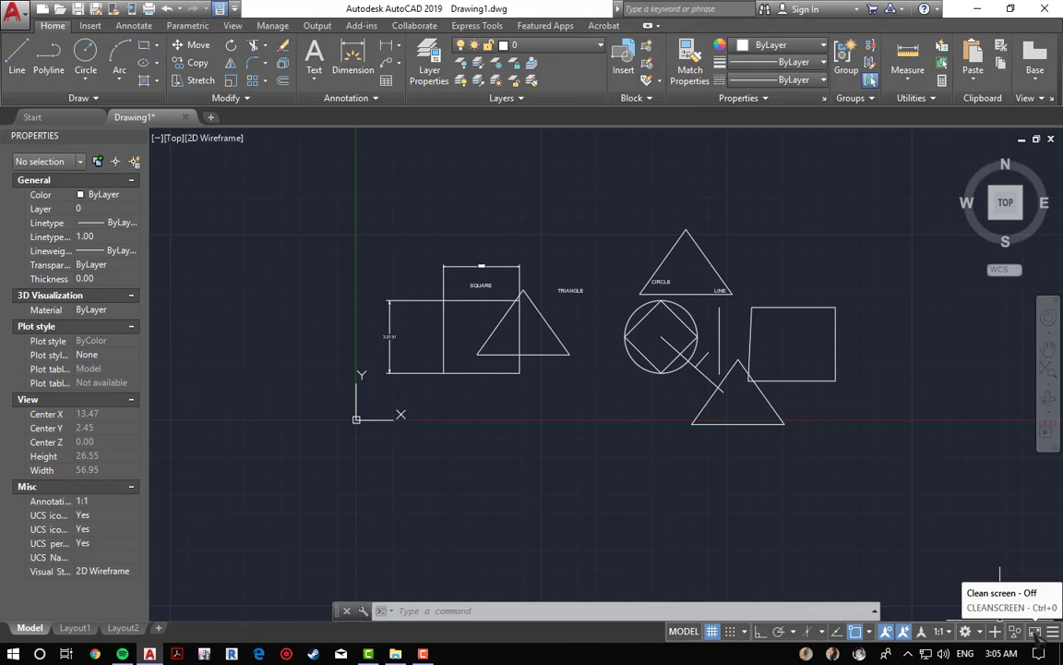
Step: Turn Clean Screen on to hide the interface, then switch it back off
{"action": "left_click", "coordinate": [1035, 631]}
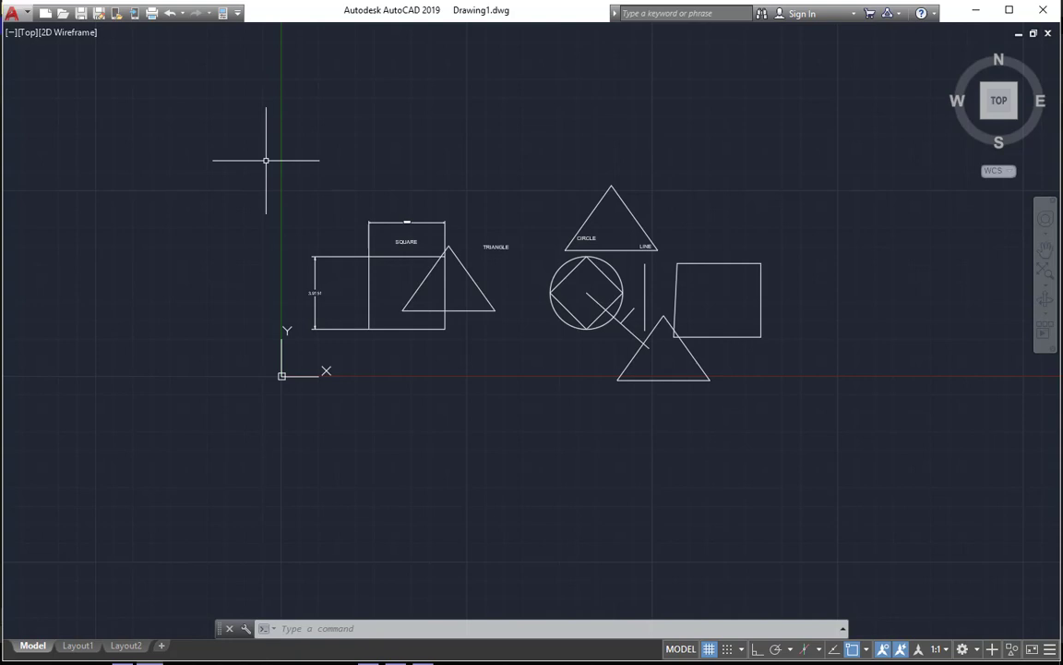
{"action": "key", "text": "Escape"}
{"action": "key", "text": "Escape"}
{"action": "key", "text": "Escape"}
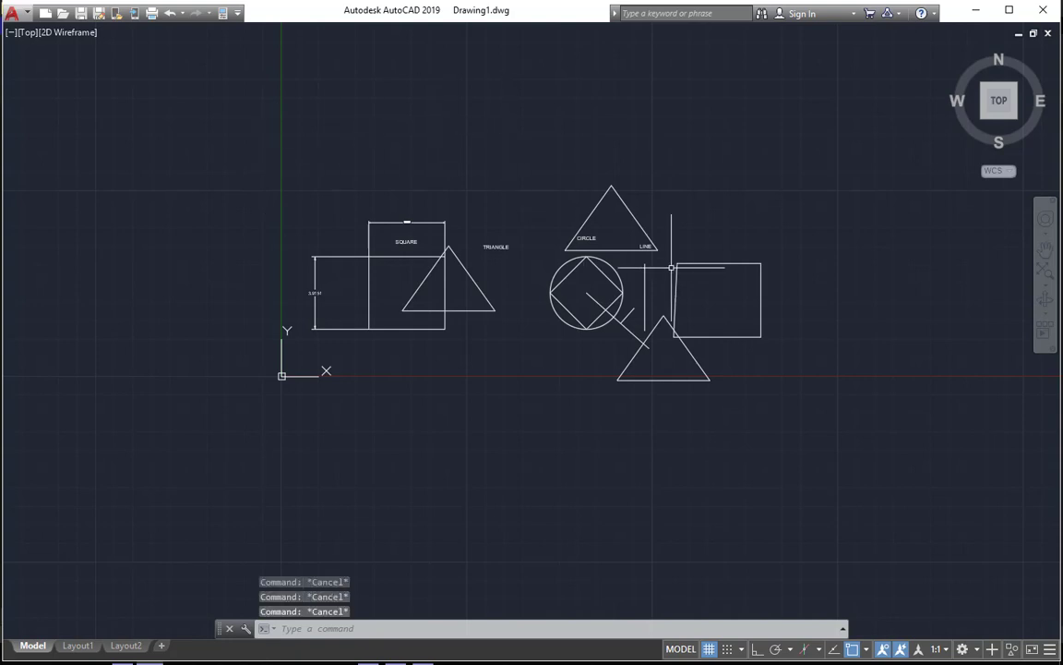
{"action": "double_click", "coordinate": [1032, 650]}
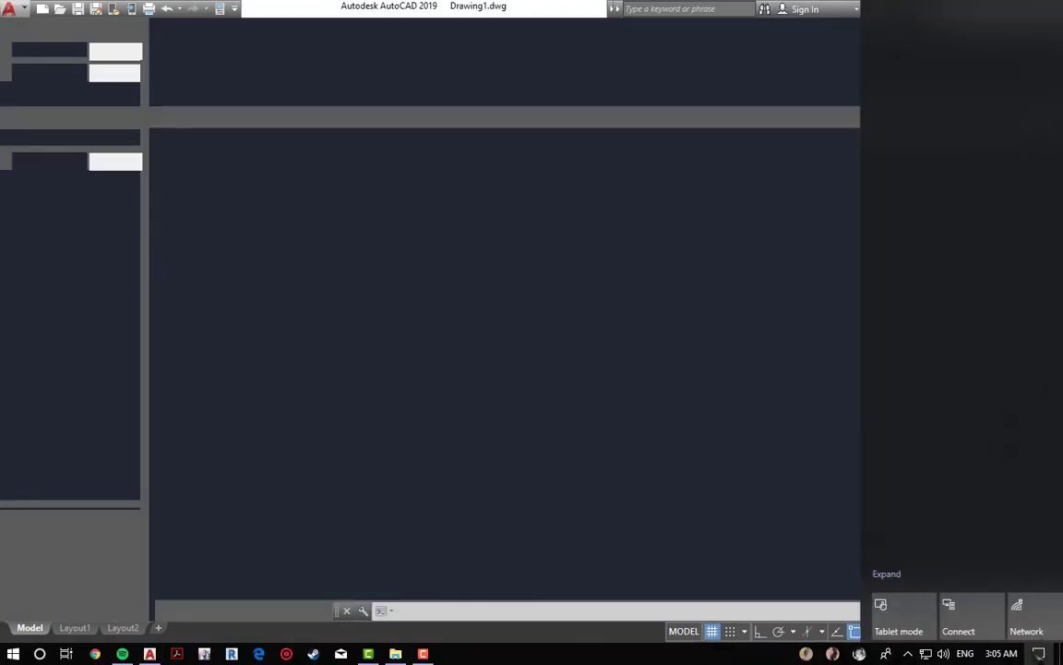
{"action": "left_click", "coordinate": [551, 465]}
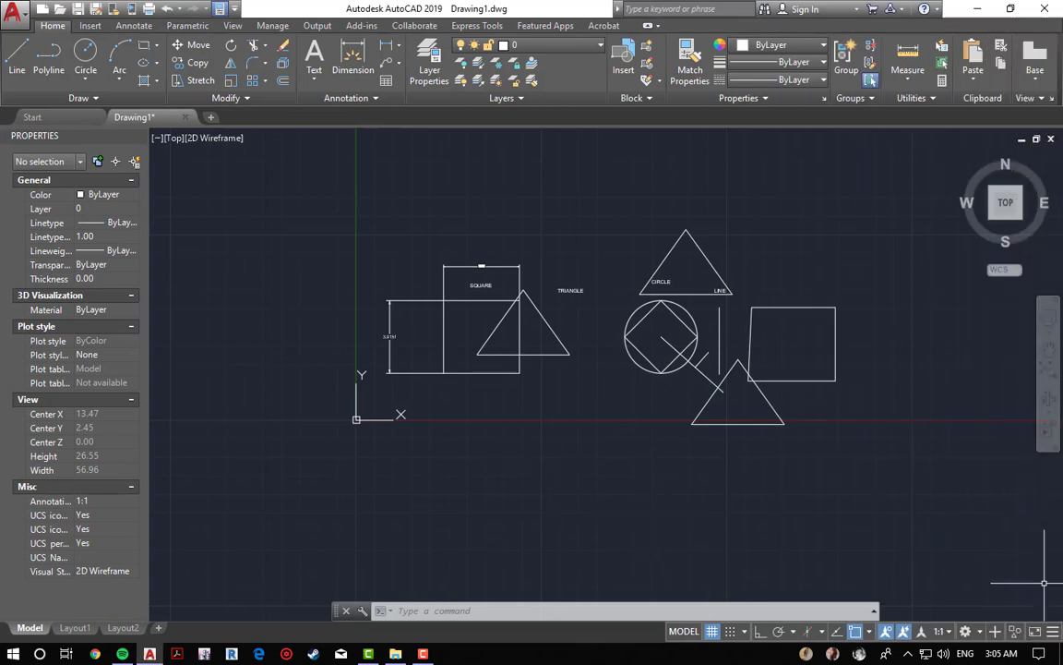
Step: Add Quick Properties to the status bar through the customization list
{"action": "left_click", "coordinate": [1053, 633]}
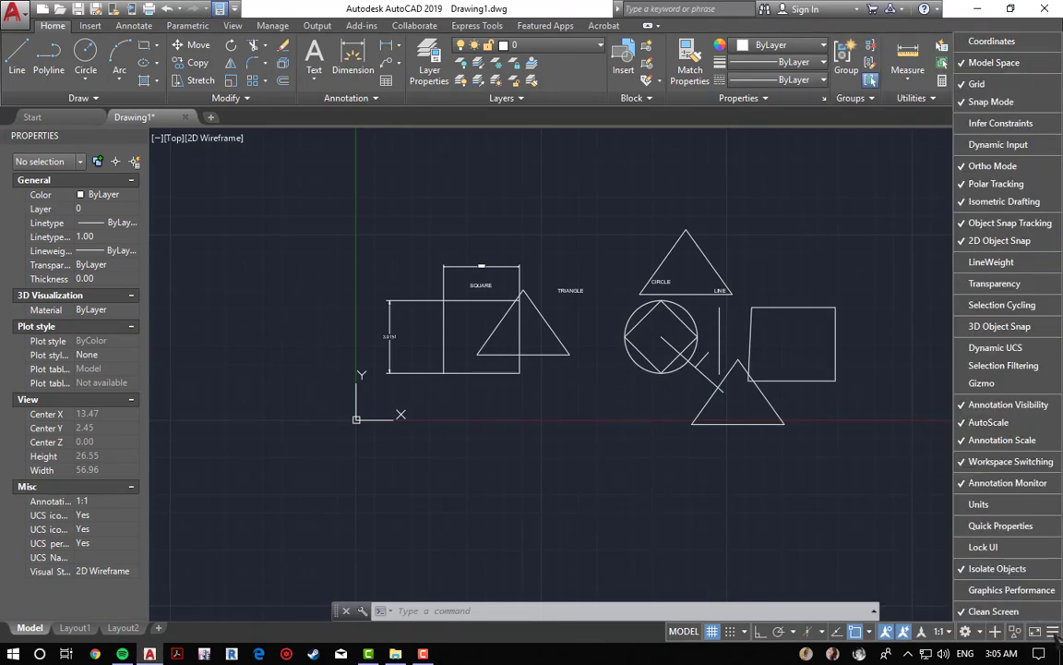
{"action": "left_click", "coordinate": [876, 527]}
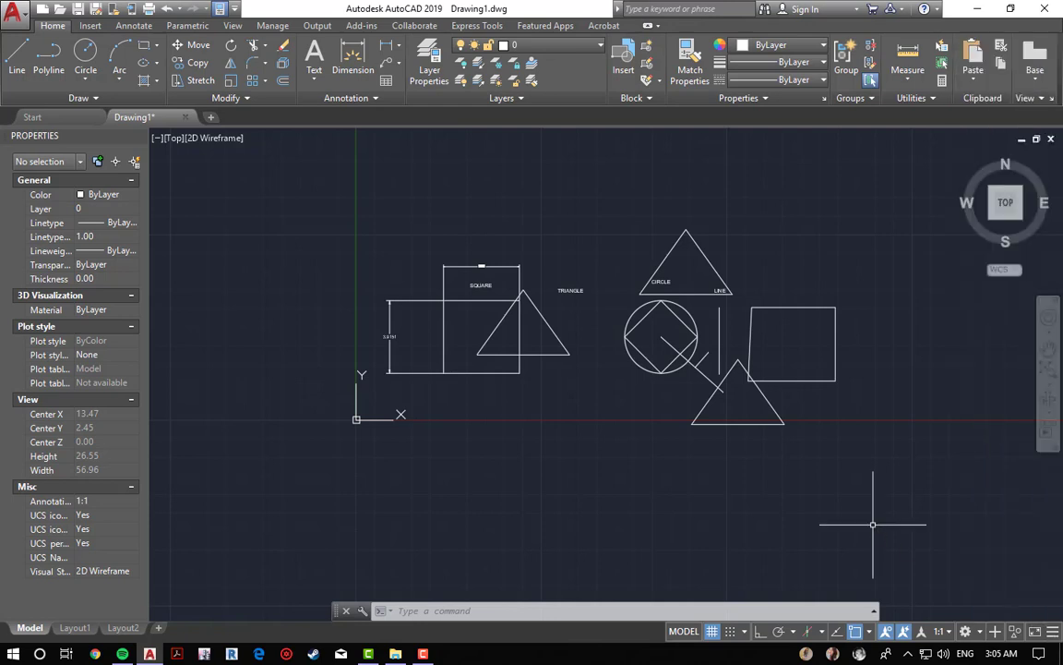
{"action": "left_click", "coordinate": [1054, 632]}
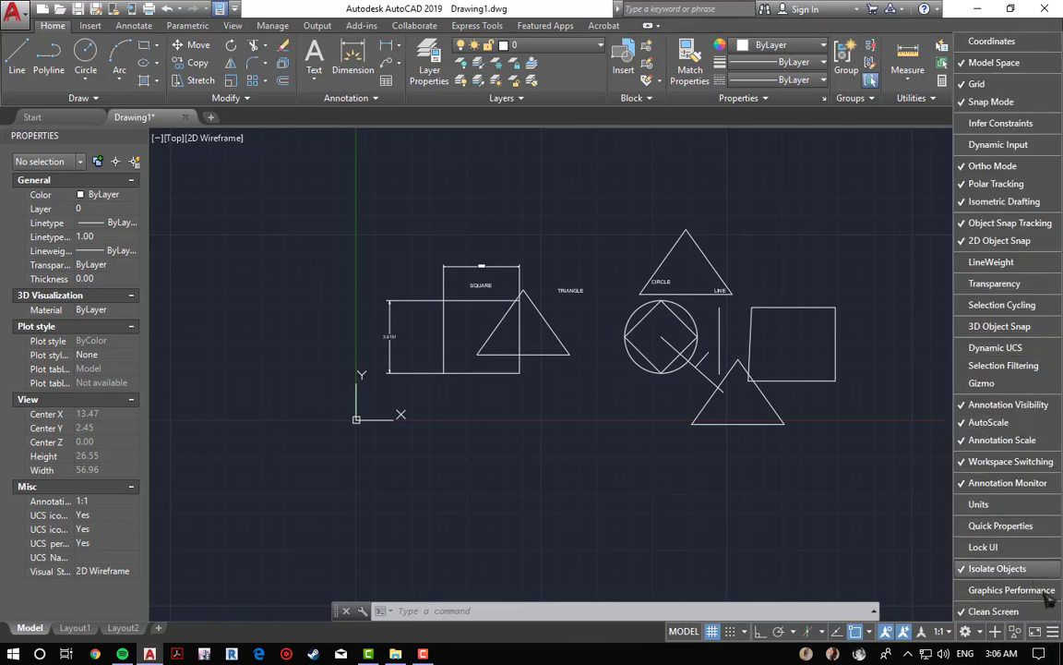
{"action": "left_click", "coordinate": [993, 528]}
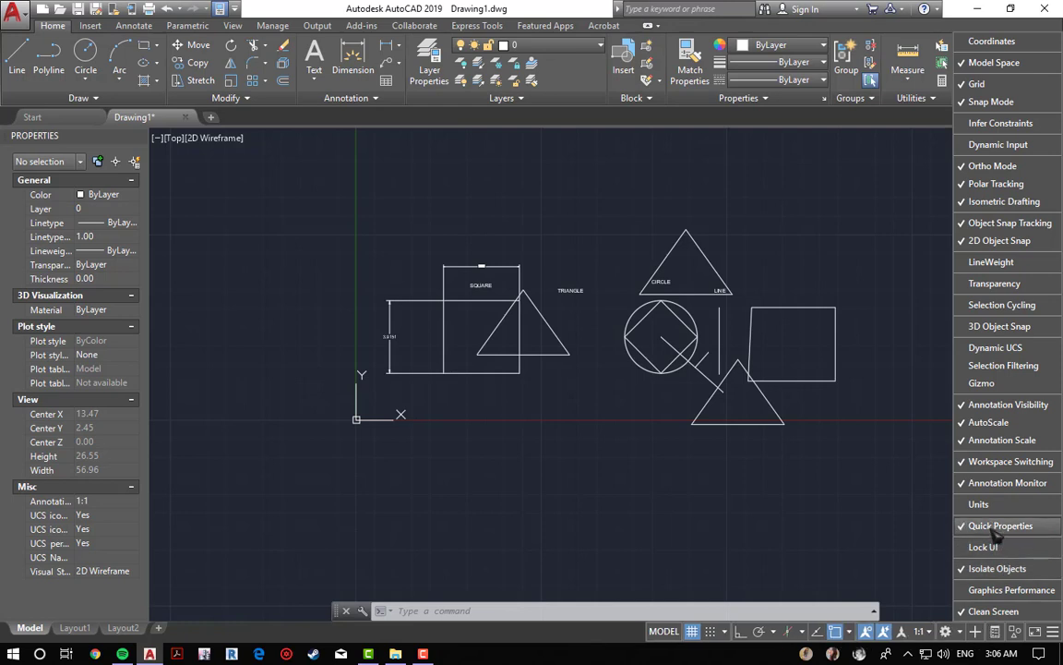
{"action": "left_click", "coordinate": [823, 533]}
{"action": "key", "text": "Escape"}
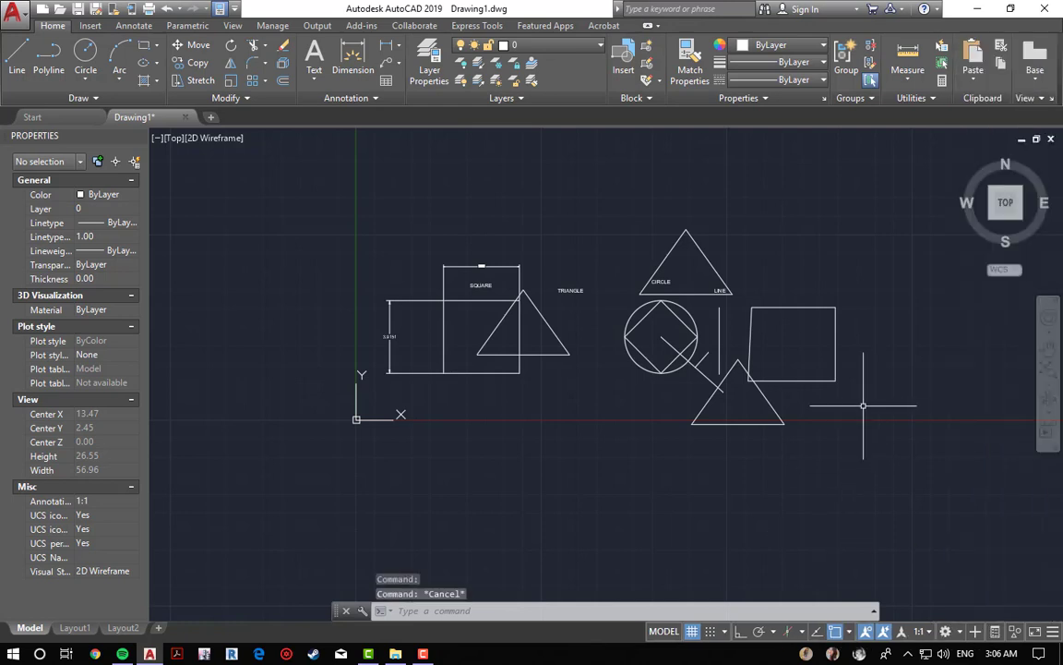
{"action": "key", "text": "Escape"}
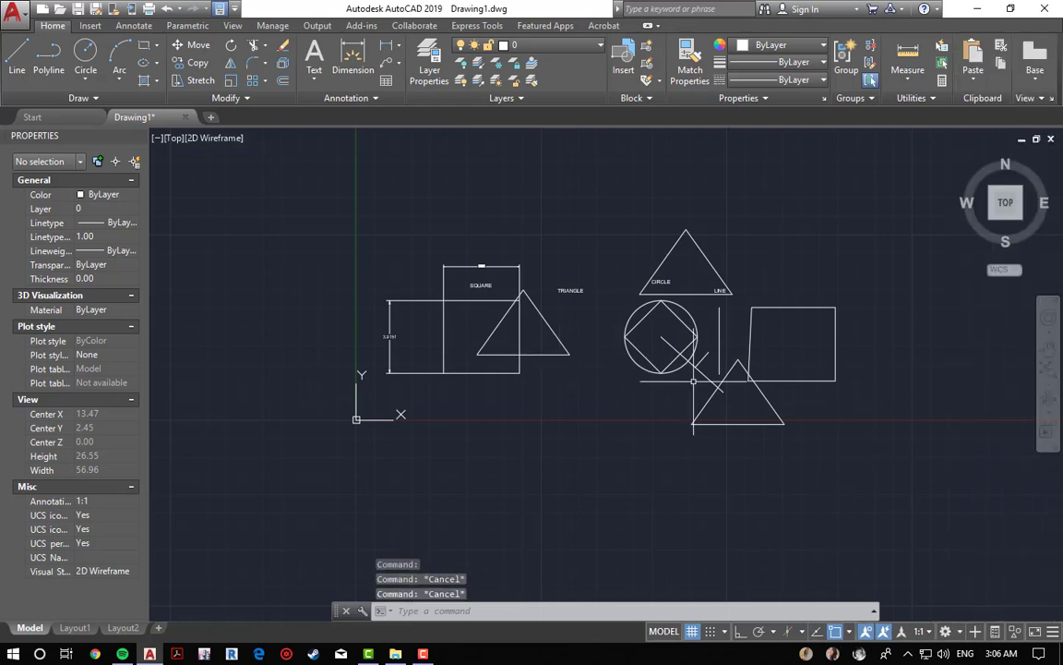
Step: Turn on Quick Properties and select the triangle to show its quick properties panel
{"action": "left_click", "coordinate": [995, 631]}
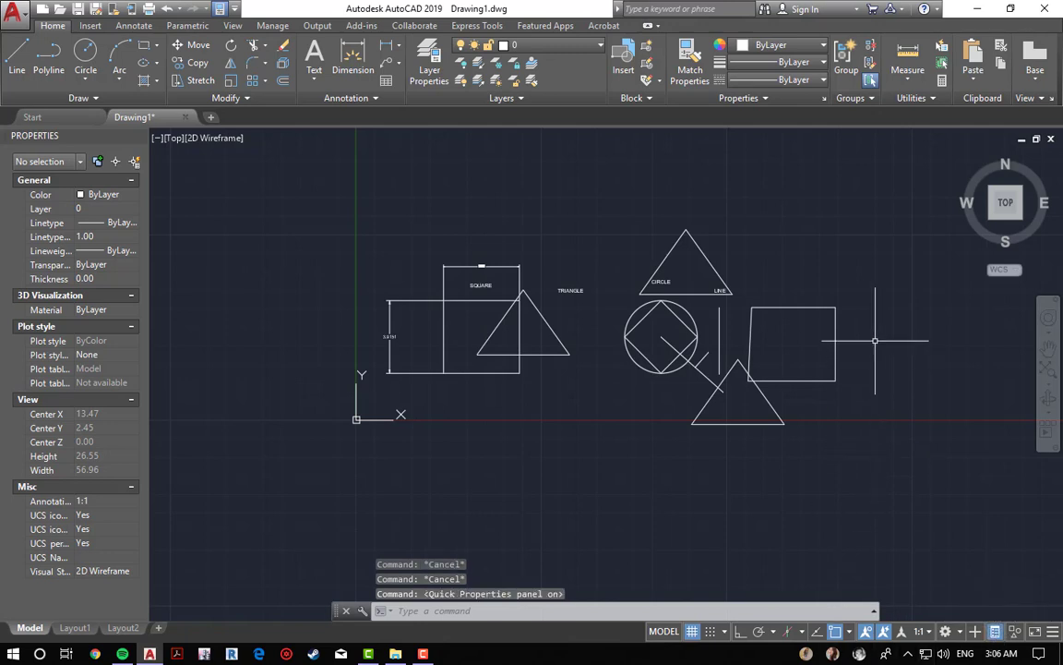
{"action": "left_click", "coordinate": [545, 354]}
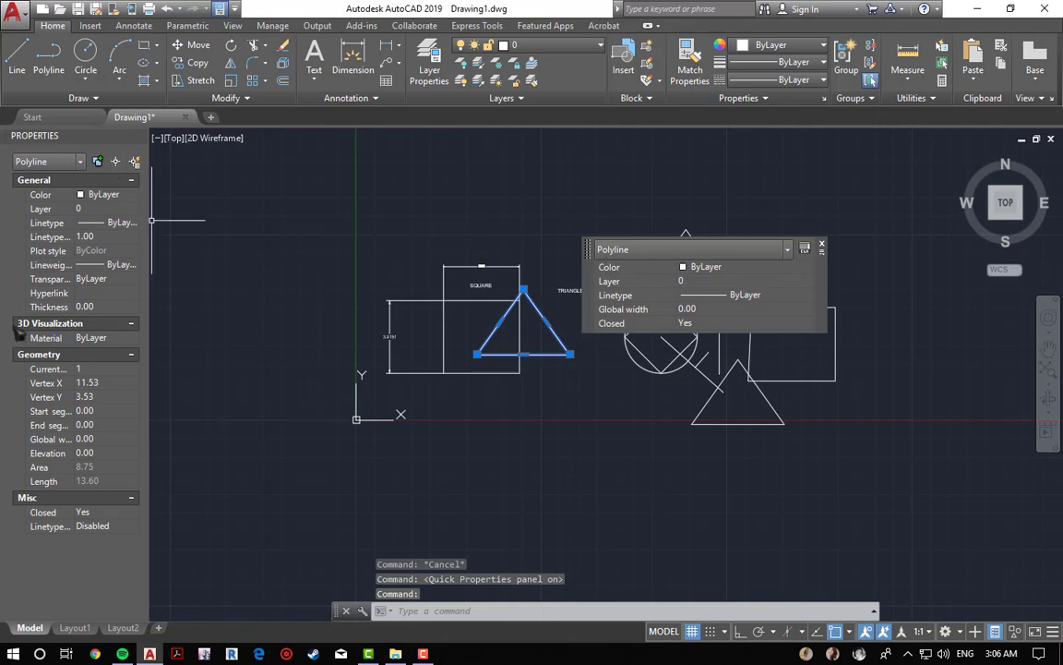
{"action": "left_click", "coordinate": [729, 251]}
{"action": "left_click", "coordinate": [729, 251]}
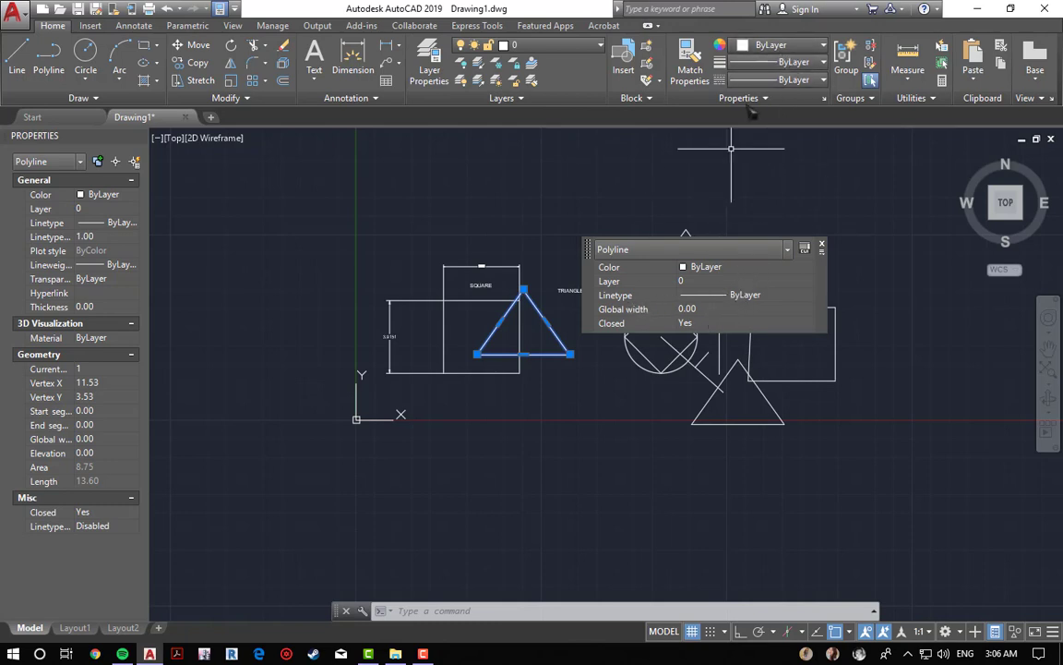
Step: Open the Layer Properties Manager and close it again
{"action": "left_click", "coordinate": [546, 53]}
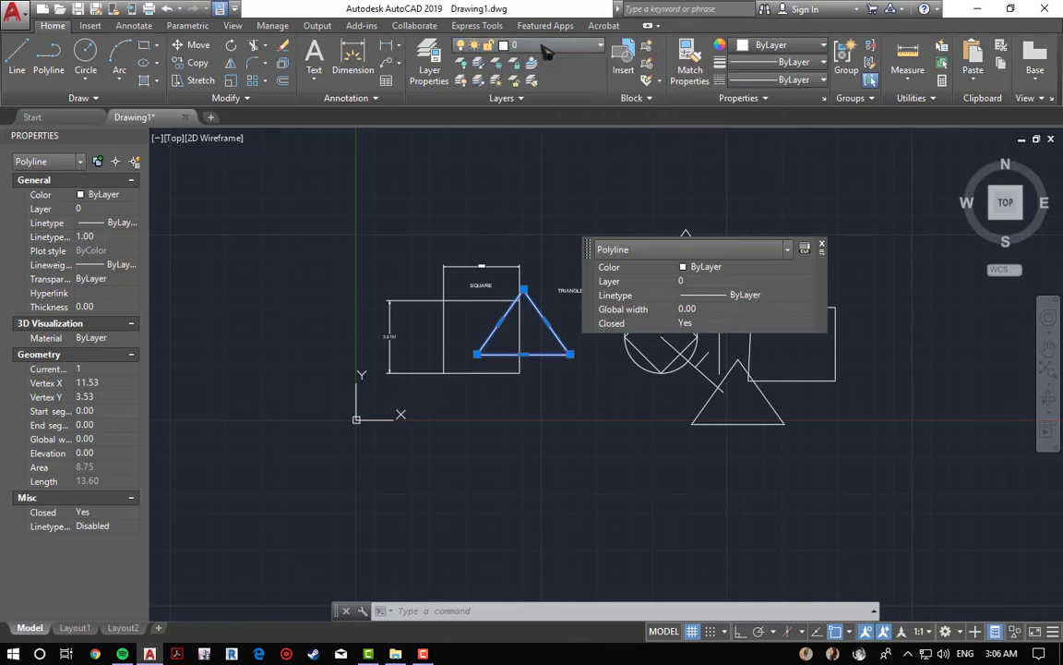
{"action": "left_click", "coordinate": [429, 69]}
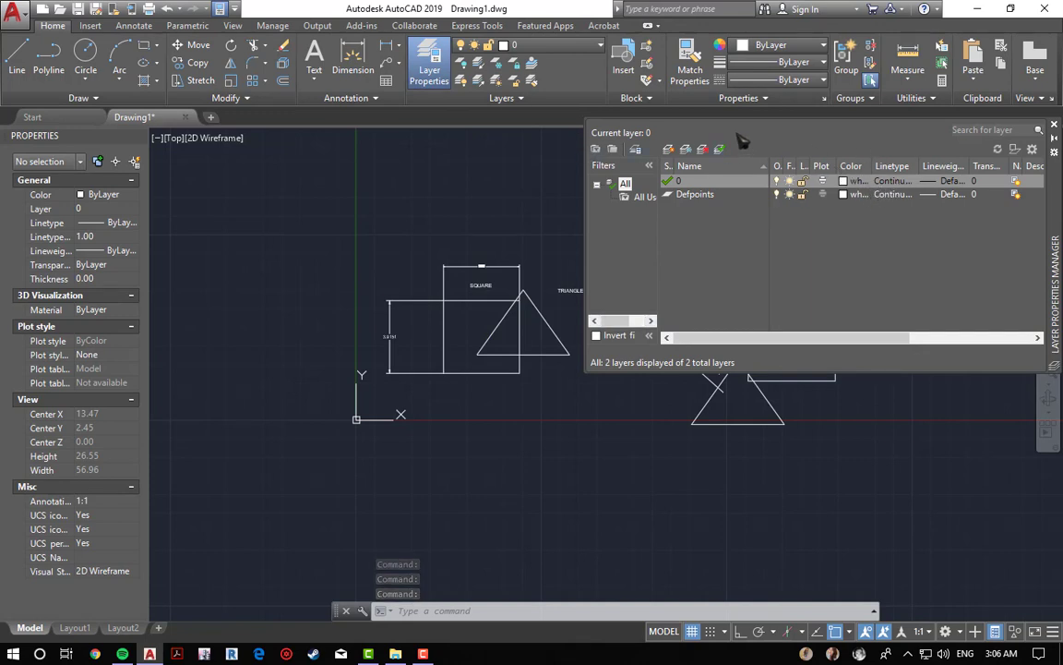
{"action": "left_click", "coordinate": [1054, 124]}
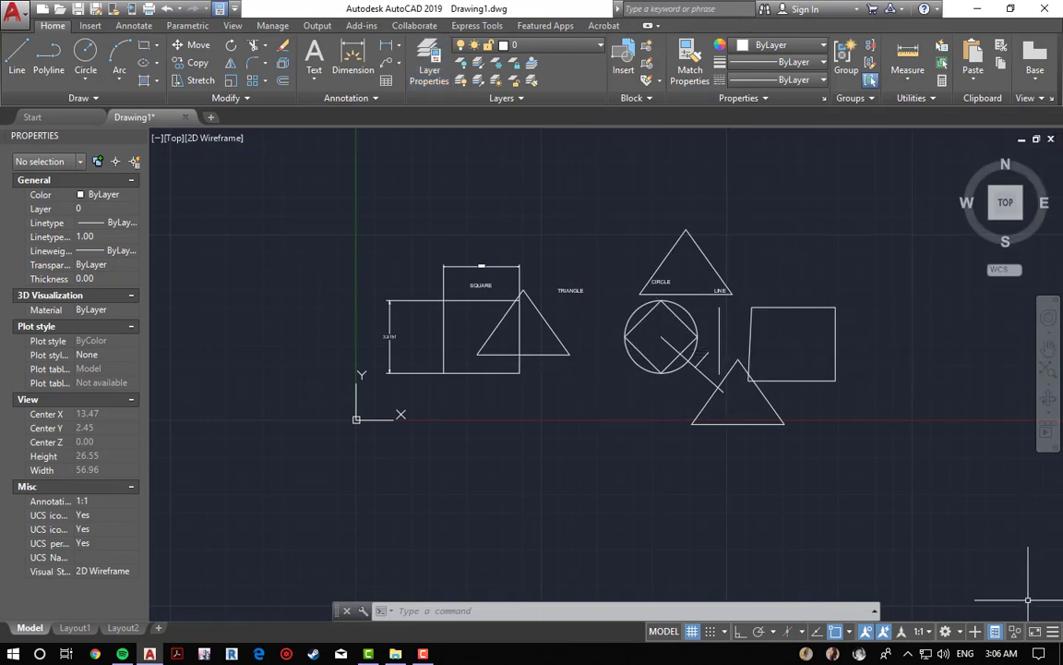
Step: Remove Quick Properties from the status bar through the customization list
{"action": "left_click", "coordinate": [1052, 631]}
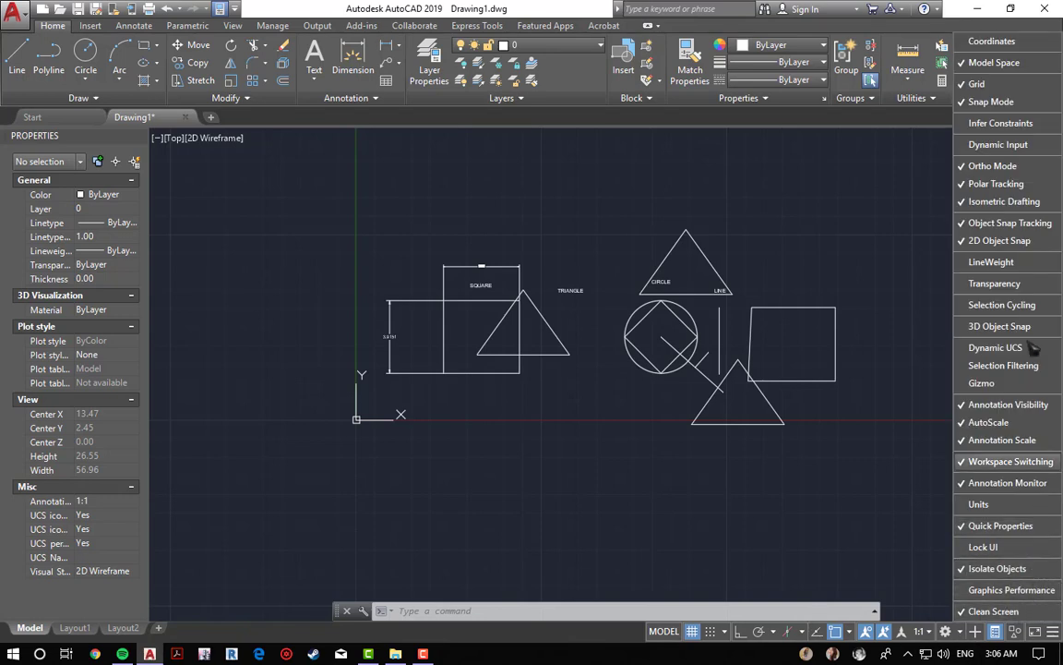
{"action": "left_click", "coordinate": [1001, 525]}
{"action": "left_click", "coordinate": [866, 565]}
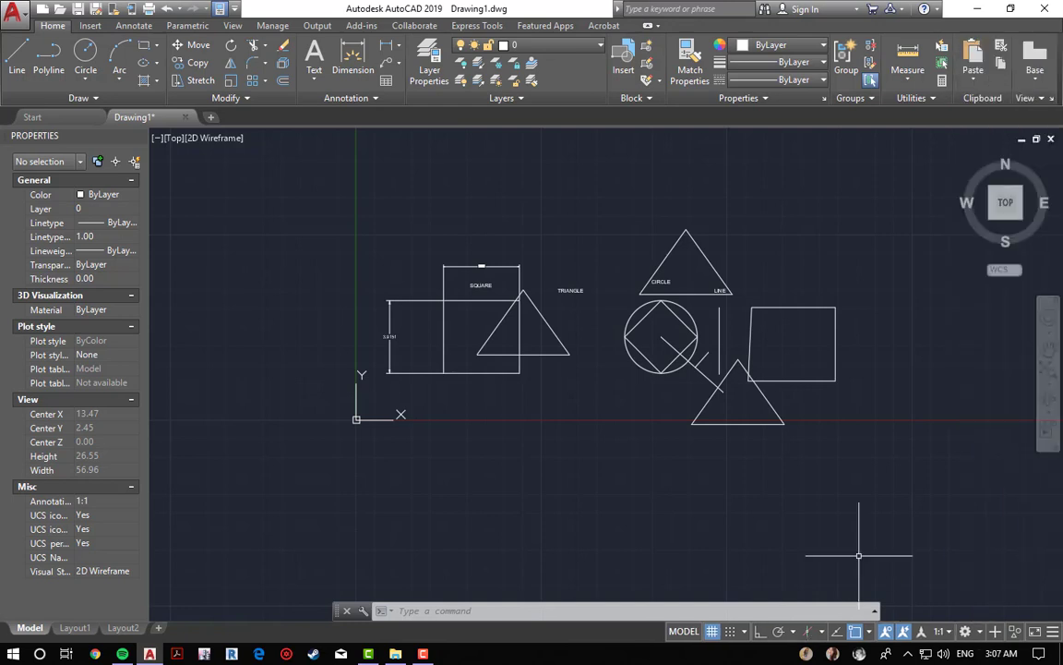
Step: Close the Properties palette
{"action": "scroll", "coordinate": [730, 510], "scroll_direction": "down", "scroll_amount": 2}
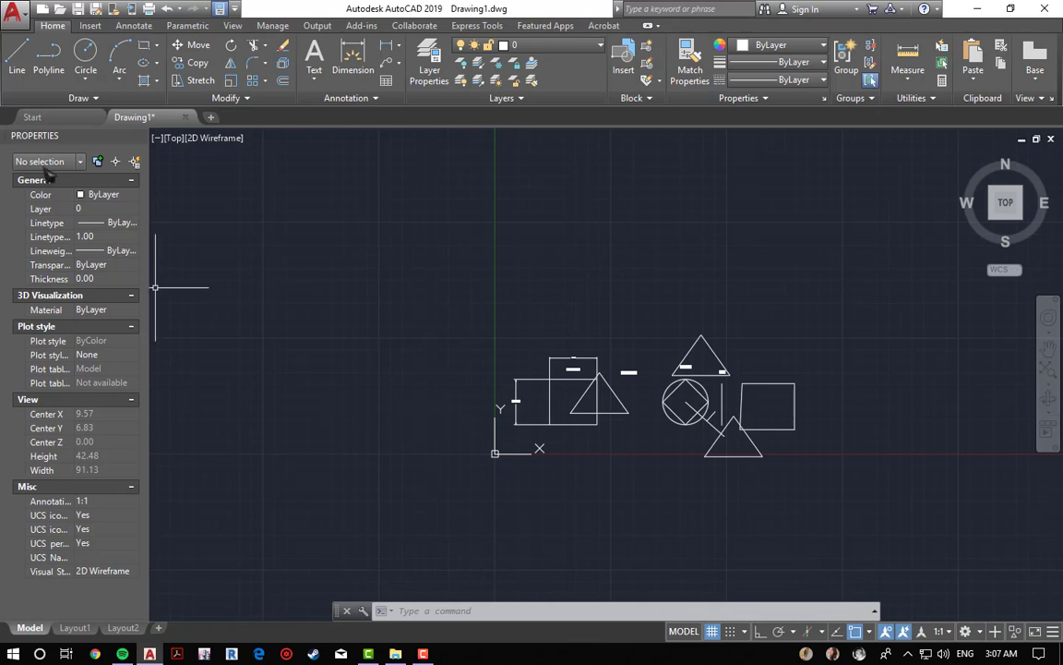
{"action": "left_click", "coordinate": [140, 137]}
{"action": "left_click", "coordinate": [138, 136]}
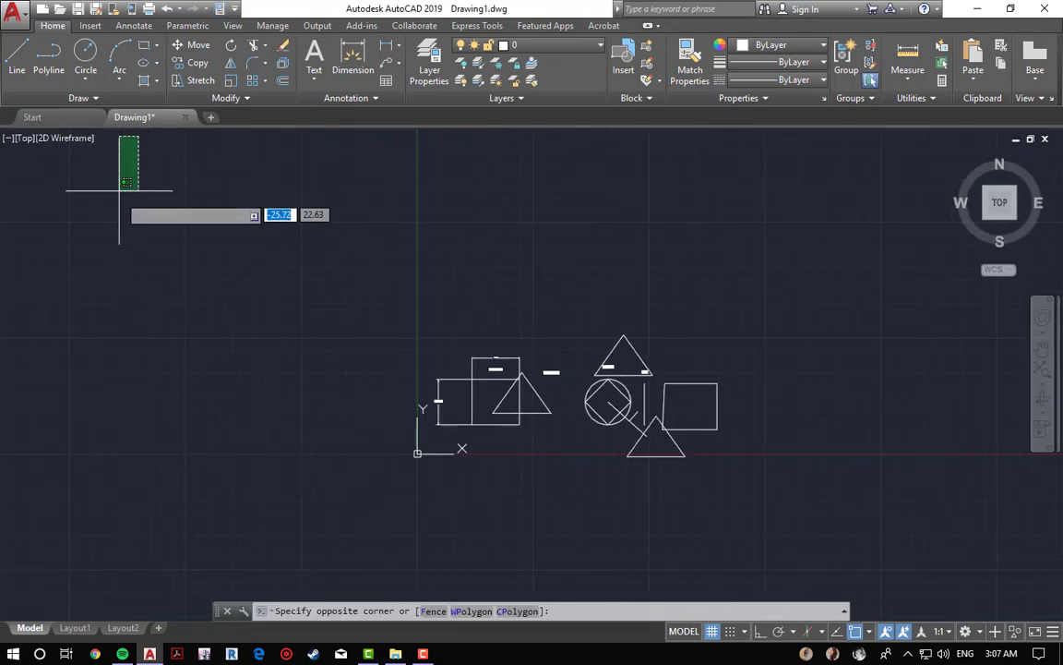
{"action": "left_click", "coordinate": [249, 261]}
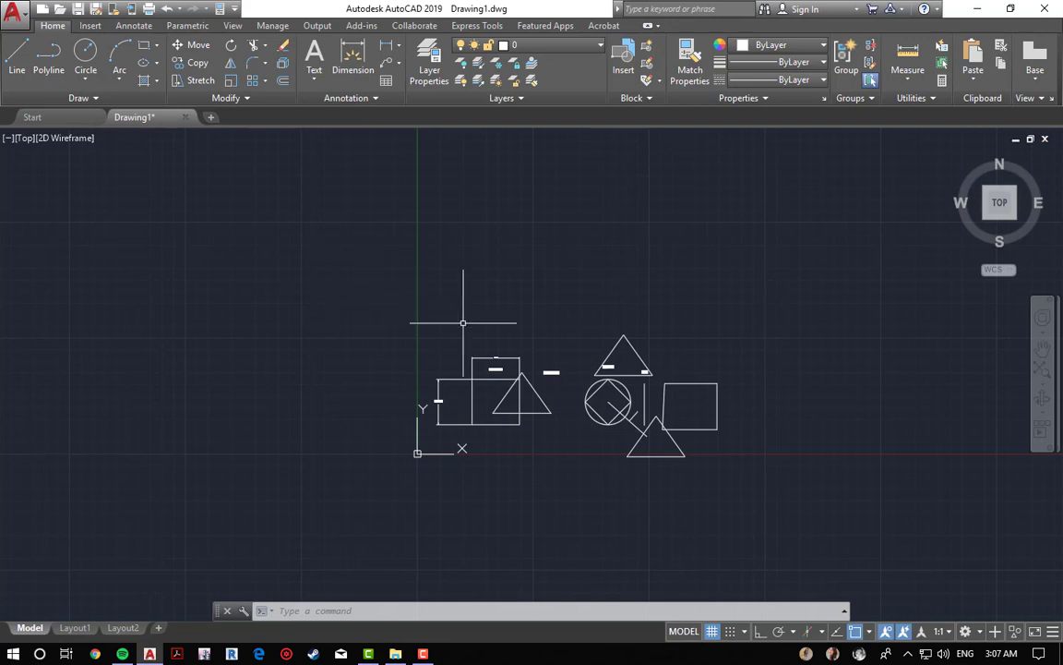
Step: Erase the horizontal dimension above the square using a window selection
{"action": "scroll", "coordinate": [530, 389], "scroll_direction": "up", "scroll_amount": 2}
{"action": "scroll", "coordinate": [530, 389], "scroll_direction": "up", "scroll_amount": 4}
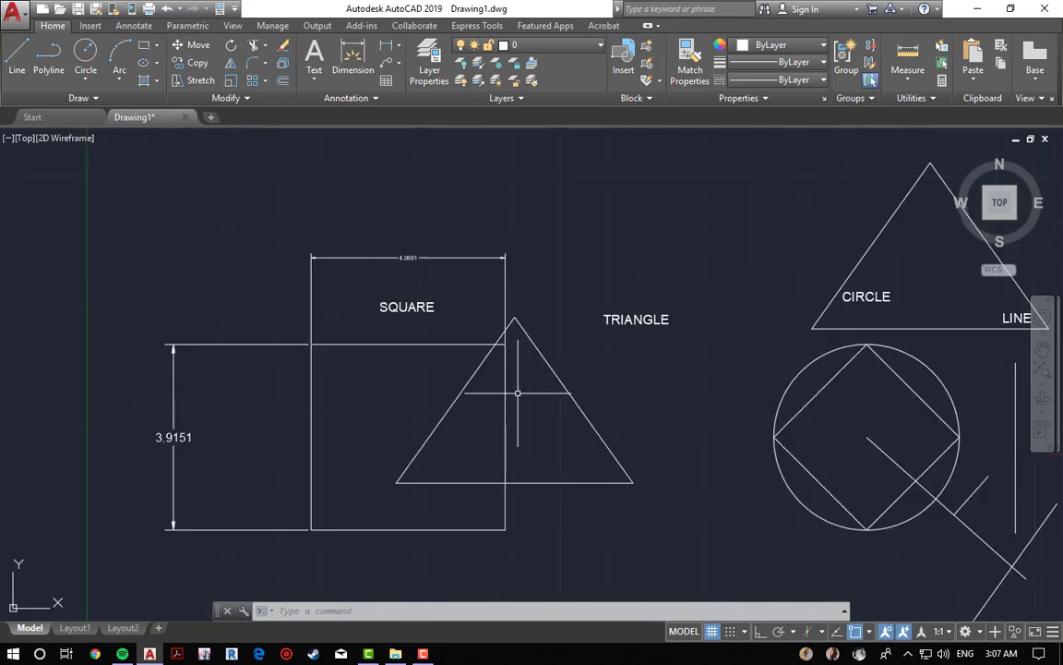
{"action": "scroll", "coordinate": [702, 308], "scroll_direction": "down", "scroll_amount": 8}
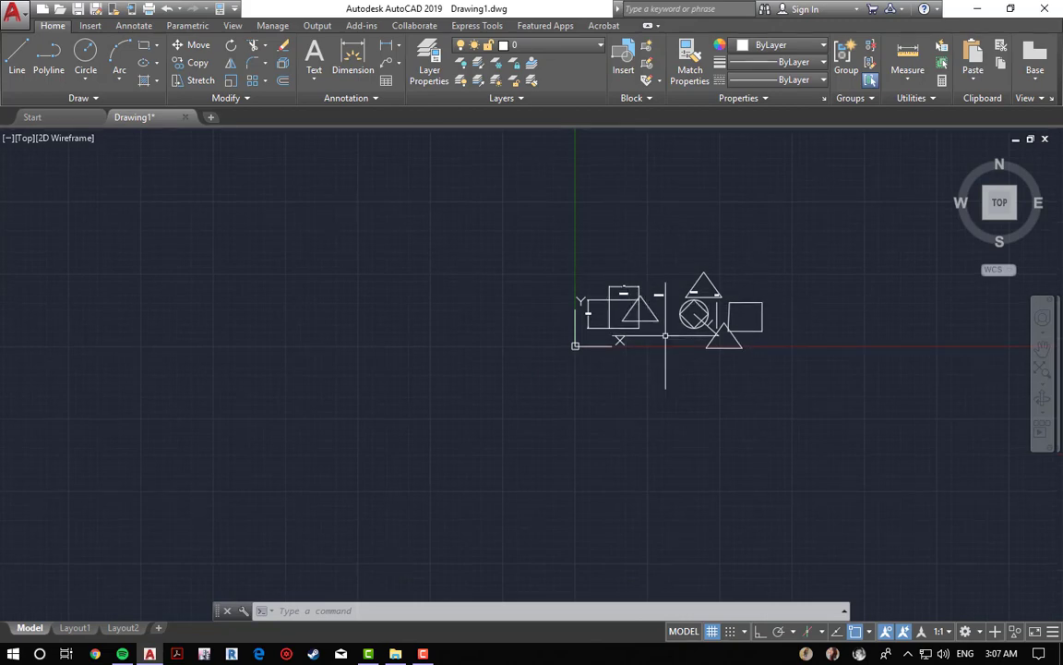
{"action": "middle_click", "coordinate": [620, 315]}
{"action": "scroll", "coordinate": [620, 316], "scroll_direction": "down", "scroll_amount": 2}
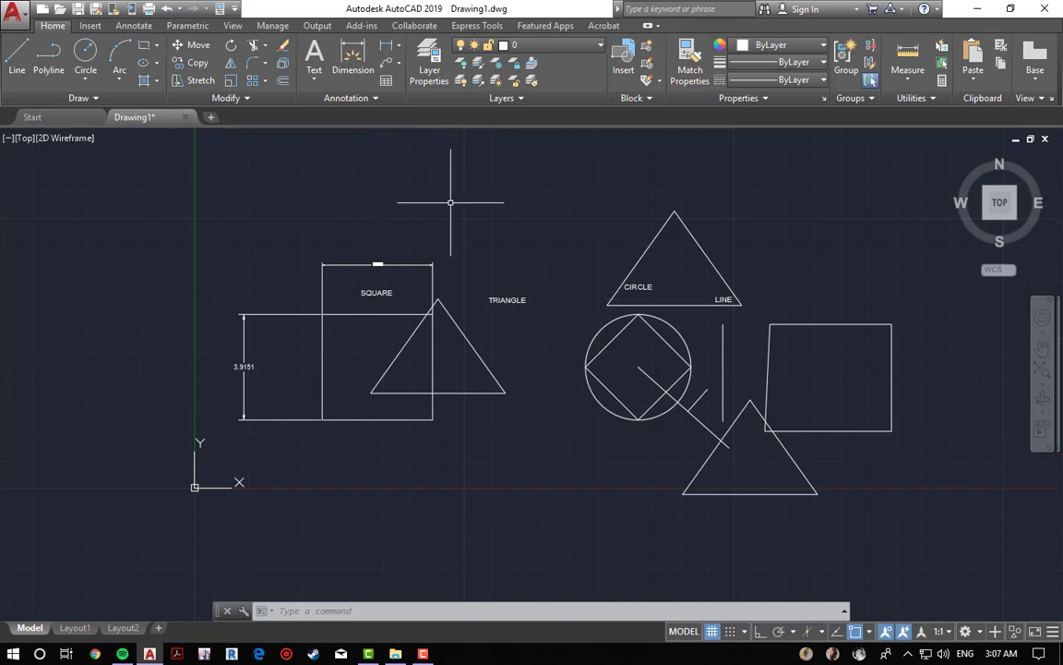
{"action": "scroll", "coordinate": [489, 212], "scroll_direction": "down", "scroll_amount": 1}
{"action": "scroll", "coordinate": [467, 266], "scroll_direction": "up", "scroll_amount": 3}
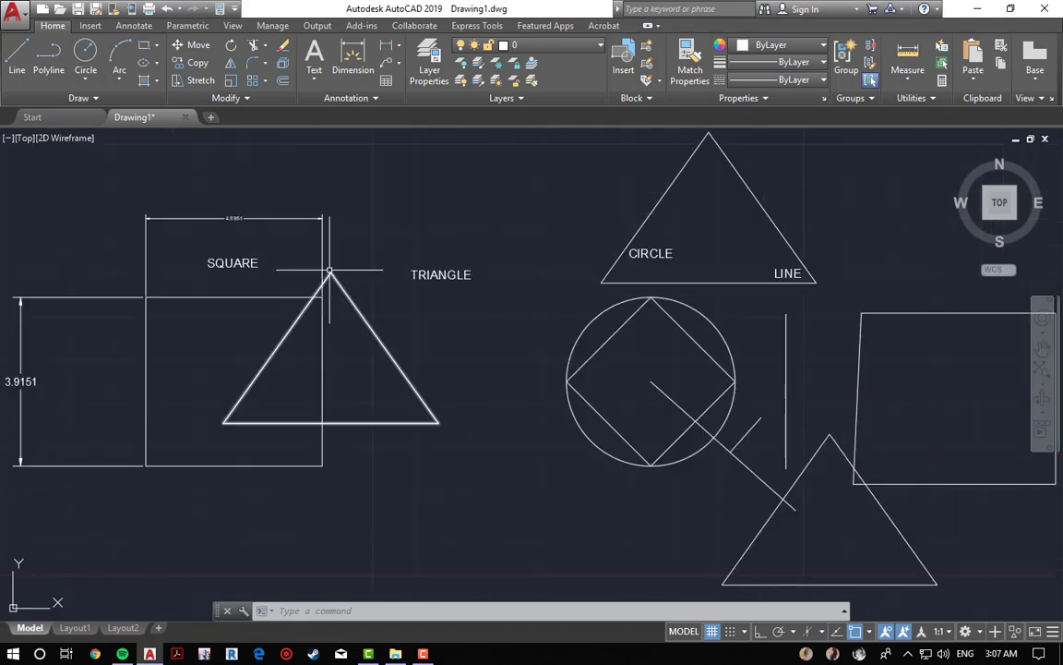
{"action": "key", "text": "Escape"}
{"action": "key", "text": "Escape"}
{"action": "key", "text": "Escape"}
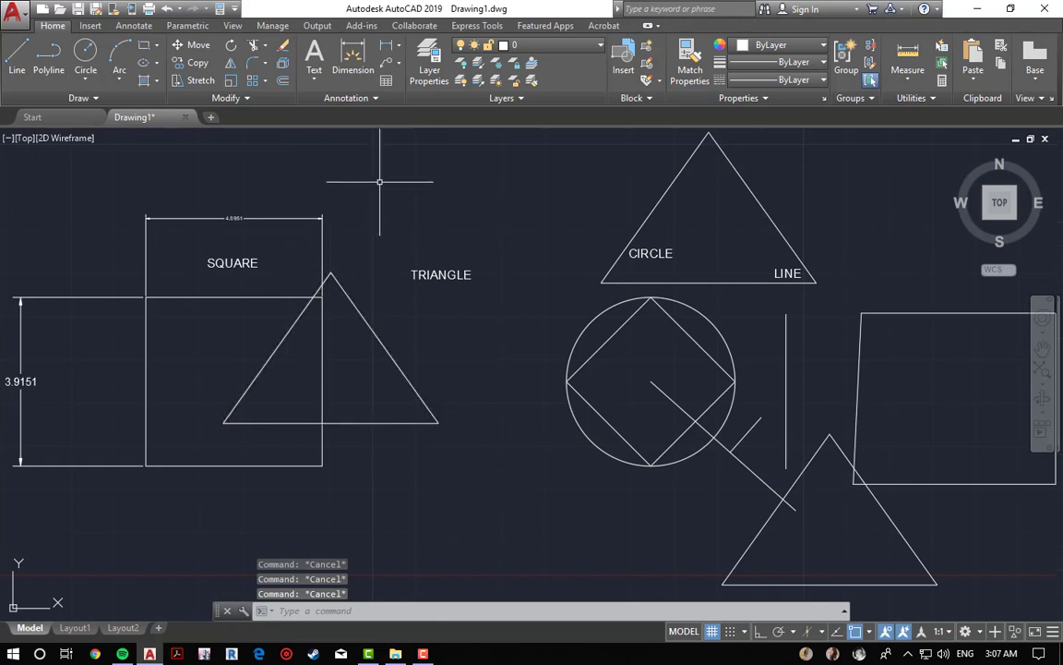
{"action": "type", "text": "e"}
{"action": "key", "text": "Return"}
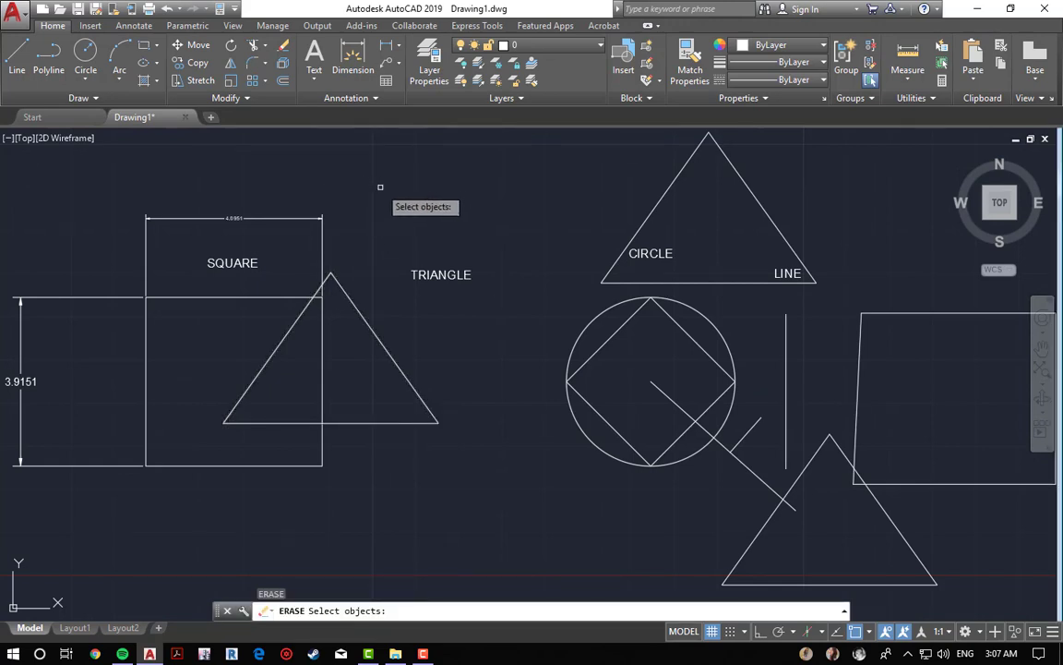
{"action": "left_click", "coordinate": [364, 164]}
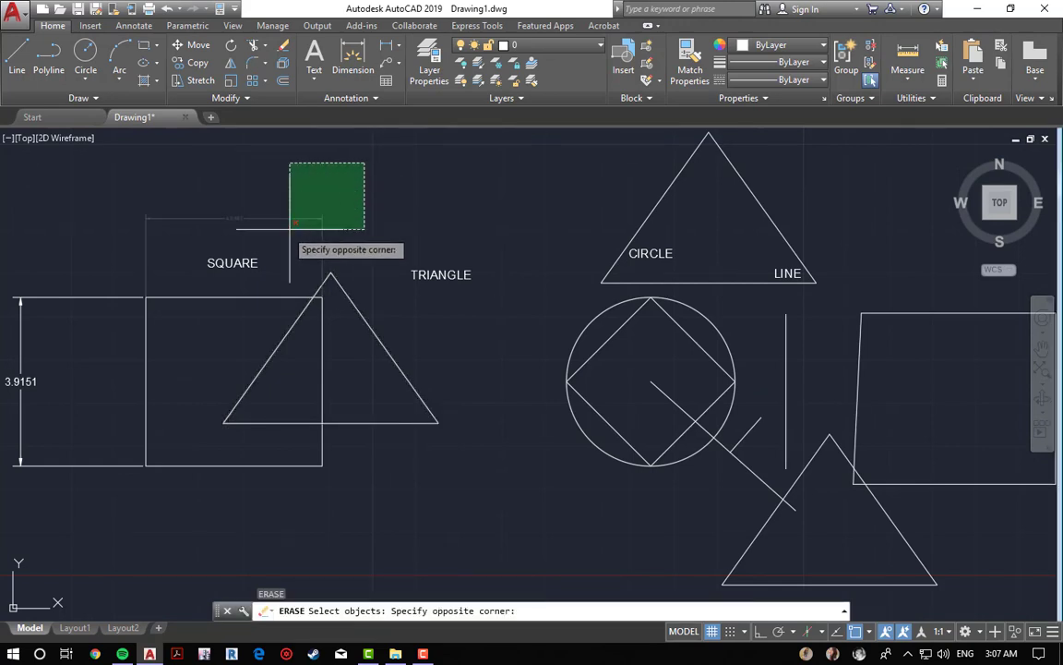
{"action": "left_click", "coordinate": [124, 230]}
{"action": "key", "text": "Return"}
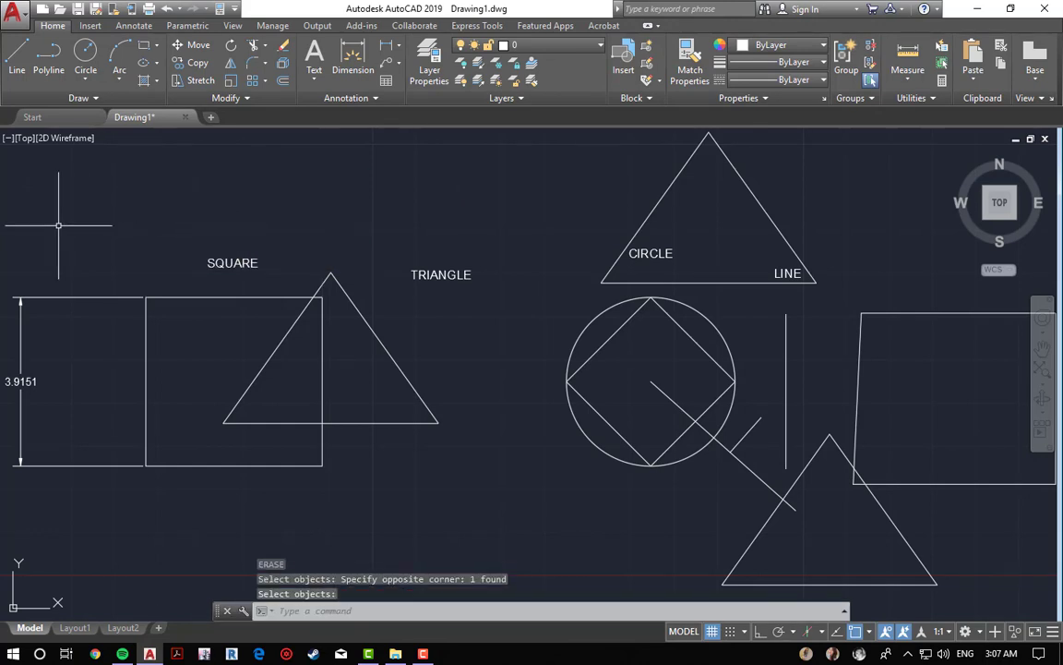
Step: Erase the vertical dimension to the left of the square using a window selection
{"action": "key", "text": "Return"}
{"action": "left_click", "coordinate": [47, 227]}
{"action": "left_click", "coordinate": [39, 297]}
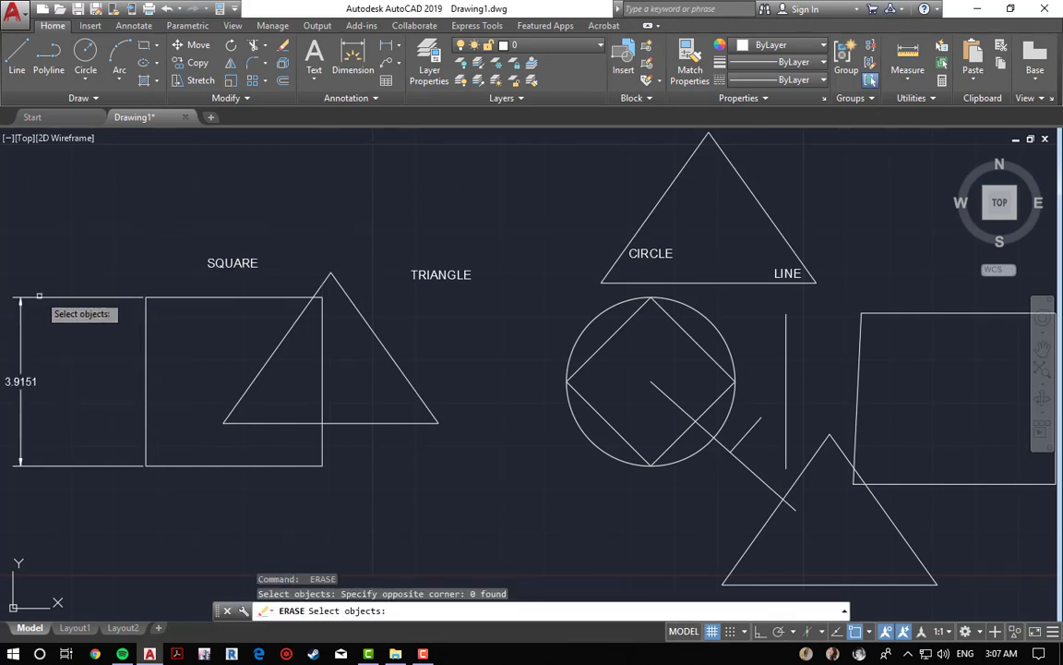
{"action": "left_click", "coordinate": [100, 221]}
{"action": "left_click", "coordinate": [10, 321]}
{"action": "key", "text": "Return"}
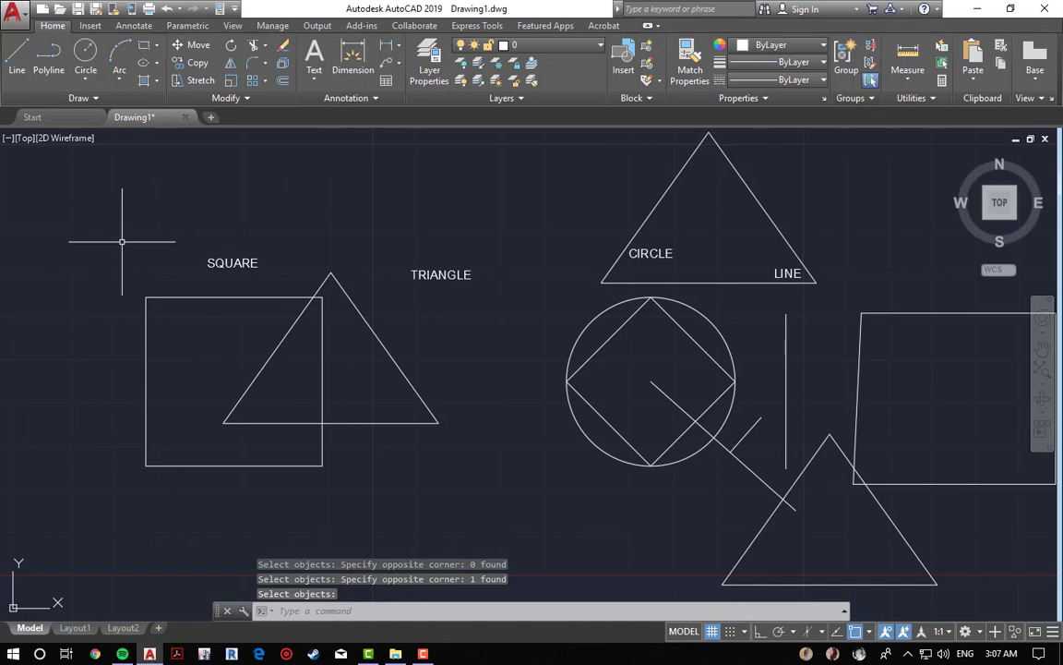